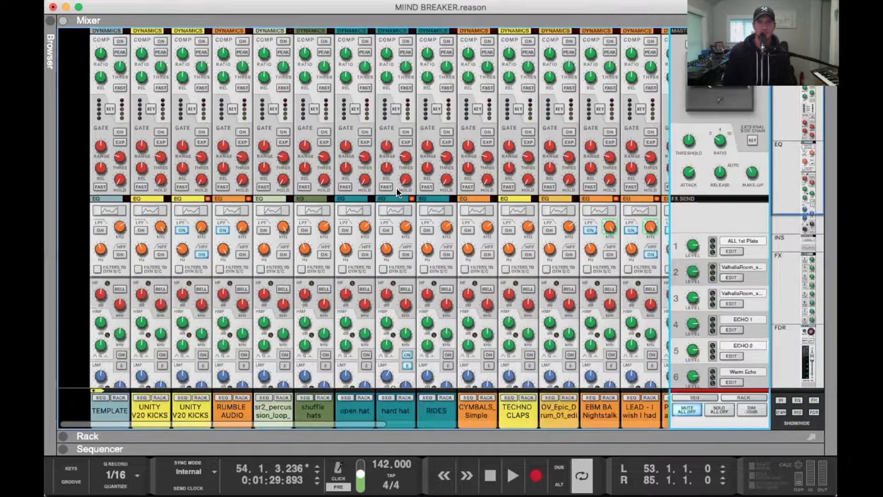
Look over the mixer channel strips, examining the signal path, dynamics, EQ, insert and send sections
{"action": "scroll", "coordinate": [409, 184], "scroll_direction": "up", "scroll_amount": 5}
{"action": "scroll", "coordinate": [409, 184], "scroll_direction": "down", "scroll_amount": 15}
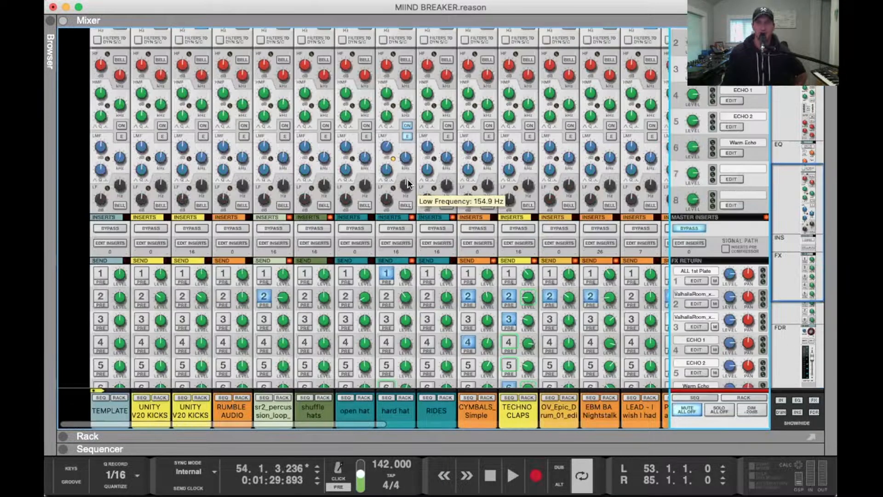
{"action": "scroll", "coordinate": [408, 184], "scroll_direction": "up", "scroll_amount": 10}
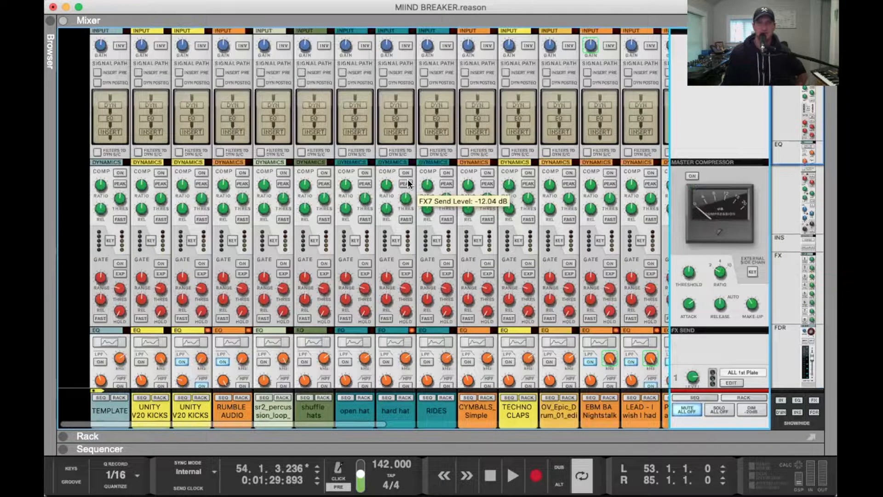
{"action": "scroll", "coordinate": [408, 183], "scroll_direction": "down", "scroll_amount": 10}
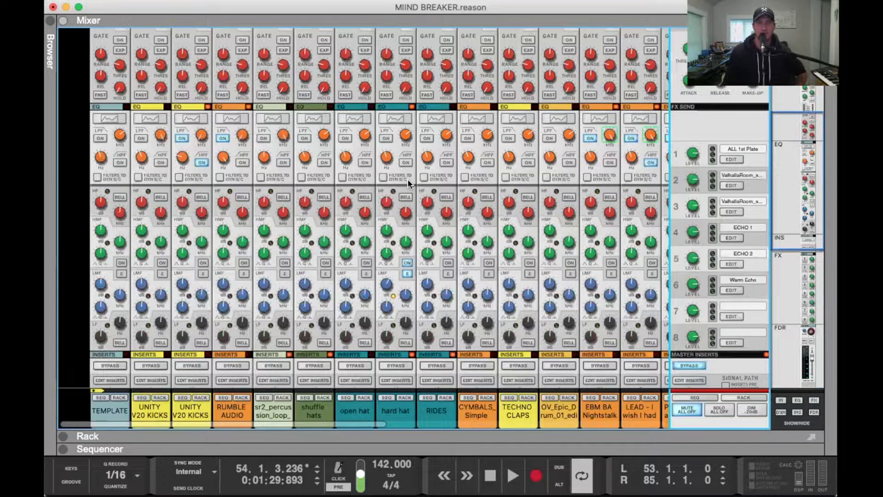
{"action": "scroll", "coordinate": [408, 178], "scroll_direction": "up", "scroll_amount": 10}
{"action": "scroll", "coordinate": [433, 200], "scroll_direction": "down", "scroll_amount": 1}
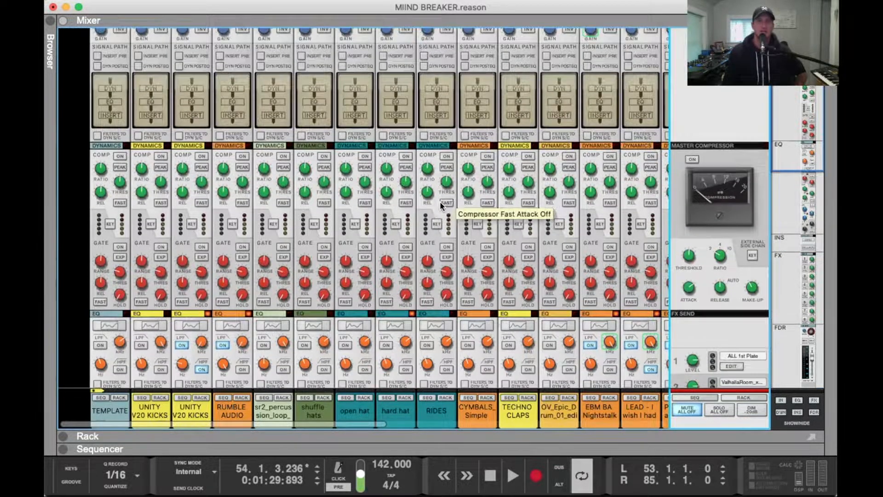
{"action": "scroll", "coordinate": [439, 200], "scroll_direction": "down", "scroll_amount": 5}
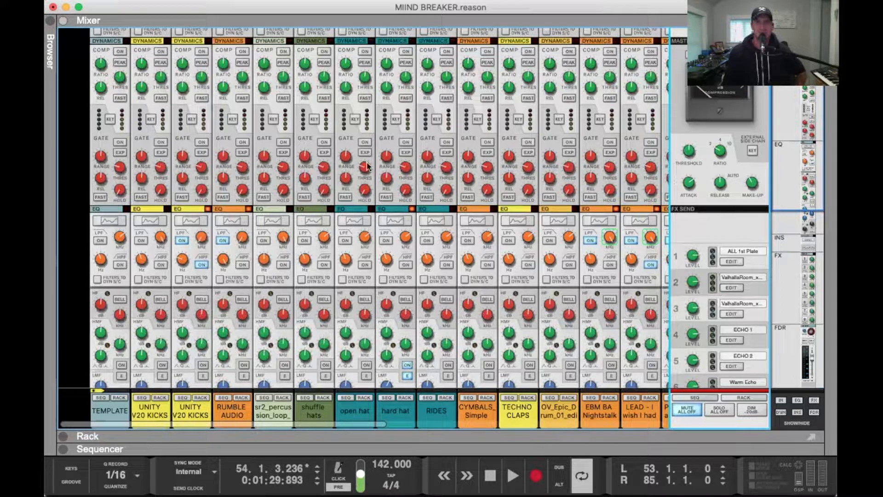
{"action": "scroll", "coordinate": [346, 290], "scroll_direction": "down", "scroll_amount": 4}
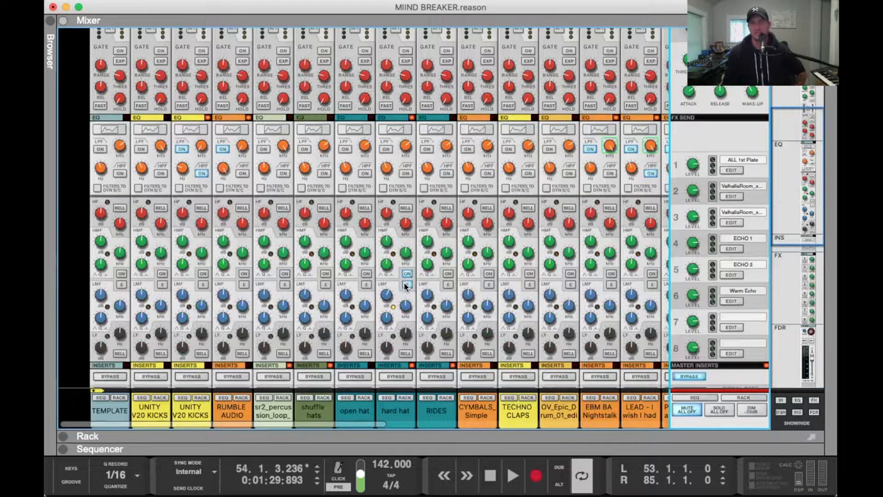
{"action": "scroll", "coordinate": [404, 283], "scroll_direction": "down", "scroll_amount": 9}
Browse the full-size rack, examining the audio tracks, Combinators, Serum instruments, effects and Kong drum device
{"action": "key", "text": "F6"}
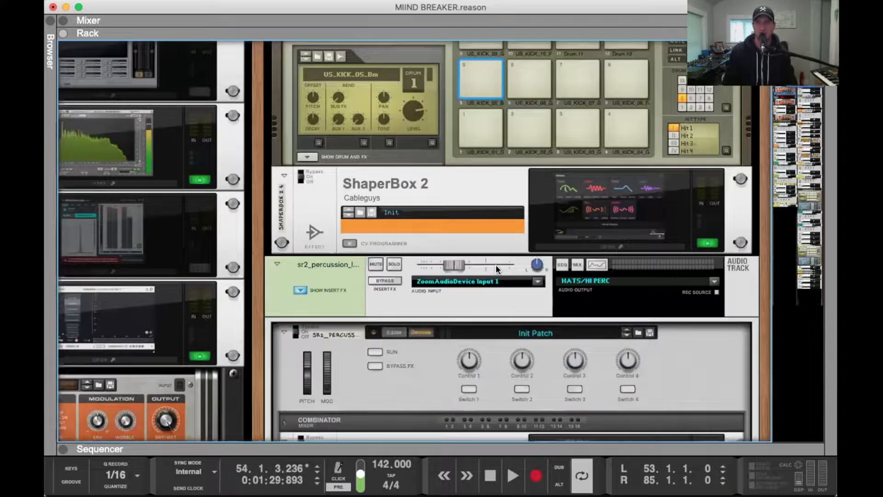
{"action": "scroll", "coordinate": [496, 269], "scroll_direction": "down", "scroll_amount": 5}
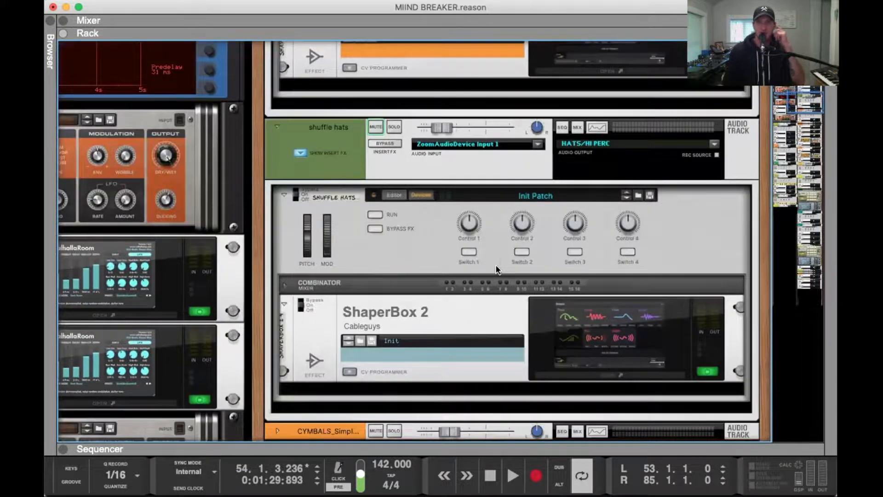
{"action": "scroll", "coordinate": [500, 257], "scroll_direction": "down", "scroll_amount": 20}
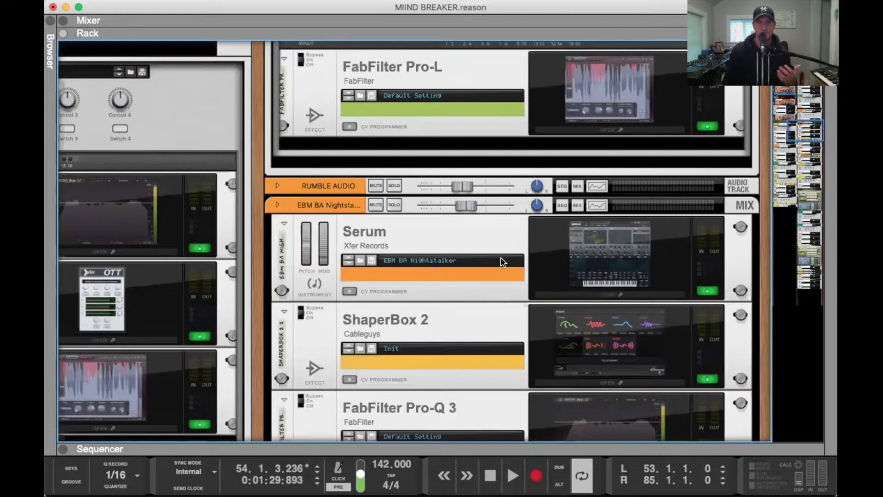
{"action": "scroll", "coordinate": [589, 304], "scroll_direction": "down", "scroll_amount": 4}
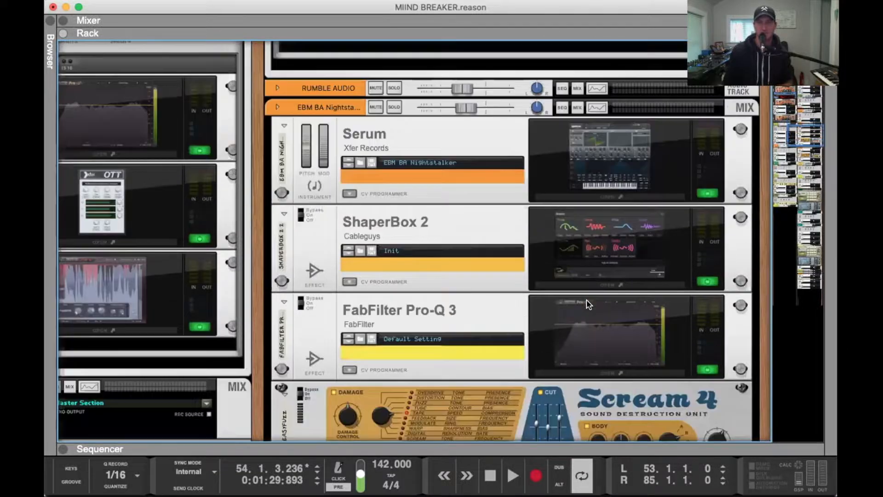
{"action": "scroll", "coordinate": [588, 303], "scroll_direction": "down", "scroll_amount": 15}
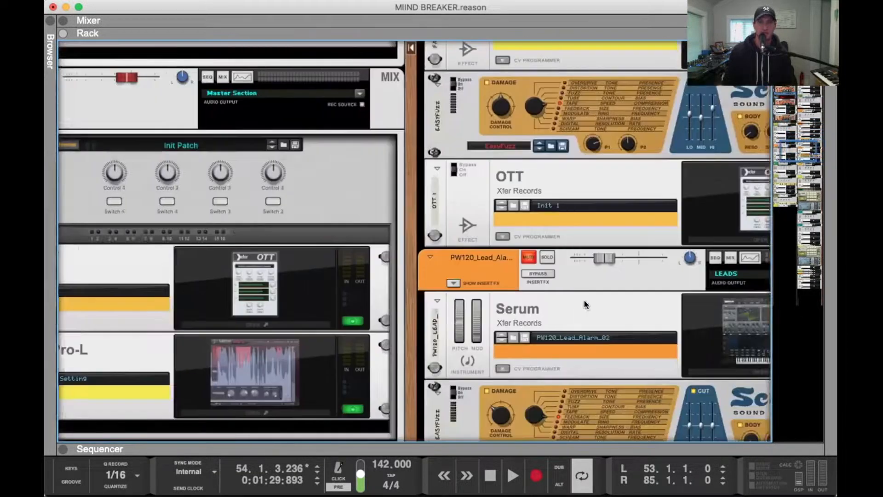
{"action": "scroll", "coordinate": [583, 299], "scroll_direction": "down", "scroll_amount": 15}
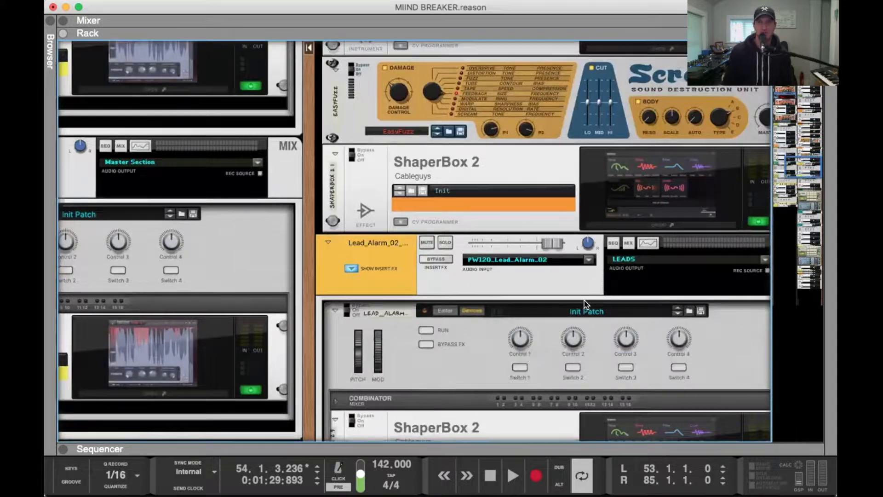
{"action": "scroll", "coordinate": [584, 299], "scroll_direction": "down", "scroll_amount": 15}
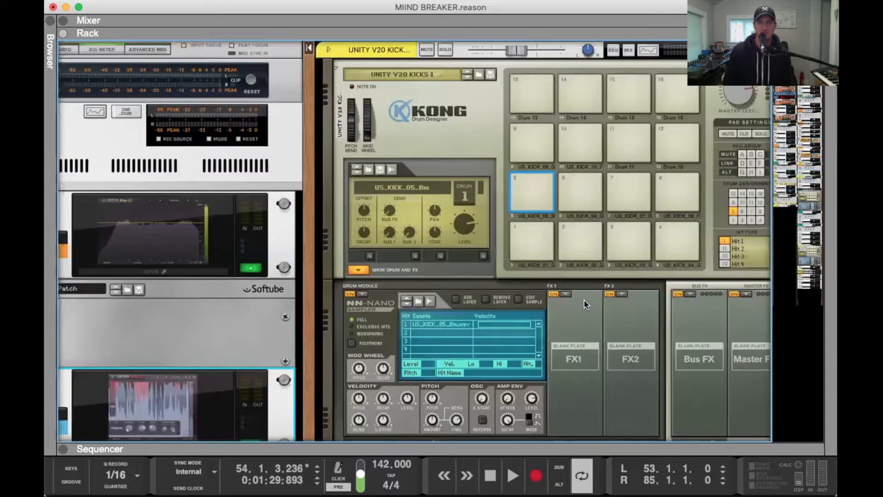
{"action": "scroll", "coordinate": [583, 302], "scroll_direction": "left", "scroll_amount": 10}
View the mixer's send and fader sections, followed by the full sequencer arrangement
{"action": "key", "text": "F5"}
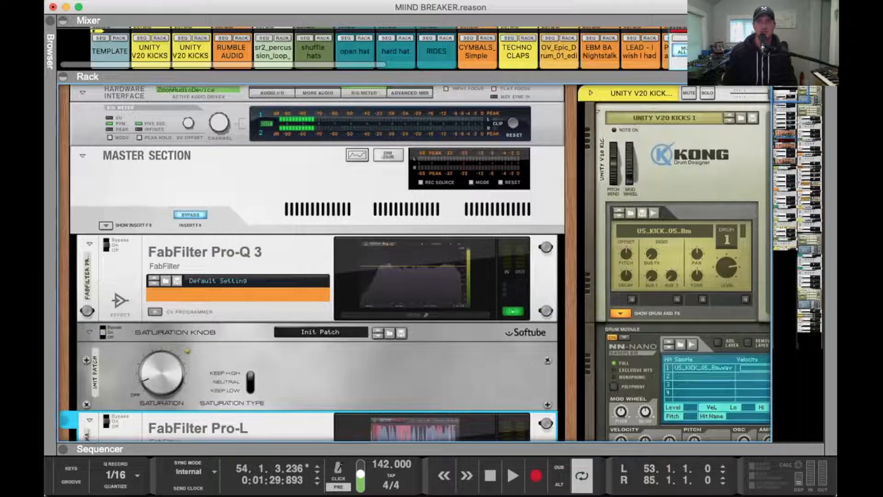
{"action": "scroll", "coordinate": [445, 283], "scroll_direction": "down", "scroll_amount": 4}
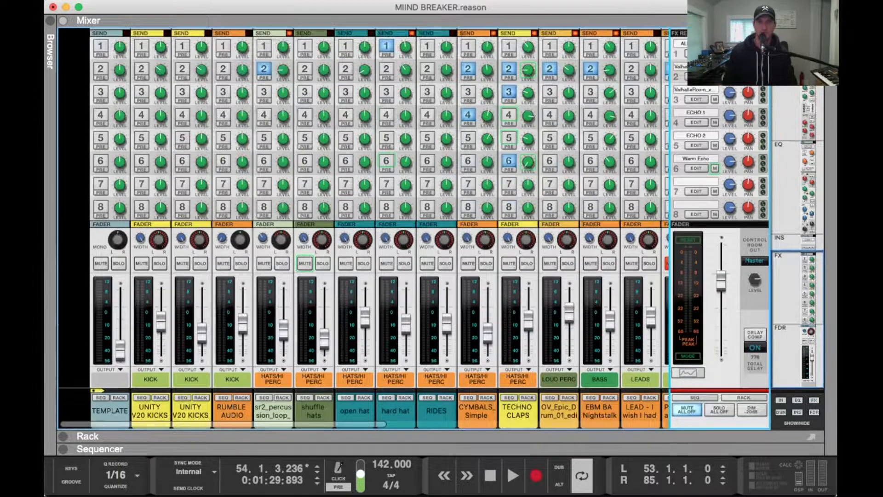
{"action": "key", "text": "F6"}
{"action": "key", "text": "F7"}
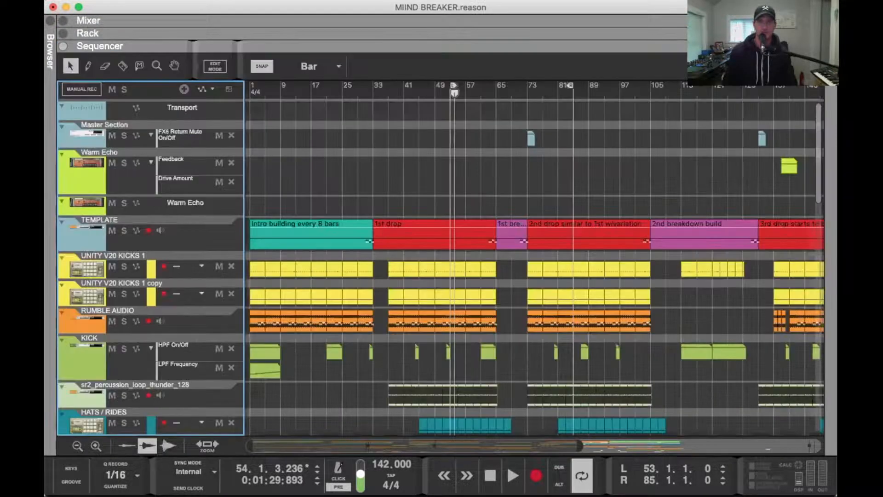
Play the arrangement from bar 54, stop playback, and return the playhead to the left locator at bar 53
{"action": "key", "text": "space"}
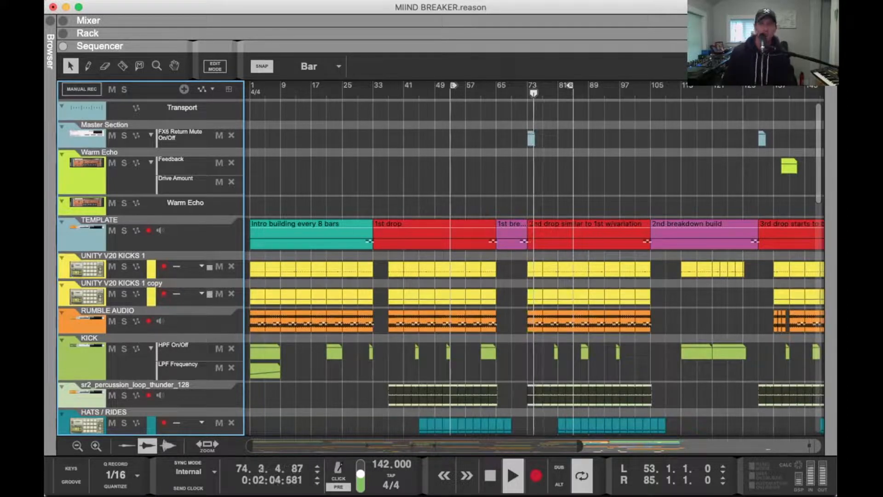
{"action": "key", "text": "space"}
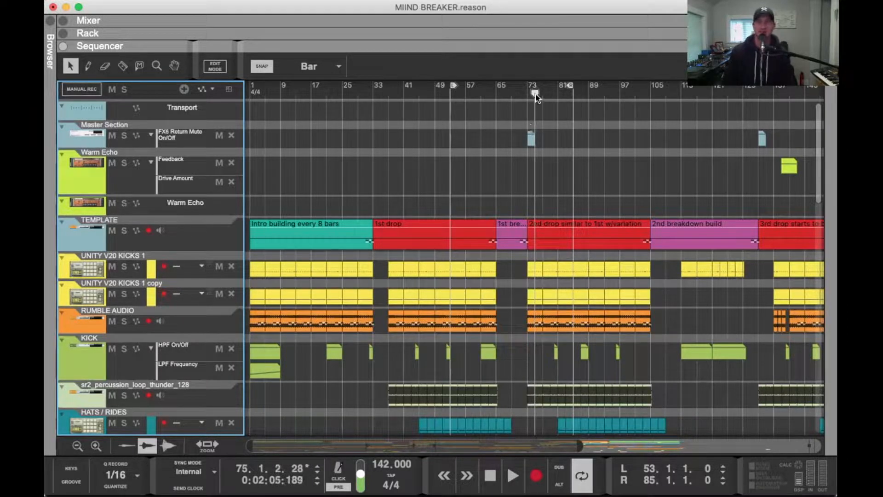
{"action": "key", "text": "shift+Return"}
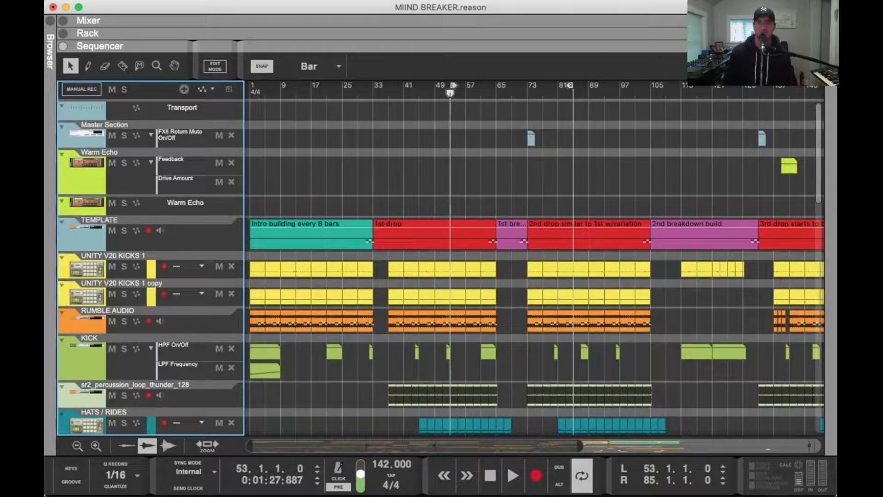
Show the mixer and rack together, with the mixer reduced to a short strip above a larger rack area
{"action": "key", "text": "F6"}
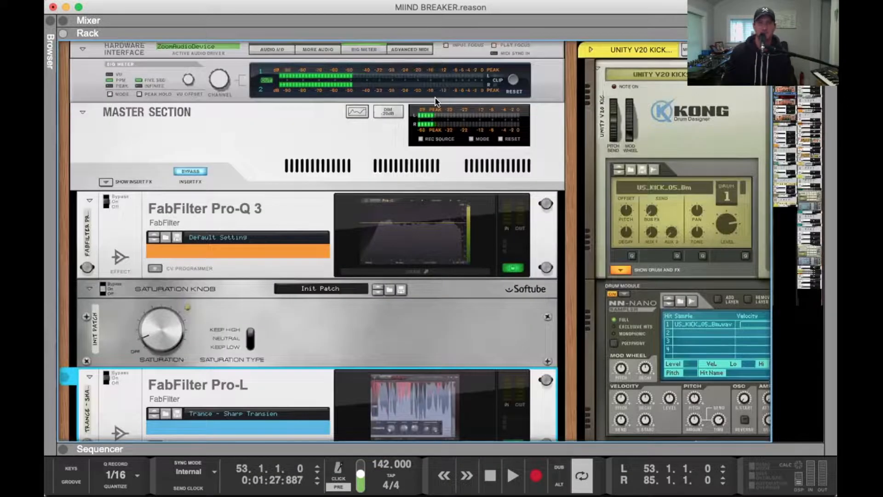
{"action": "key", "text": "F5"}
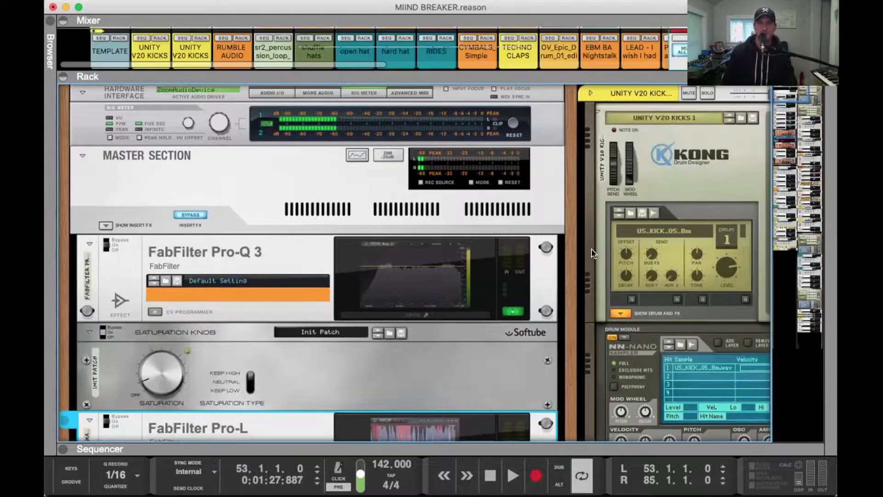
{"action": "left_click_drag", "start_coordinate": [594, 235], "coordinate": [603, 77]}
{"action": "scroll", "coordinate": [468, 391], "scroll_direction": "down", "scroll_amount": 2}
{"action": "scroll", "coordinate": [520, 288], "scroll_direction": "up", "scroll_amount": 2}
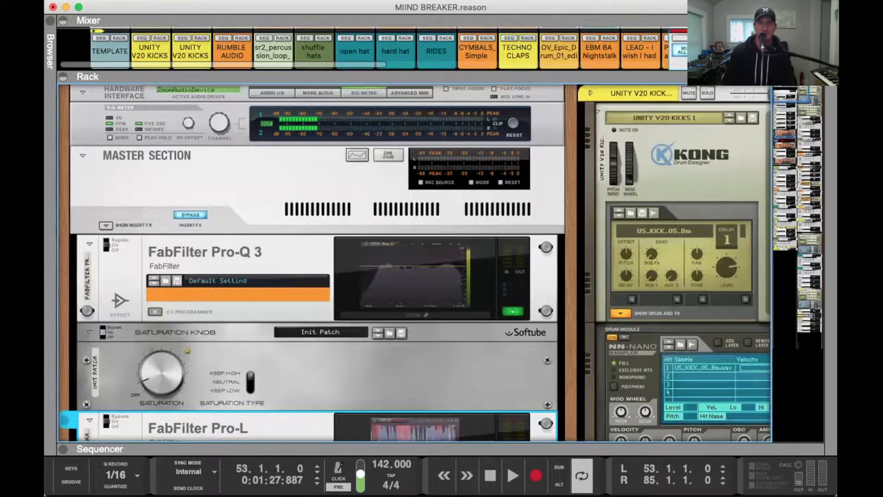
{"action": "key", "text": "F6"}
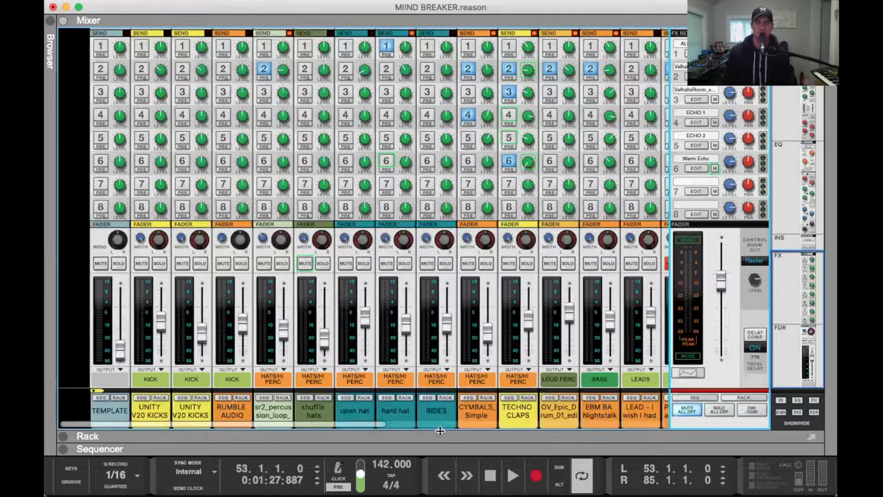
{"action": "key", "text": "F6"}
{"action": "left_click_drag", "start_coordinate": [457, 372], "coordinate": [458, 143]}
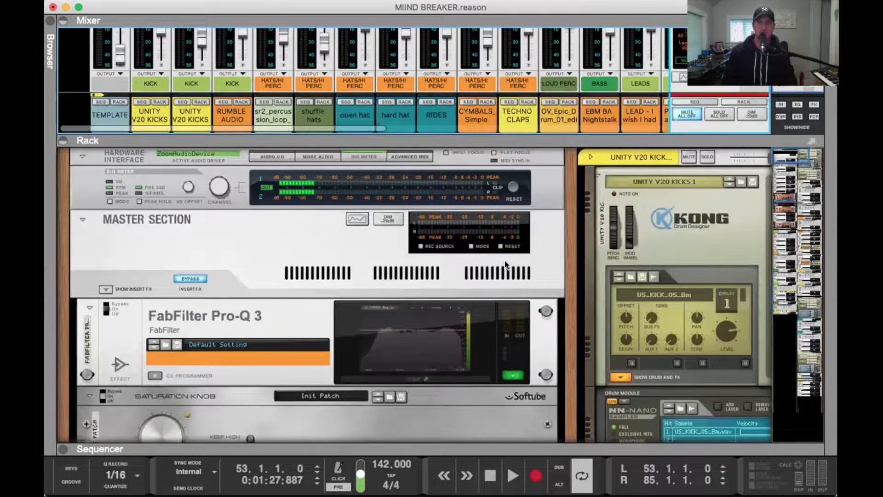
Examine the rack devices from the Master Section through its insert effects, reverbs and The Echo to the bus Combinators
{"action": "scroll", "coordinate": [479, 295], "scroll_direction": "down", "scroll_amount": 15}
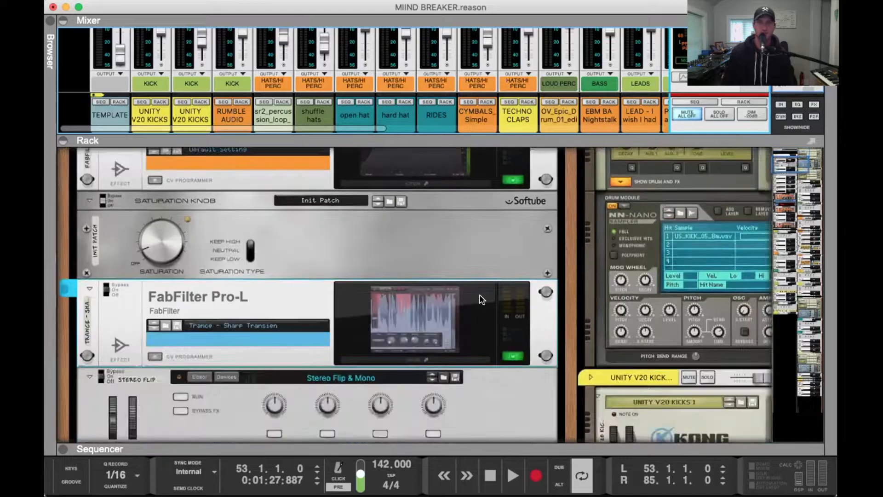
{"action": "scroll", "coordinate": [480, 298], "scroll_direction": "down", "scroll_amount": 10}
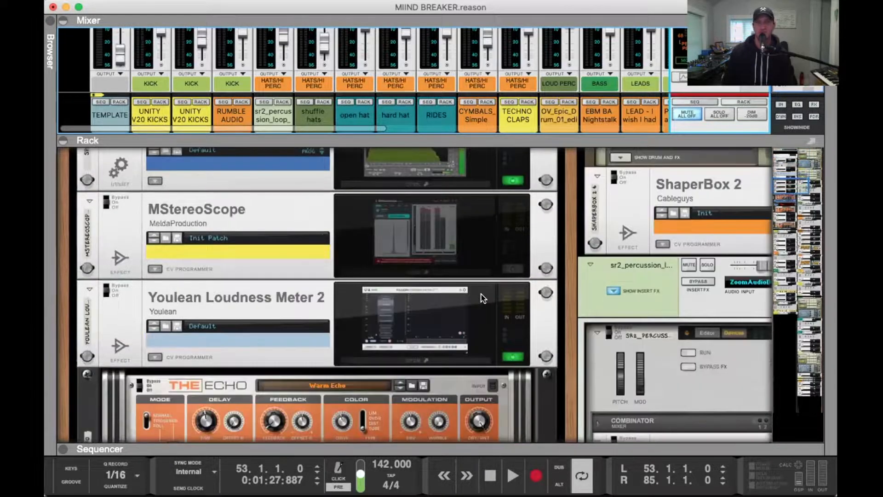
{"action": "scroll", "coordinate": [481, 298], "scroll_direction": "down", "scroll_amount": 10}
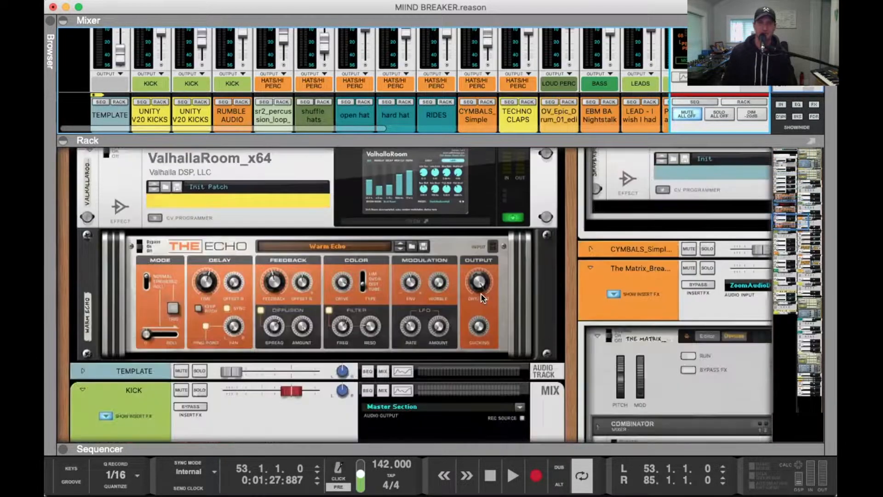
{"action": "scroll", "coordinate": [481, 298], "scroll_direction": "down", "scroll_amount": 4}
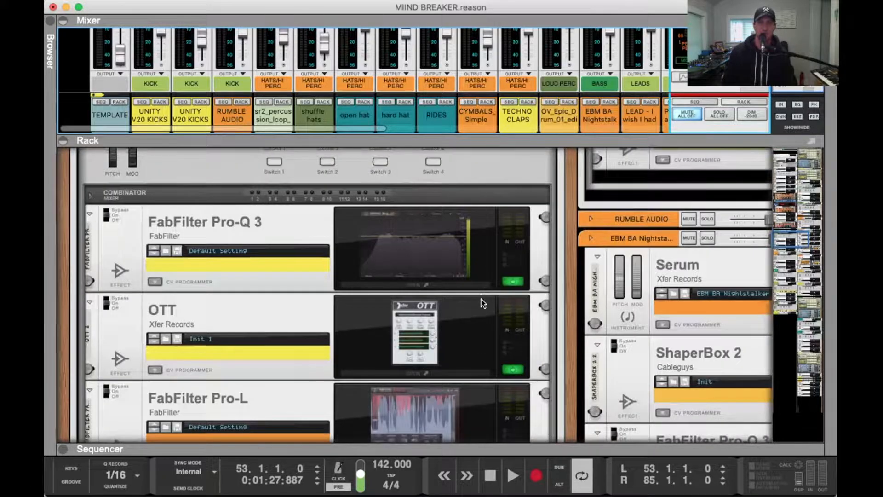
{"action": "scroll", "coordinate": [473, 312], "scroll_direction": "down", "scroll_amount": 2}
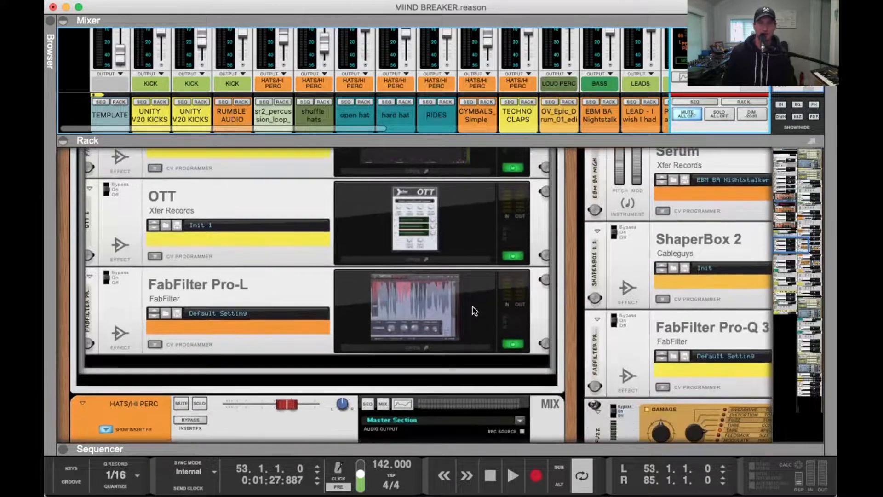
{"action": "scroll", "coordinate": [476, 258], "scroll_direction": "up", "scroll_amount": 20}
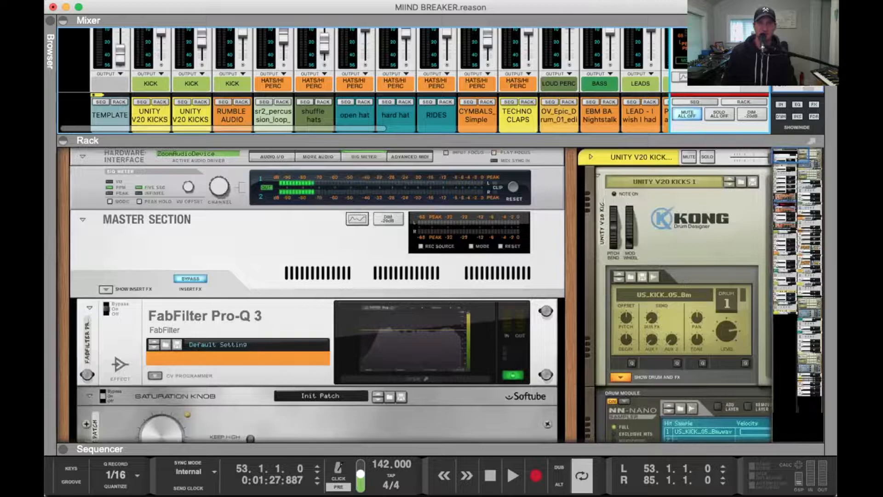
Solo the UNITY V20 KICKS 1 channel in the full-size mixer and play it from bar 53
{"action": "key", "text": "F5"}
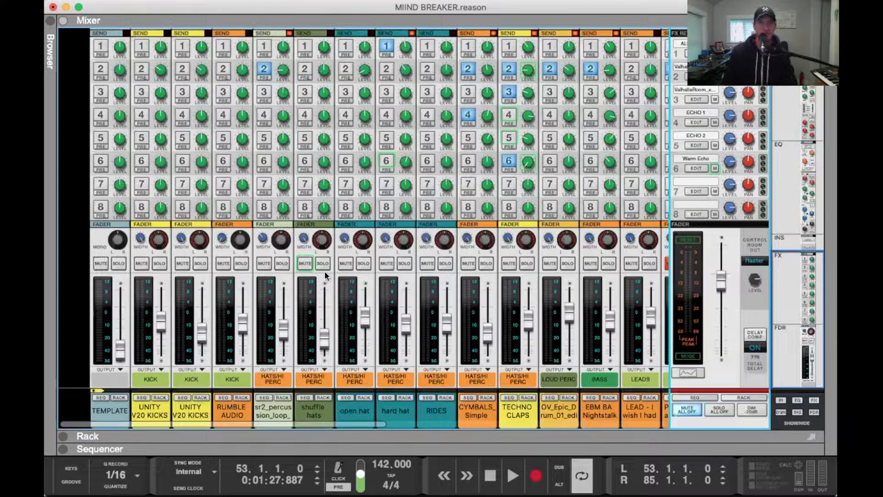
{"action": "left_click", "coordinate": [158, 265]}
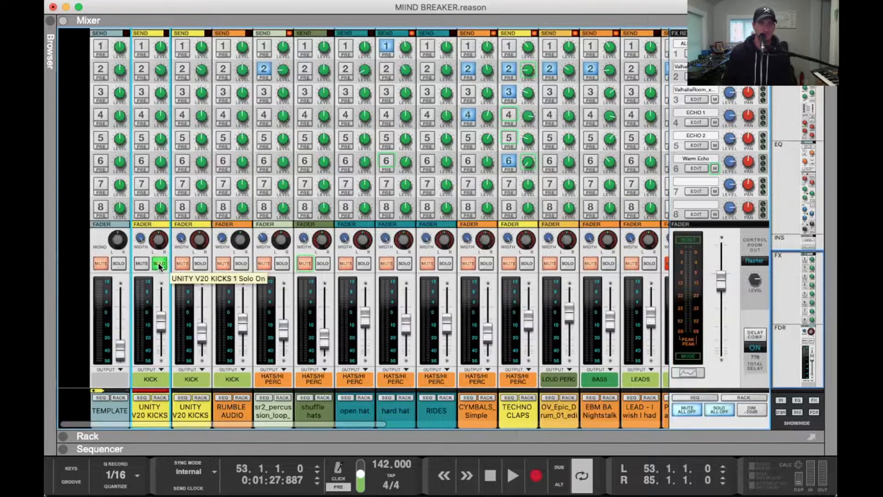
{"action": "key", "text": "space"}
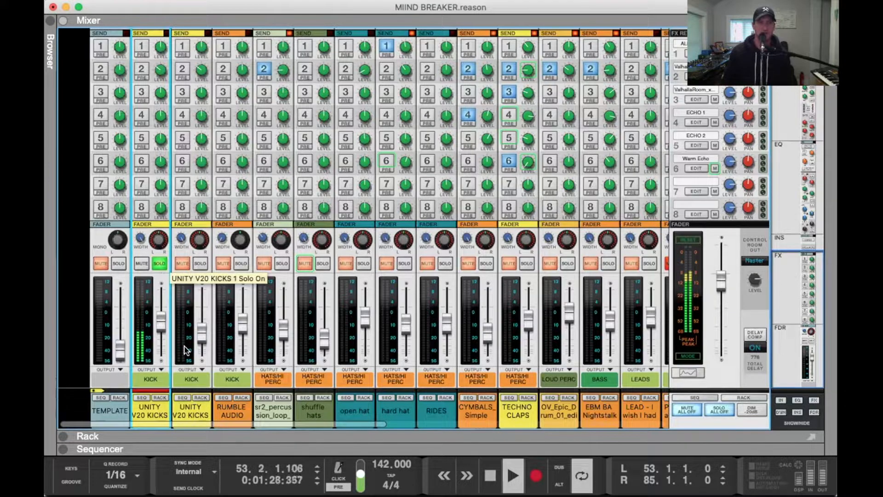
Show the soloed kick channel's Kong Drum Designer in the rack and enlarge the rack area beneath the mixer
{"action": "left_click", "coordinate": [159, 398]}
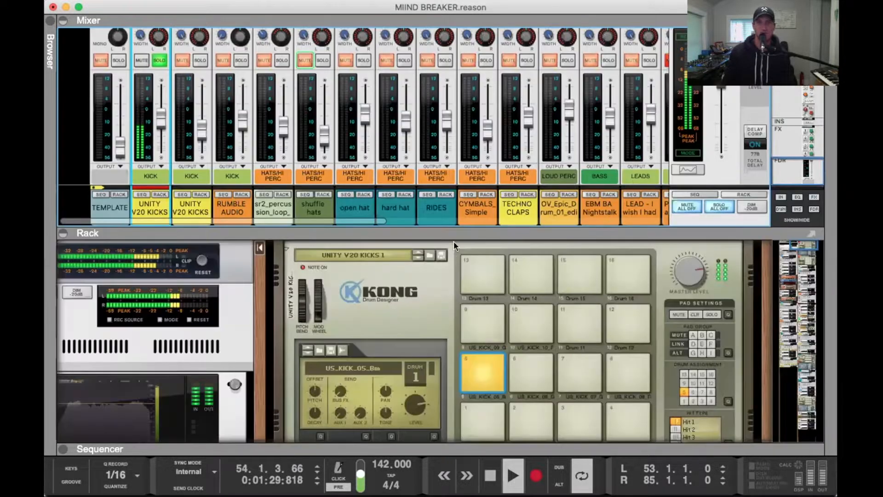
{"action": "left_click_drag", "start_coordinate": [462, 234], "coordinate": [474, 96]}
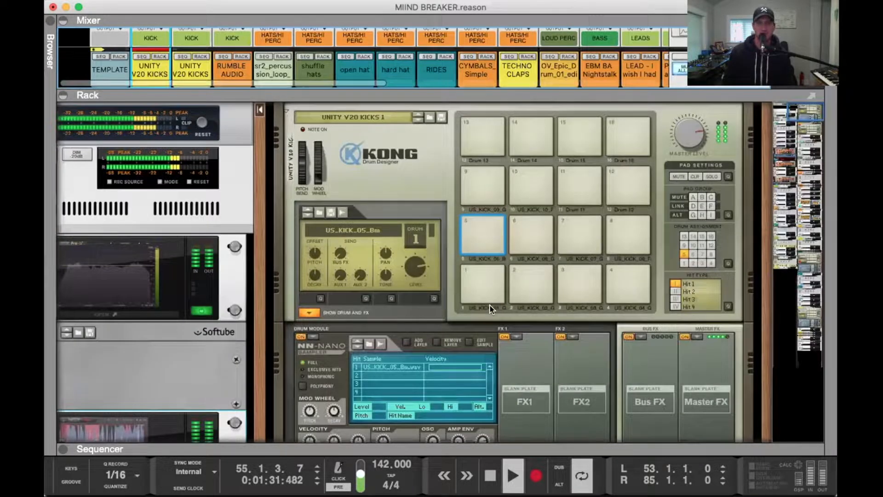
Examine the soloed kick's Kong Drum Designer, from its pads to its drum module, and stop playback
{"action": "scroll", "coordinate": [490, 305], "scroll_direction": "down", "scroll_amount": 3}
{"action": "scroll", "coordinate": [489, 305], "scroll_direction": "up", "scroll_amount": 4}
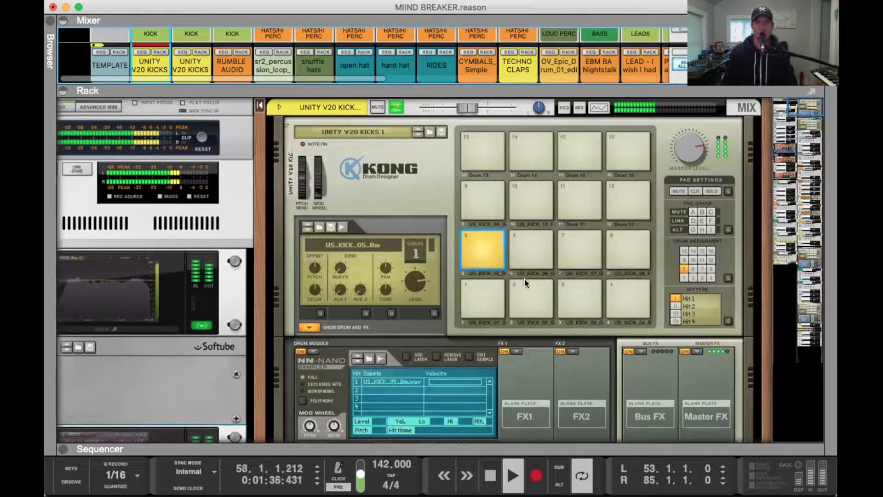
{"action": "key", "text": "space"}
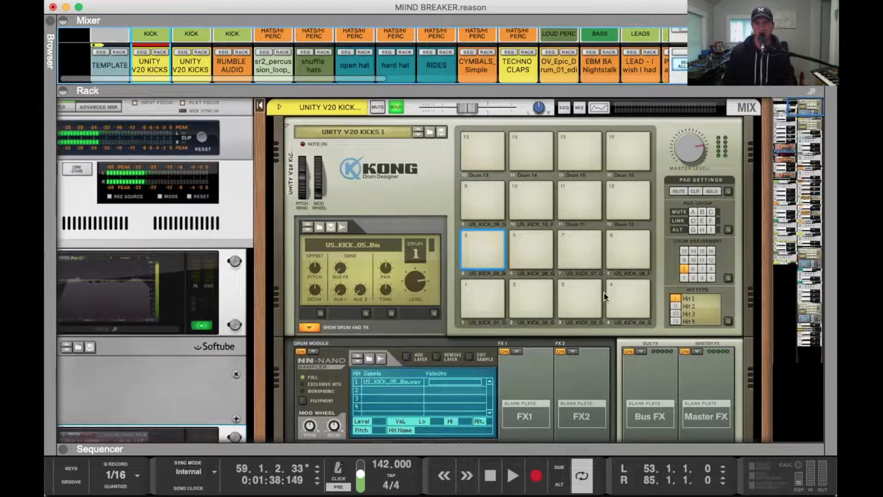
{"action": "scroll", "coordinate": [677, 193], "scroll_direction": "down", "scroll_amount": 1}
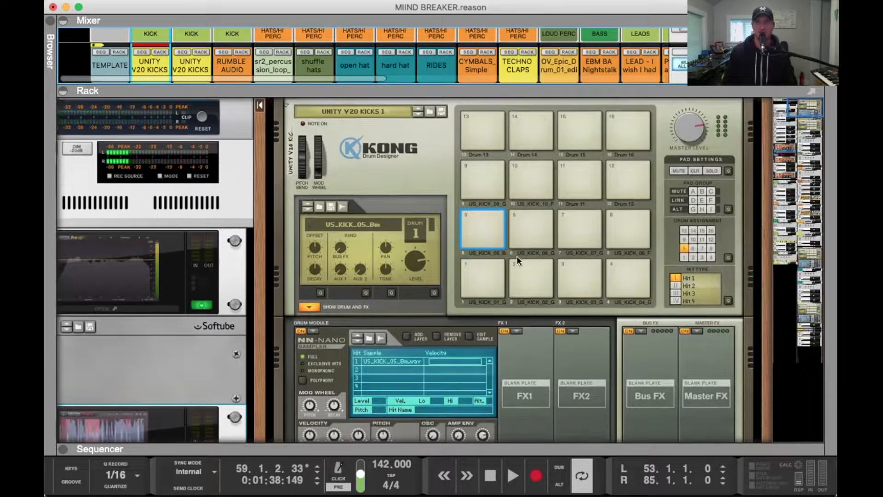
{"action": "scroll", "coordinate": [407, 157], "scroll_direction": "up", "scroll_amount": 1}
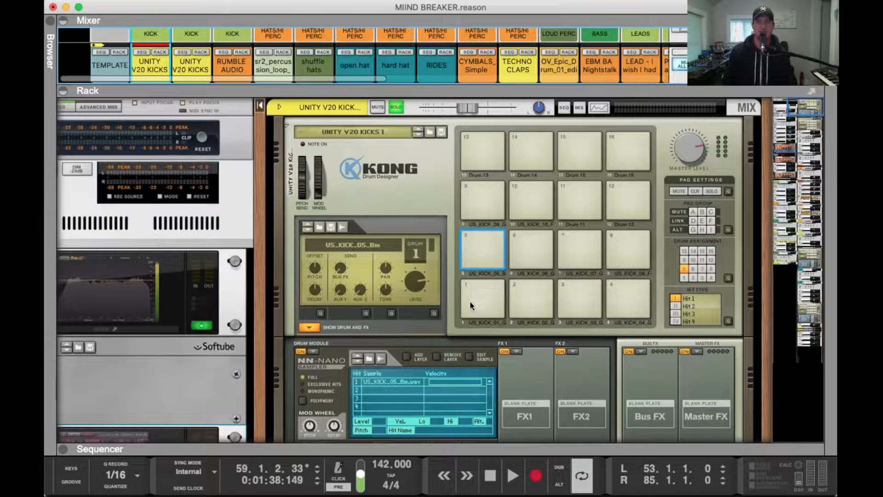
Switch between the full-size mixer and the combined mixer and rack, trying a taller mixer before shrinking it to a strip
{"action": "key", "text": "F5+F6"}
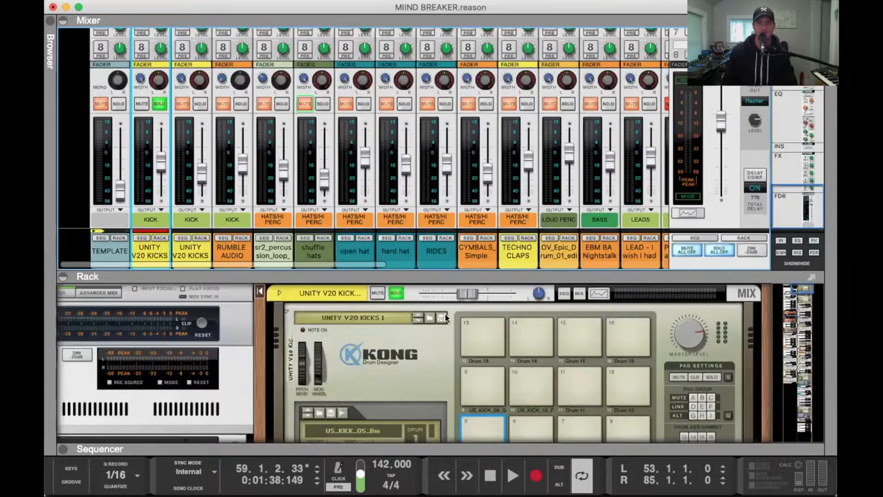
{"action": "key", "text": "F5"}
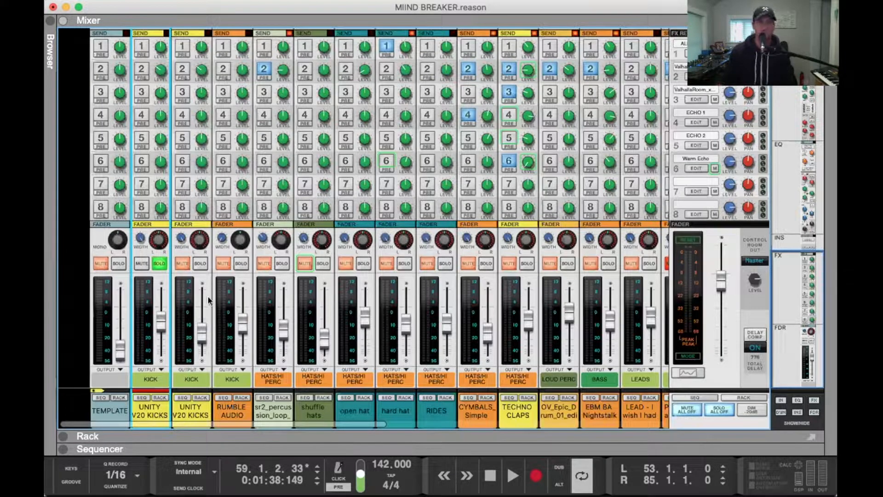
{"action": "key", "text": "F6"}
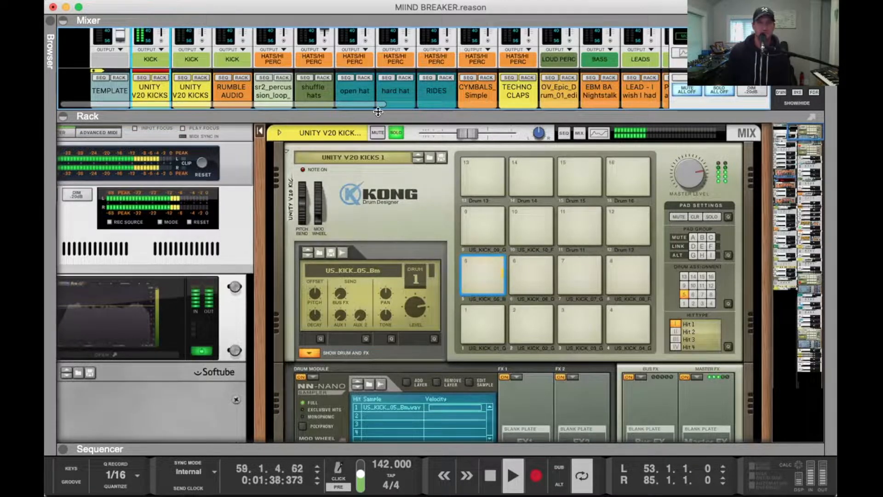
{"action": "left_click_drag", "start_coordinate": [376, 116], "coordinate": [377, 327]}
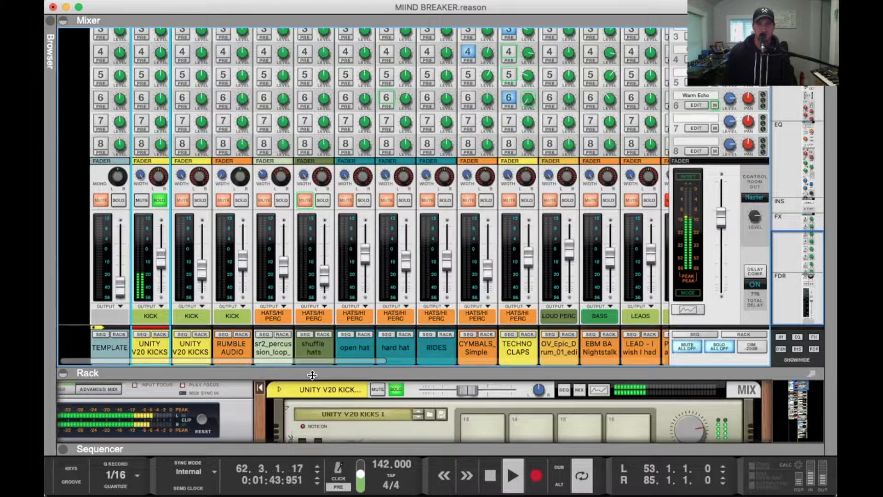
{"action": "left_click_drag", "start_coordinate": [306, 372], "coordinate": [334, 40]}
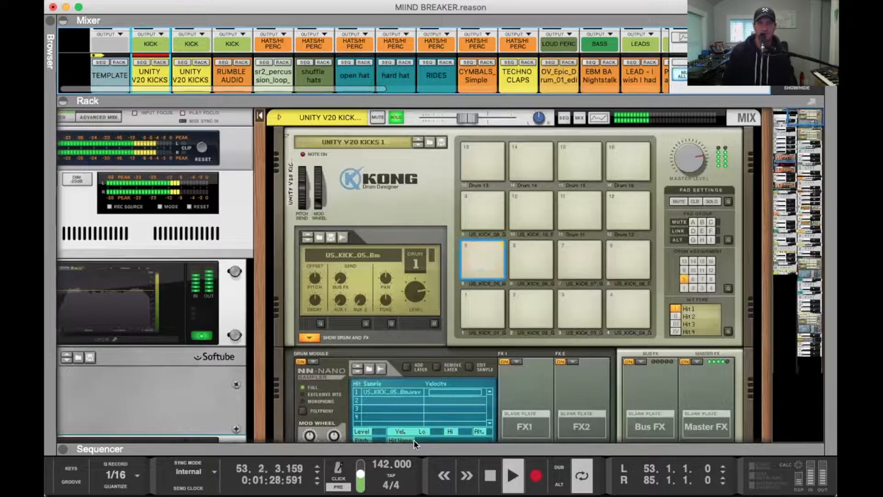
Reveal the sequencer beneath the rack and look through the kick devices in the remaining rack area
{"action": "left_click_drag", "start_coordinate": [417, 449], "coordinate": [444, 332]}
{"action": "scroll", "coordinate": [462, 278], "scroll_direction": "down", "scroll_amount": 5}
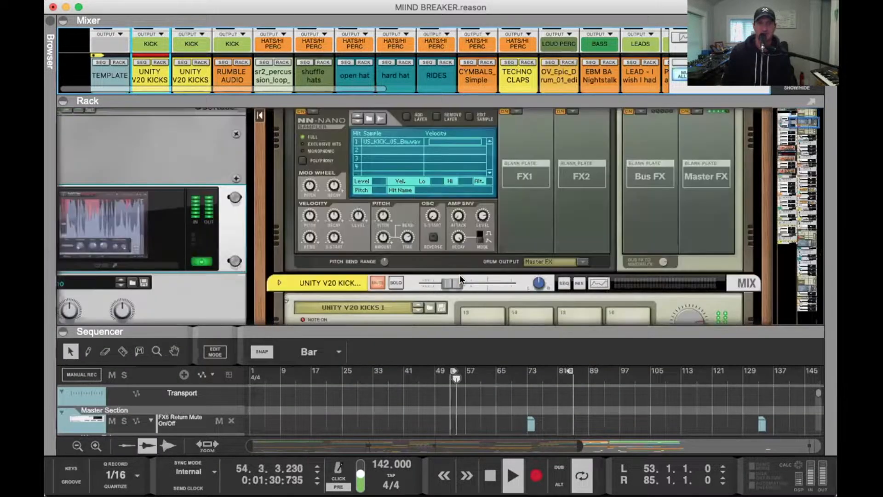
{"action": "scroll", "coordinate": [462, 278], "scroll_direction": "up", "scroll_amount": 2}
{"action": "scroll", "coordinate": [460, 230], "scroll_direction": "down", "scroll_amount": 5}
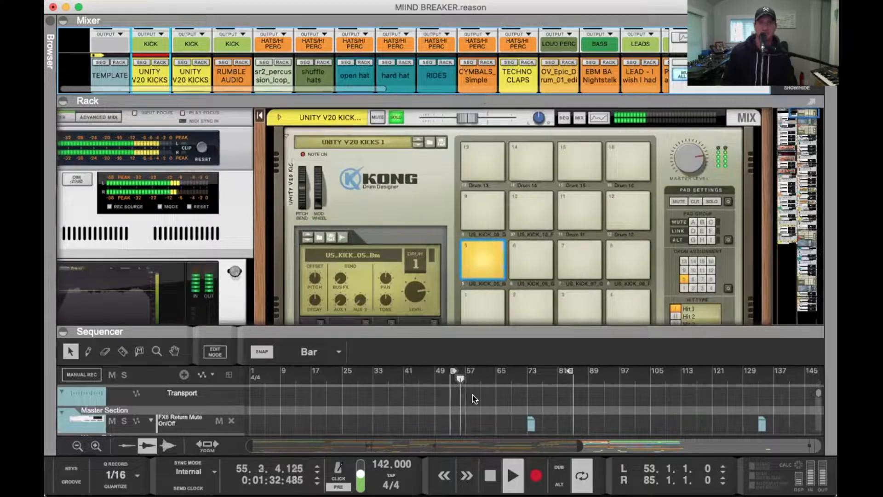
Move the solo from UNITY V20 KICKS 1 to its copy in the full-size mixer and audition it from bar 53
{"action": "key", "text": "F5"}
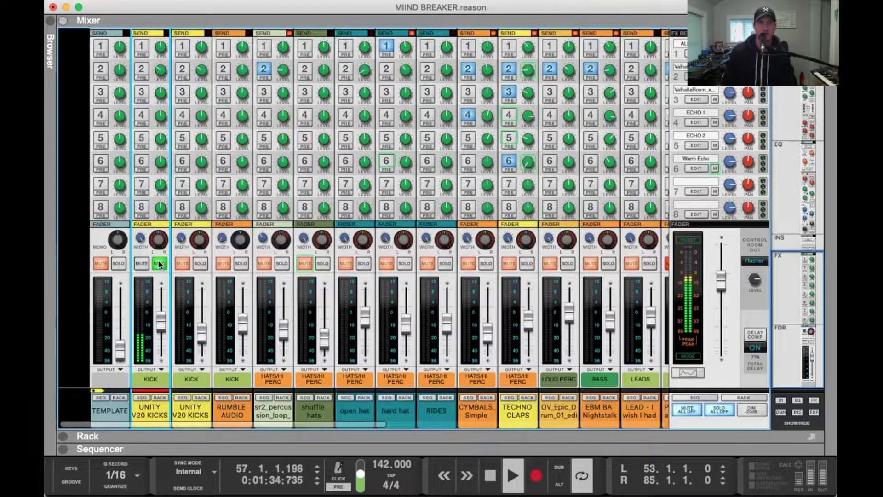
{"action": "left_click", "coordinate": [159, 263]}
{"action": "left_click", "coordinate": [199, 263]}
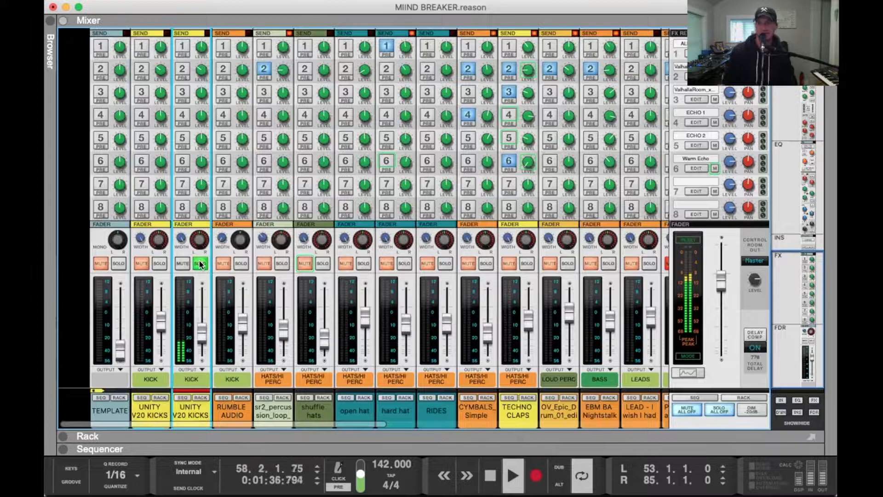
{"action": "key", "text": "space"}
{"action": "key", "text": "shift+Return"}
{"action": "key", "text": "space"}
{"action": "key", "text": "space"}
Solo RUMBLE AUDIO instead of the kick copy, play it from bar 53, and briefly add UNITY V20 KICKS 1 for comparison
{"action": "left_click", "coordinate": [199, 264]}
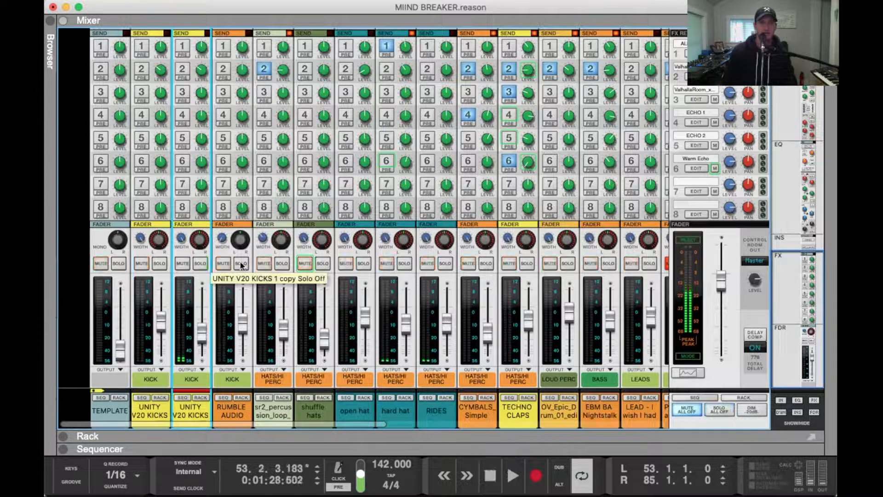
{"action": "left_click", "coordinate": [241, 263]}
{"action": "key", "text": "shift+Return"}
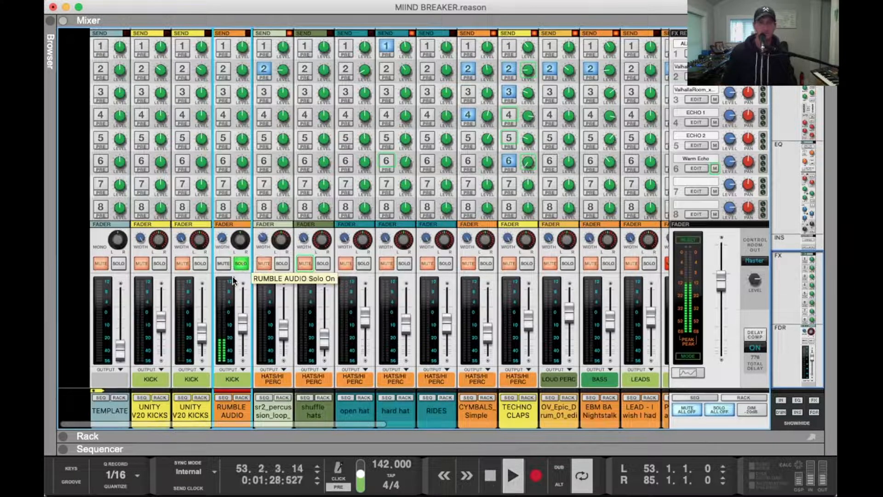
{"action": "left_click", "coordinate": [159, 263]}
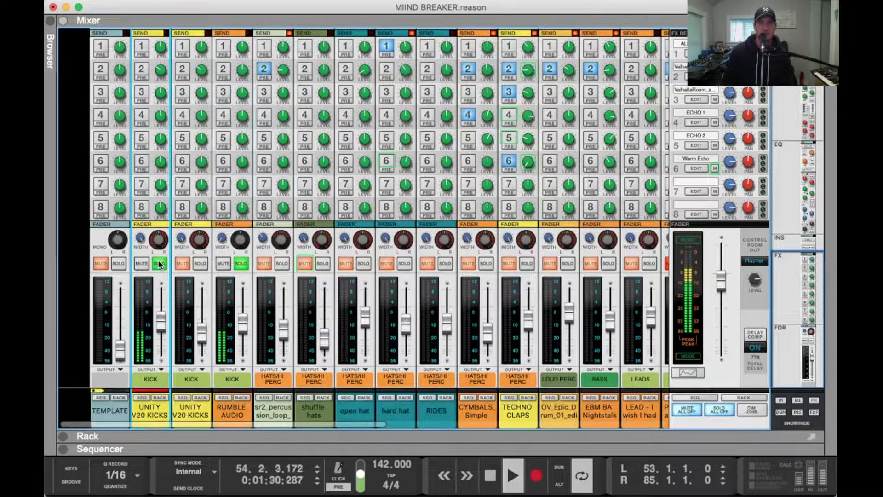
{"action": "left_click", "coordinate": [160, 263]}
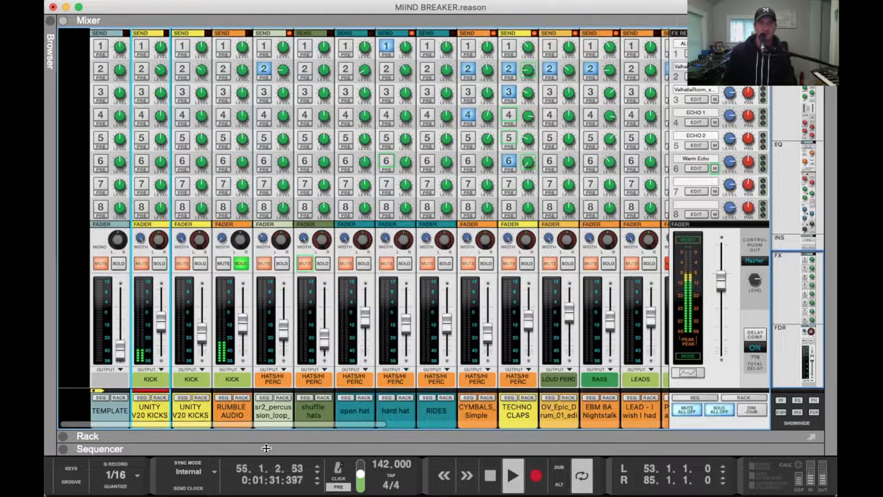
Show the RUMBLE AUDIO track in the rack, select it, and enlarge the mixer area above
{"action": "left_click", "coordinate": [242, 397]}
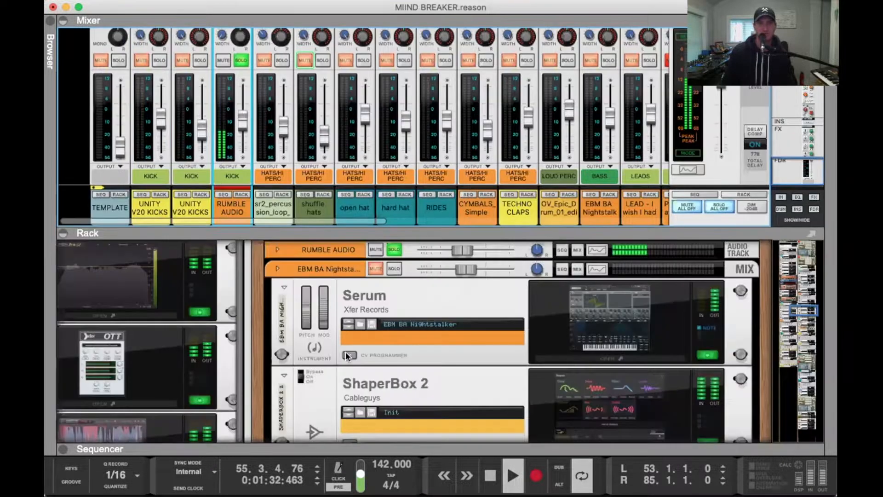
{"action": "left_click", "coordinate": [322, 252]}
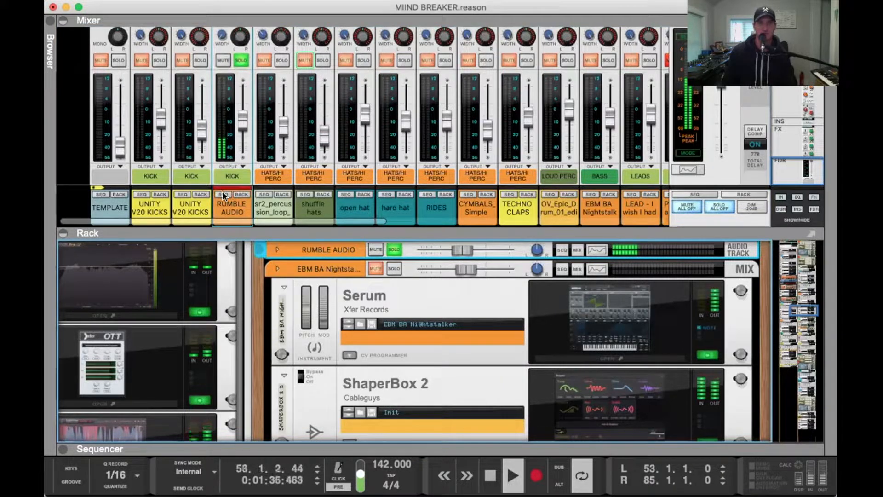
{"action": "left_click_drag", "start_coordinate": [235, 233], "coordinate": [235, 271]}
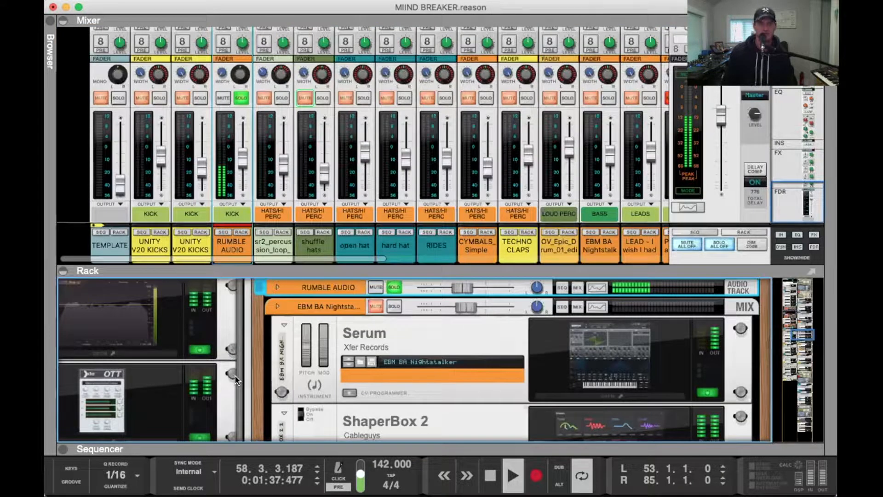
Compare RUMBLE AUDIO with its channel EQ's low pass filter disabled and enabled during playback
{"action": "key", "text": "F5"}
{"action": "scroll", "coordinate": [235, 380], "scroll_direction": "up", "scroll_amount": 10}
{"action": "scroll", "coordinate": [219, 324], "scroll_direction": "up", "scroll_amount": 5}
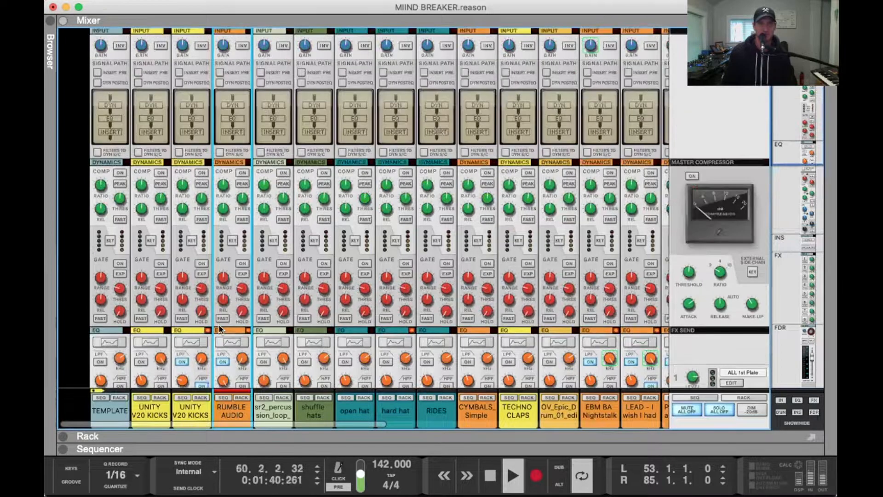
{"action": "scroll", "coordinate": [227, 258], "scroll_direction": "down", "scroll_amount": 4}
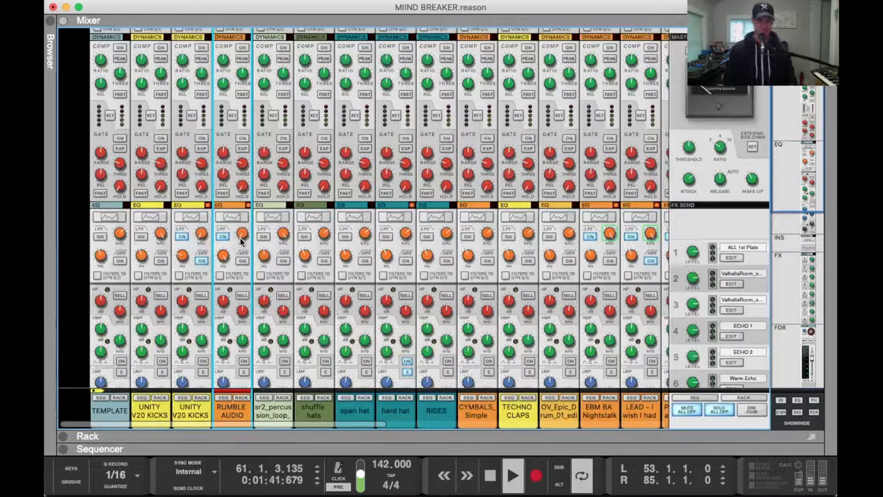
{"action": "key", "text": "space"}
{"action": "key", "text": "space"}
{"action": "left_click", "coordinate": [220, 238]}
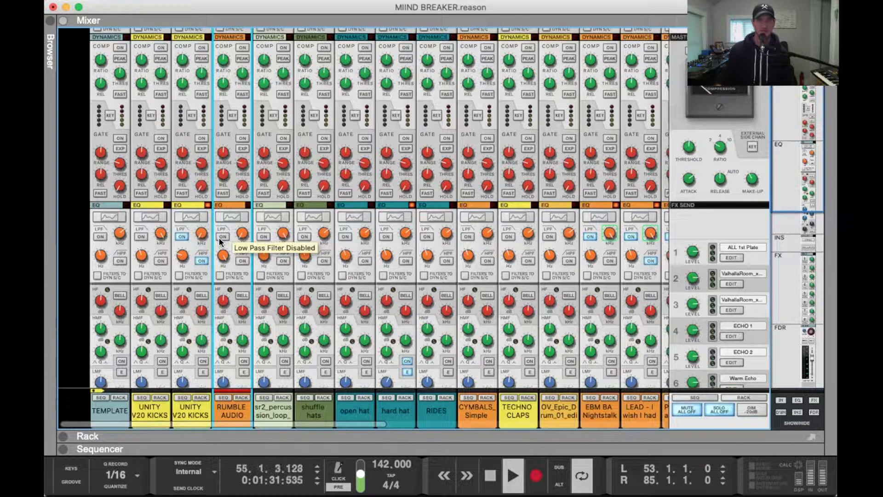
{"action": "left_click", "coordinate": [222, 237]}
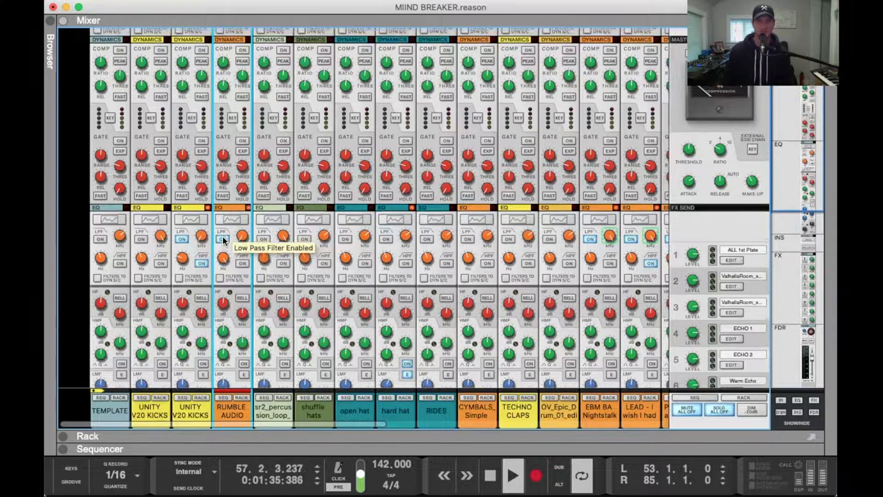
Return to the mixer faders and move the solo from RUMBLE AUDIO to UNITY V20 KICKS 1
{"action": "scroll", "coordinate": [223, 239], "scroll_direction": "down", "scroll_amount": 5}
{"action": "scroll", "coordinate": [243, 272], "scroll_direction": "down", "scroll_amount": 4}
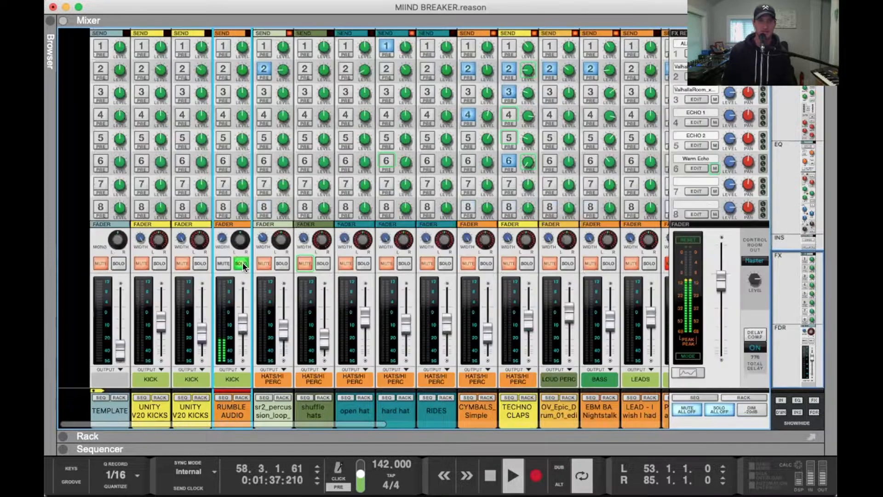
{"action": "left_click", "coordinate": [159, 263]}
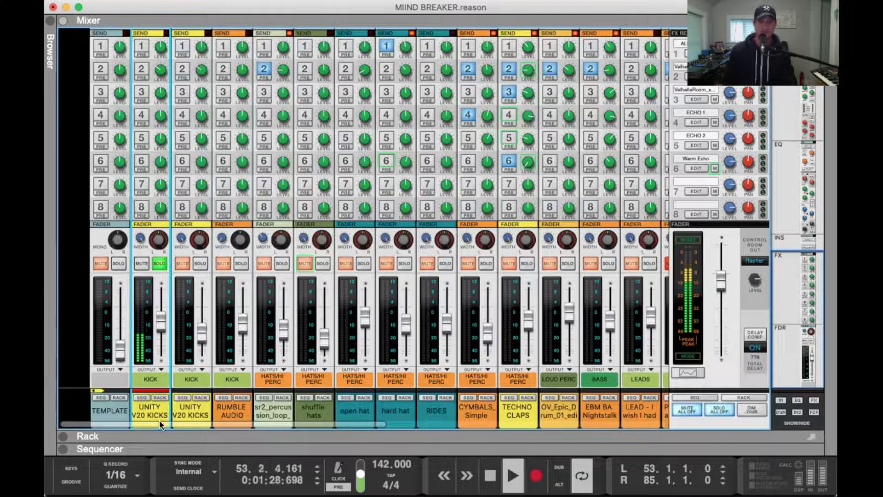
Create a parallel channel from UNITY V20 KICKS 1, and solo it with its fader slightly lowered
{"action": "right_click", "coordinate": [154, 404]}
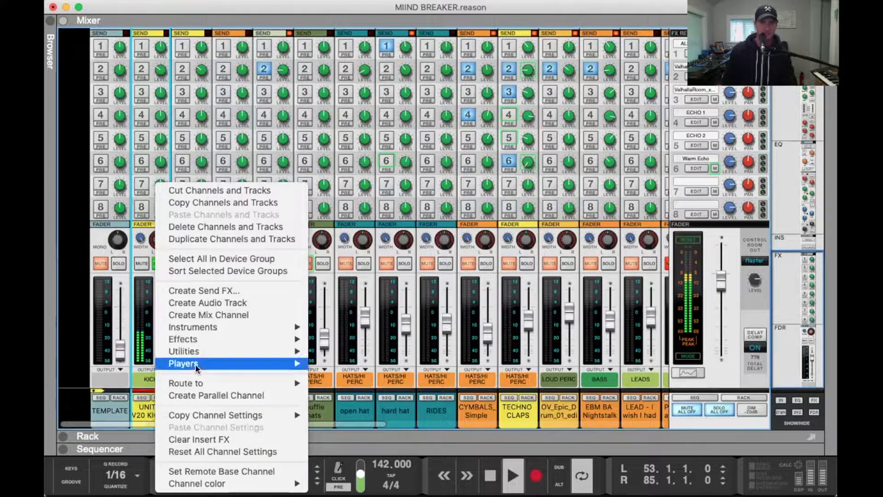
{"action": "left_click", "coordinate": [216, 396]}
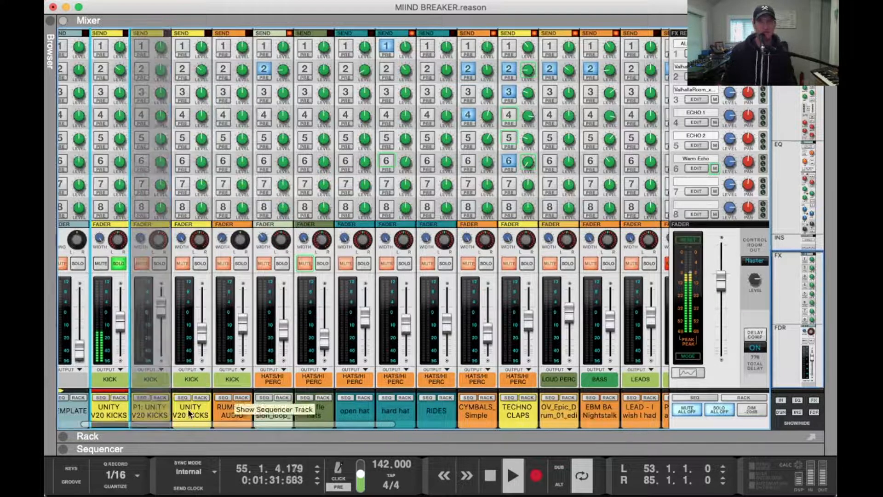
{"action": "left_click", "coordinate": [159, 263]}
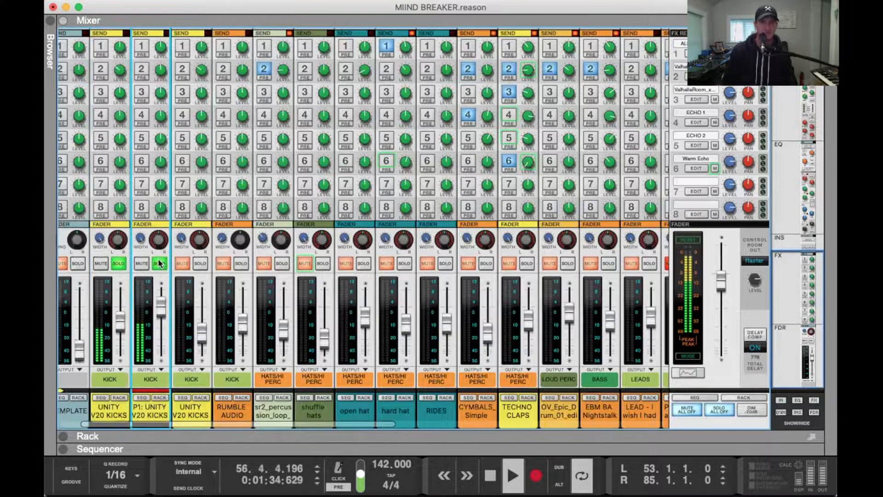
{"action": "mouse_move", "coordinate": [159, 312]}
{"action": "left_mouse_down"}
{"action": "mouse_move", "coordinate": [159, 338]}
{"action": "mouse_move", "coordinate": [159, 322]}
{"action": "left_mouse_up"}
Insert a ValhallaRoom_x64 reverb on the parallel kick channel in the rack and open its editor, placed clear of the kick channels
{"action": "left_click", "coordinate": [159, 399]}
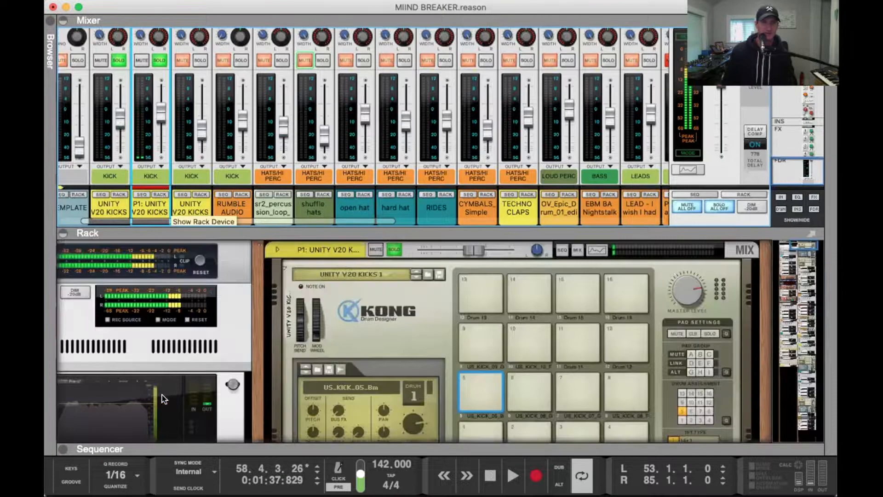
{"action": "left_click", "coordinate": [347, 248]}
{"action": "left_click", "coordinate": [159, 1]}
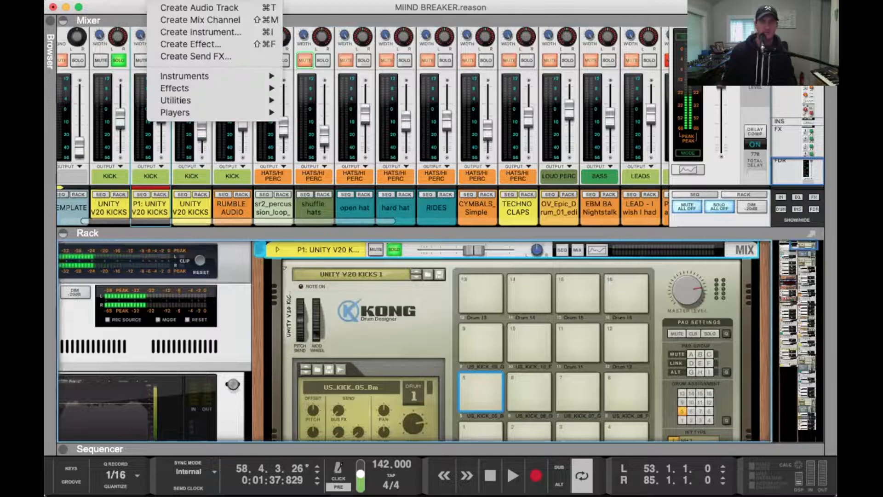
{"action": "mouse_move", "coordinate": [197, 89]}
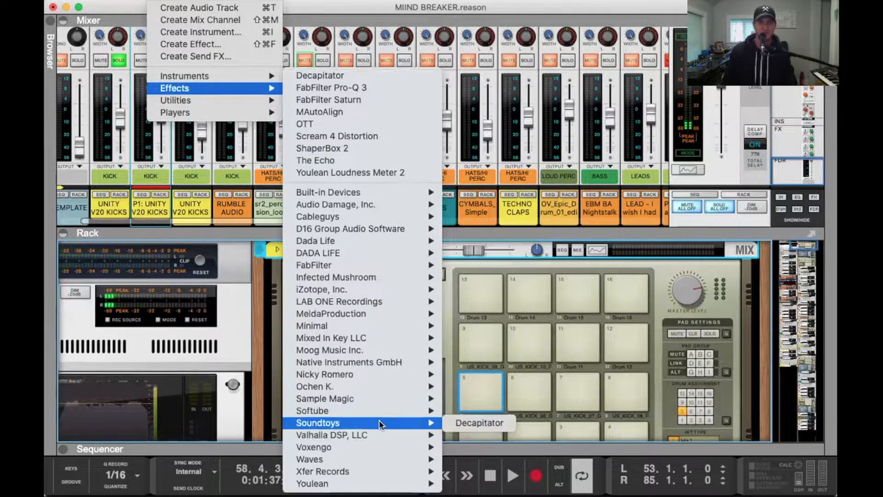
{"action": "mouse_move", "coordinate": [377, 434]}
{"action": "left_click", "coordinate": [504, 446]}
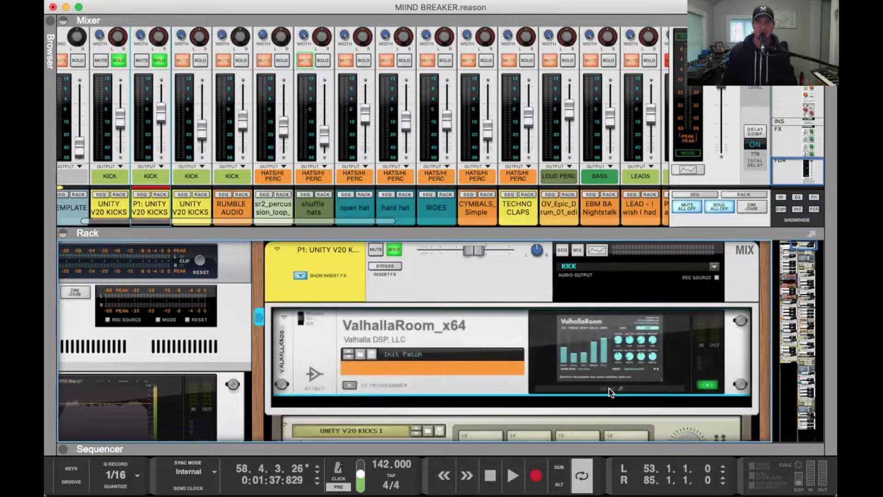
{"action": "left_click", "coordinate": [610, 390]}
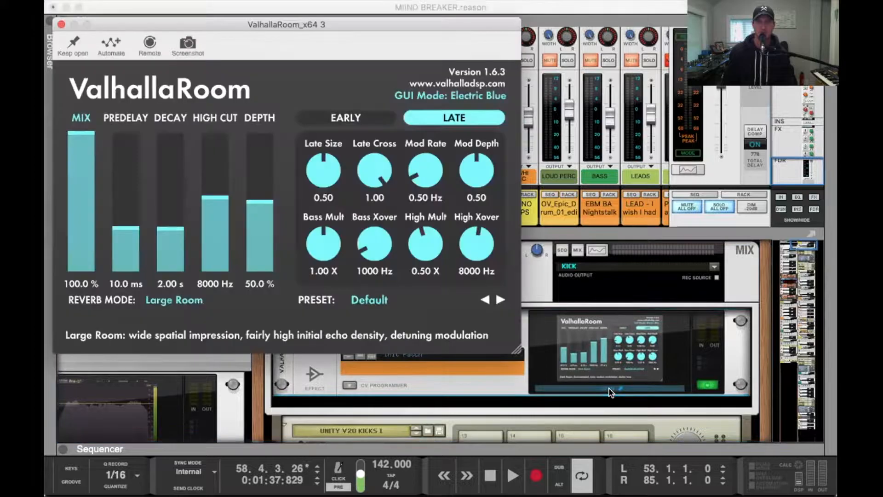
{"action": "left_click_drag", "start_coordinate": [200, 21], "coordinate": [400, 32]}
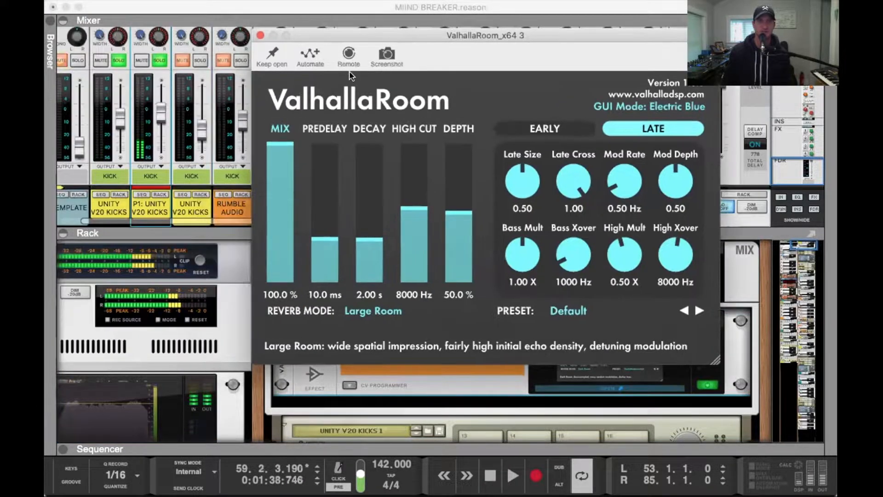
Close the ValhallaRoom editor, insert a ShaperBox 2 effect after it on the parallel kick channel, and open the new device's editor
{"action": "left_click", "coordinate": [260, 35]}
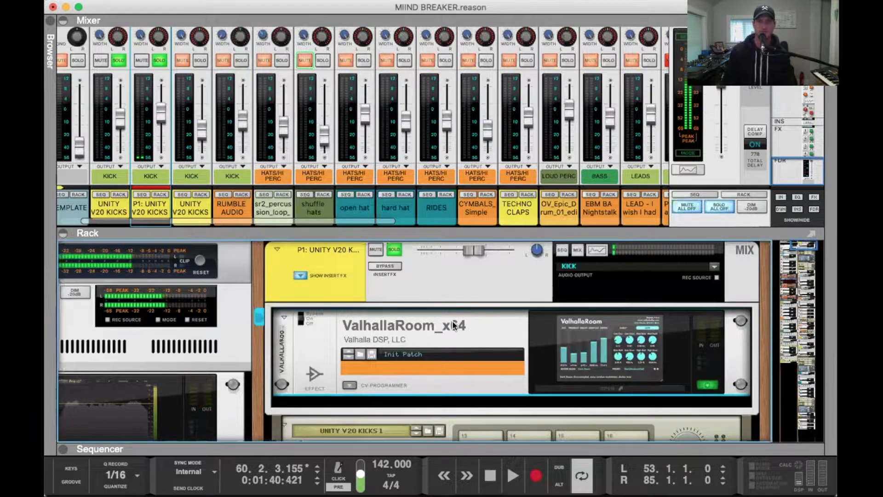
{"action": "left_click", "coordinate": [159, 0]}
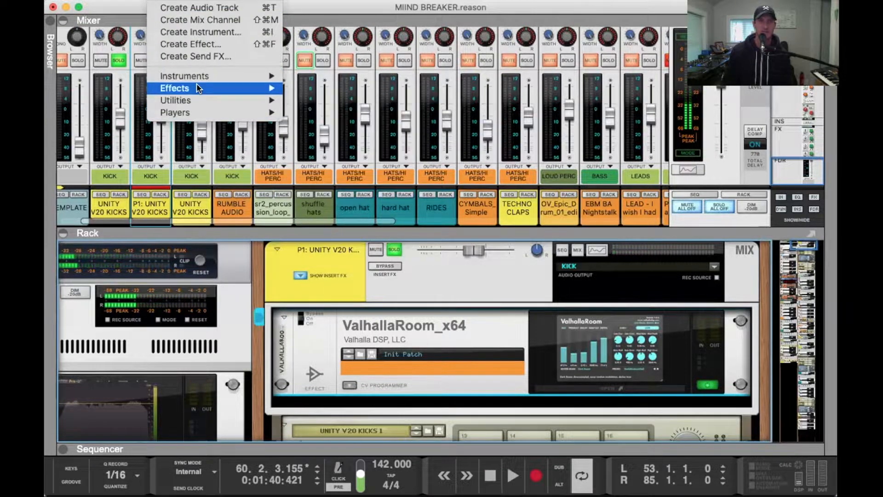
{"action": "mouse_move", "coordinate": [198, 88]}
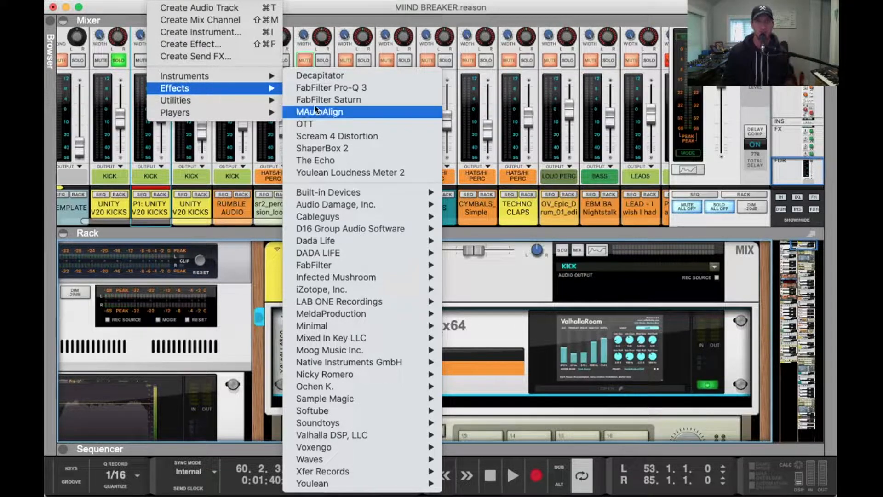
{"action": "left_click", "coordinate": [366, 148]}
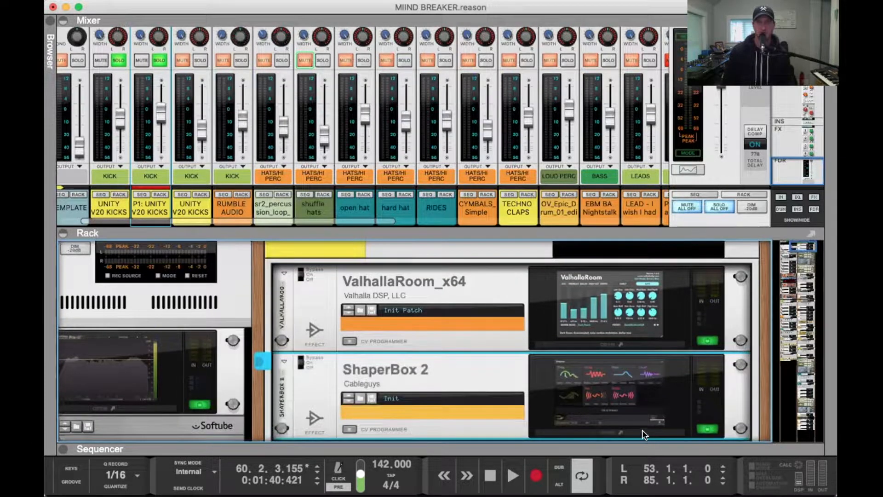
{"action": "left_click", "coordinate": [643, 433]}
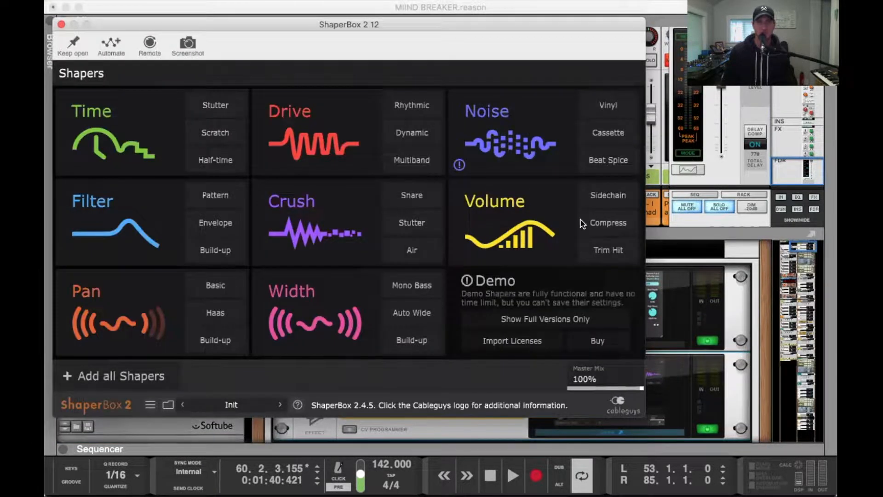
Add a 1/4-length Volume shaper in ShaperBox 2 with the fifth Sidechain curve, audition it during playback, and close the editor
{"action": "left_click", "coordinate": [489, 222]}
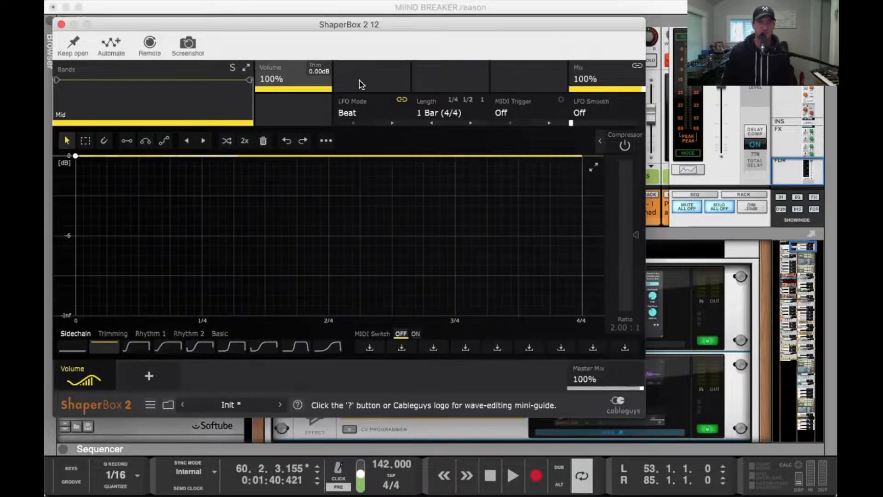
{"action": "left_click", "coordinate": [453, 100]}
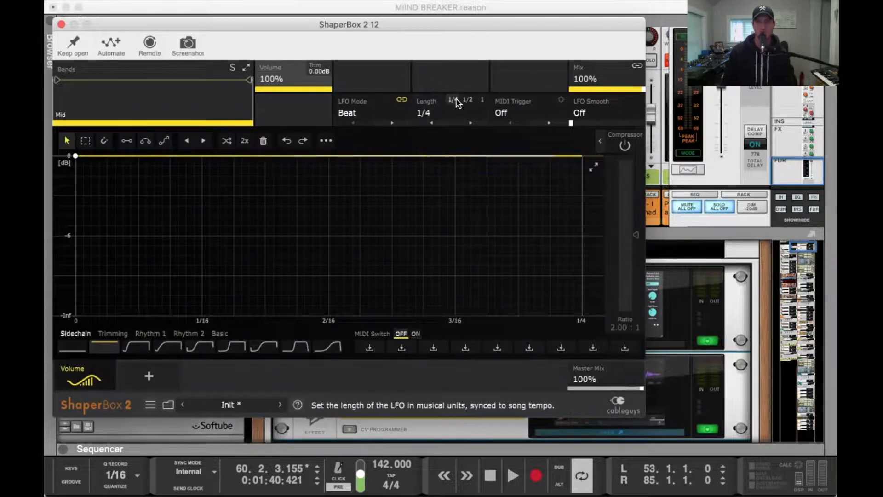
{"action": "key", "text": "space"}
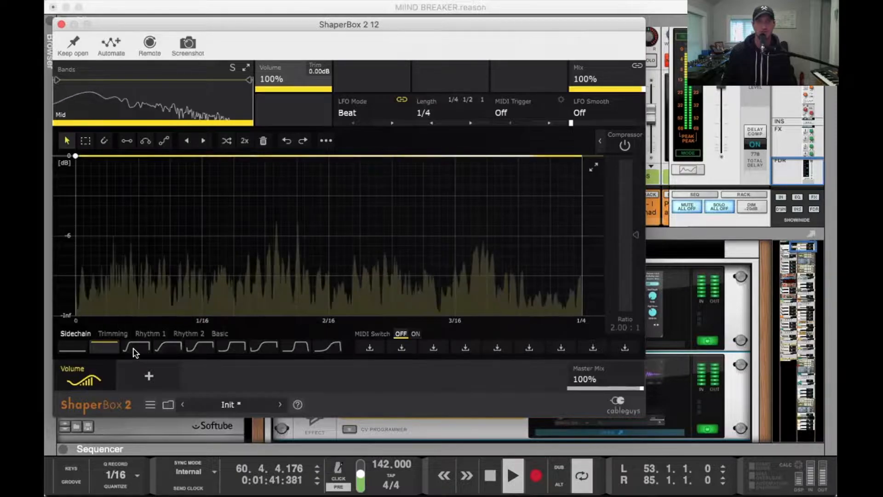
{"action": "left_click", "coordinate": [137, 348]}
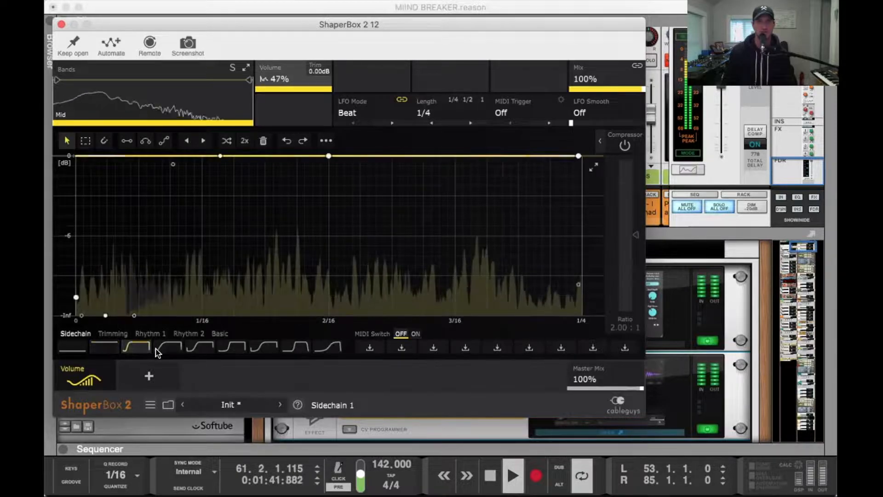
{"action": "left_click", "coordinate": [189, 348]}
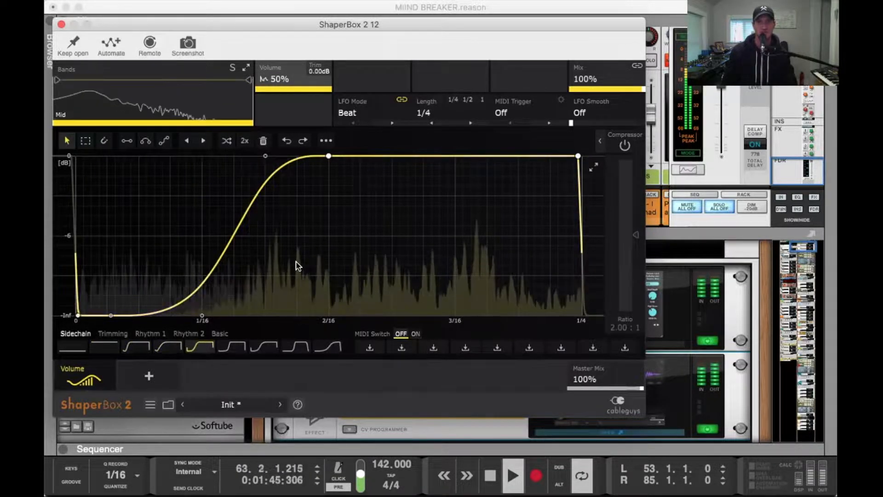
{"action": "left_click_drag", "start_coordinate": [156, 29], "coordinate": [243, 58]}
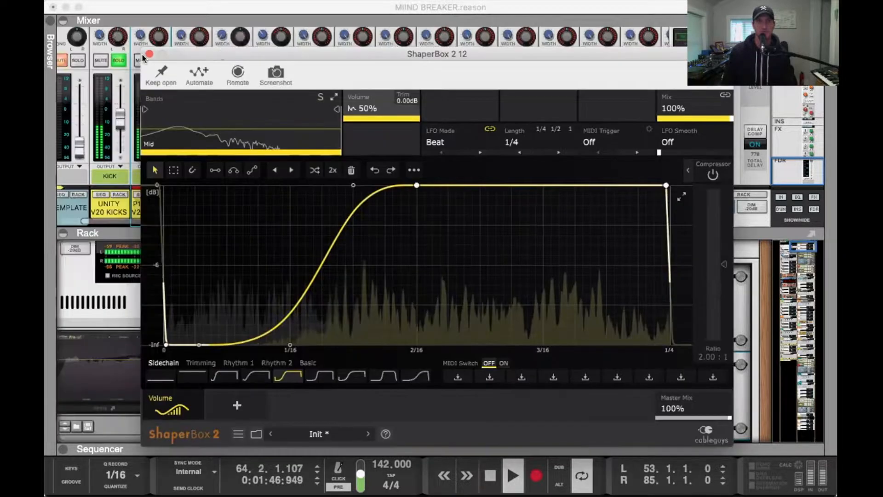
{"action": "left_click", "coordinate": [150, 54]}
{"action": "key", "text": "space"}
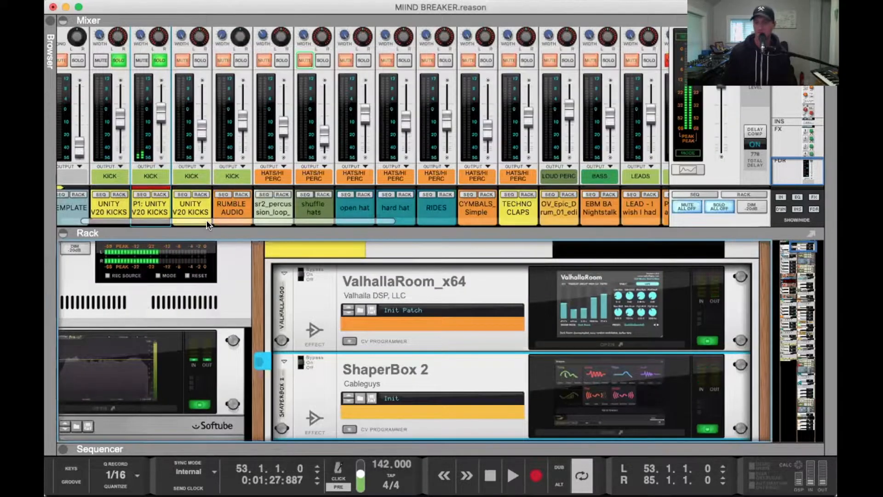
Enlarge the mixer and enable the EQ's low pass filter on the P1: UNITY V20 KICKS channel during playback
{"action": "left_click_drag", "start_coordinate": [200, 228], "coordinate": [214, 443]}
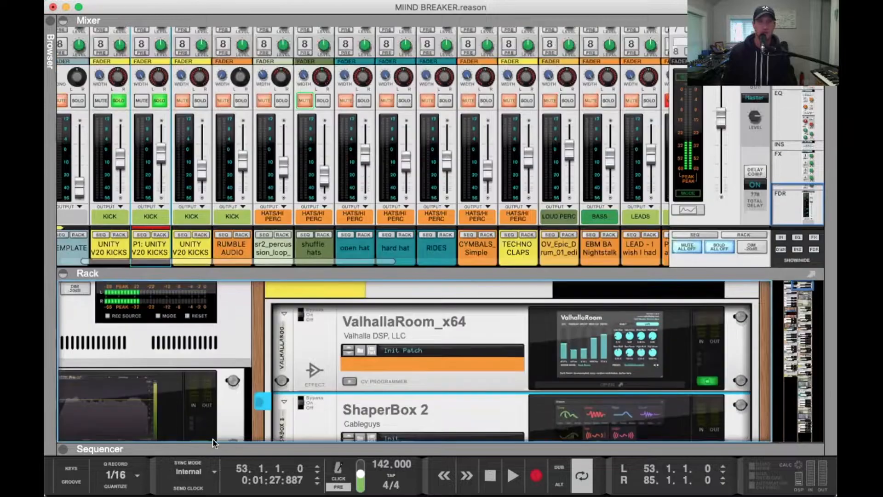
{"action": "left_click", "coordinate": [187, 275]}
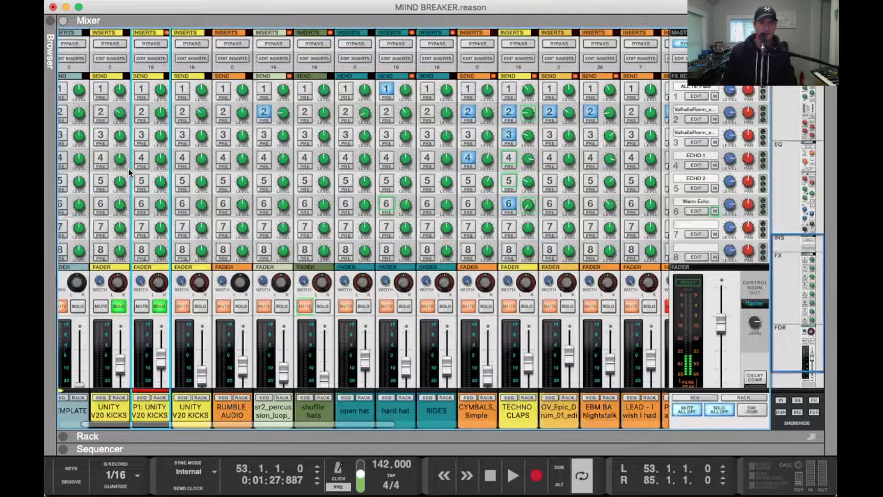
{"action": "scroll", "coordinate": [141, 143], "scroll_direction": "up", "scroll_amount": 10}
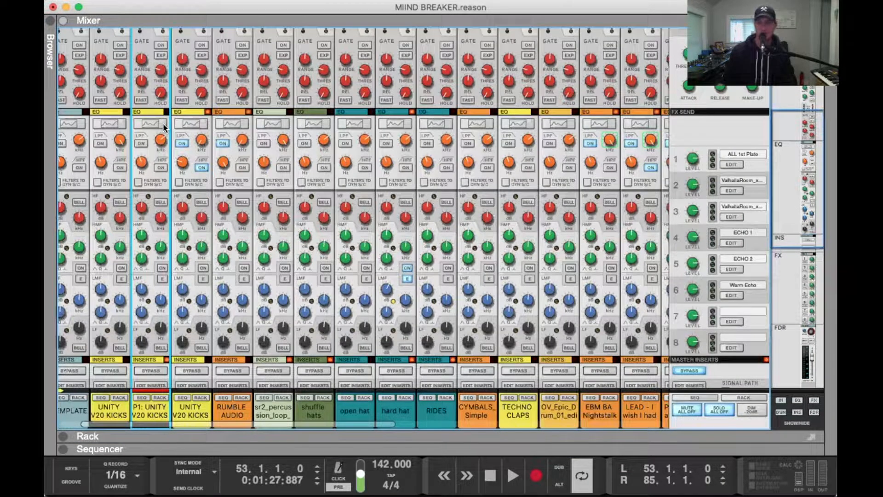
{"action": "key", "text": "space"}
{"action": "scroll", "coordinate": [163, 134], "scroll_direction": "up", "scroll_amount": 1}
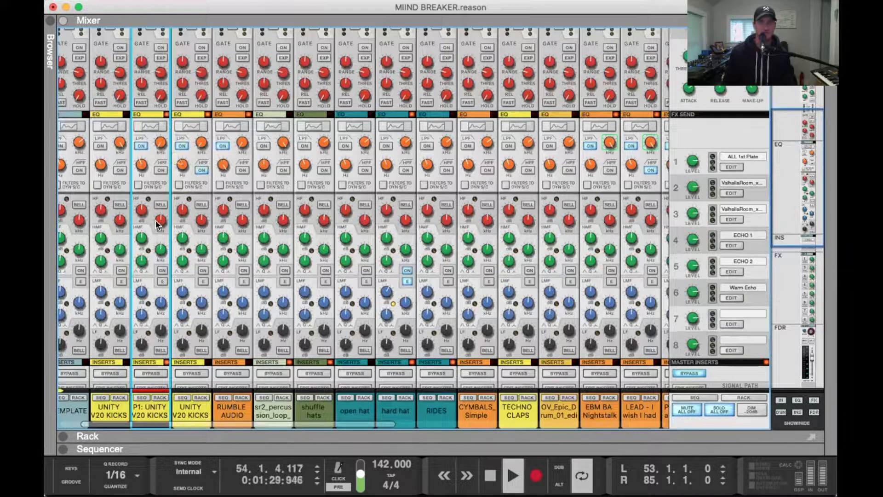
{"action": "scroll", "coordinate": [154, 222], "scroll_direction": "down", "scroll_amount": 1}
Return to the mixer faders and set the P1: UNITY V20 KICKS fader to about -3.8 dB during playback
{"action": "scroll", "coordinate": [154, 223], "scroll_direction": "down", "scroll_amount": 3}
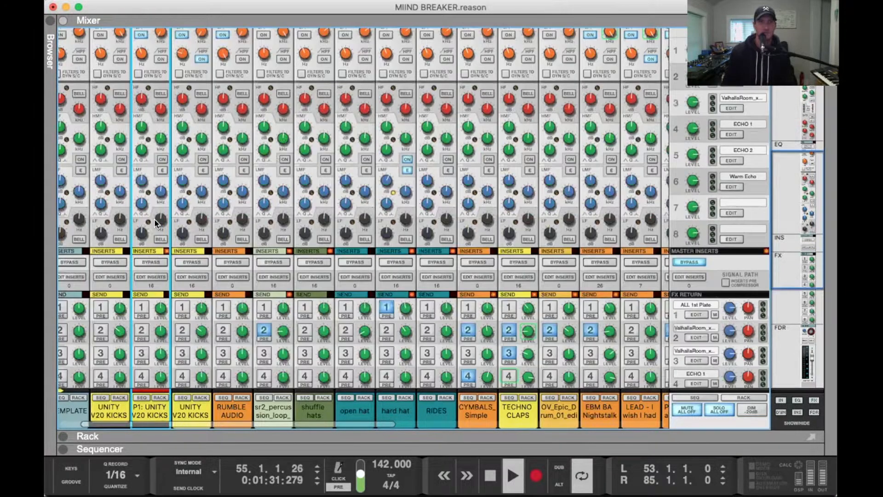
{"action": "scroll", "coordinate": [154, 219], "scroll_direction": "down", "scroll_amount": 8}
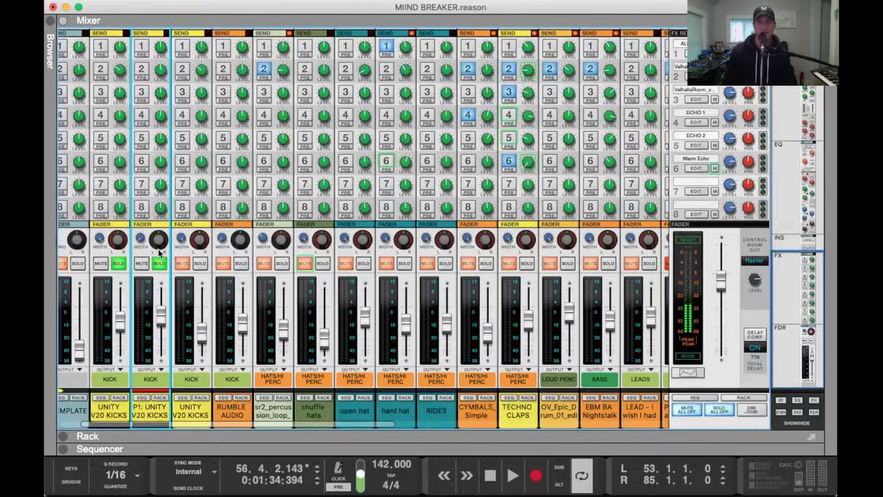
{"action": "key", "text": "space"}
{"action": "left_click_drag", "start_coordinate": [159, 306], "coordinate": [164, 316]}
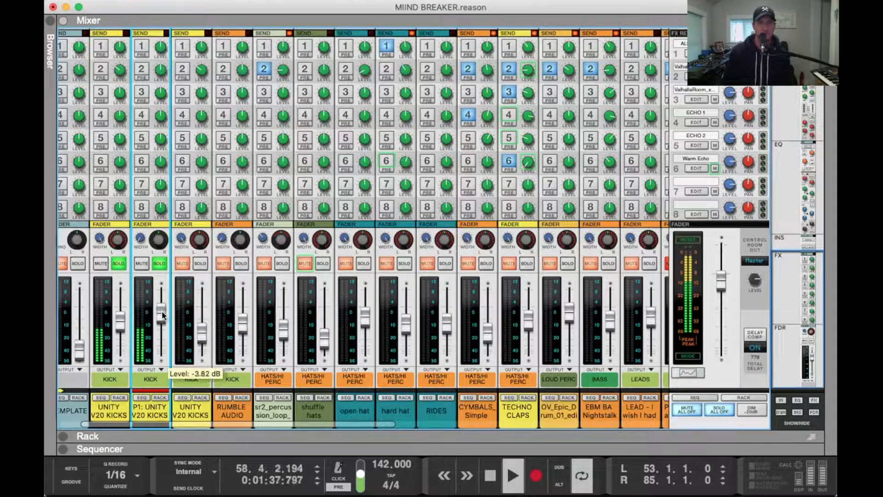
Reopen the parallel kick channel's ValhallaRoom editor from the rack, switch to the MediumAmbience preset, and restart playback
{"action": "left_click", "coordinate": [160, 397]}
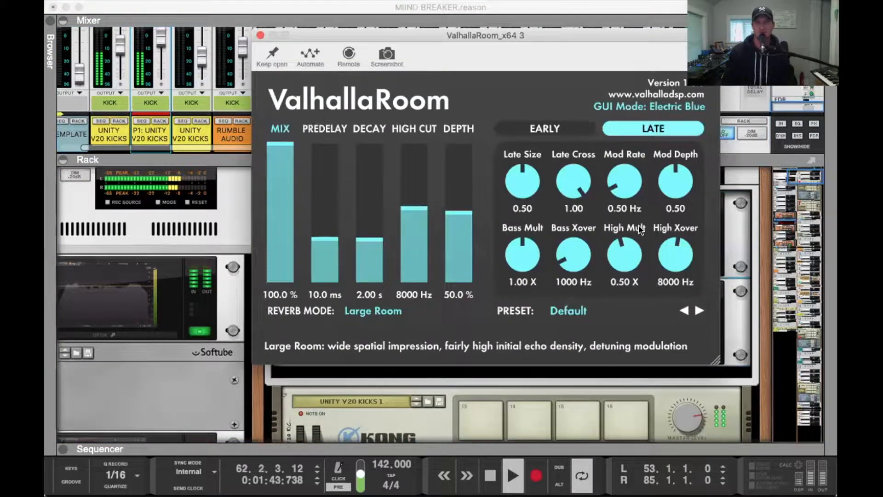
{"action": "left_click", "coordinate": [700, 312]}
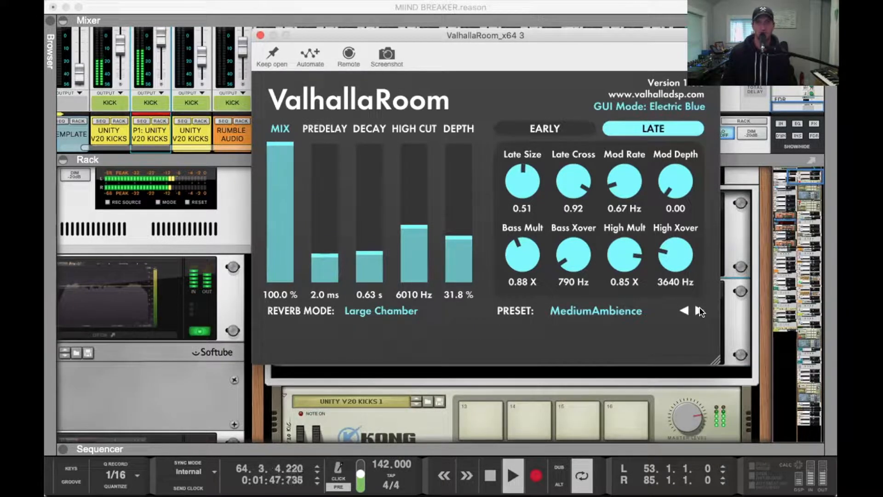
{"action": "key", "text": "space"}
{"action": "key", "text": "space"}
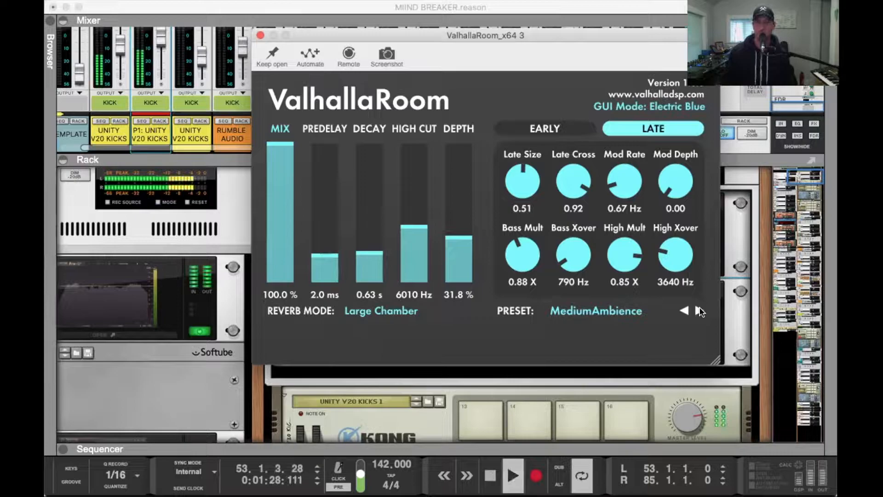
Audition successive ValhallaRoom presets from SmallAmbience through BrightCistern and GothicCathedral to Kingdome, stopping playback before the last one
{"action": "left_click", "coordinate": [699, 312]}
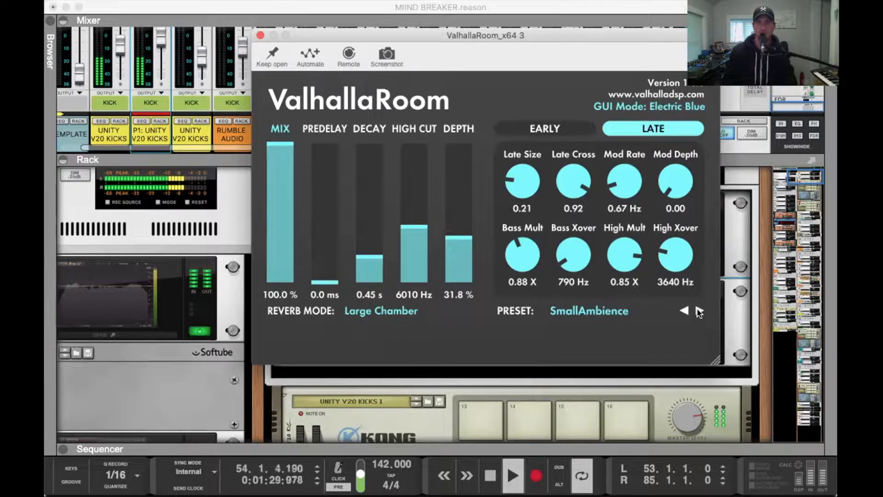
{"action": "left_click", "coordinate": [698, 312]}
{"action": "left_click", "coordinate": [699, 312]}
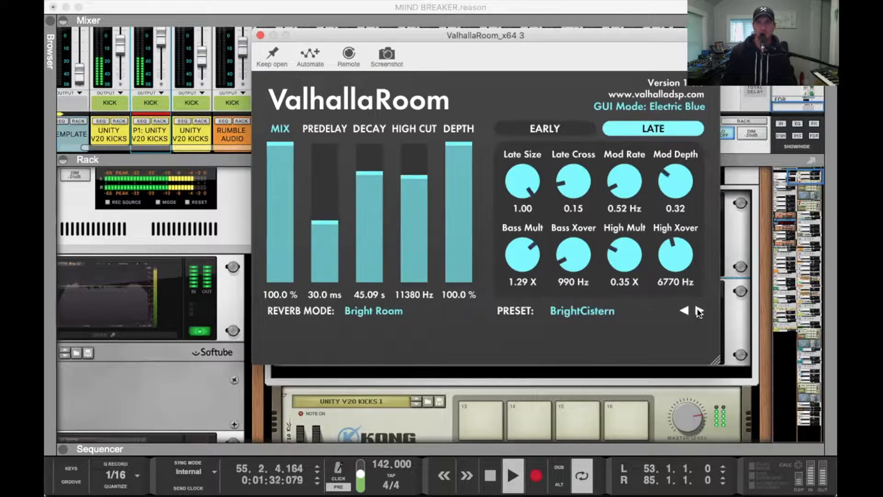
{"action": "left_click", "coordinate": [699, 312]}
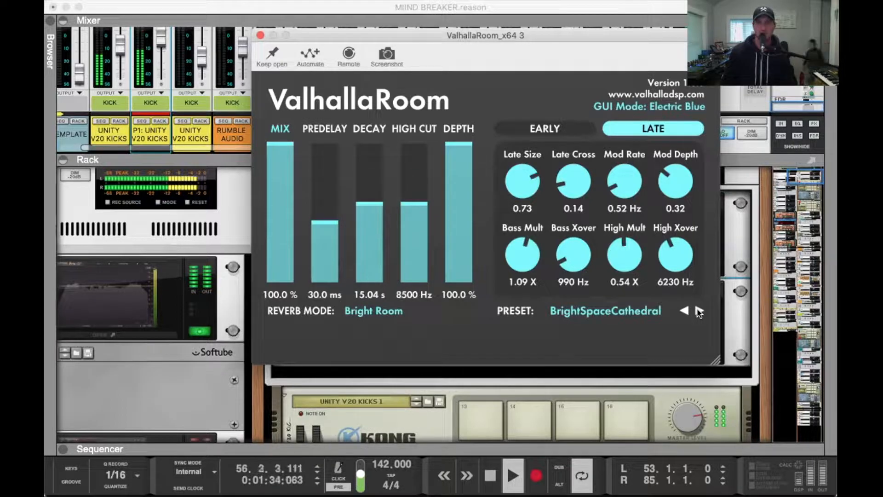
{"action": "left_click", "coordinate": [699, 312]}
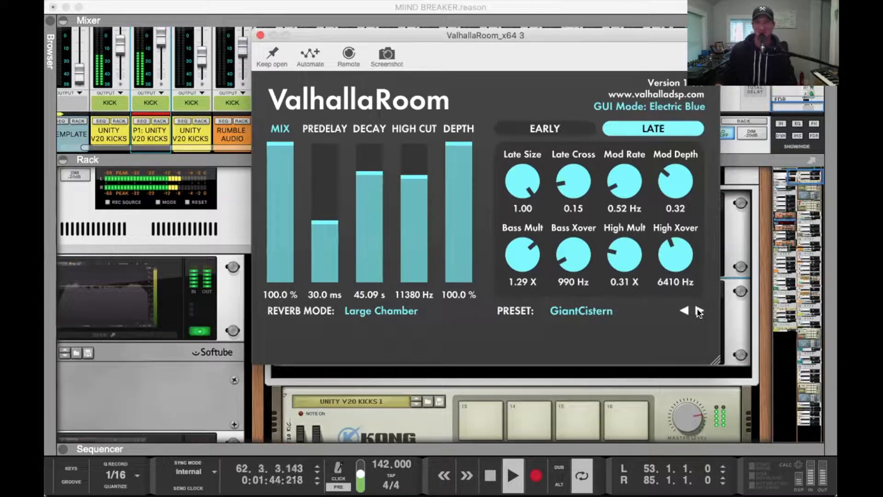
{"action": "left_click", "coordinate": [699, 312]}
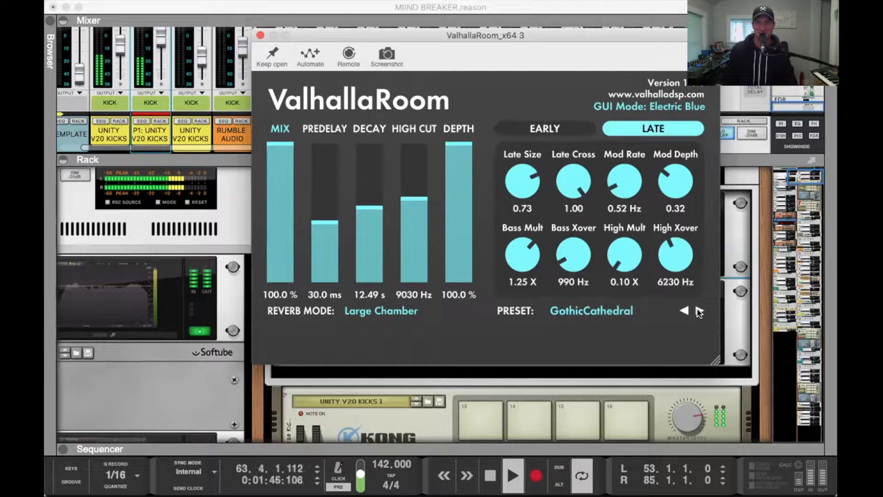
{"action": "left_click", "coordinate": [699, 311]}
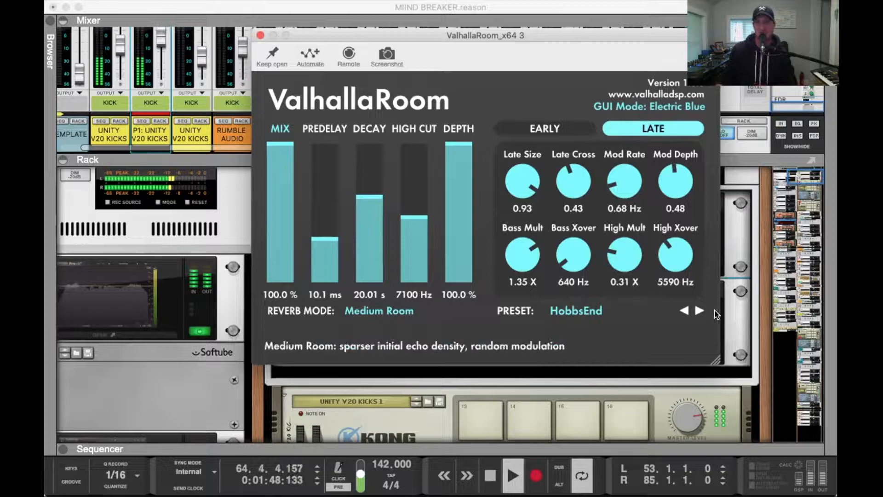
{"action": "key", "text": "space"}
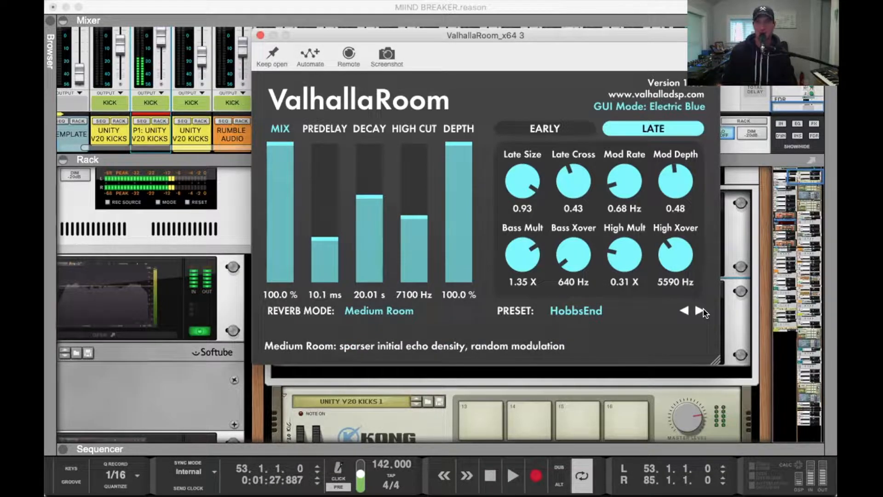
{"action": "left_click", "coordinate": [699, 311]}
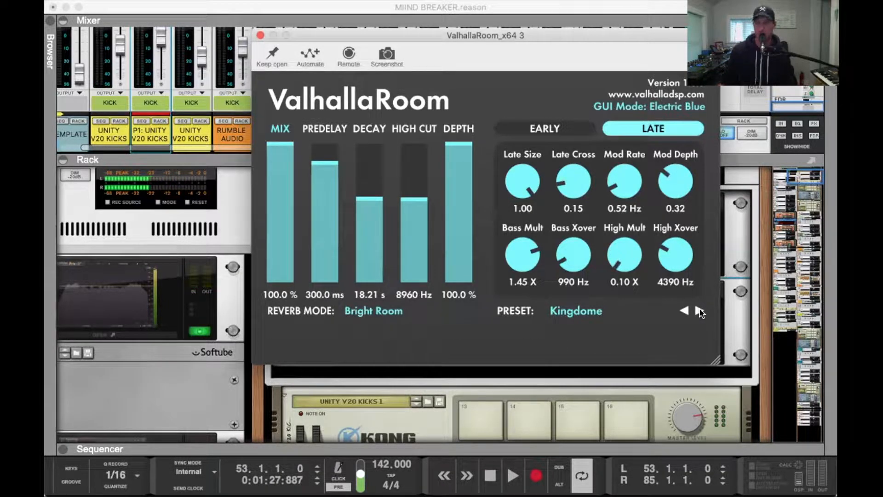
Load the BigVocalHall preset from ValhallaRoom's Halls category and play the loop with it
{"action": "left_click", "coordinate": [578, 316]}
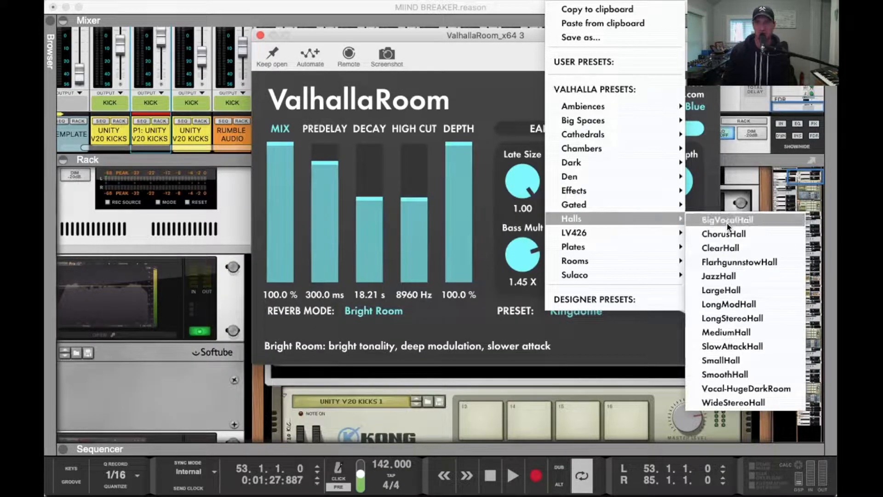
{"action": "left_click", "coordinate": [727, 221]}
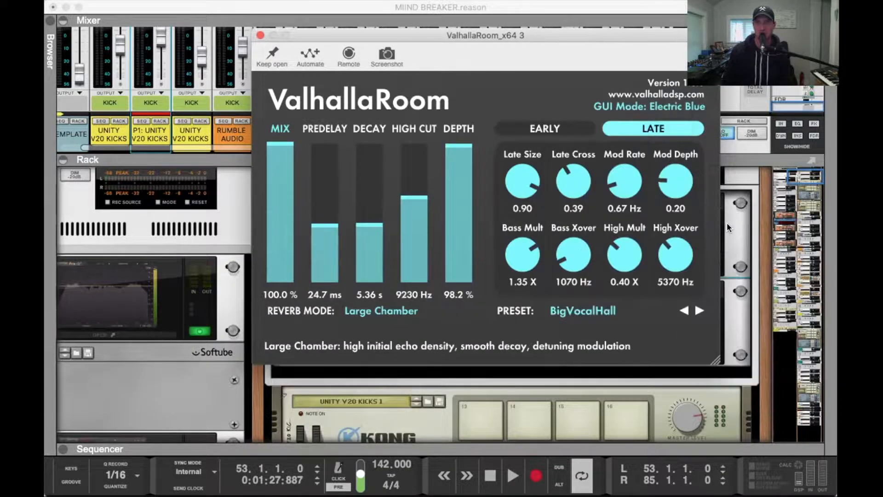
{"action": "key", "text": "space"}
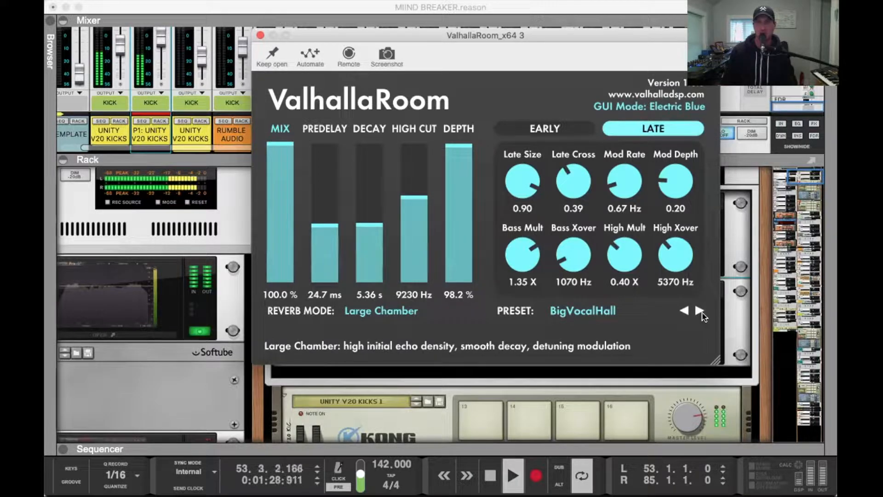
Close ValhallaRoom, reopen the ShaperBox 2 editor, and change the volume curve to the seventh Sidechain shape
{"action": "left_click", "coordinate": [260, 35]}
{"action": "scroll", "coordinate": [460, 298], "scroll_direction": "down", "scroll_amount": 1}
{"action": "left_click", "coordinate": [596, 355]}
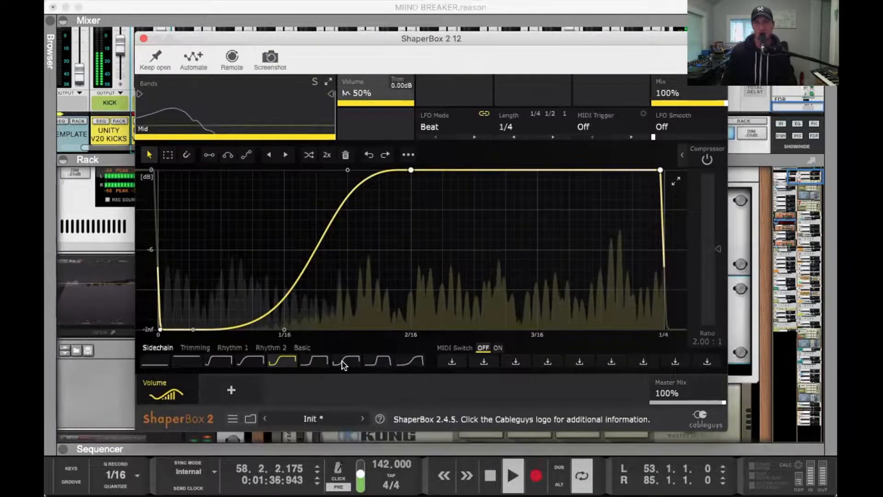
{"action": "left_click", "coordinate": [344, 362]}
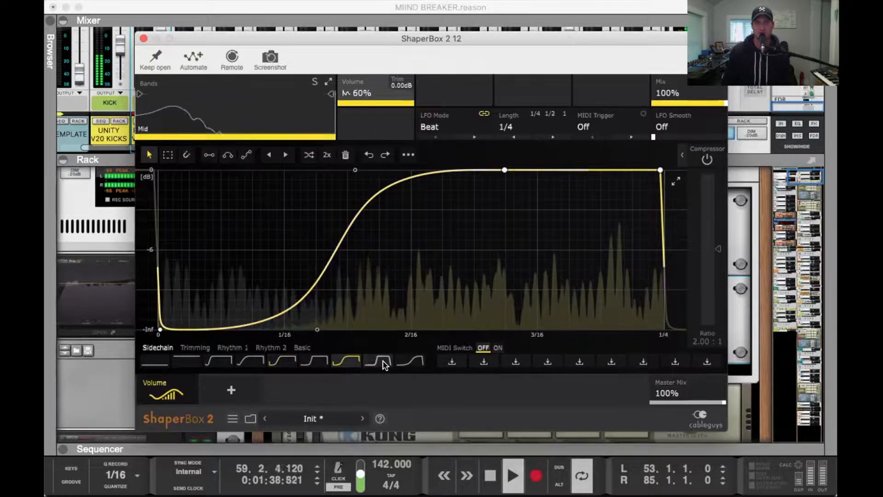
Change the ShaperBox 2 volume curve to the eighth Sidechain shape and move its window aside to view the mixer channels
{"action": "left_click", "coordinate": [384, 363]}
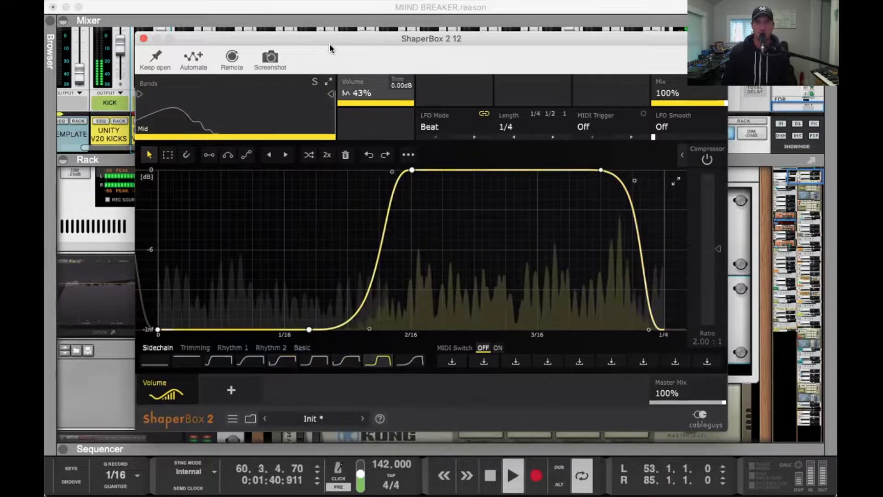
{"action": "left_click_drag", "start_coordinate": [330, 48], "coordinate": [452, 157]}
{"action": "left_click", "coordinate": [161, 62]}
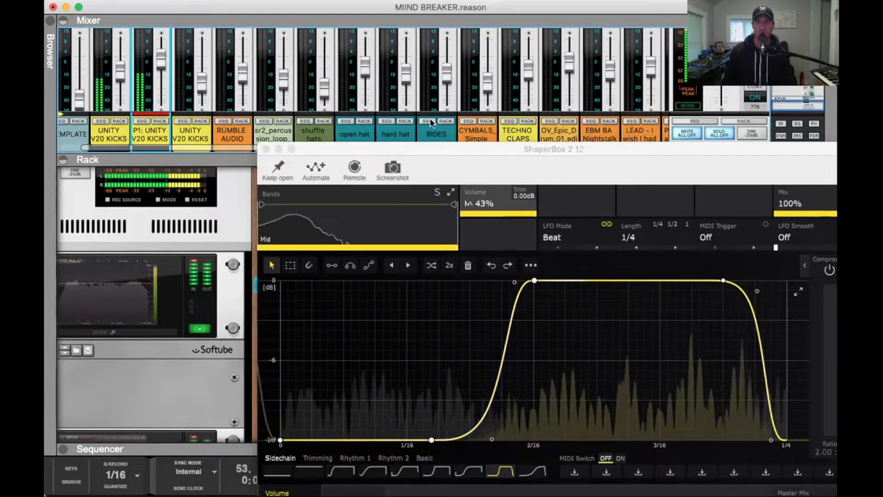
{"action": "left_click_drag", "start_coordinate": [432, 148], "coordinate": [419, 82]}
{"action": "left_click_drag", "start_coordinate": [569, 85], "coordinate": [567, 195]}
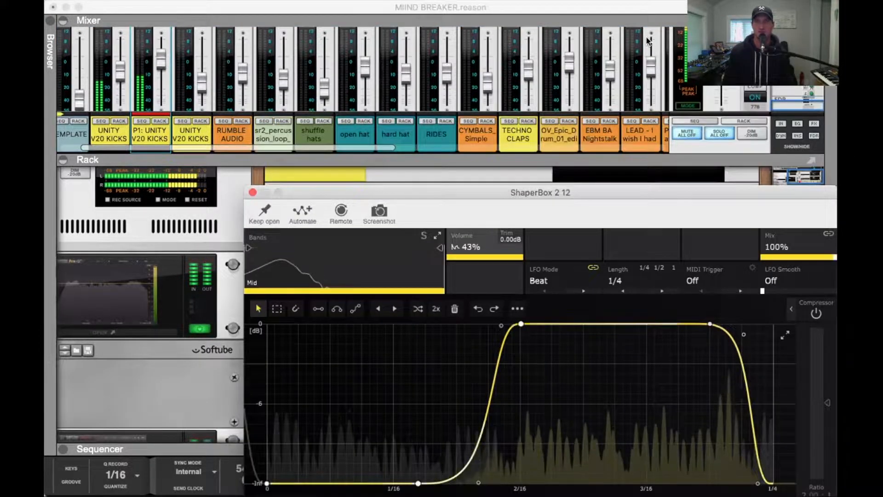
{"action": "scroll", "coordinate": [661, 82], "scroll_direction": "up", "scroll_amount": 5}
{"action": "scroll", "coordinate": [661, 83], "scroll_direction": "down", "scroll_amount": 5}
{"action": "left_click_drag", "start_coordinate": [580, 193], "coordinate": [463, 75]}
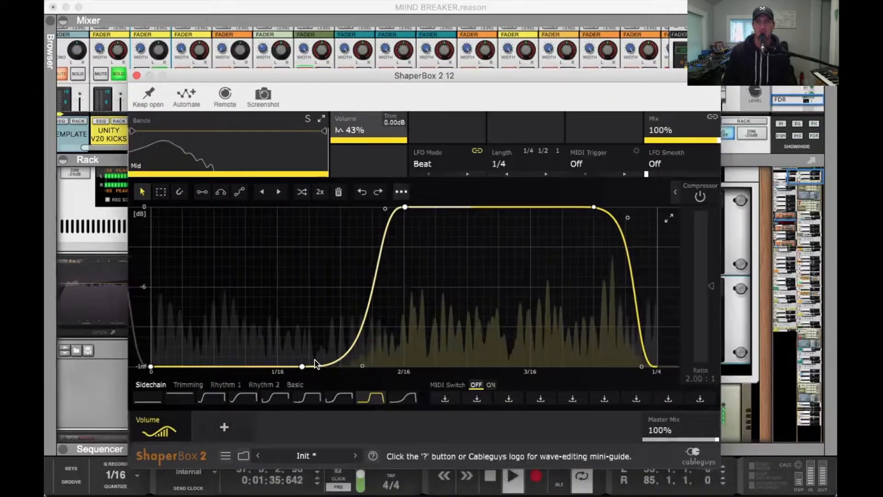
Audition the Sidechain 2 shape and the seventh Sidechain shape, return to the eighth shape, and close ShaperBox 2
{"action": "left_click", "coordinate": [241, 403]}
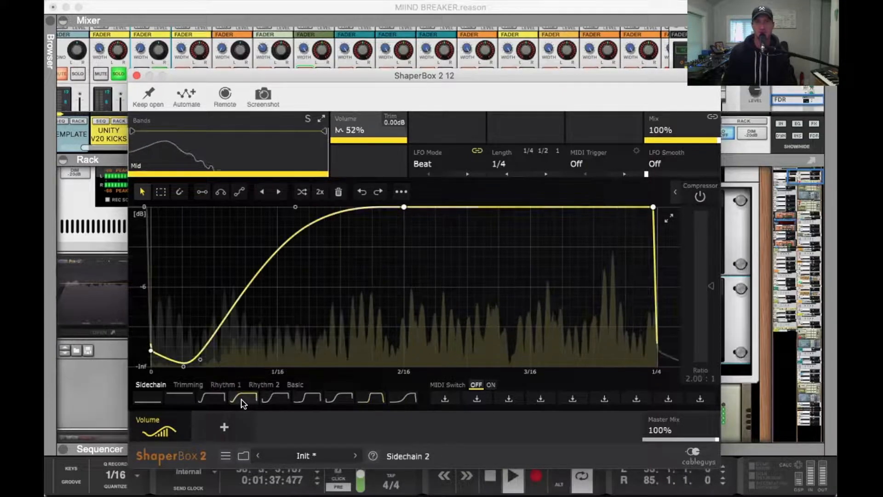
{"action": "left_click", "coordinate": [339, 399]}
{"action": "left_click", "coordinate": [371, 398]}
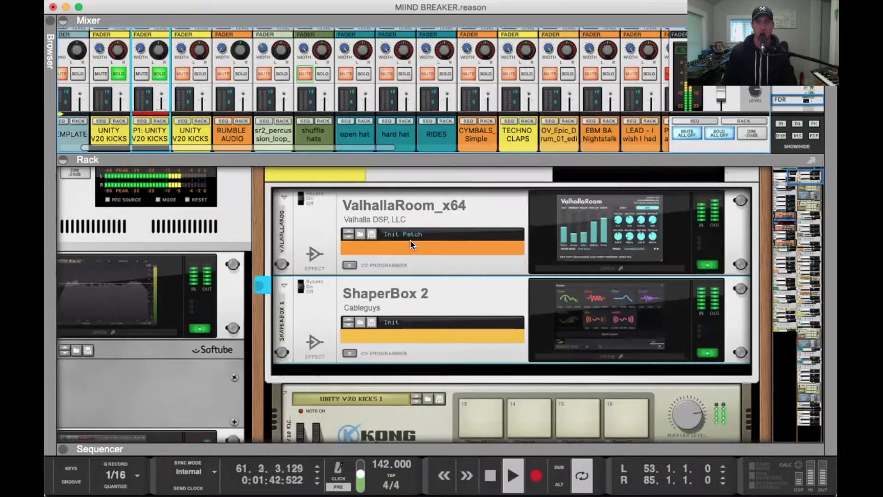
{"action": "left_click", "coordinate": [137, 75]}
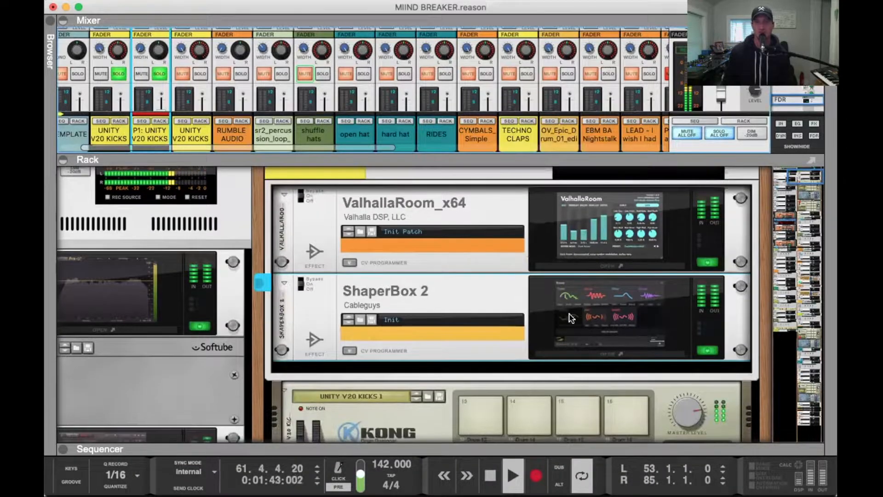
Reopen ValhallaRoom, switch to the MediumAmbience preset, restart playback to hear it, and close the editor
{"action": "left_click", "coordinate": [629, 264]}
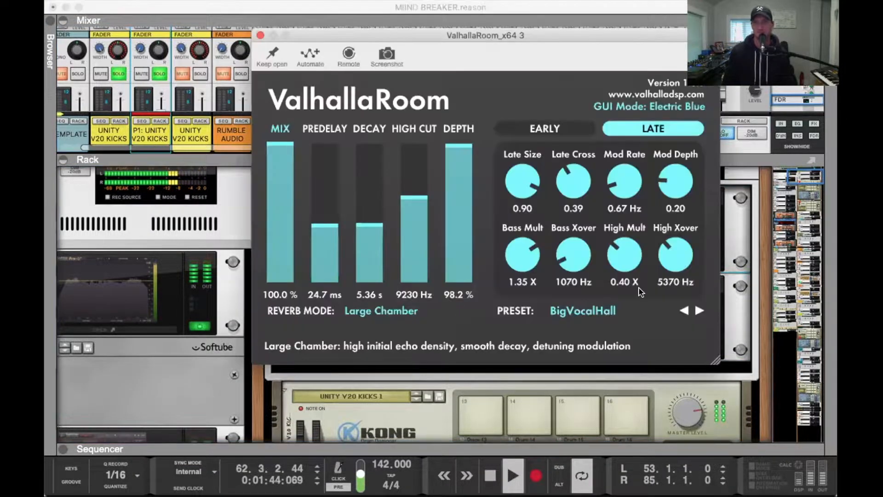
{"action": "left_click", "coordinate": [698, 310]}
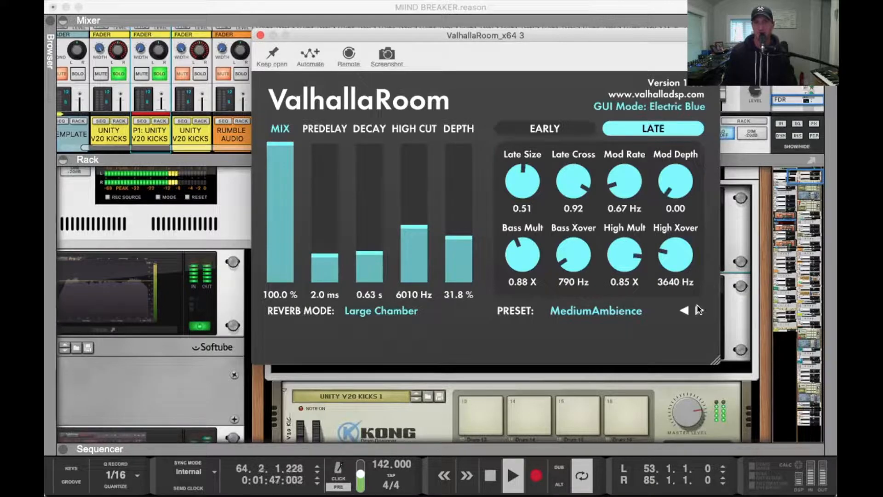
{"action": "key", "text": "space"}
{"action": "key", "text": "space"}
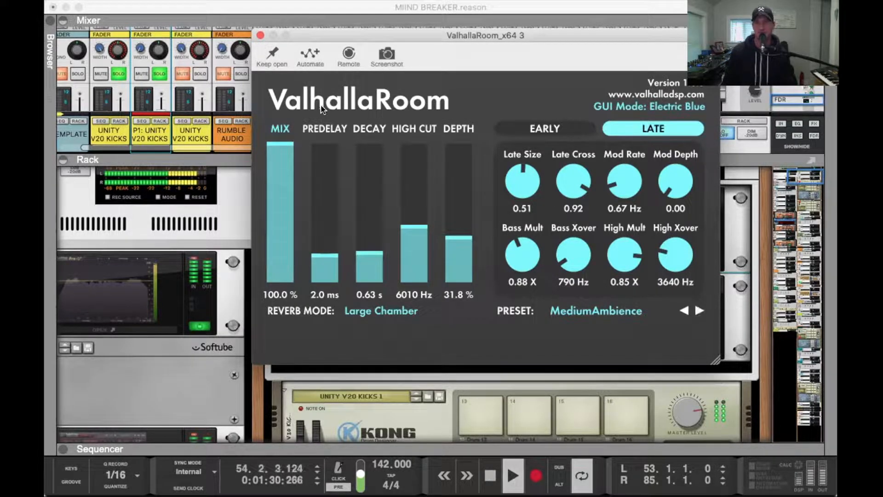
{"action": "left_click", "coordinate": [260, 35]}
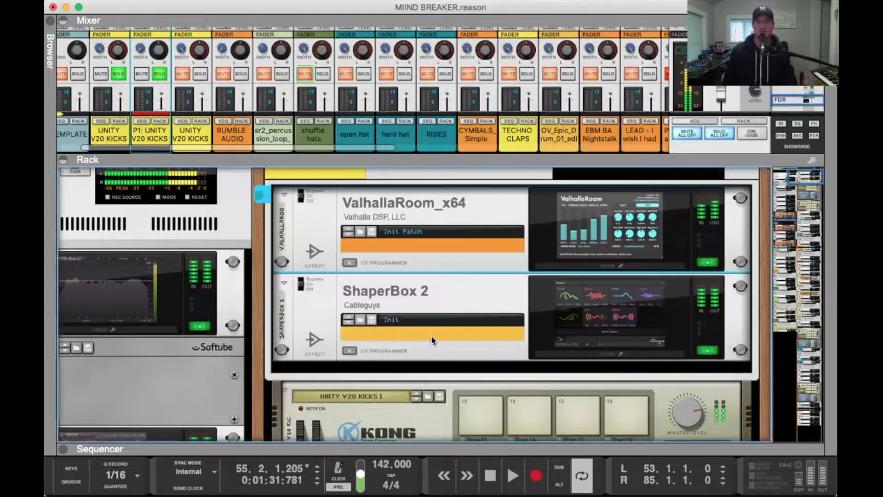
Enlarge the sequencer to examine how the kick and RUMBLE AUDIO tracks are laid out in the arrangement
{"action": "key", "text": "F5+F7"}
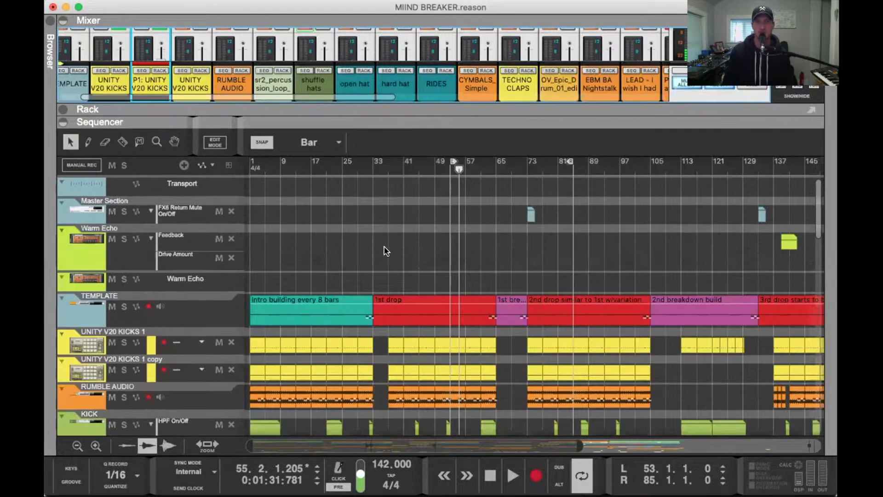
{"action": "key", "text": "F7"}
{"action": "scroll", "coordinate": [377, 256], "scroll_direction": "down", "scroll_amount": 2}
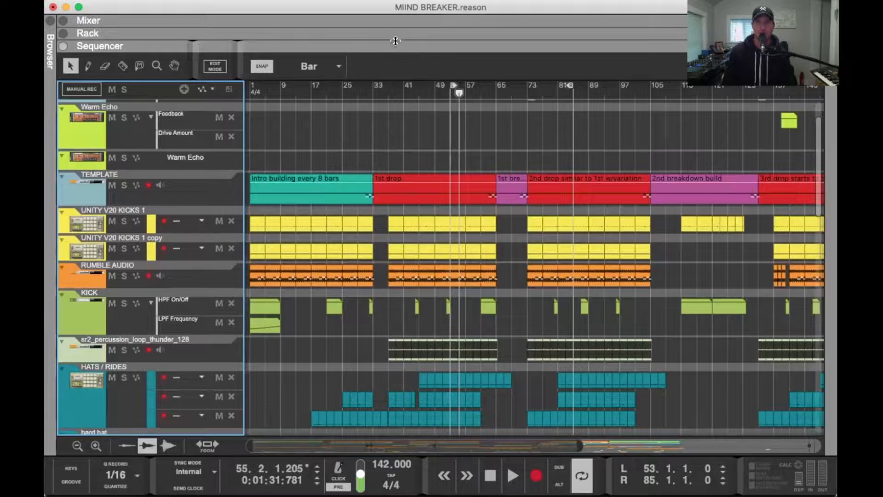
{"action": "key", "text": "F5"}
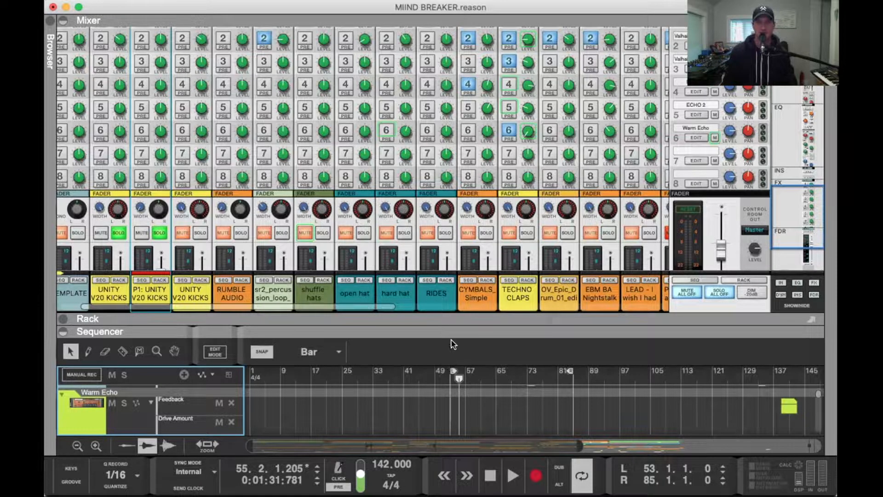
{"action": "left_click_drag", "start_coordinate": [440, 325], "coordinate": [405, 40]}
{"action": "scroll", "coordinate": [512, 236], "scroll_direction": "down", "scroll_amount": 1}
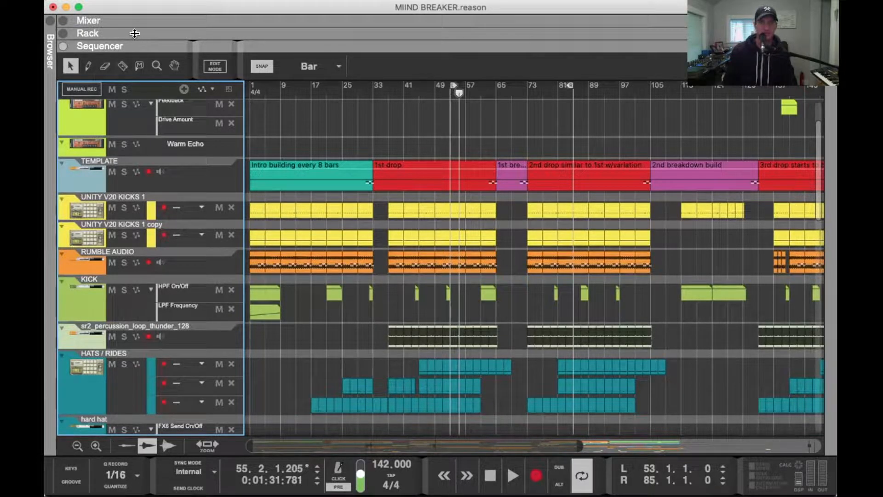
Locate the RUMBLE AUDIO channel's sequencer track from the mixer and select its four-bar clip at bar 37
{"action": "left_click_drag", "start_coordinate": [135, 34], "coordinate": [134, 241]}
{"action": "key", "text": "F5"}
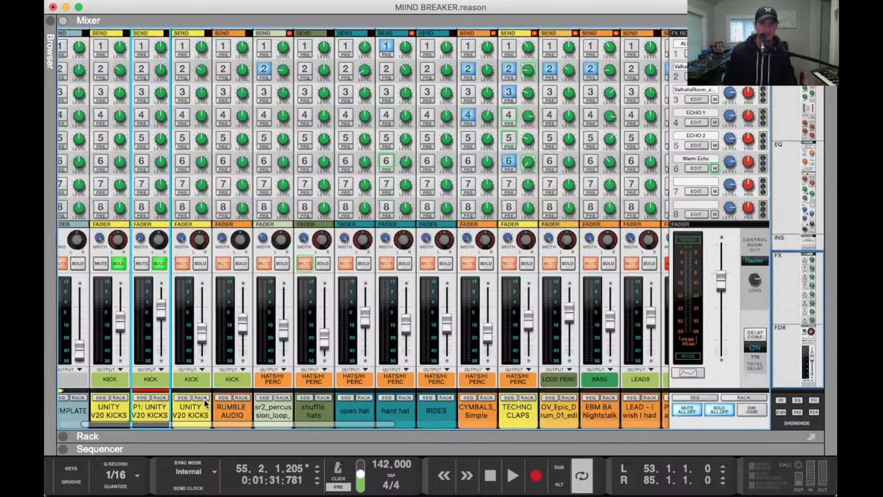
{"action": "left_click", "coordinate": [229, 397]}
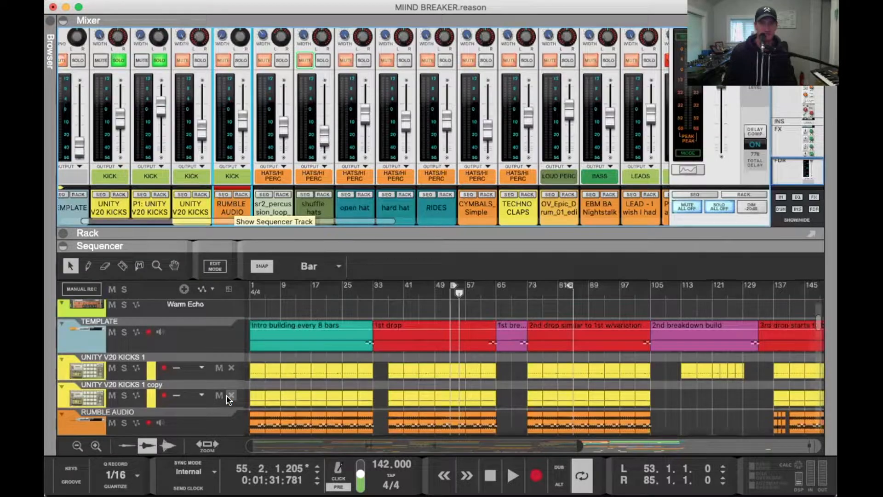
{"action": "scroll", "coordinate": [359, 403], "scroll_direction": "down", "scroll_amount": 3}
{"action": "left_click", "coordinate": [395, 341]}
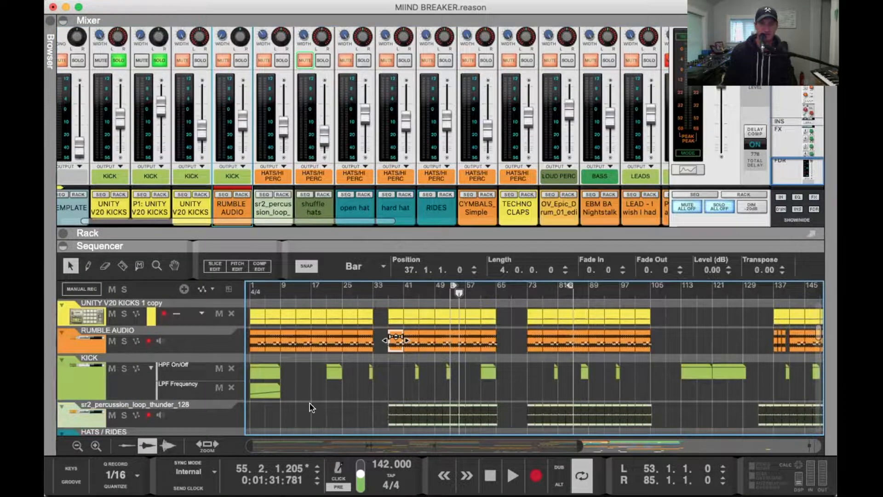
Enlarge the RUMBLE AUDIO clip at bar 37 in the sequencer to examine its bounced waveform beneath the kick tracks
{"action": "left_click_drag", "start_coordinate": [248, 447], "coordinate": [458, 446]}
{"action": "scroll", "coordinate": [474, 398], "scroll_direction": "left", "scroll_amount": 10}
{"action": "scroll", "coordinate": [472, 398], "scroll_direction": "left", "scroll_amount": 5}
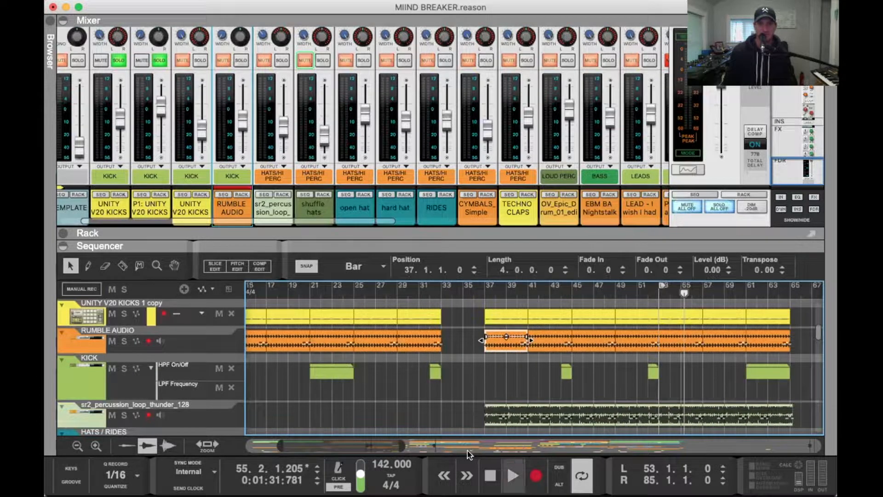
{"action": "left_click_drag", "start_coordinate": [311, 448], "coordinate": [306, 447]}
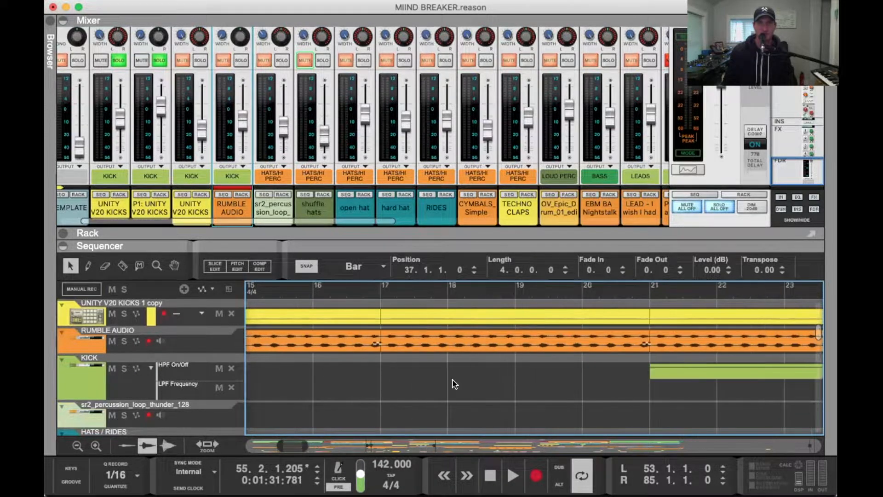
{"action": "scroll", "coordinate": [453, 383], "scroll_direction": "right", "scroll_amount": 15}
{"action": "scroll", "coordinate": [454, 383], "scroll_direction": "right", "scroll_amount": 3}
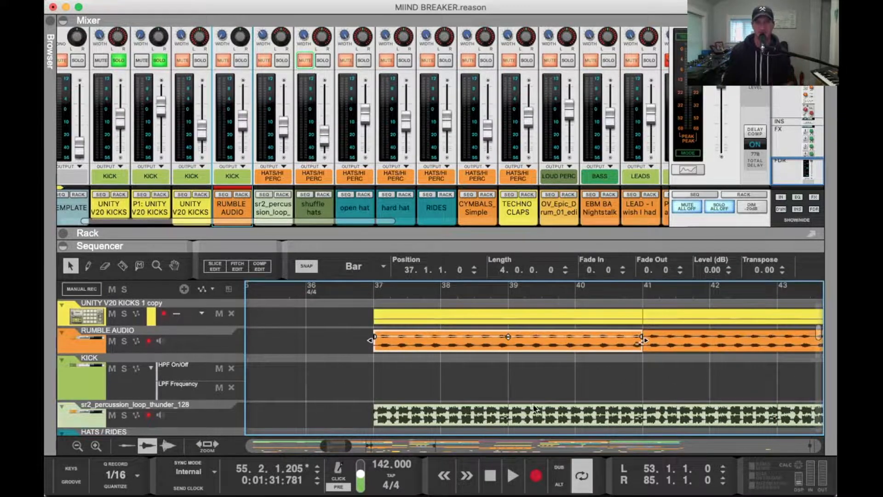
{"action": "left_click", "coordinate": [95, 445]}
{"action": "left_click", "coordinate": [95, 445]}
{"action": "left_click_drag", "start_coordinate": [442, 247], "coordinate": [443, 46]}
{"action": "scroll", "coordinate": [489, 251], "scroll_direction": "up", "scroll_amount": 12}
{"action": "scroll", "coordinate": [500, 275], "scroll_direction": "down", "scroll_amount": 5}
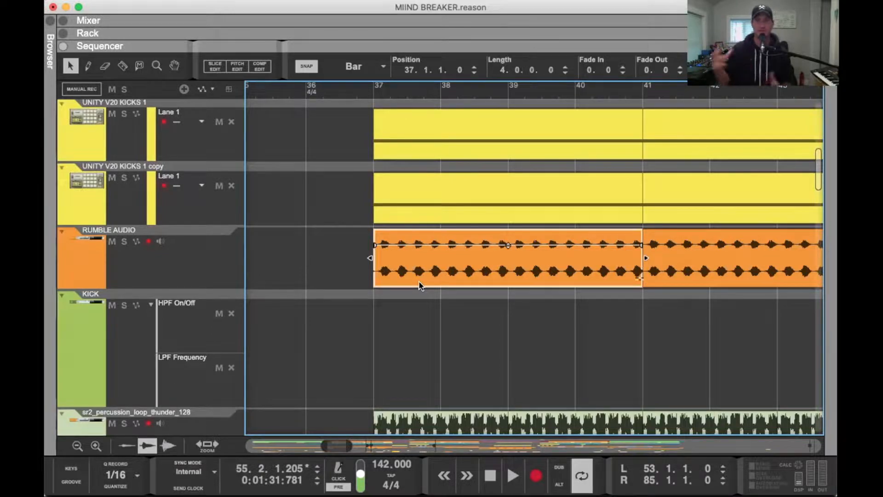
Delete the parallel P1: UNITY V20 KICKS channel from the mixer
{"action": "key", "text": "F5"}
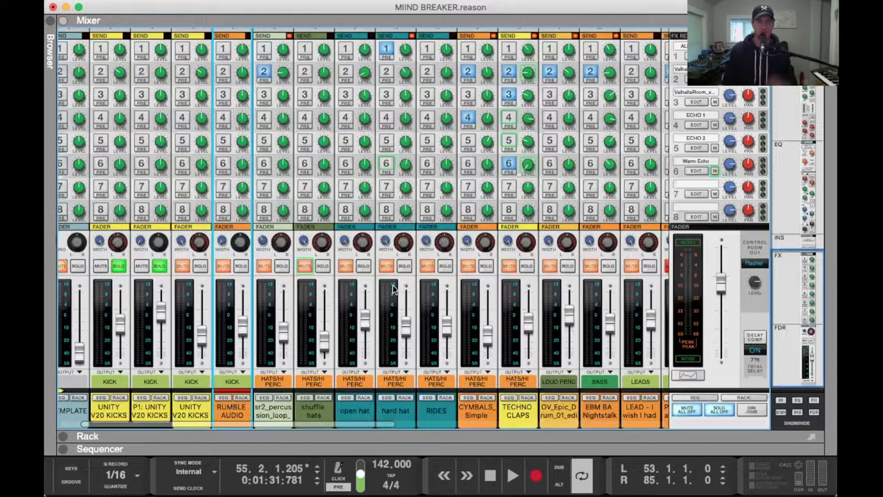
{"action": "scroll", "coordinate": [198, 377], "scroll_direction": "left", "scroll_amount": 3}
{"action": "left_click", "coordinate": [202, 415]}
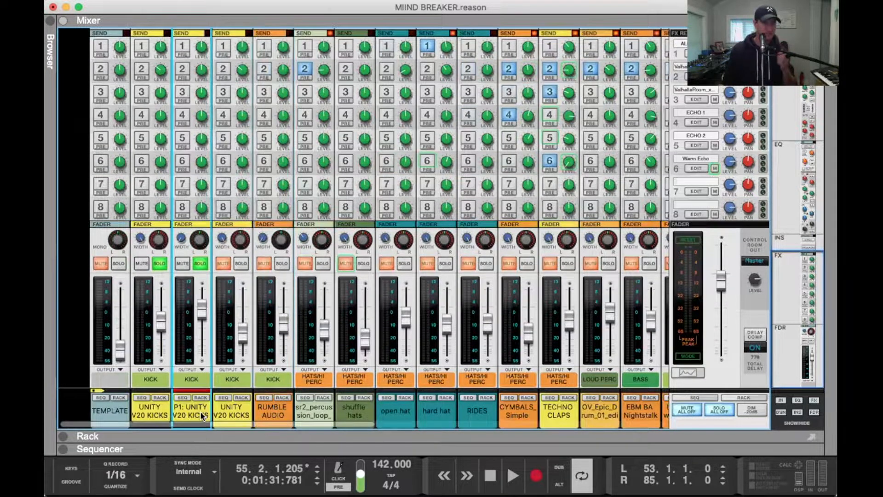
{"action": "key", "text": "Delete"}
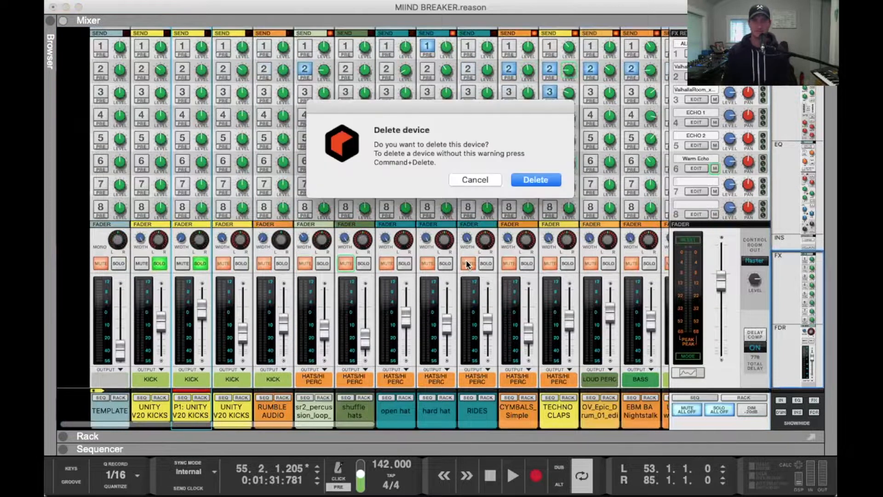
{"action": "left_click", "coordinate": [528, 180]}
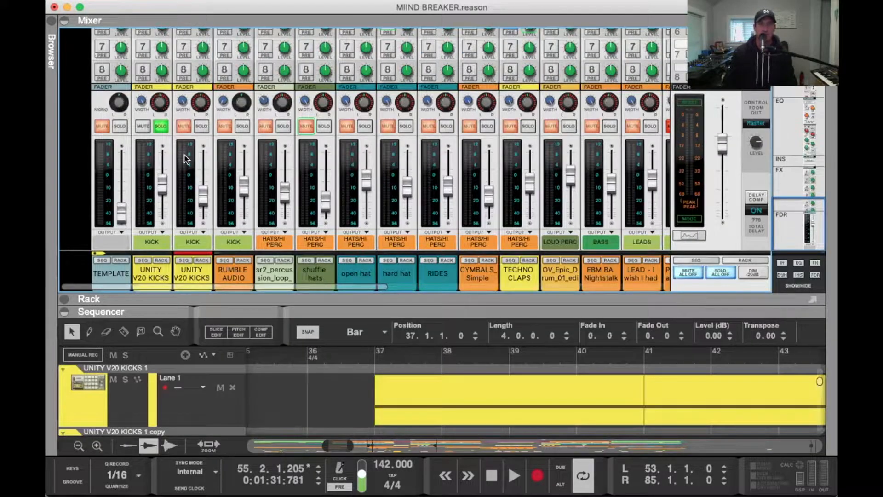
Unsolo the first UNITY V20 KICKS channel, solo the second one, and play the loop with it
{"action": "left_click", "coordinate": [162, 126]}
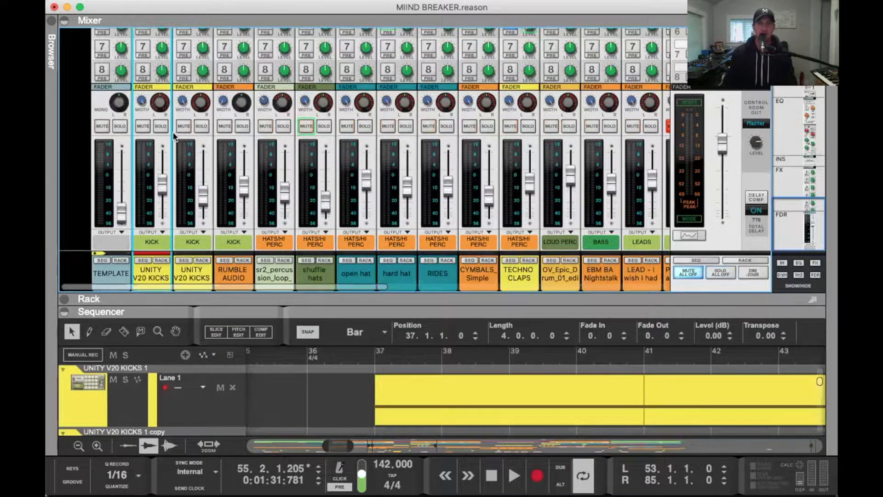
{"action": "left_click", "coordinate": [200, 126]}
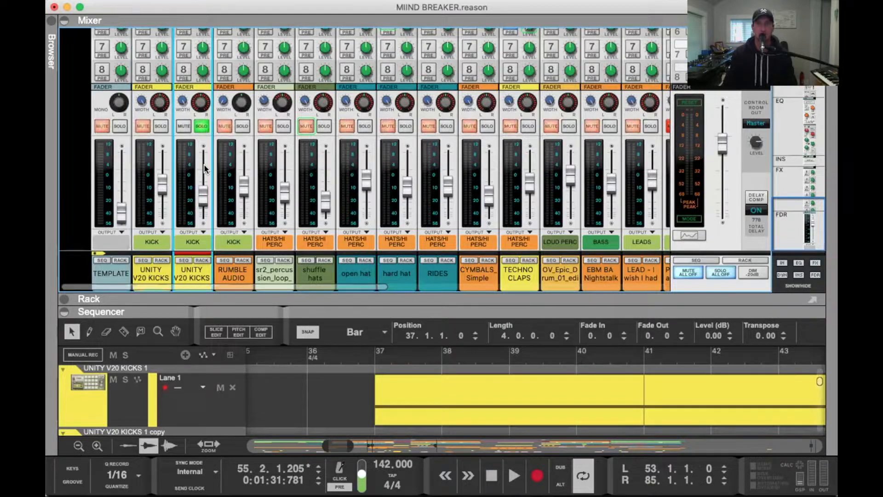
{"action": "key", "text": "space"}
{"action": "key", "text": "space"}
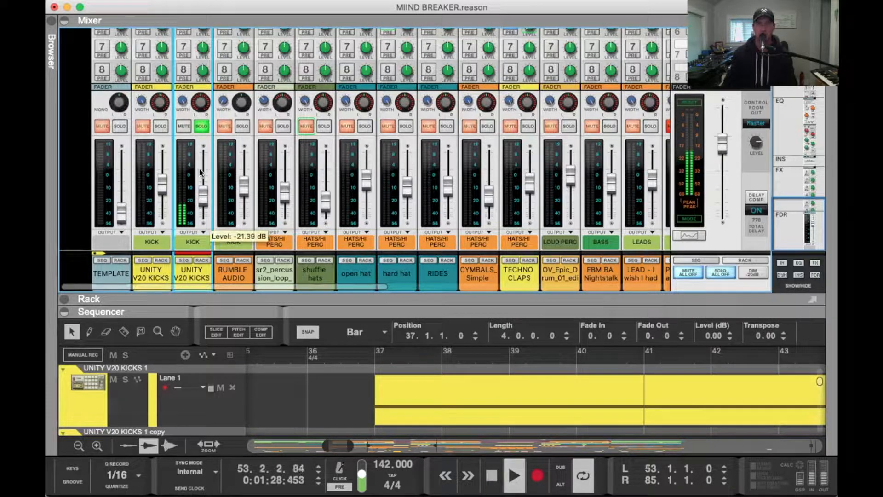
{"action": "left_click_drag", "start_coordinate": [249, 299], "coordinate": [249, 319]}
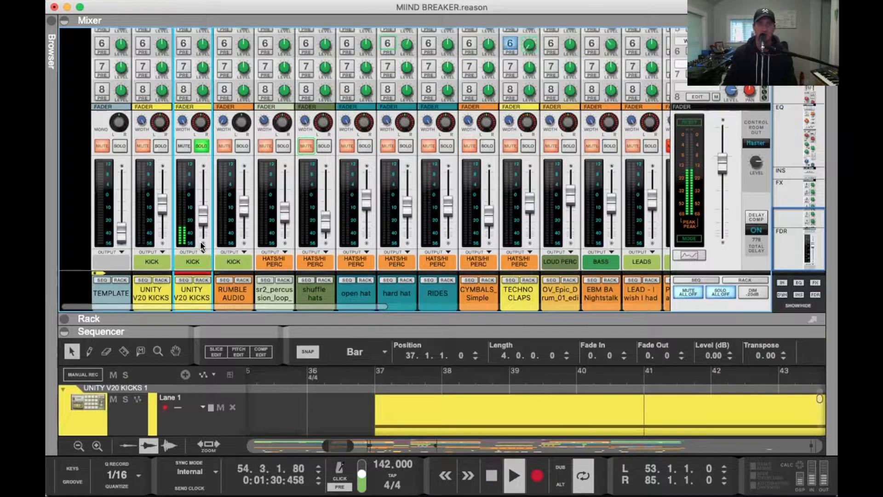
Compare the Kong devices of both UNITY V20 KICKS channels in the rack and reselect the second channel
{"action": "left_click", "coordinate": [199, 280]}
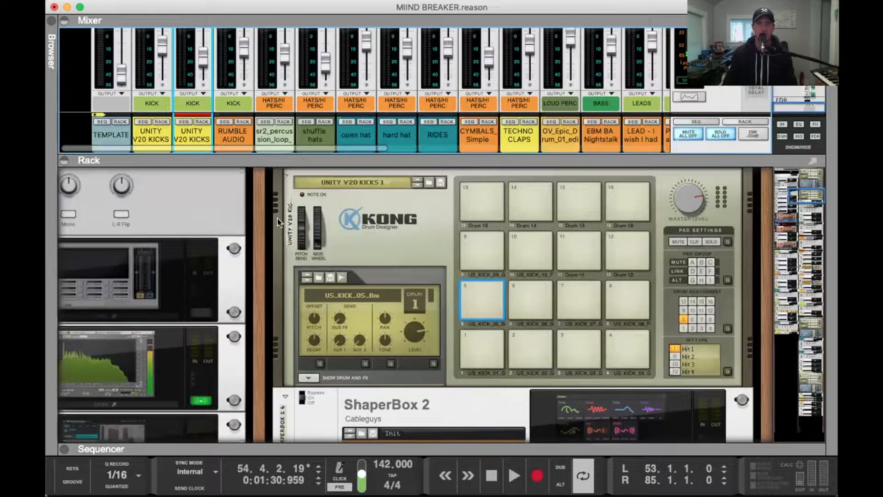
{"action": "left_click_drag", "start_coordinate": [278, 222], "coordinate": [230, 277]}
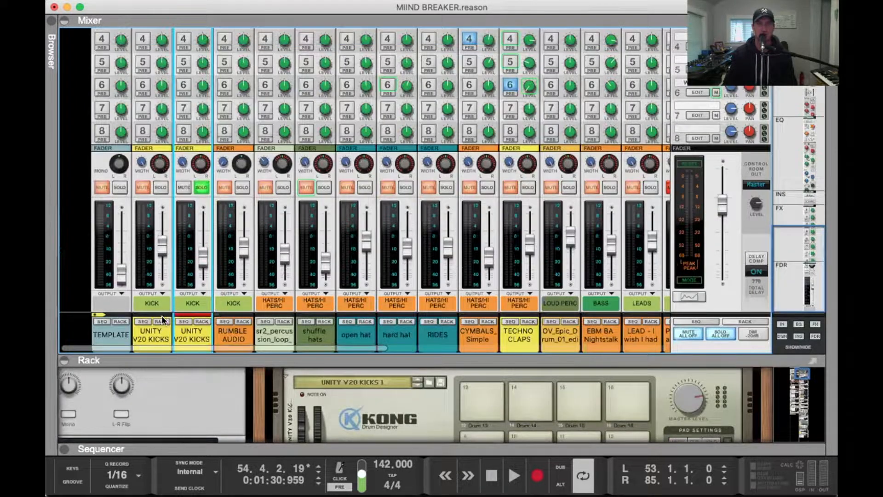
{"action": "left_click", "coordinate": [162, 321]}
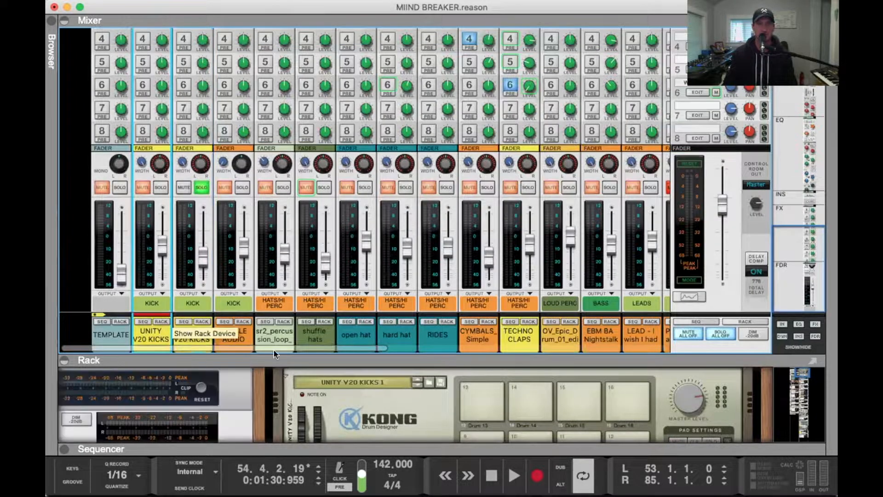
{"action": "left_click_drag", "start_coordinate": [420, 361], "coordinate": [438, 261]}
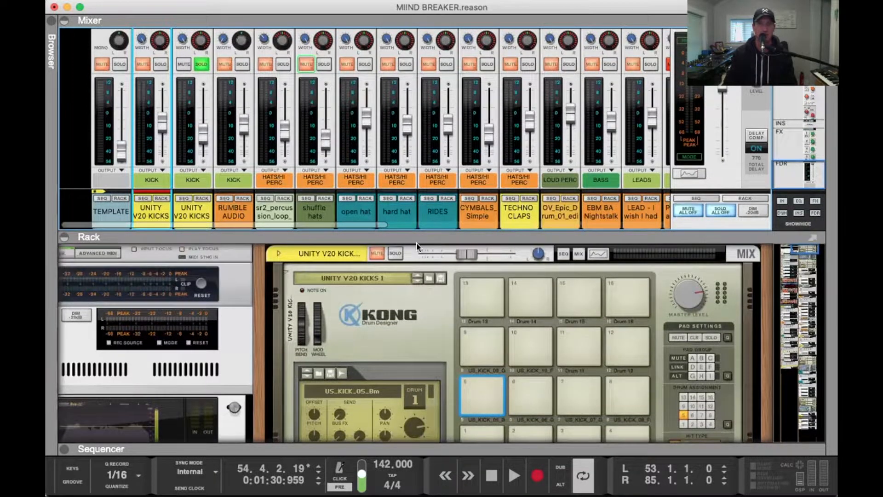
{"action": "left_click_drag", "start_coordinate": [416, 242], "coordinate": [410, 294]}
{"action": "scroll", "coordinate": [199, 117], "scroll_direction": "up", "scroll_amount": 5}
{"action": "scroll", "coordinate": [202, 158], "scroll_direction": "down", "scroll_amount": 5}
{"action": "left_click", "coordinate": [193, 259]}
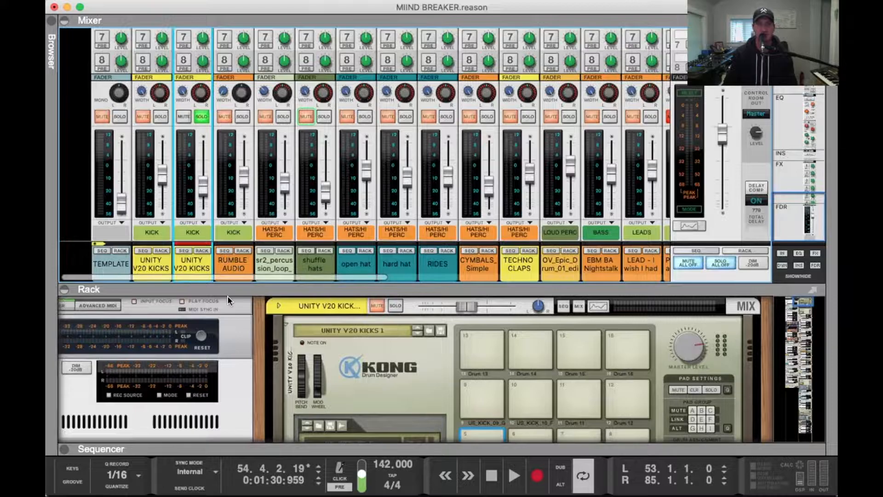
Examine the second UNITY V20 KICKS channel's sends, inserts and EQ filters in the mixer and play the loop with it soloed
{"action": "left_click", "coordinate": [201, 251]}
{"action": "scroll", "coordinate": [202, 202], "scroll_direction": "up", "scroll_amount": 5}
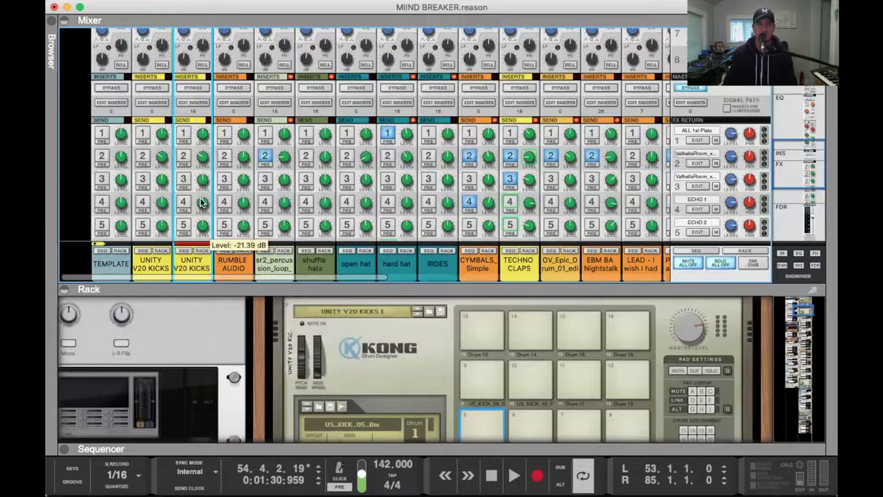
{"action": "scroll", "coordinate": [206, 154], "scroll_direction": "up", "scroll_amount": 5}
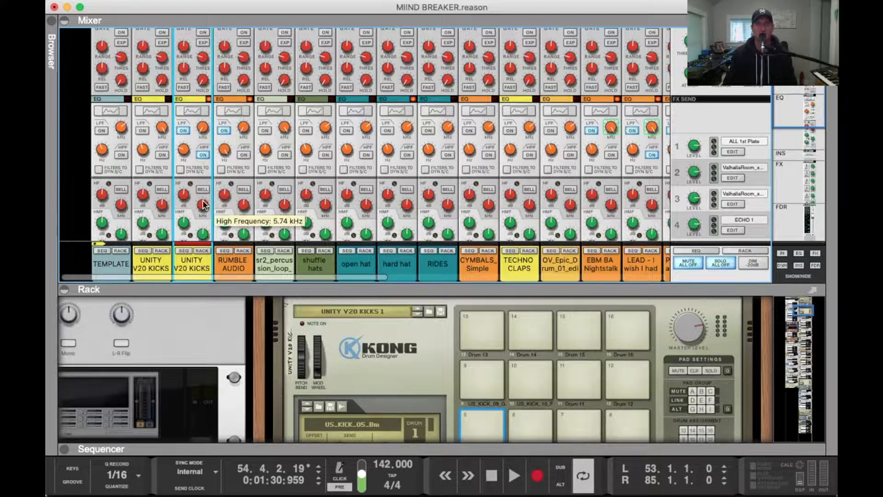
{"action": "scroll", "coordinate": [202, 205], "scroll_direction": "down", "scroll_amount": 1}
{"action": "scroll", "coordinate": [203, 204], "scroll_direction": "down", "scroll_amount": 10}
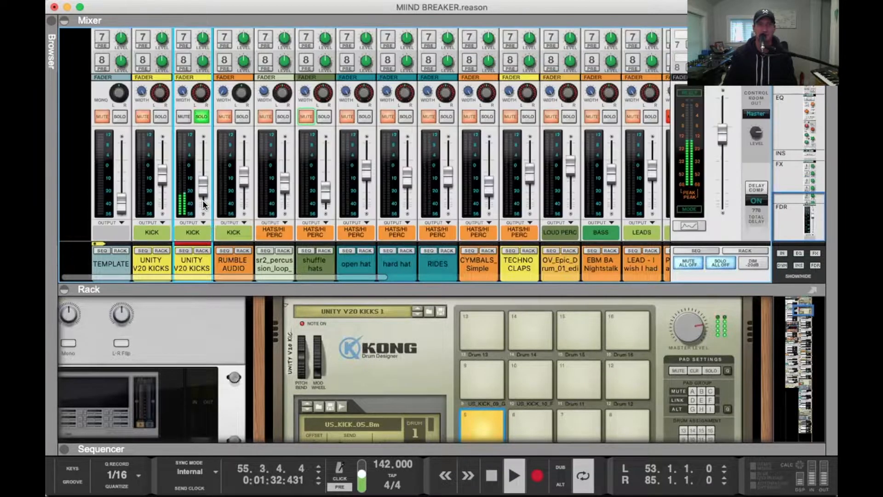
{"action": "scroll", "coordinate": [297, 279], "scroll_direction": "down", "scroll_amount": 5}
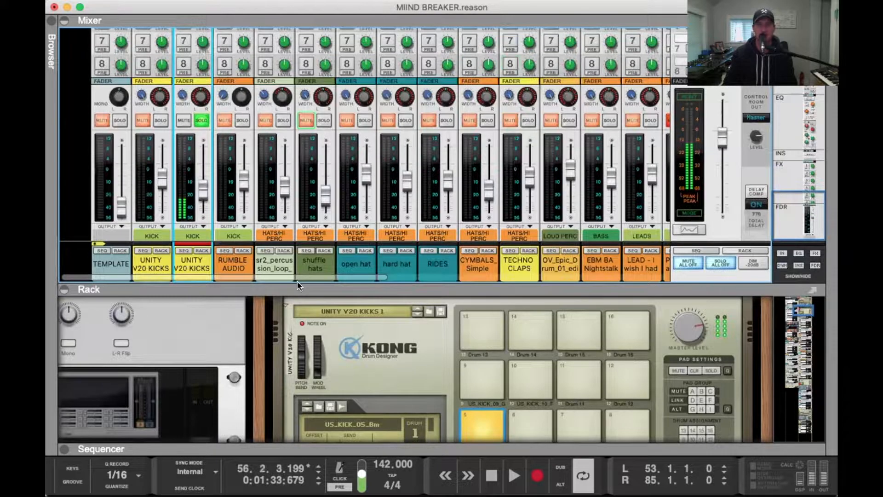
Open the UNITY V20 KICKS 1 copy clip at bar 37 in the sequencer and examine its repeated US_KICK_05 notes
{"action": "scroll", "coordinate": [414, 378], "scroll_direction": "down", "scroll_amount": 5}
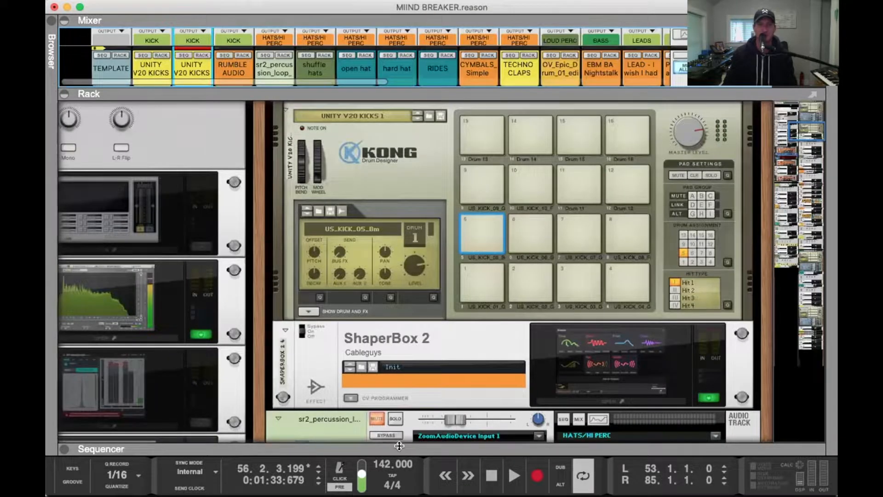
{"action": "left_click_drag", "start_coordinate": [398, 445], "coordinate": [372, 93]}
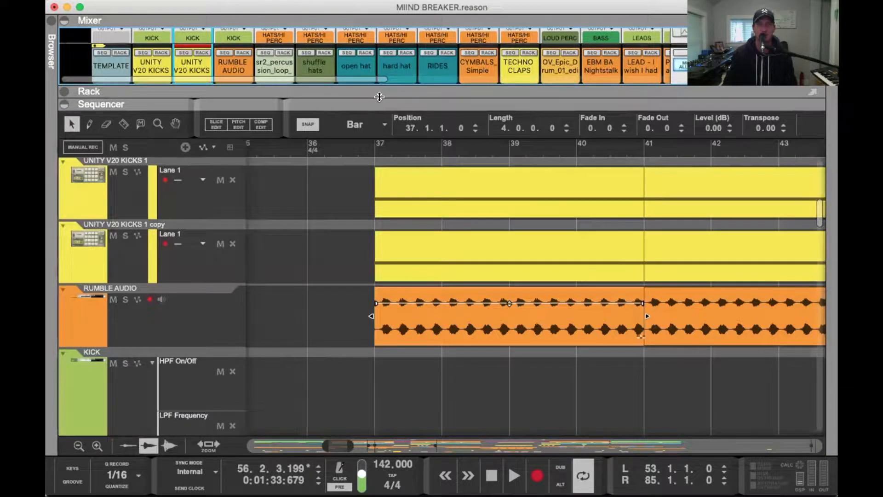
{"action": "left_click", "coordinate": [183, 52]}
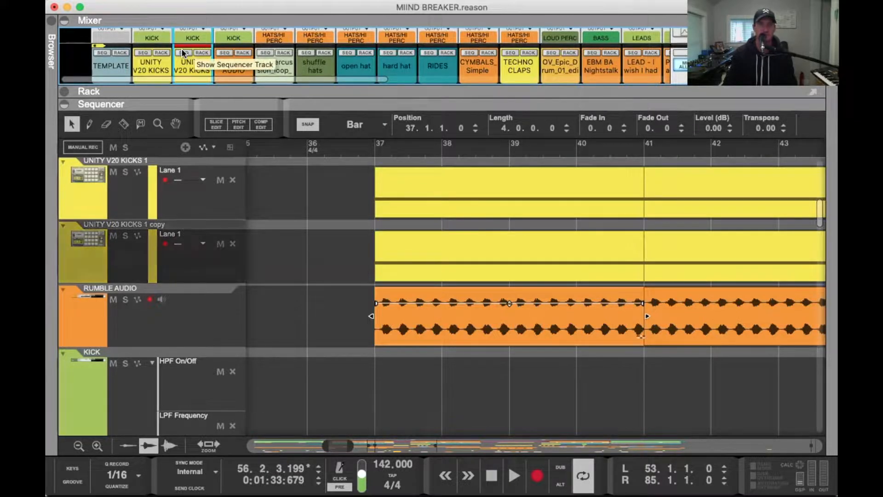
{"action": "double_click", "coordinate": [457, 264]}
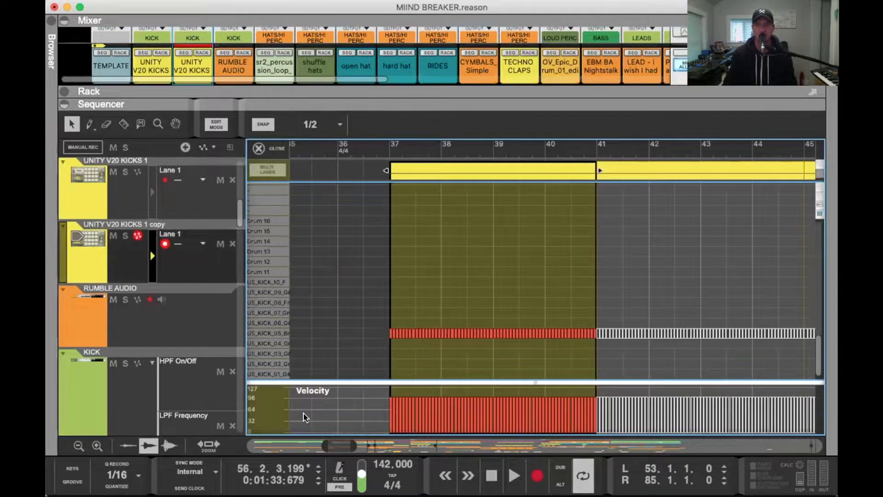
{"action": "left_click_drag", "start_coordinate": [324, 445], "coordinate": [337, 446]}
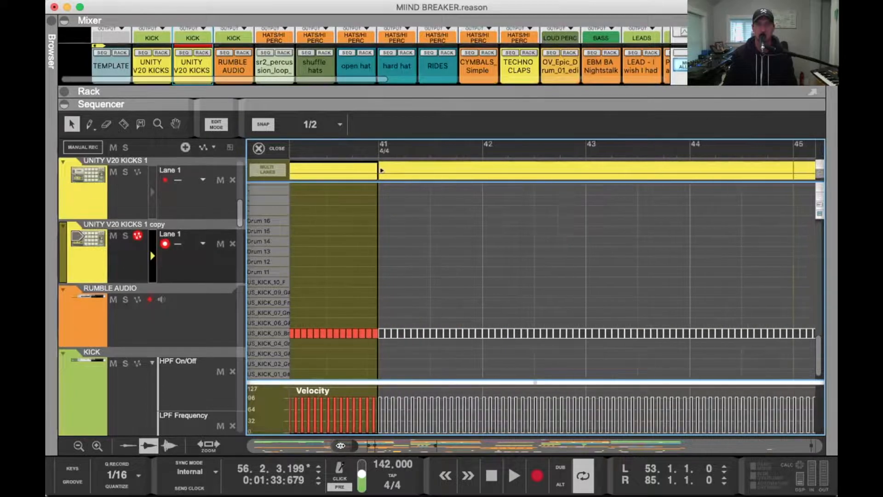
Audition the second UNITY V20 KICKS channel's ShaperBox 2 during playback with its Volume shaper off and on, and close the plugin
{"action": "left_click_drag", "start_coordinate": [393, 101], "coordinate": [374, 323]}
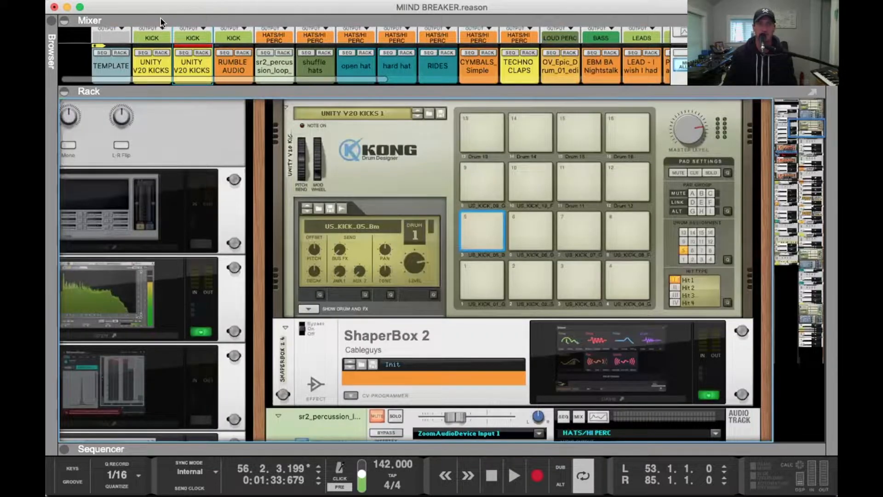
{"action": "left_click", "coordinate": [198, 51]}
{"action": "scroll", "coordinate": [559, 338], "scroll_direction": "down", "scroll_amount": 4}
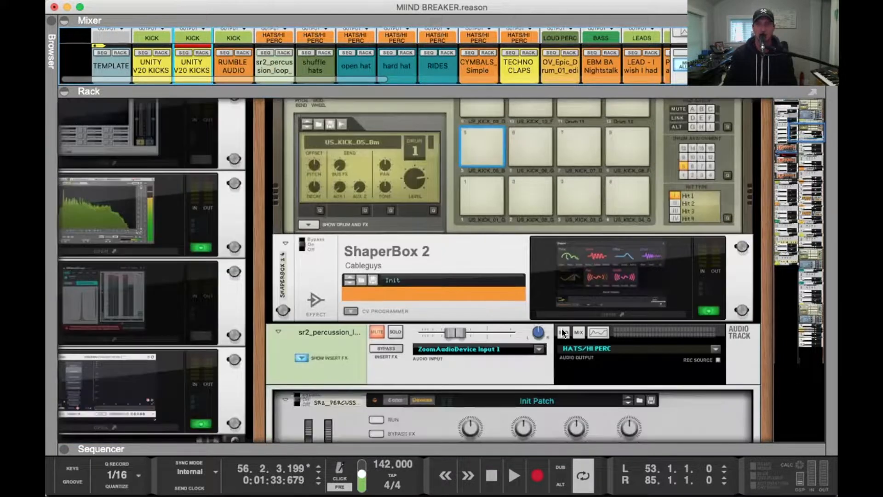
{"action": "left_click", "coordinate": [596, 313]}
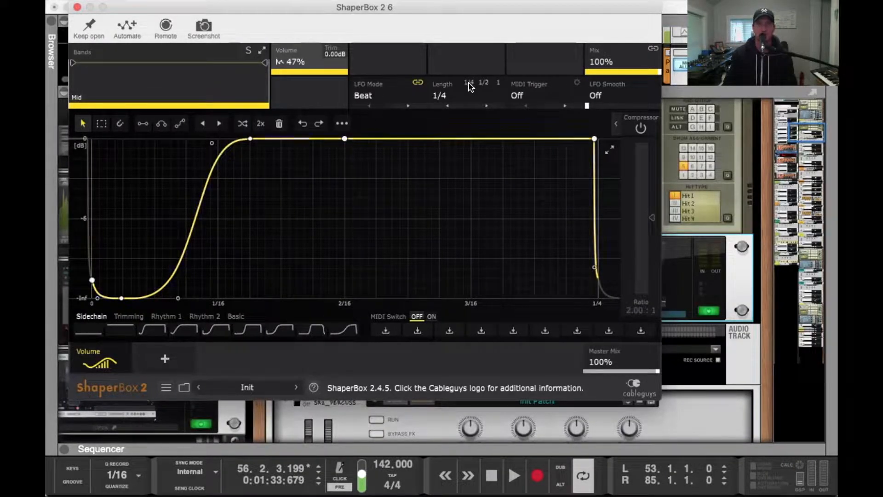
{"action": "key", "text": "space"}
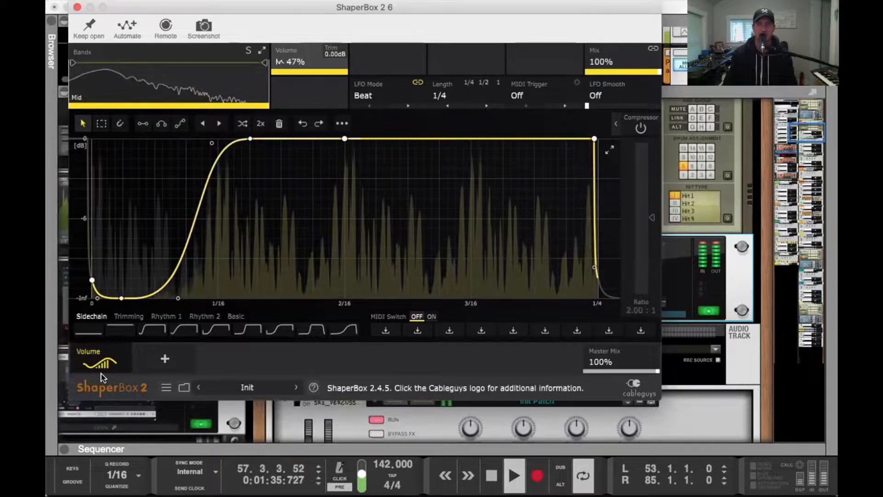
{"action": "left_click", "coordinate": [85, 366]}
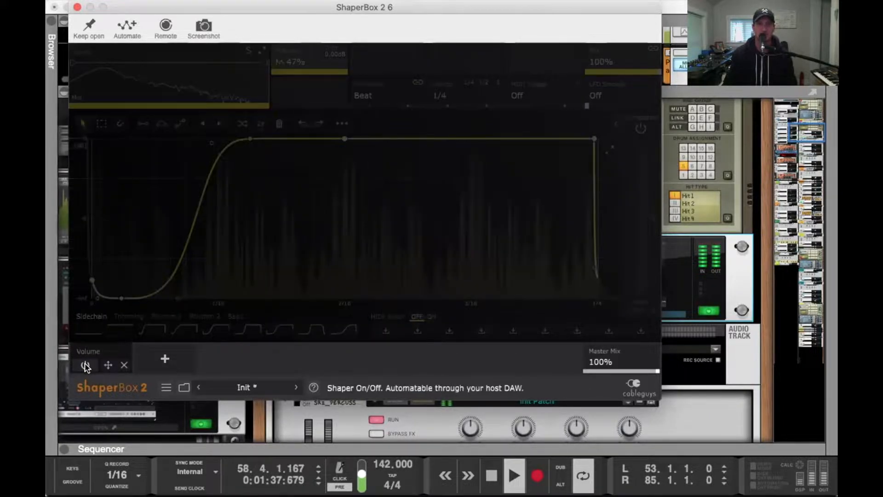
{"action": "left_click", "coordinate": [86, 365]}
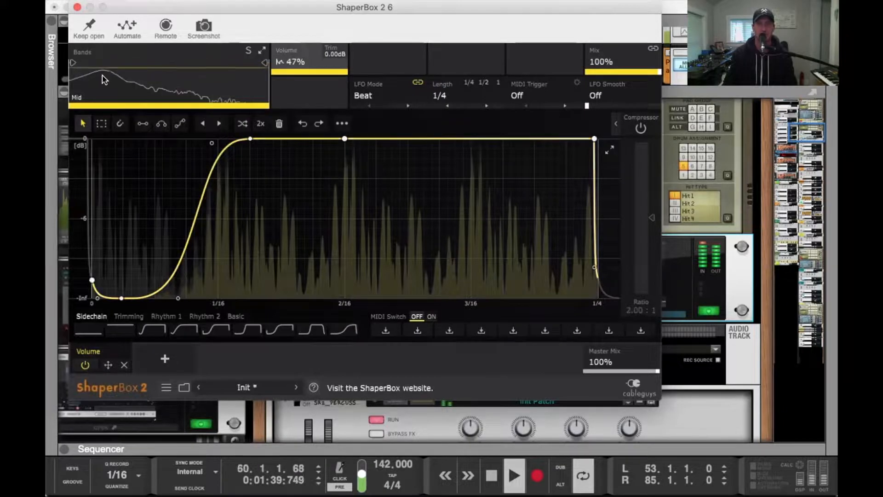
{"action": "key", "text": "super+w"}
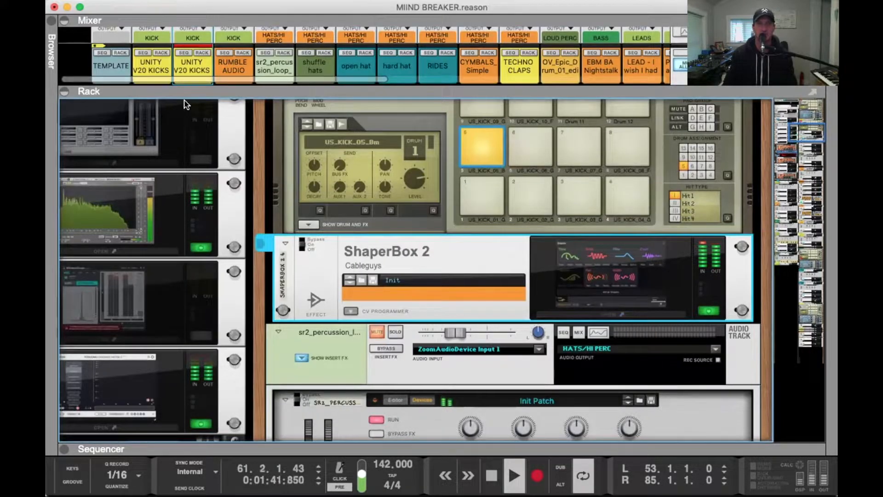
Solo the first UNITY V20 KICKS channel together with the second, listen to both, and stop playback
{"action": "left_click_drag", "start_coordinate": [187, 89], "coordinate": [191, 276]}
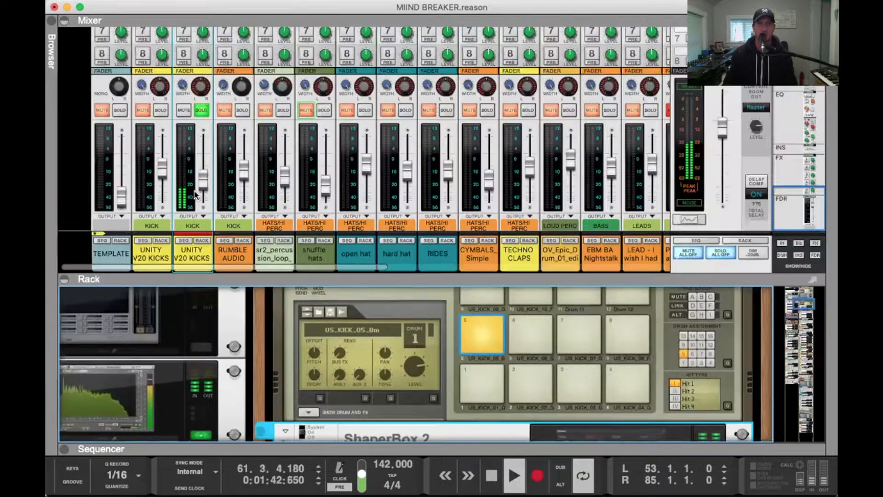
{"action": "left_click", "coordinate": [156, 113]}
{"action": "scroll", "coordinate": [224, 243], "scroll_direction": "down", "scroll_amount": 1}
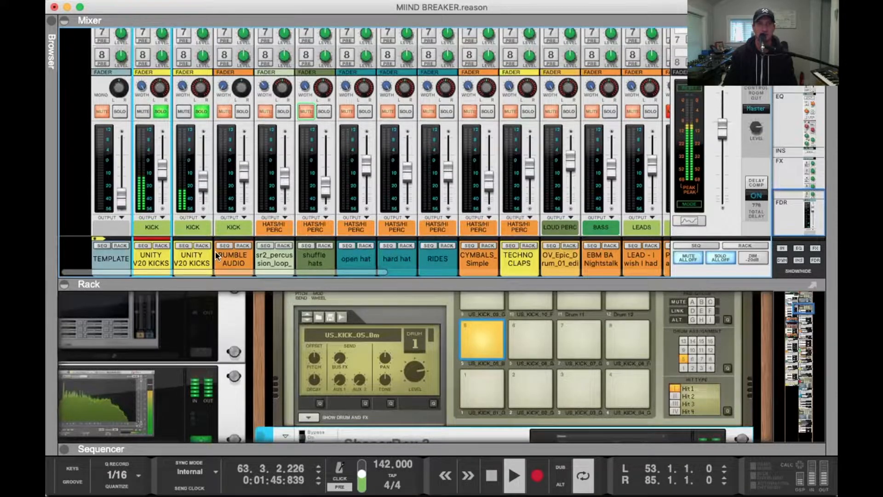
{"action": "left_click_drag", "start_coordinate": [198, 287], "coordinate": [207, 350]}
{"action": "scroll", "coordinate": [176, 271], "scroll_direction": "left", "scroll_amount": 10}
{"action": "key", "text": "space"}
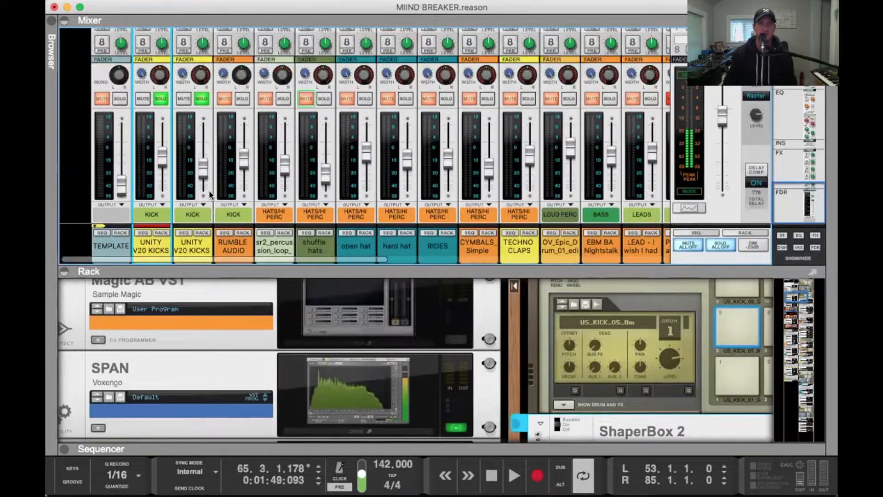
Solo RUMBLE AUDIO as well, return to the loop start, and compare its EQ filters with those of the second UNITY V20 KICKS channel
{"action": "left_click", "coordinate": [236, 178]}
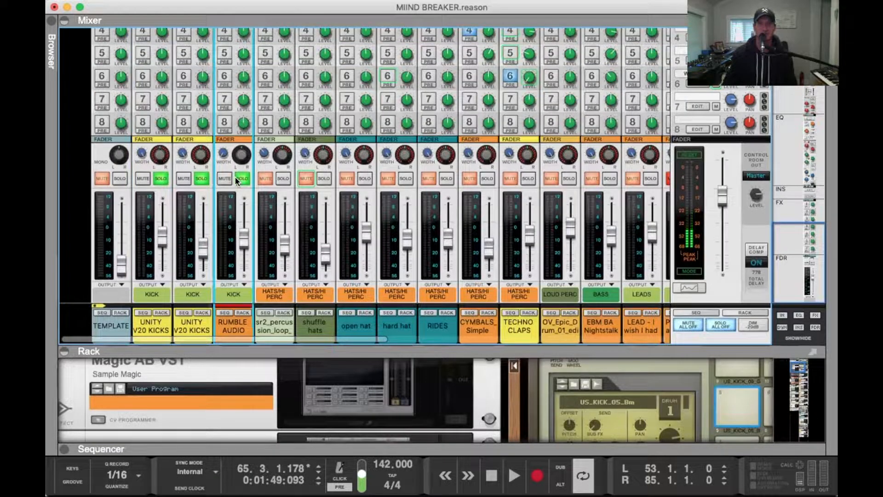
{"action": "key", "text": "KP_1"}
{"action": "scroll", "coordinate": [239, 178], "scroll_direction": "up", "scroll_amount": 2}
{"action": "scroll", "coordinate": [239, 179], "scroll_direction": "up", "scroll_amount": 14}
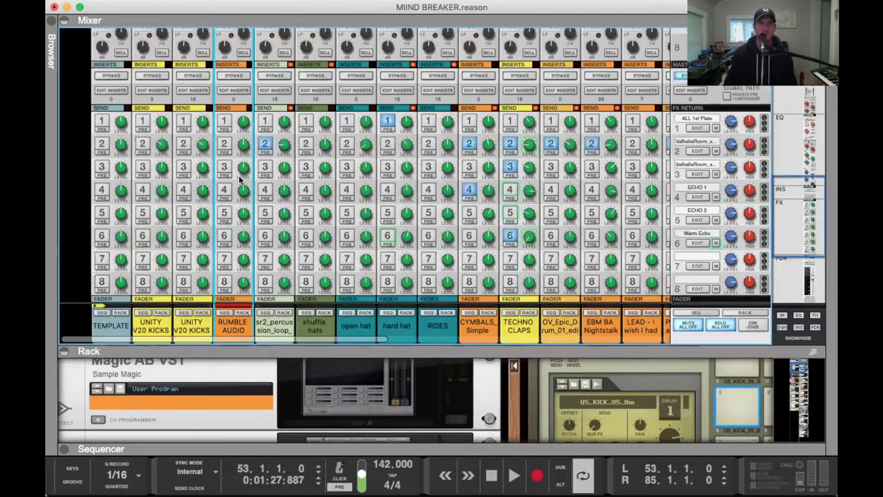
{"action": "scroll", "coordinate": [224, 142], "scroll_direction": "up", "scroll_amount": 6}
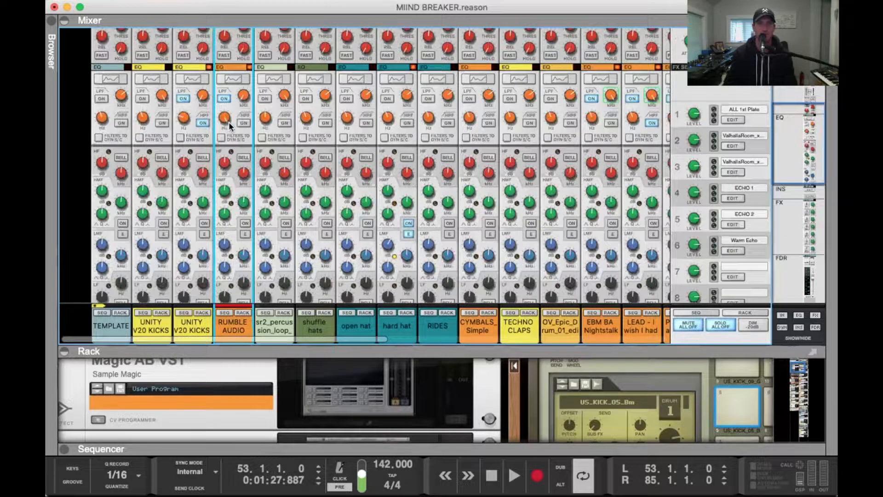
{"action": "left_click", "coordinate": [184, 121]}
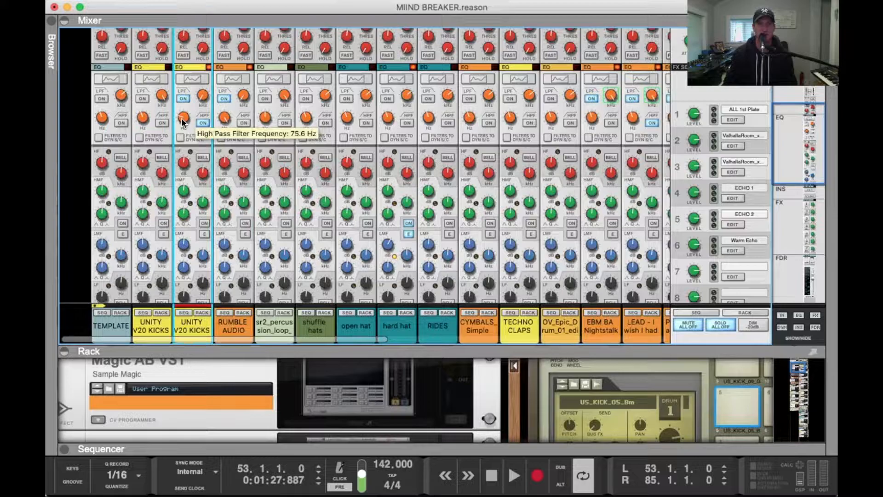
{"action": "scroll", "coordinate": [183, 120], "scroll_direction": "down", "scroll_amount": 6}
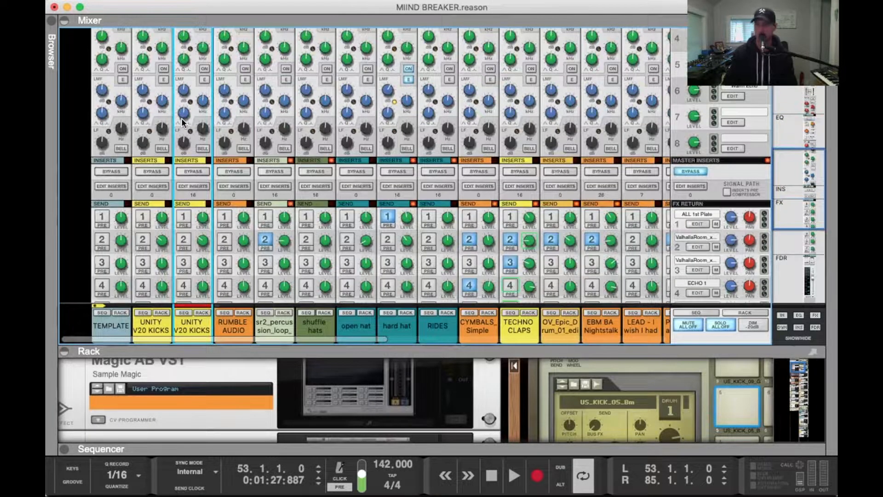
Play the loop and compare the mix with RUMBLE AUDIO, and with the second UNITY V20 KICKS channel, each unsoloed and resoloed
{"action": "key", "text": "space"}
{"action": "scroll", "coordinate": [207, 154], "scroll_direction": "down", "scroll_amount": 5}
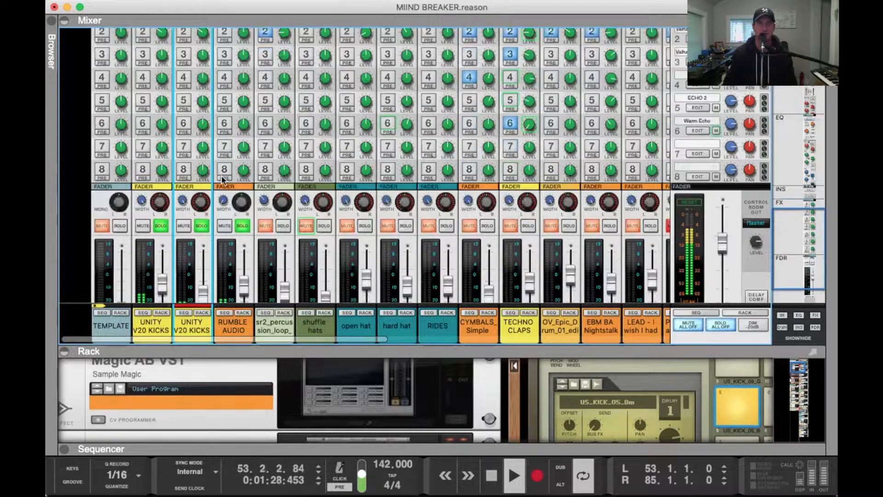
{"action": "scroll", "coordinate": [222, 179], "scroll_direction": "down", "scroll_amount": 2}
{"action": "left_click", "coordinate": [236, 180]}
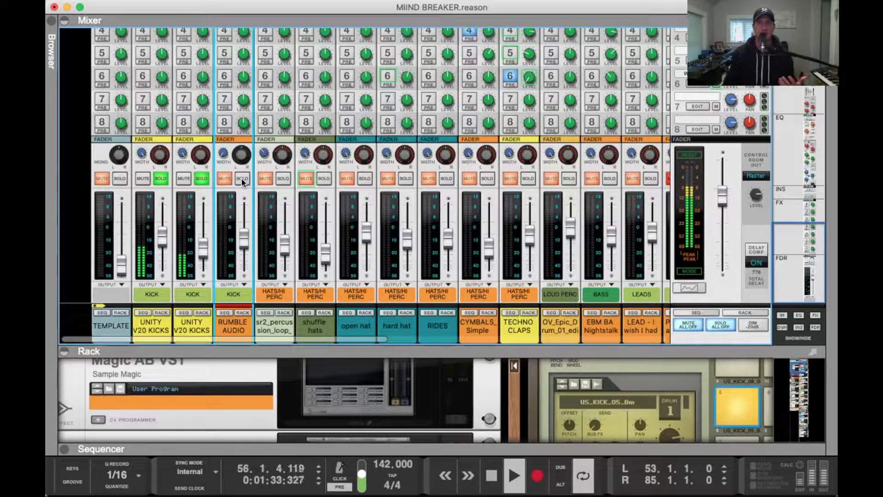
{"action": "left_click", "coordinate": [241, 179]}
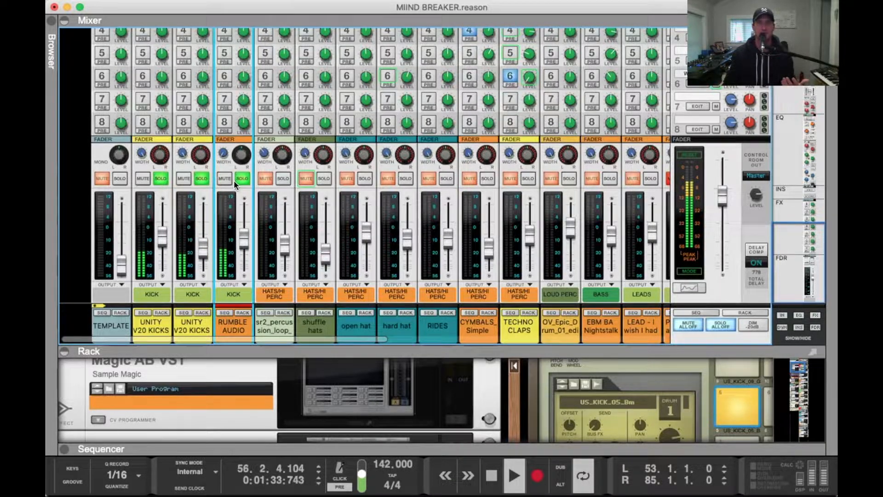
{"action": "left_click", "coordinate": [205, 177]}
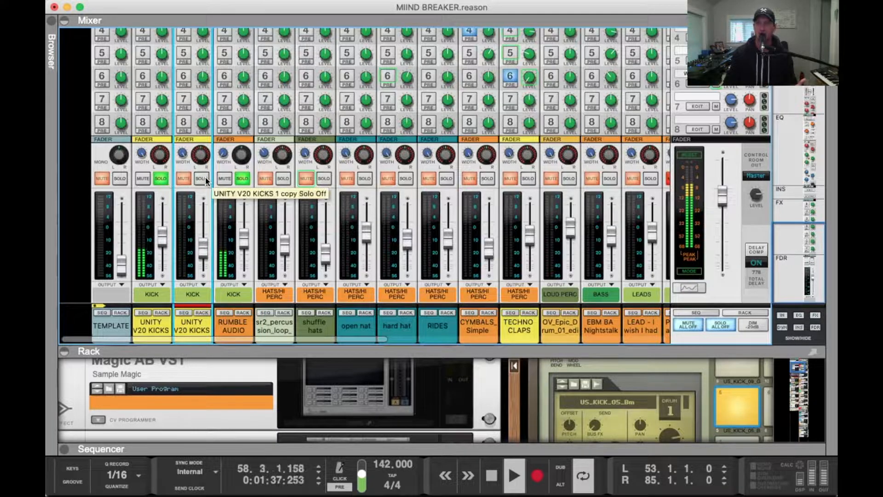
{"action": "left_click", "coordinate": [205, 180]}
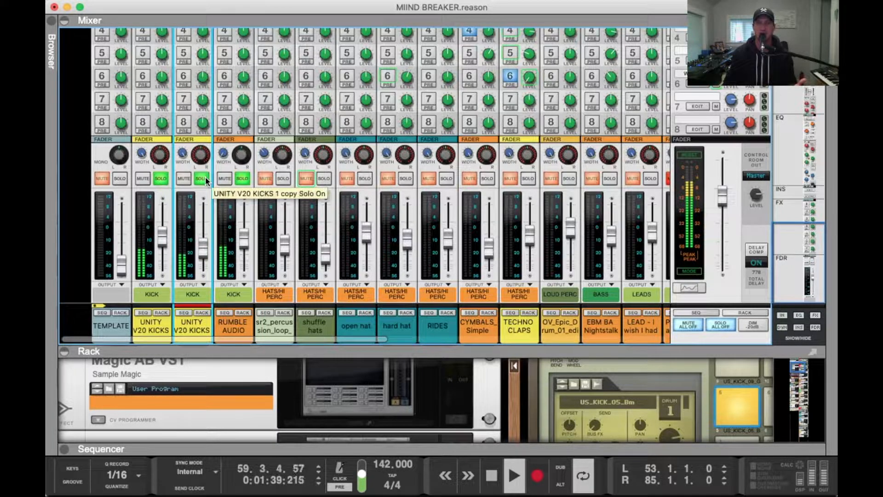
Compare the first kick alone with all three kick and rumble channels soloed, and restart playback from the beginning of the loop
{"action": "left_click", "coordinate": [241, 179]}
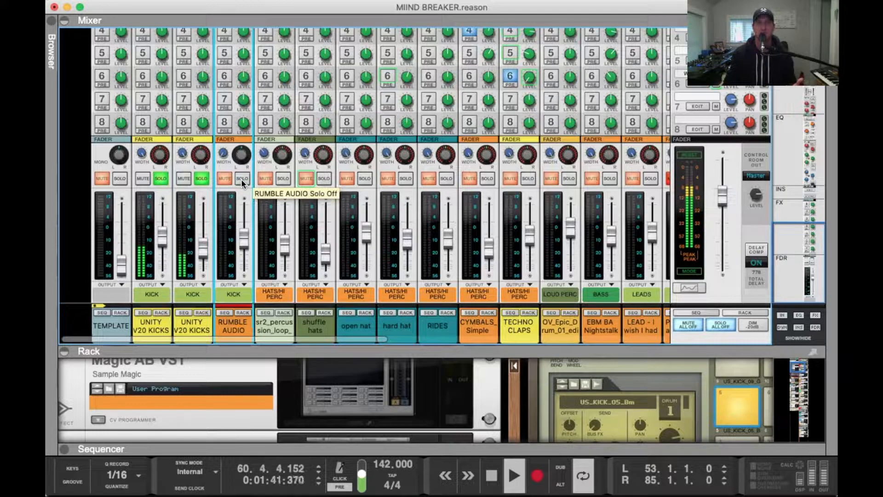
{"action": "left_click", "coordinate": [205, 179]}
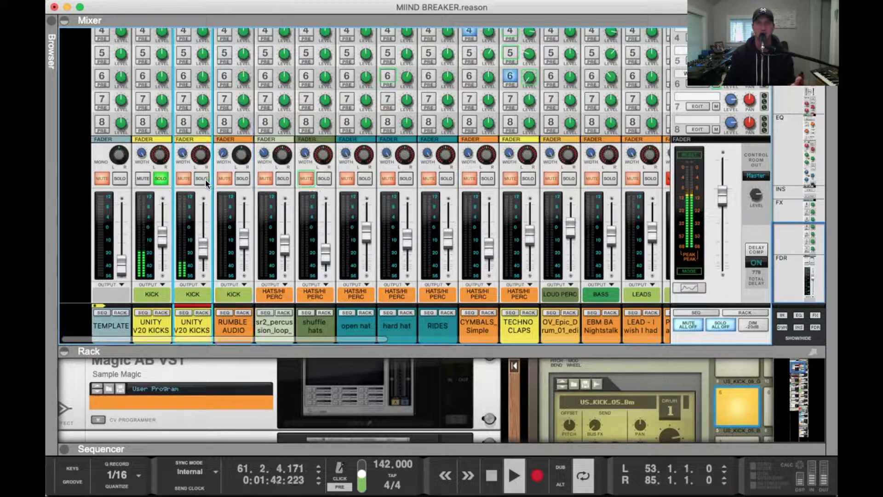
{"action": "left_click", "coordinate": [241, 178]}
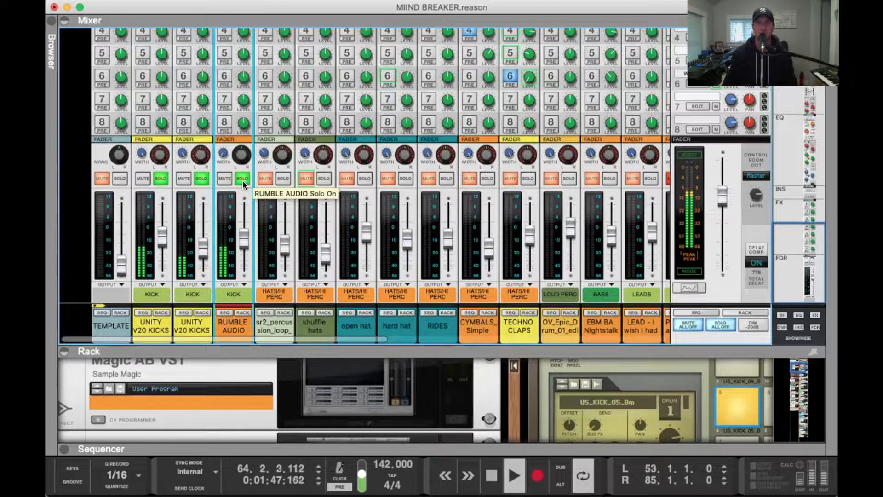
{"action": "key", "text": "space"}
{"action": "key", "text": "shift+Return"}
{"action": "key", "text": "space"}
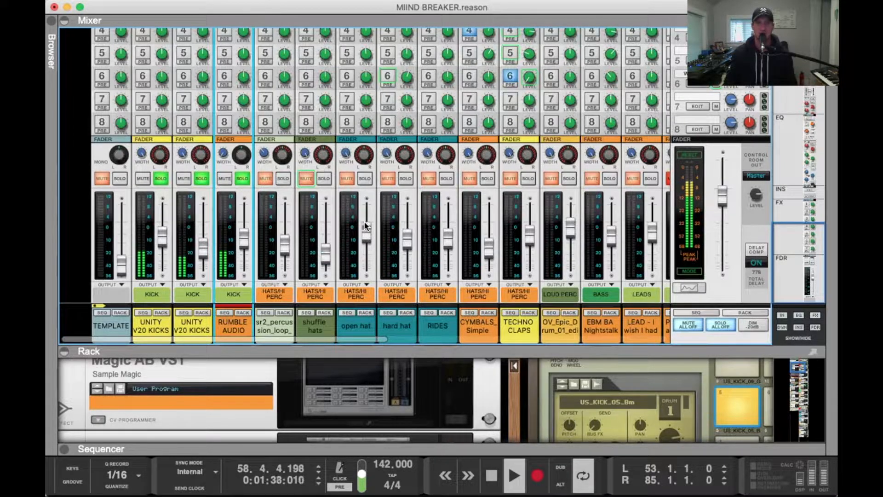
Show the KICK bus in the rack and examine its FabFilter Pro-Q 3, OTT and FabFilter Pro-L effects
{"action": "scroll", "coordinate": [486, 247], "scroll_direction": "right", "scroll_amount": 10}
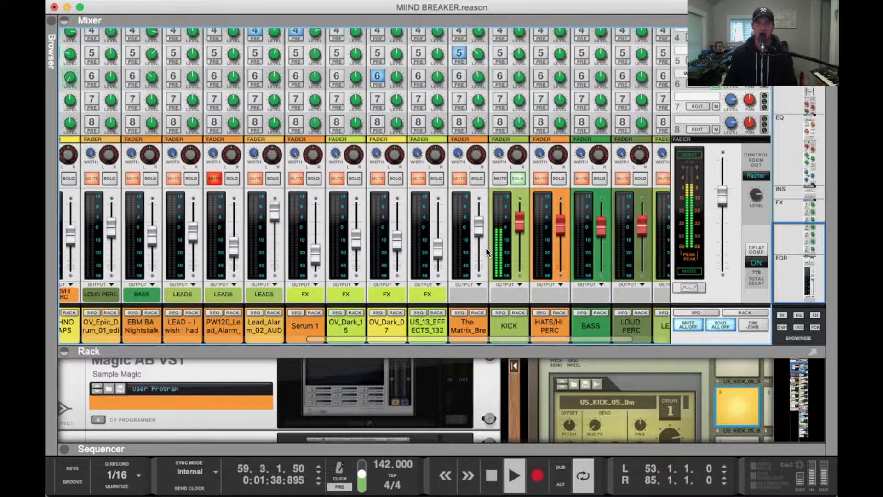
{"action": "left_click", "coordinate": [519, 313]}
{"action": "left_click_drag", "start_coordinate": [445, 353], "coordinate": [437, 114]}
{"action": "scroll", "coordinate": [464, 281], "scroll_direction": "down", "scroll_amount": 8}
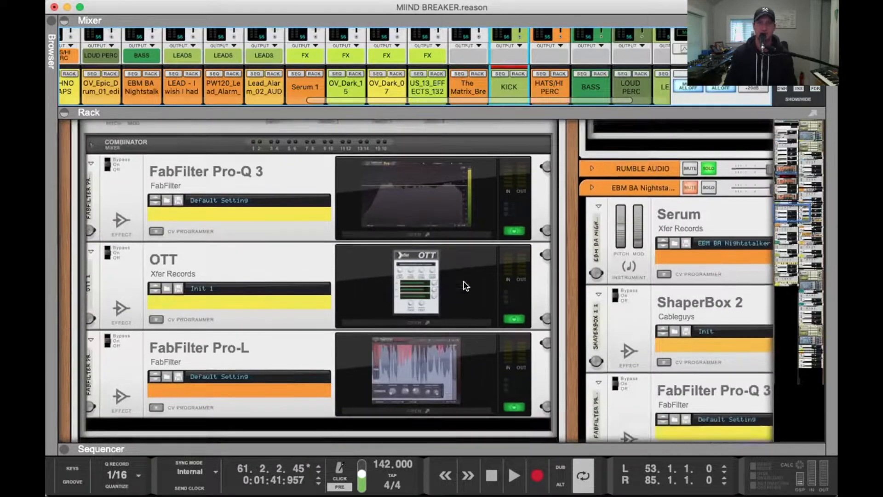
Open the KICK bus's FabFilter Pro-Q 3, play the loop while examining its EQ bands and low cut, and close the plugin
{"action": "scroll", "coordinate": [455, 302], "scroll_direction": "up", "scroll_amount": 3}
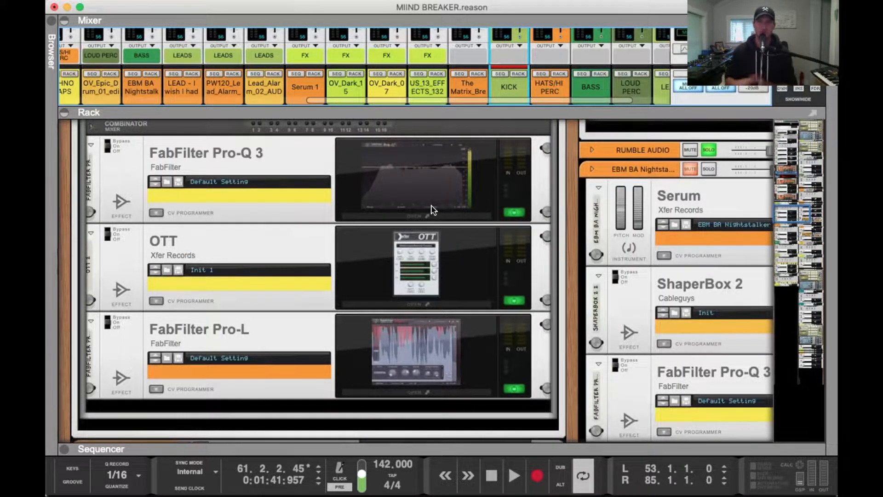
{"action": "left_click", "coordinate": [423, 217]}
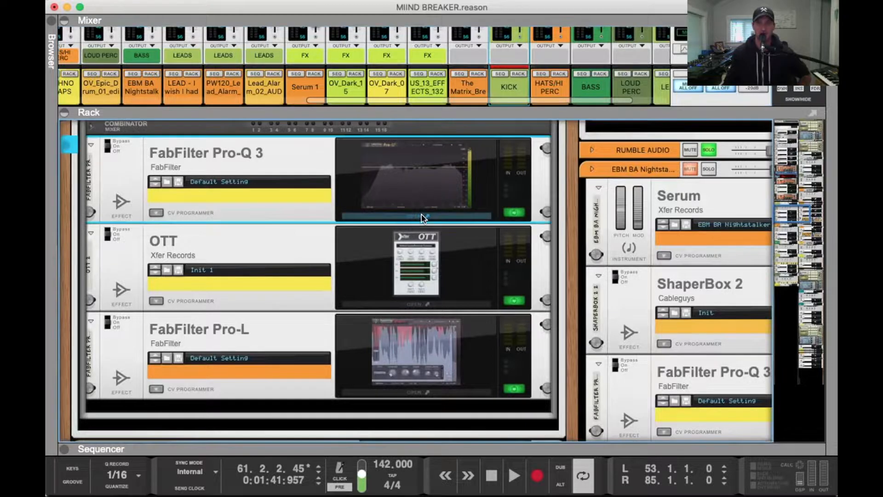
{"action": "left_click", "coordinate": [360, 217]}
{"action": "left_click_drag", "start_coordinate": [758, 17], "coordinate": [216, 32]}
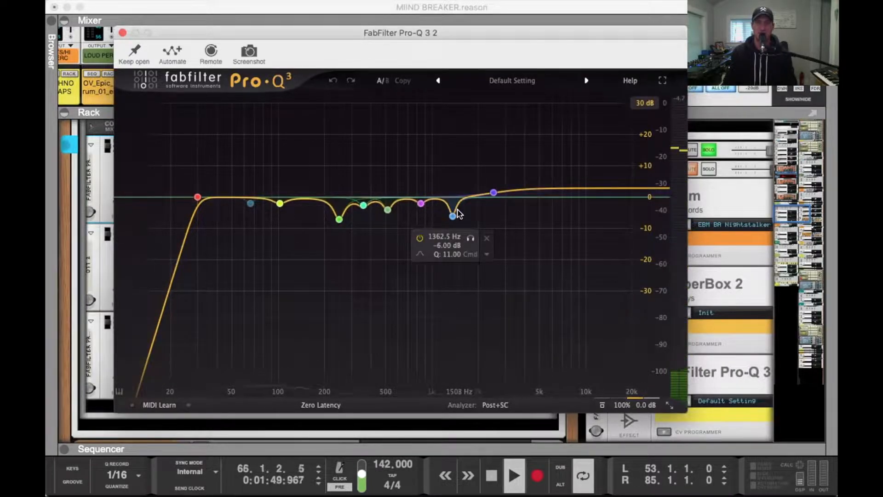
{"action": "key", "text": "space"}
{"action": "key", "text": "space"}
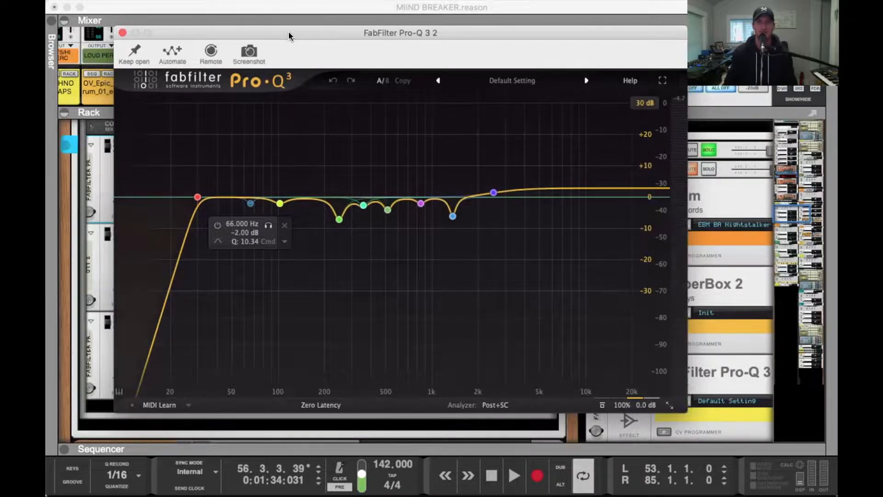
{"action": "left_click_drag", "start_coordinate": [288, 31], "coordinate": [314, 30]}
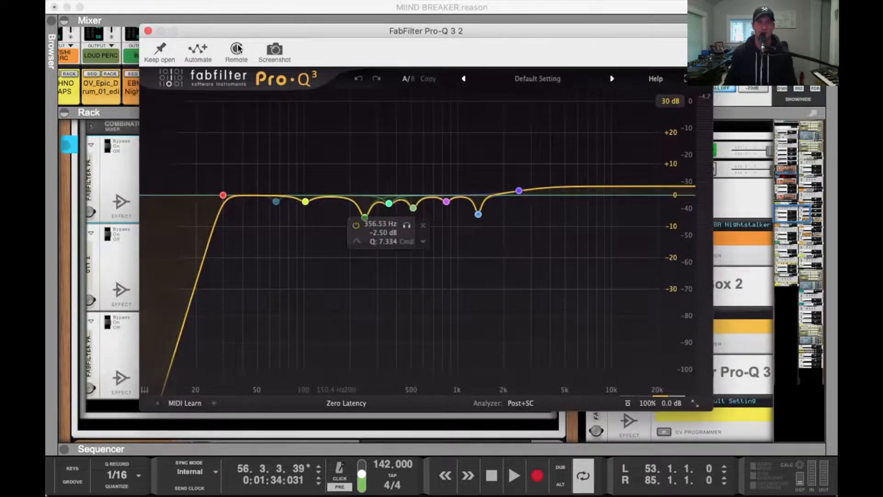
{"action": "left_click_drag", "start_coordinate": [247, 33], "coordinate": [230, 32]}
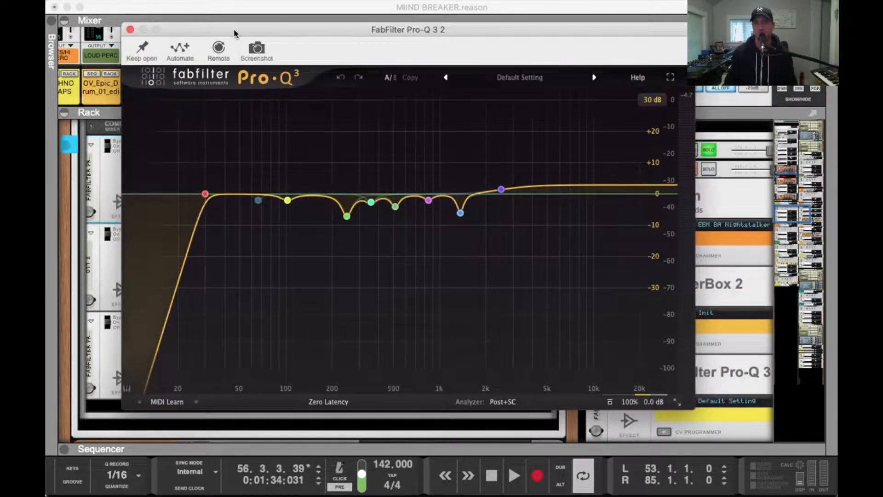
{"action": "left_click", "coordinate": [130, 30]}
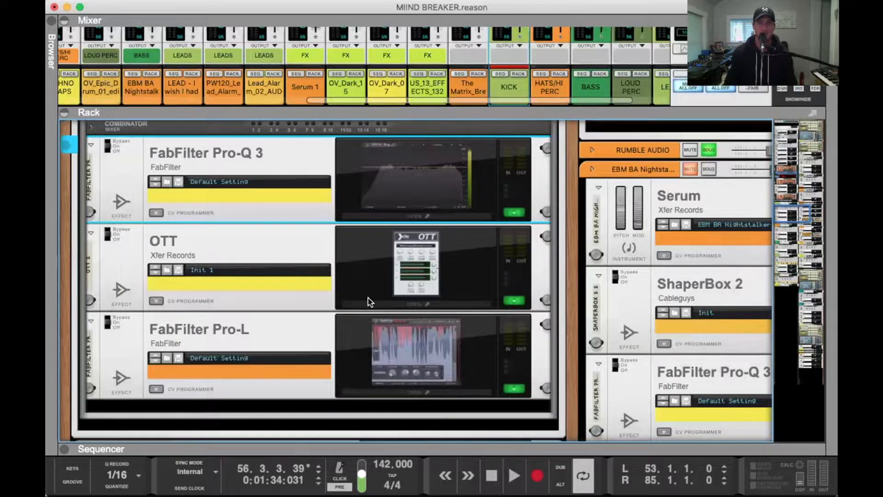
Open the KICK bus's OTT and examine its depth, band gains and upward and downward compression with the loop stopped and playing
{"action": "left_click", "coordinate": [440, 304]}
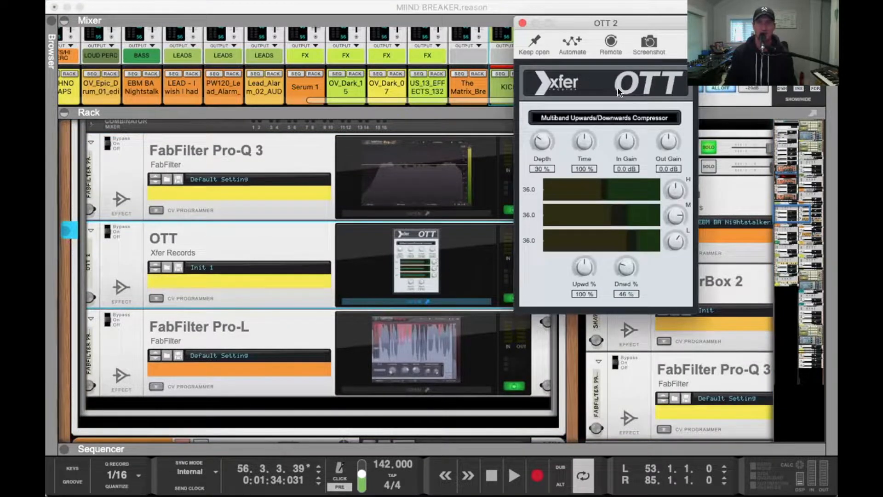
{"action": "left_click_drag", "start_coordinate": [660, 23], "coordinate": [345, 32]}
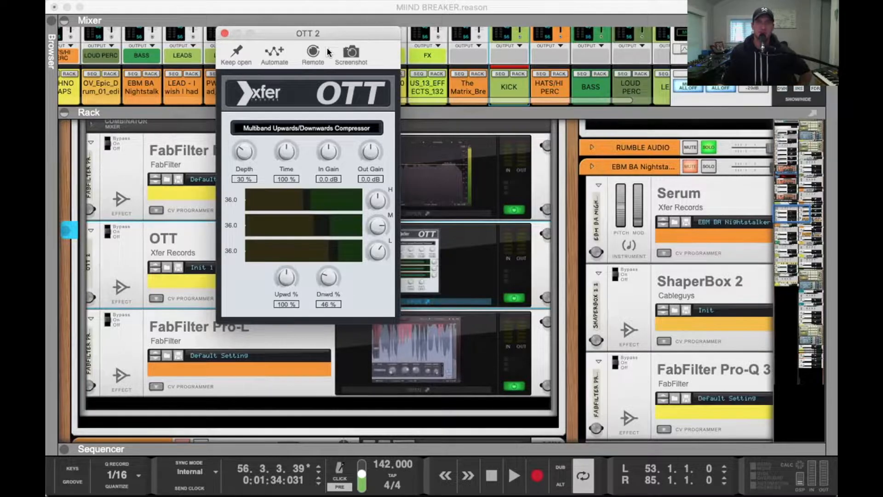
{"action": "left_click_drag", "start_coordinate": [261, 34], "coordinate": [237, 78]}
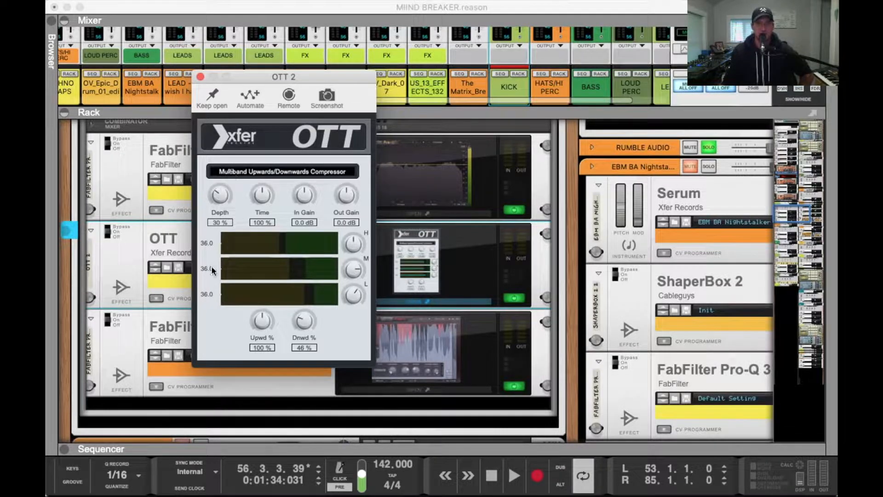
{"action": "key", "text": "space"}
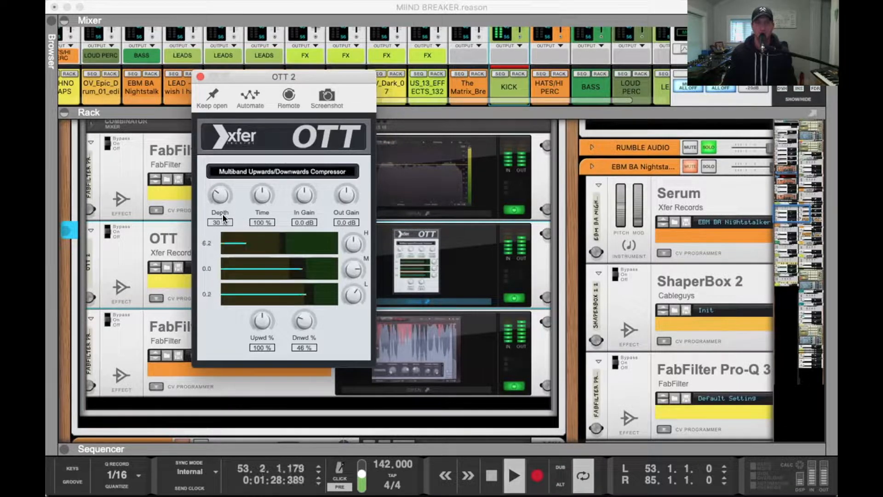
{"action": "key", "text": "space"}
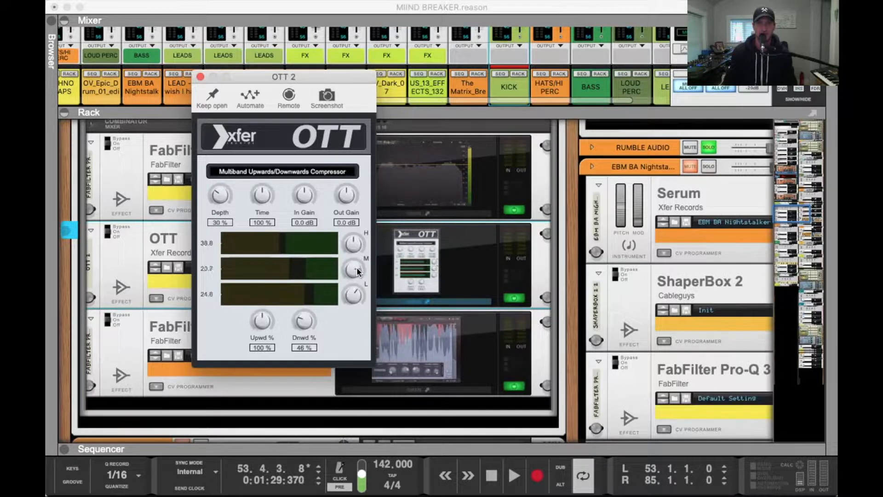
{"action": "key", "text": "space"}
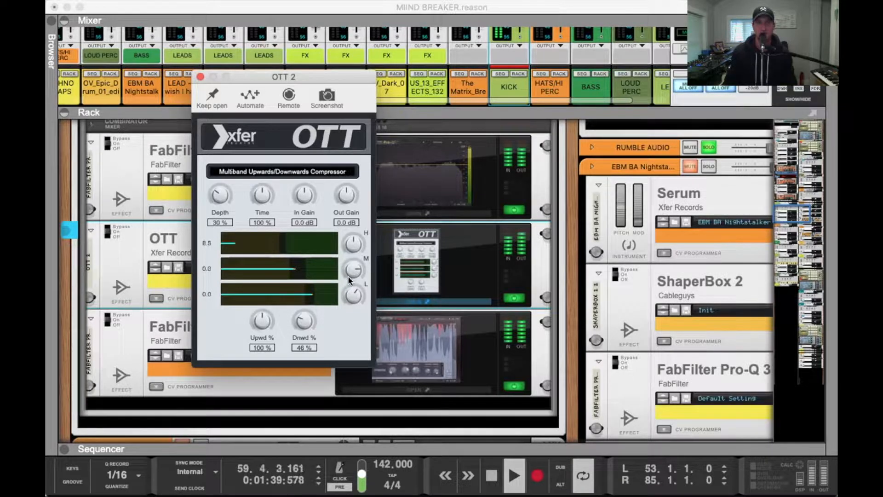
{"action": "key", "text": "space"}
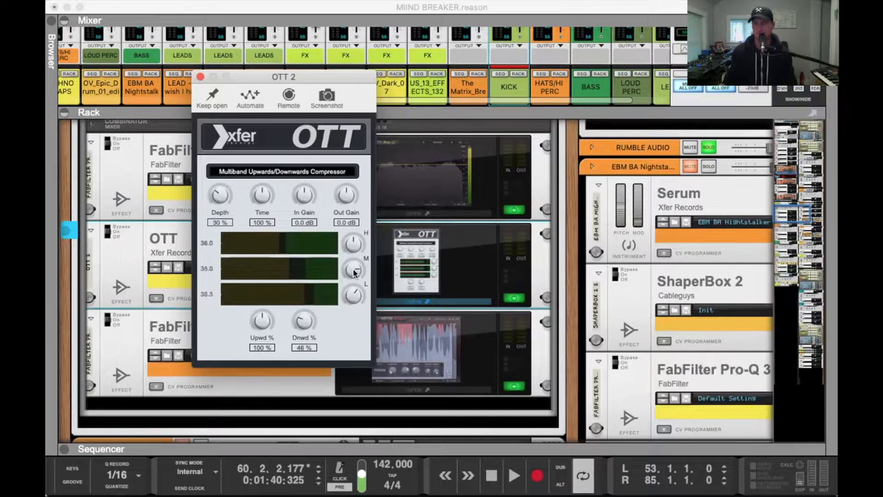
Play the loop from its start, compare the KICK bus with OTT switched off and on, and recheck the OTT settings
{"action": "key", "text": "space"}
{"action": "left_click", "coordinate": [520, 299]}
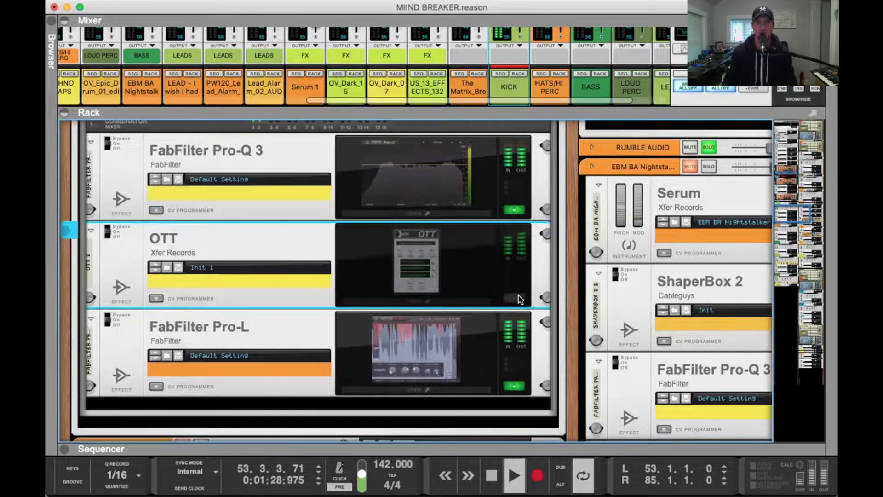
{"action": "left_click", "coordinate": [520, 299]}
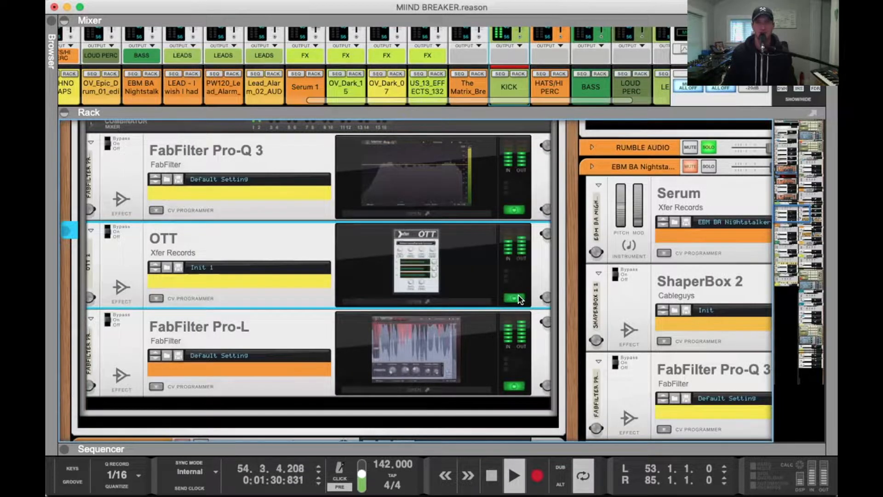
{"action": "left_click", "coordinate": [465, 300]}
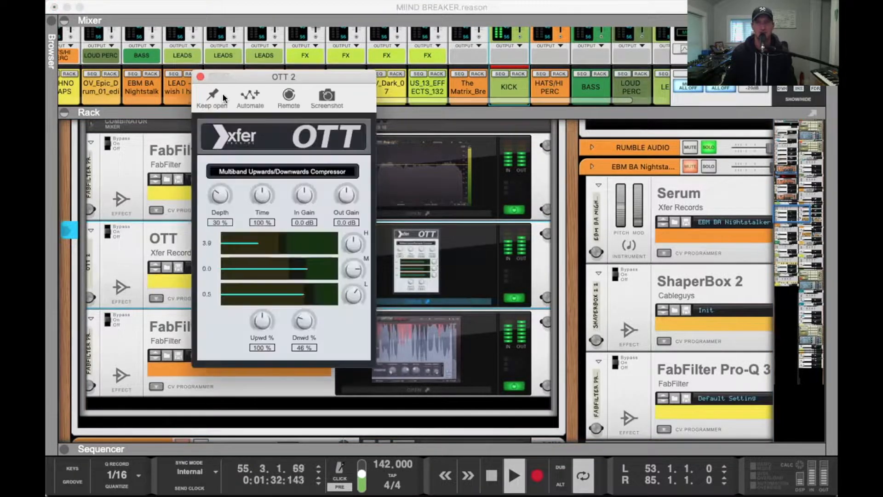
{"action": "left_click", "coordinate": [200, 78]}
Examine the KICK bus's FabFilter Pro-L limiting during playback, and compare the loop with the limiter switched off and on
{"action": "scroll", "coordinate": [384, 276], "scroll_direction": "down", "scroll_amount": 1}
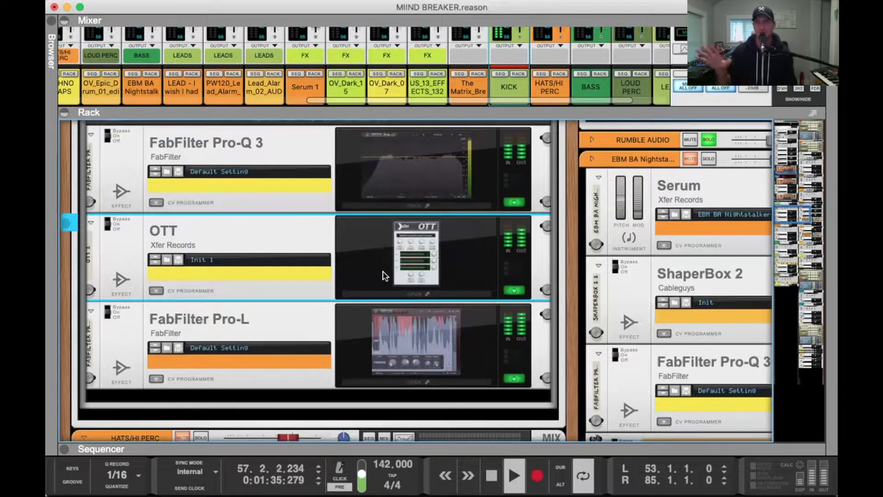
{"action": "left_click", "coordinate": [451, 383]}
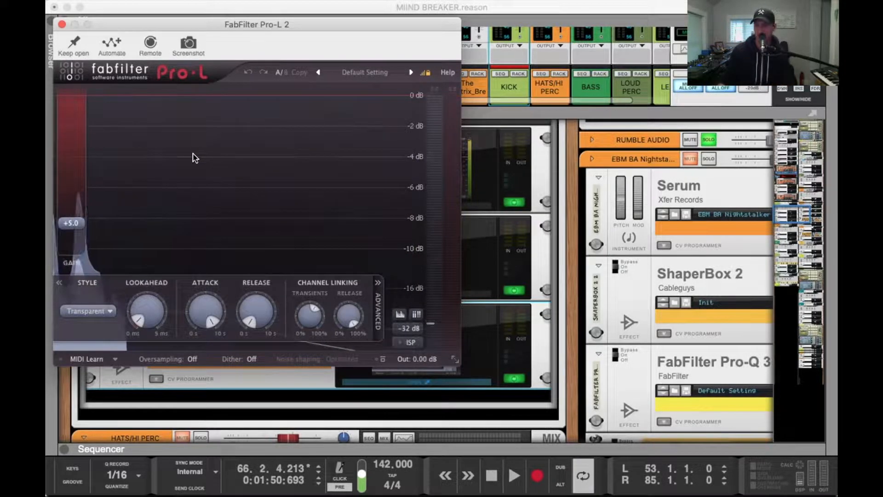
{"action": "key", "text": "space"}
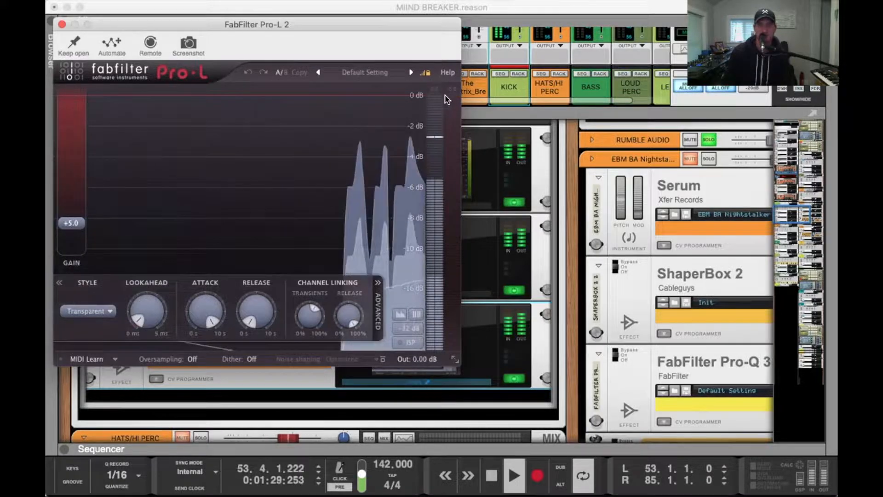
{"action": "left_click", "coordinate": [63, 24]}
{"action": "left_click", "coordinate": [517, 375]}
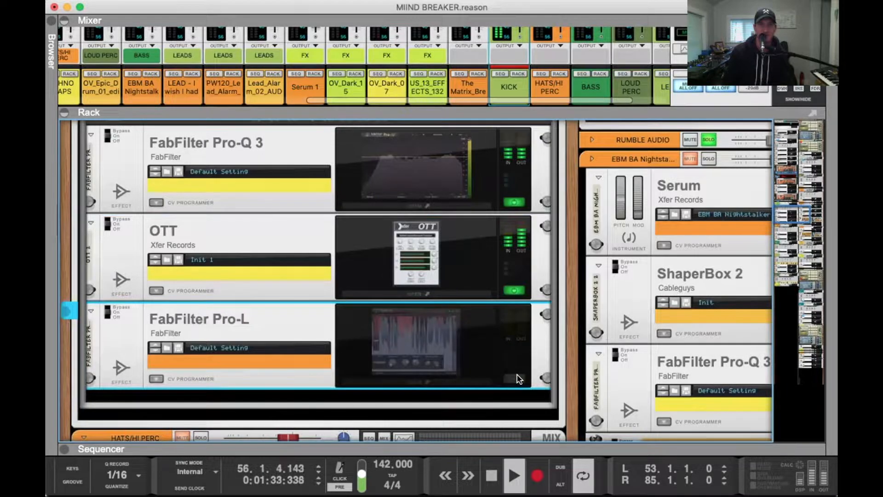
{"action": "left_click", "coordinate": [517, 377]}
Expand the mixer to full height and play the loop while viewing the sends, inserts and meters of the kick and rumble channels
{"action": "scroll", "coordinate": [504, 361], "scroll_direction": "up", "scroll_amount": 3}
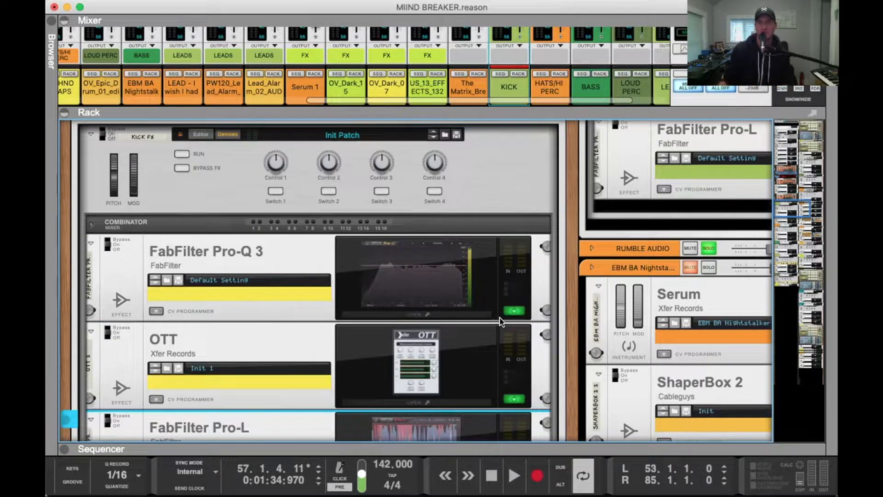
{"action": "scroll", "coordinate": [410, 297], "scroll_direction": "up", "scroll_amount": 20}
{"action": "left_click_drag", "start_coordinate": [451, 112], "coordinate": [451, 139]}
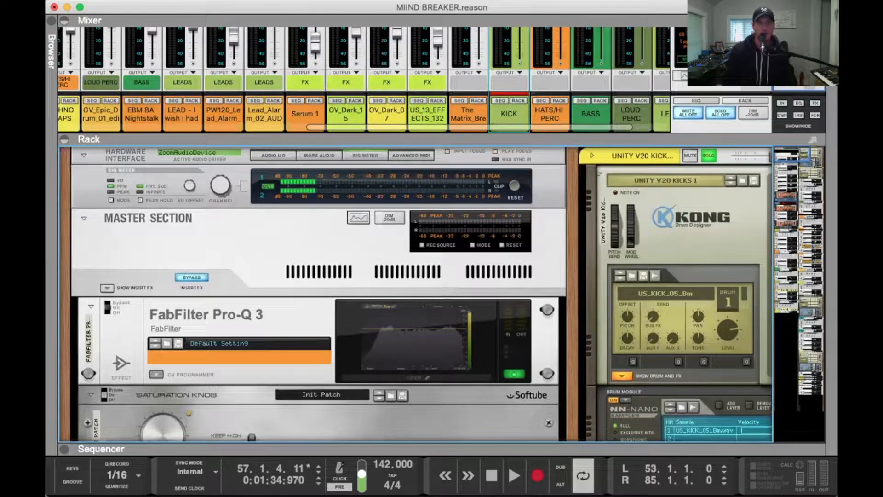
{"action": "key", "text": "F6"}
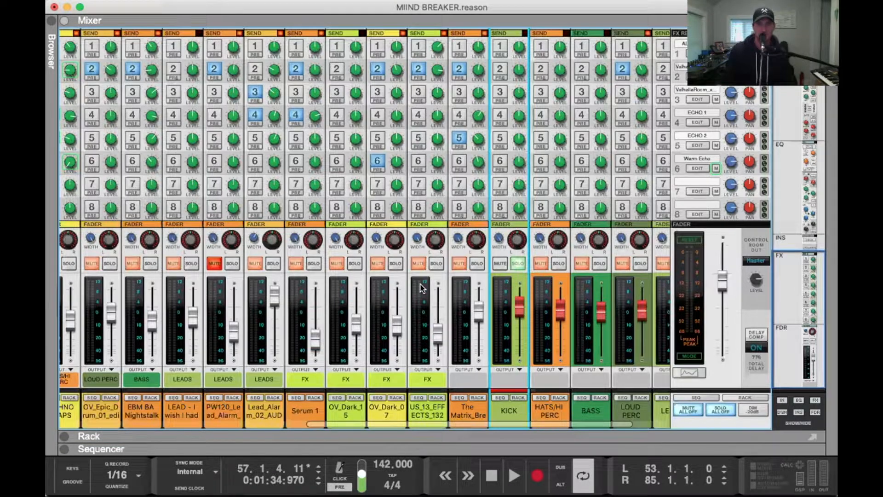
{"action": "scroll", "coordinate": [479, 280], "scroll_direction": "left", "scroll_amount": 2}
{"action": "key", "text": "space"}
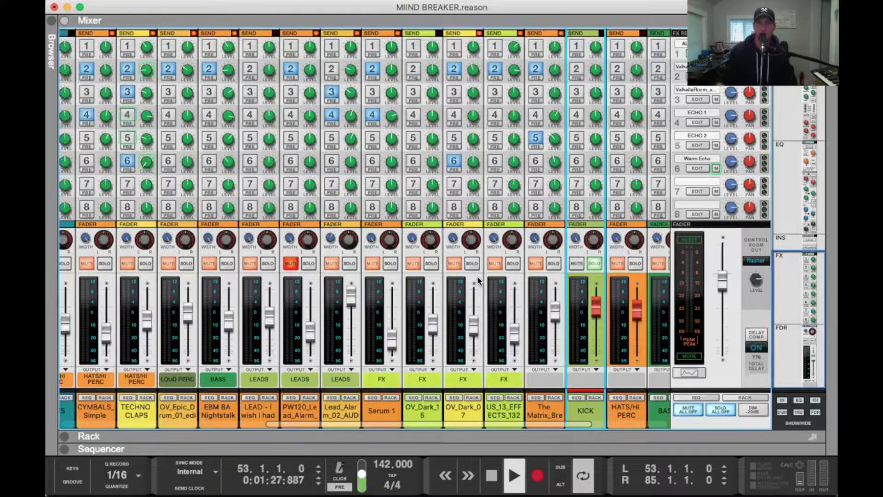
{"action": "scroll", "coordinate": [491, 302], "scroll_direction": "left", "scroll_amount": 10}
{"action": "scroll", "coordinate": [152, 270], "scroll_direction": "up", "scroll_amount": 5}
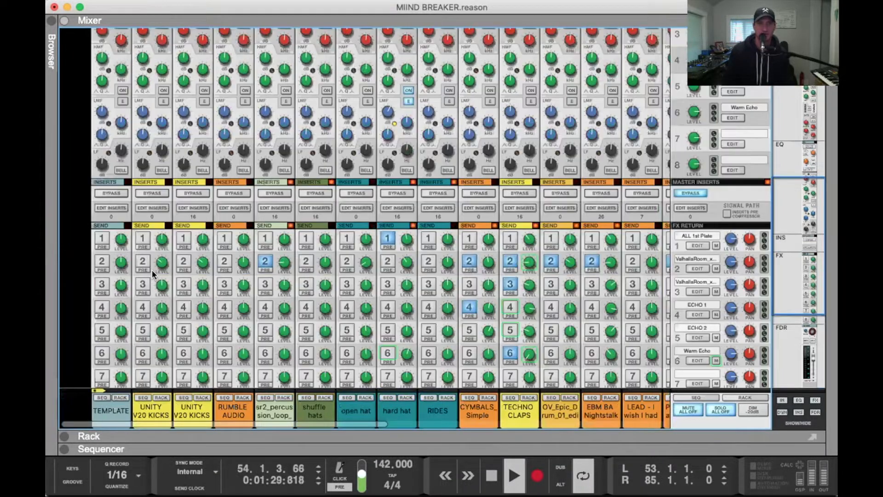
{"action": "scroll", "coordinate": [155, 253], "scroll_direction": "down", "scroll_amount": 5}
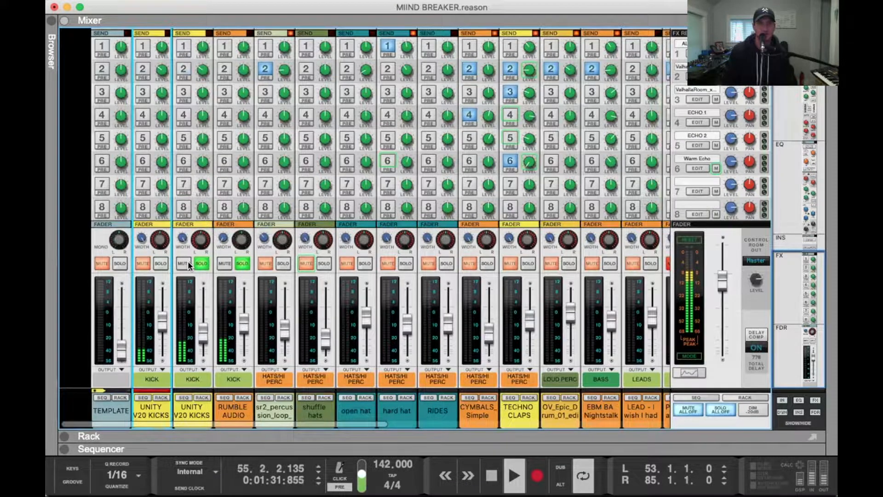
Play only the sr2_percussion_loop channel soloed instead of the kick and rumble channels, and show its Pro-Q 3 and ShaperBox 2 in the rack
{"action": "left_click", "coordinate": [241, 263]}
{"action": "left_click", "coordinate": [239, 264]}
{"action": "left_click", "coordinate": [282, 263]}
{"action": "key", "text": "space"}
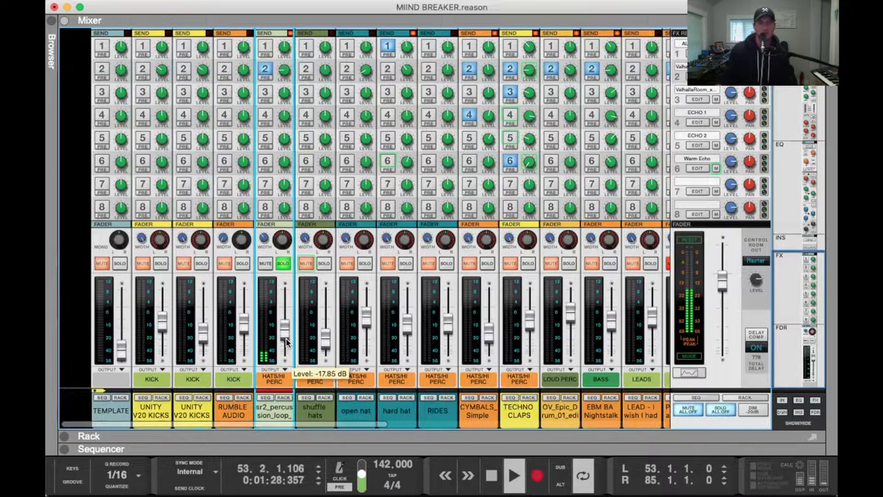
{"action": "left_click", "coordinate": [289, 398]}
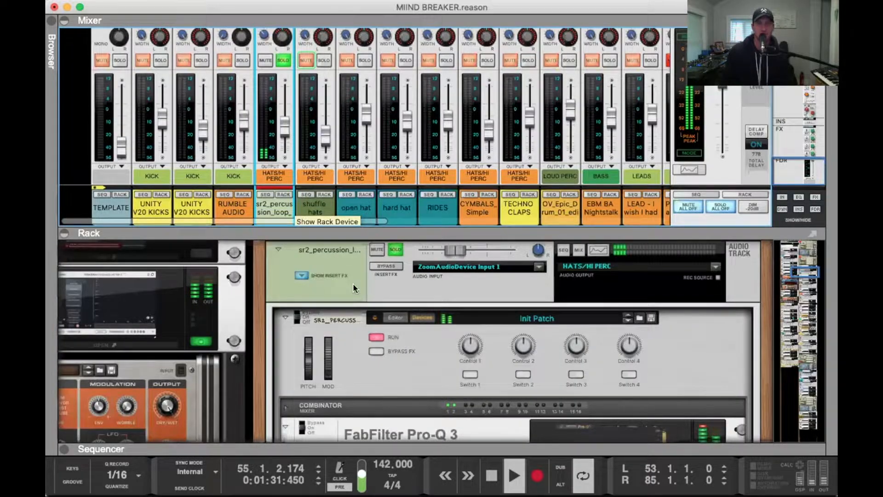
{"action": "scroll", "coordinate": [352, 282], "scroll_direction": "down", "scroll_amount": 10}
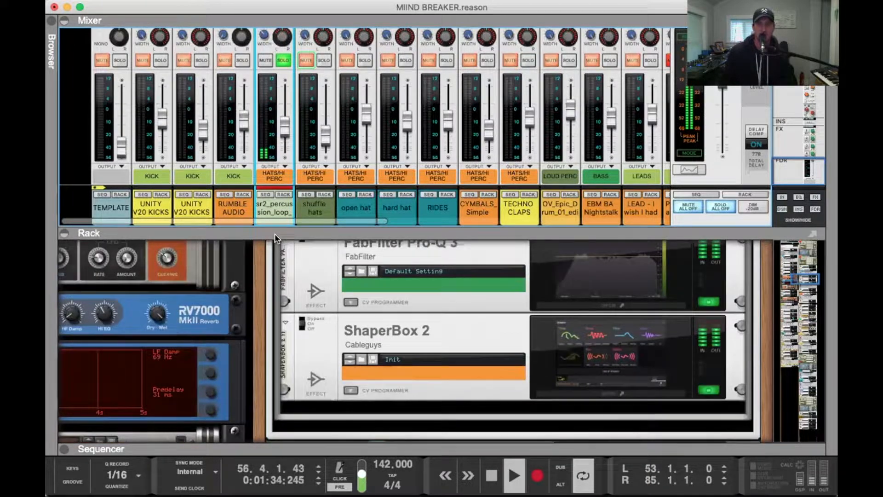
Show the sr2_percussion_loop_thunder_128 track in an enlarged sequencer arrangement from about bar 38 with small waveforms, and stop playback
{"action": "left_click", "coordinate": [265, 194]}
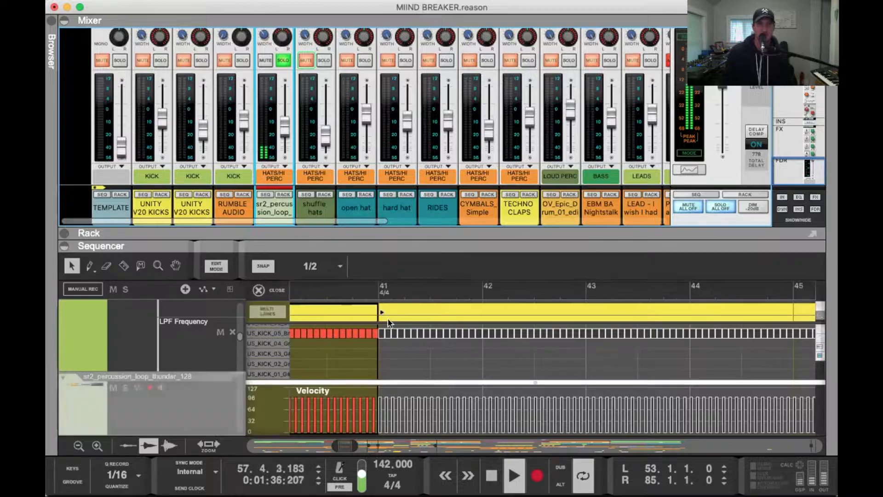
{"action": "left_click", "coordinate": [257, 290]}
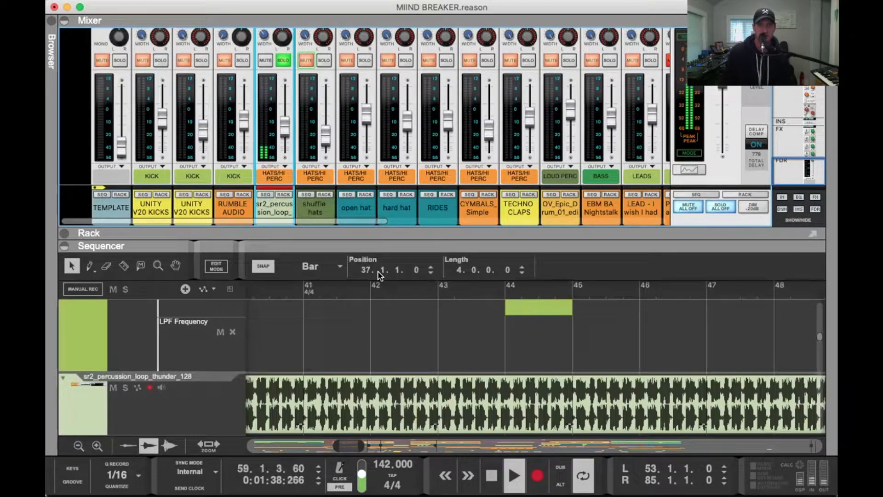
{"action": "left_click", "coordinate": [231, 384]}
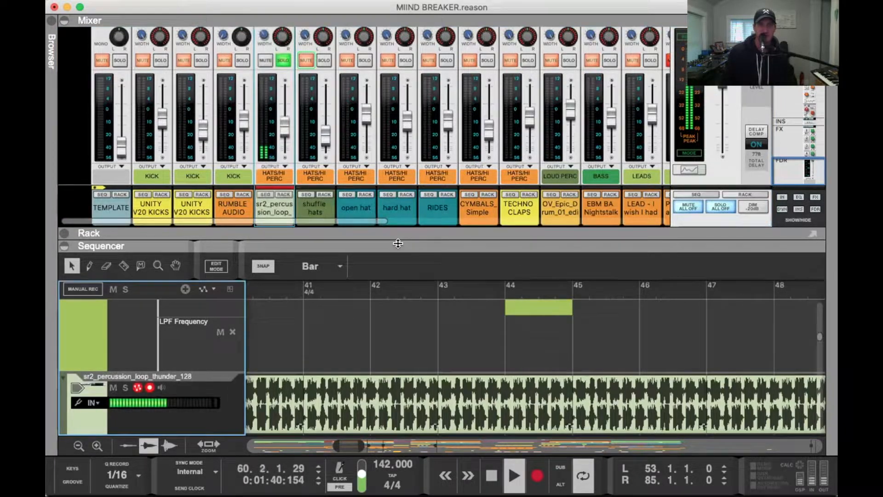
{"action": "left_click_drag", "start_coordinate": [358, 246], "coordinate": [358, 90]}
{"action": "left_click", "coordinate": [129, 448]}
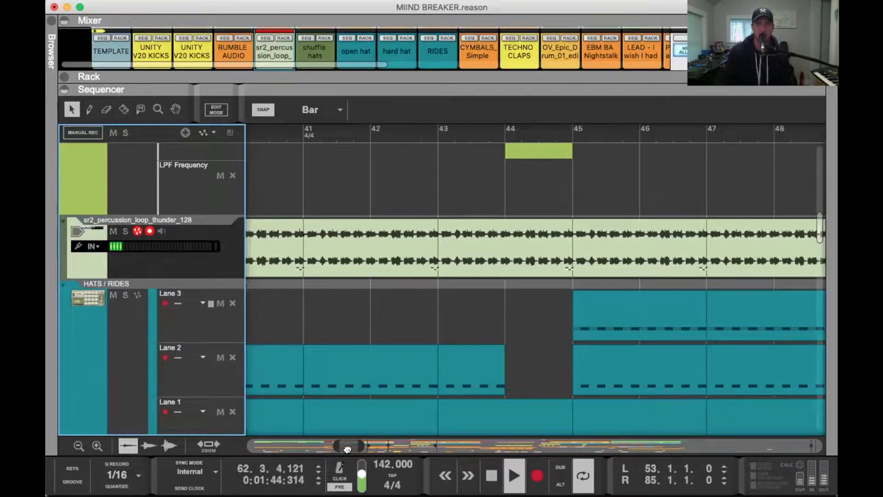
{"action": "left_click_drag", "start_coordinate": [349, 446], "coordinate": [343, 447]}
{"action": "key", "text": "space"}
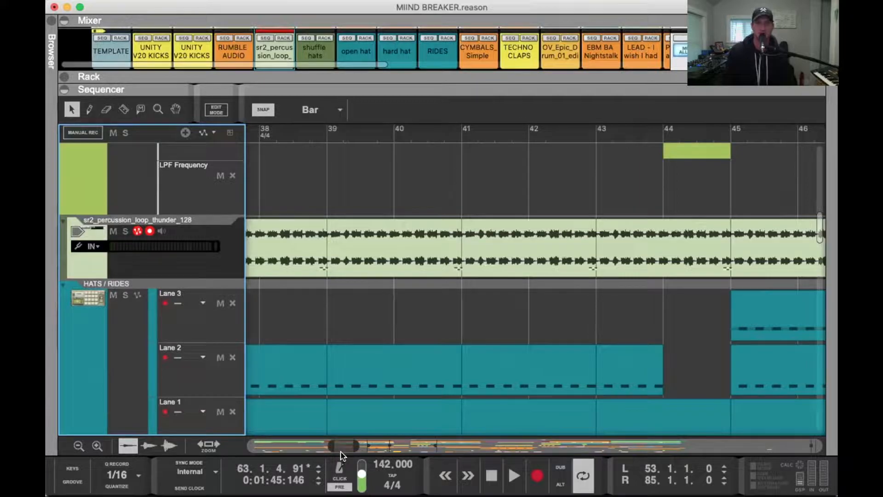
Play the percussion loop track from its start at bar 37, then restart playback from the loop start at bar 53
{"action": "scroll", "coordinate": [351, 292], "scroll_direction": "left", "scroll_amount": 5}
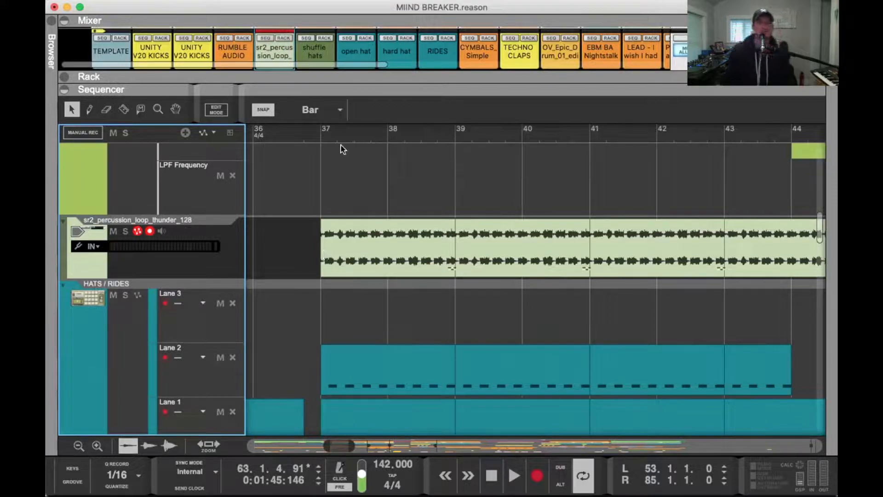
{"action": "left_click", "coordinate": [319, 136]}
{"action": "key", "text": "space"}
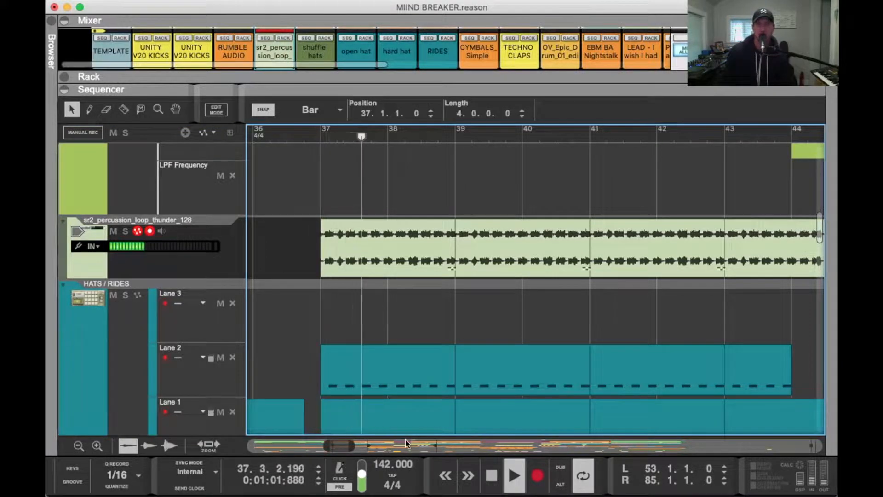
{"action": "key", "text": "space"}
{"action": "key", "text": "KP_1"}
{"action": "key", "text": "space"}
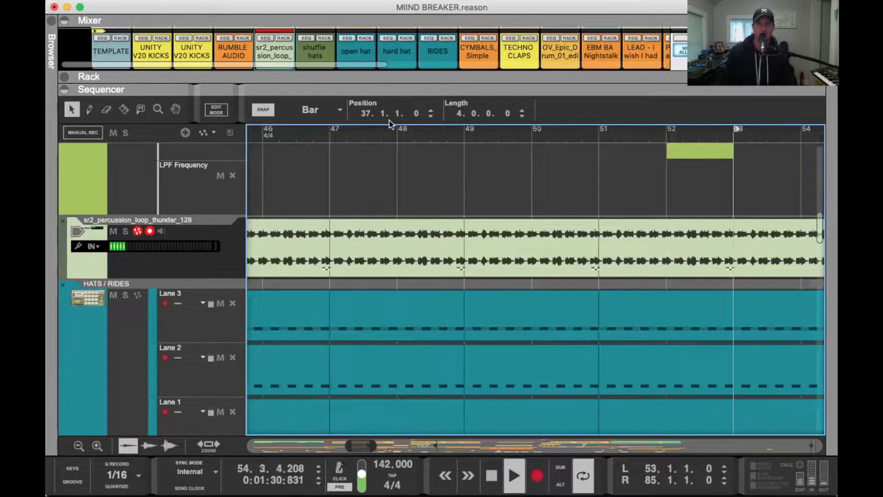
Show the mixer and rack for the percussion loop channel and open its FabFilter Pro-Q 3 with the full curve in view
{"action": "double_click", "coordinate": [379, 75]}
{"action": "key", "text": "F5"}
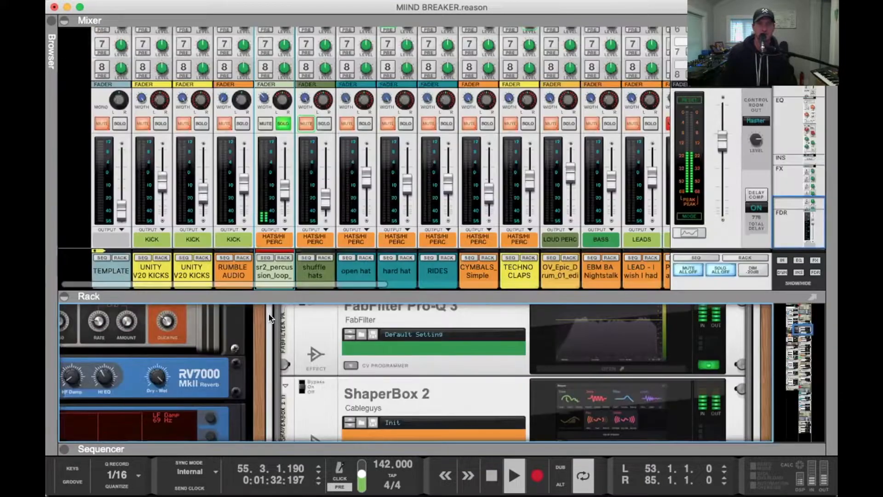
{"action": "double_click", "coordinate": [452, 261]}
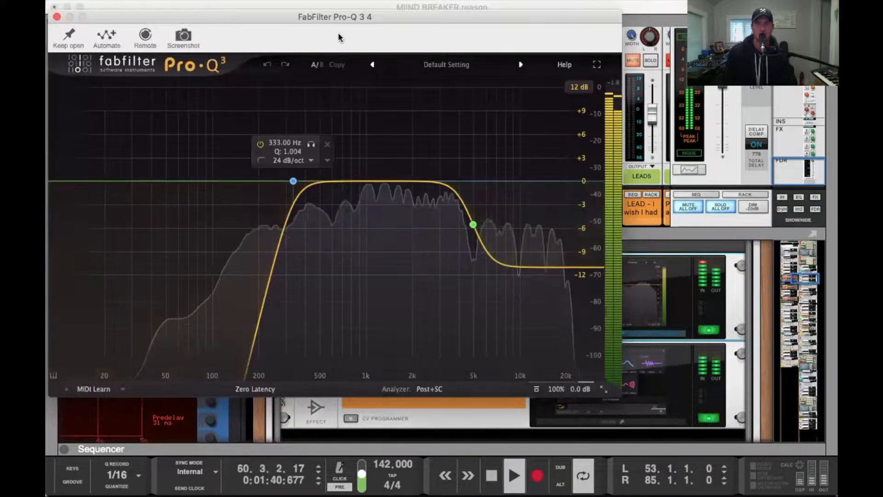
{"action": "left_click_drag", "start_coordinate": [191, 7], "coordinate": [253, 16]}
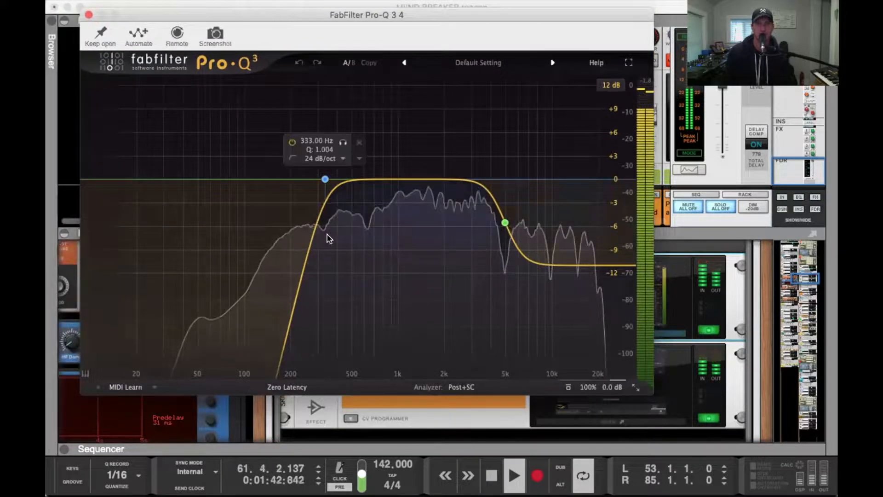
Compare the percussion loop with Pro-Q 3 bypassed and active while the loop plays, and close the equalizer
{"action": "left_click", "coordinate": [568, 388]}
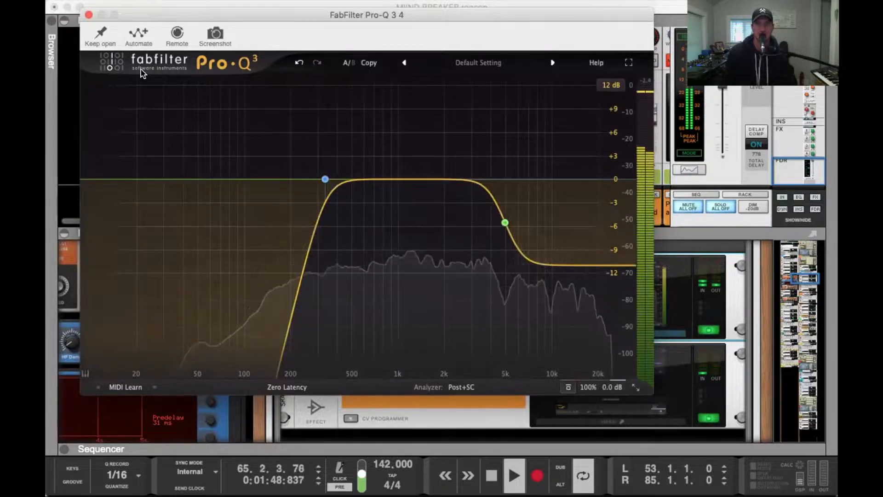
{"action": "key", "text": "space"}
{"action": "key", "text": "space"}
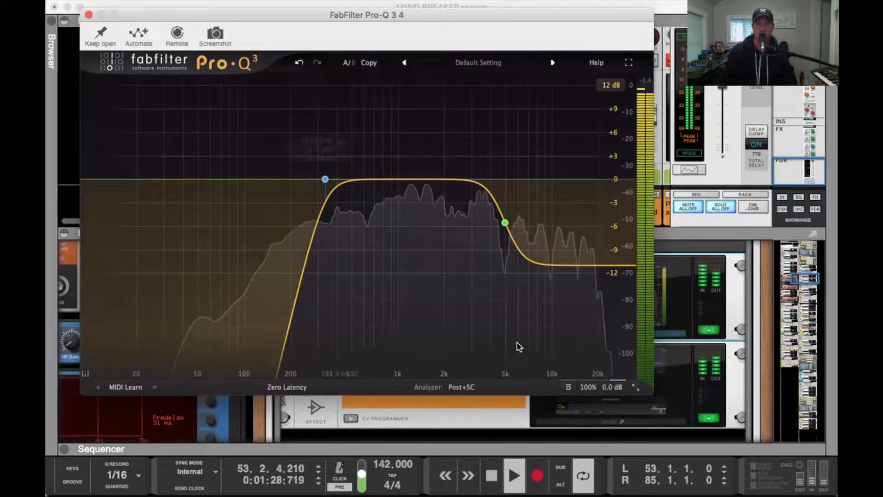
{"action": "left_click", "coordinate": [569, 387]}
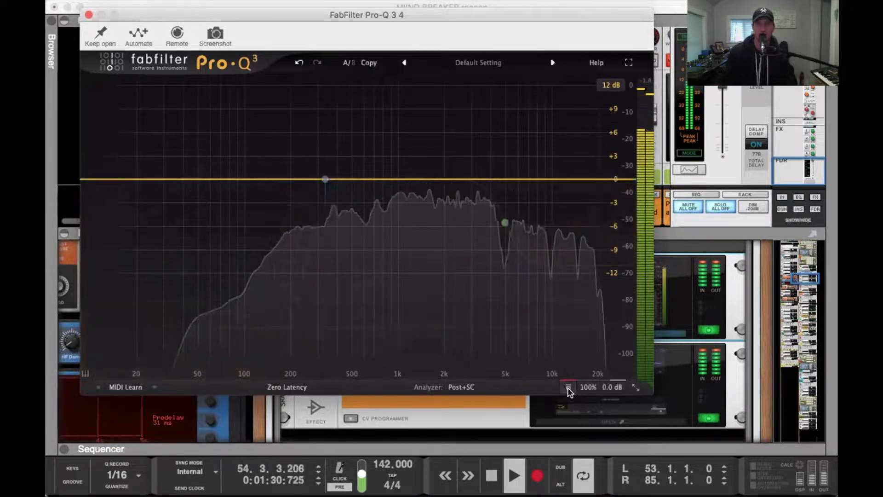
{"action": "left_click", "coordinate": [568, 388]}
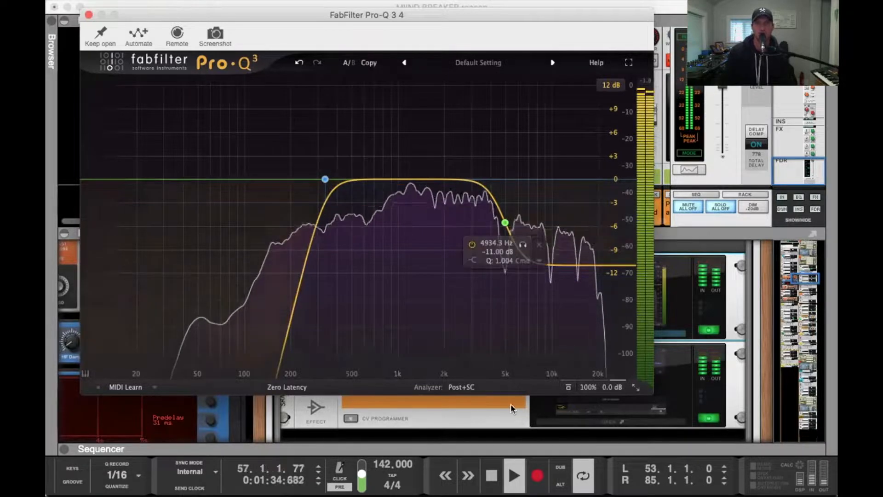
{"action": "left_click", "coordinate": [568, 388]}
{"action": "left_click", "coordinate": [568, 387]}
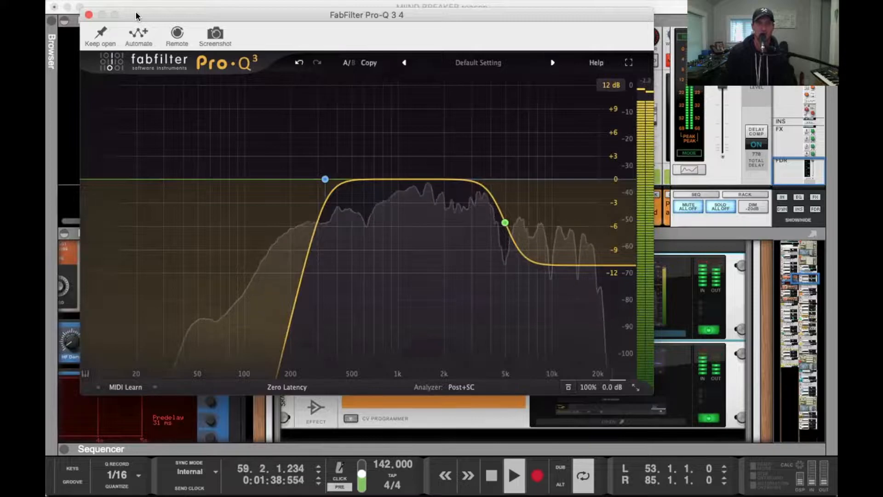
{"action": "left_click_drag", "start_coordinate": [137, 15], "coordinate": [156, 15]}
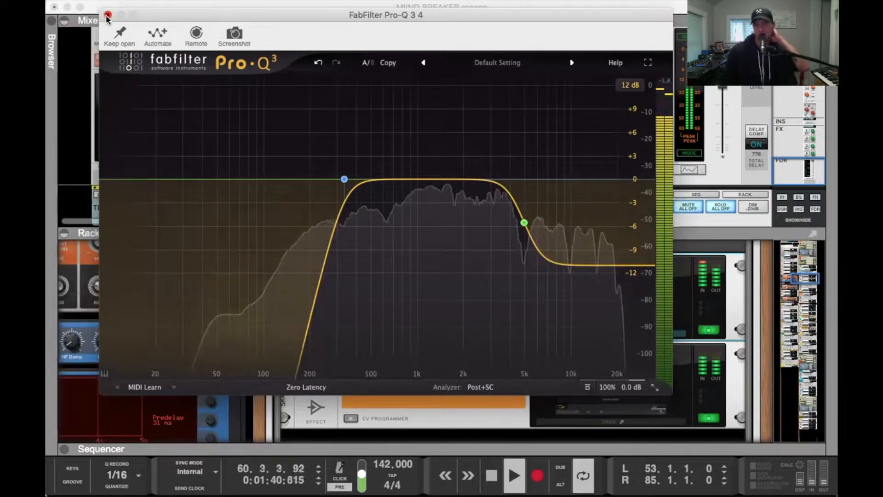
{"action": "left_click", "coordinate": [108, 15]}
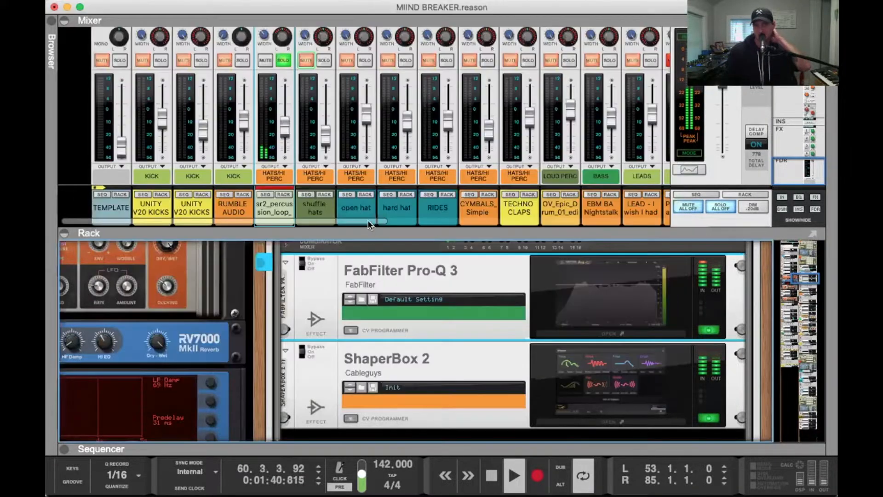
Open the percussion loop's ShaperBox 2 and restart the loop to examine its volume shaping curve
{"action": "left_click", "coordinate": [616, 420]}
{"action": "left_click_drag", "start_coordinate": [556, 163], "coordinate": [348, 38]}
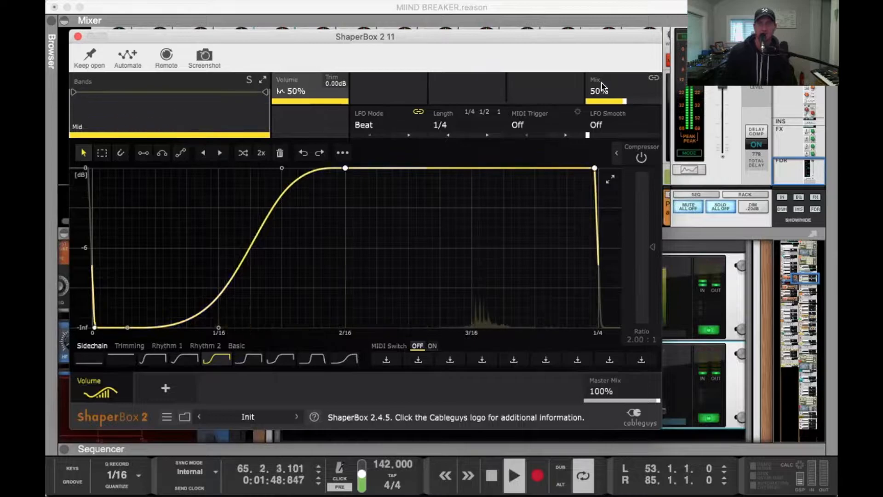
{"action": "key", "text": "space"}
{"action": "key", "text": "space"}
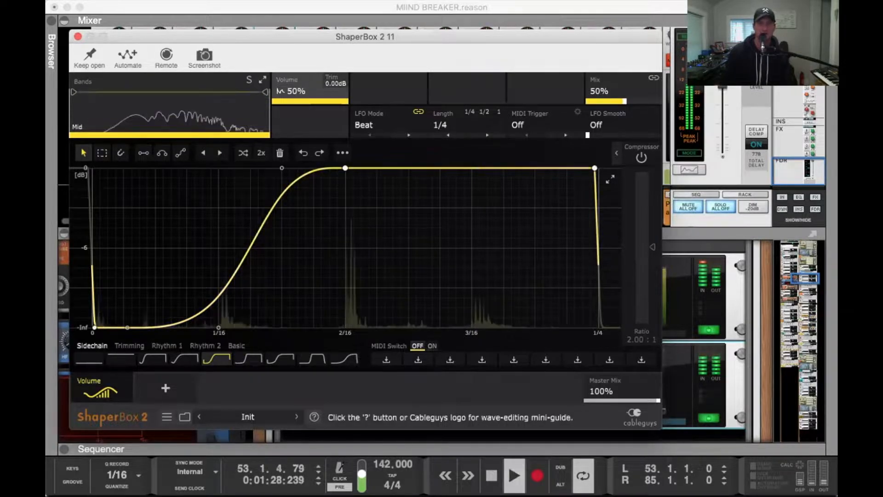
Compare the percussion loop with ShaperBox 2's Volume shaper off and on, close the plugin and stop playback
{"action": "mouse_move", "coordinate": [82, 395]}
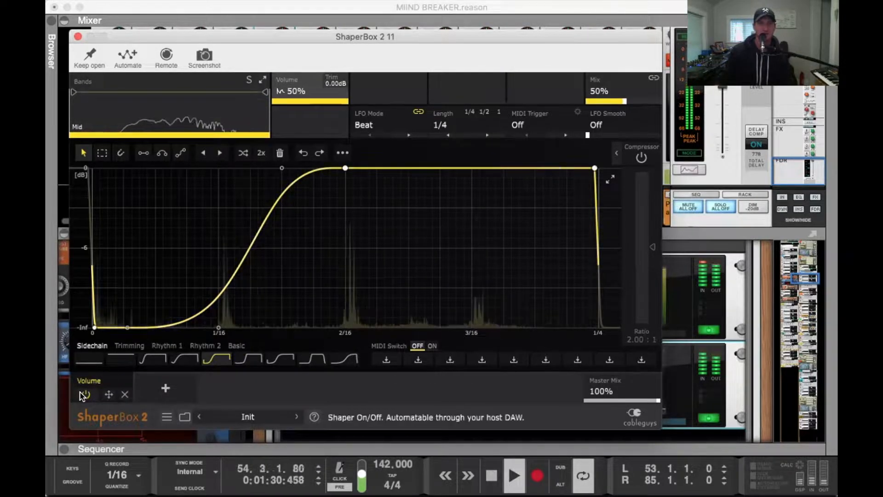
{"action": "left_click", "coordinate": [83, 395]}
{"action": "mouse_move", "coordinate": [84, 396]}
{"action": "left_click", "coordinate": [84, 395]}
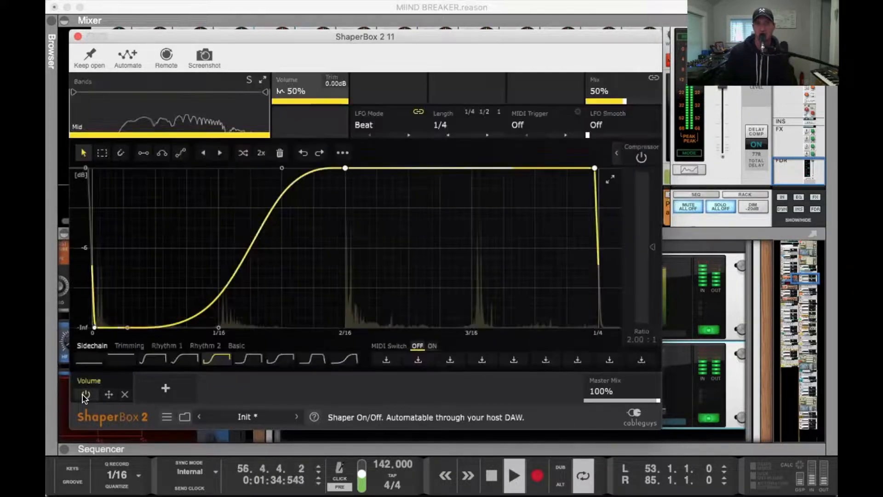
{"action": "left_click", "coordinate": [78, 36]}
{"action": "key", "text": "space"}
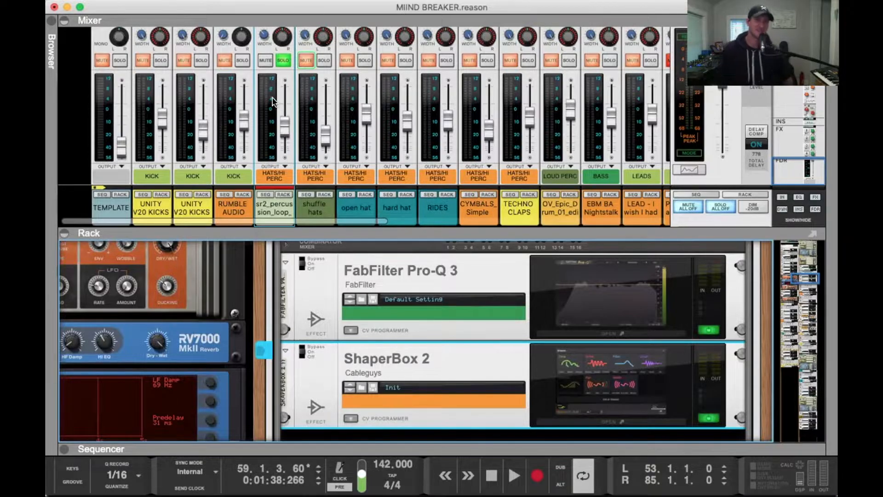
Move the solo from the percussion loop to the open hat channel, start playback and add the hard hat to the solo
{"action": "left_click", "coordinate": [284, 61]}
{"action": "key", "text": "space"}
{"action": "key", "text": "space"}
{"action": "left_click", "coordinate": [284, 61]}
{"action": "left_click", "coordinate": [324, 62]}
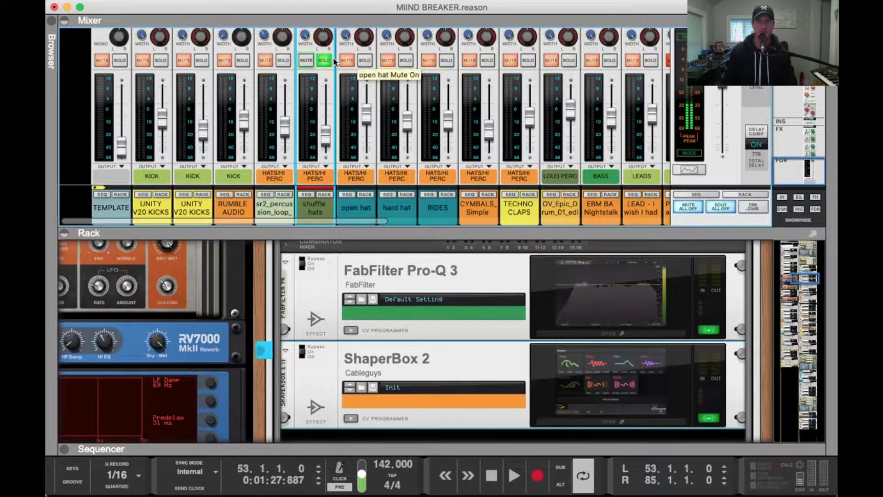
{"action": "left_click", "coordinate": [366, 60]}
{"action": "key", "text": "space"}
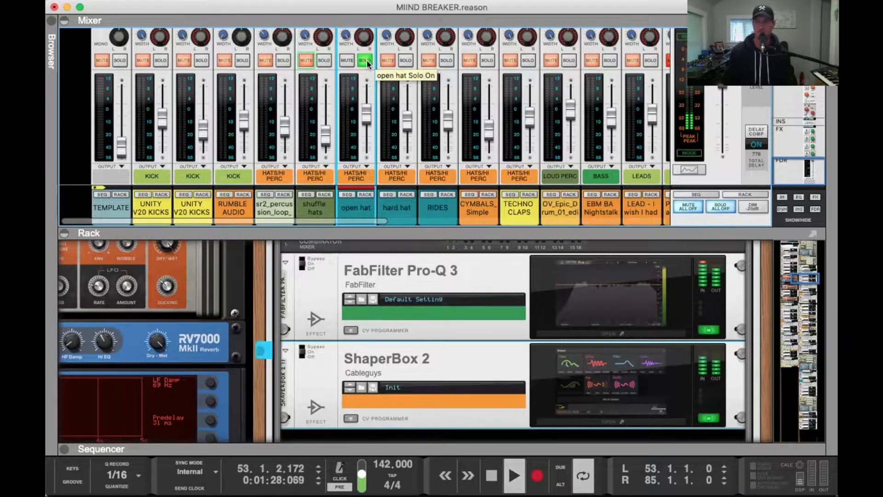
{"action": "left_click", "coordinate": [407, 53]}
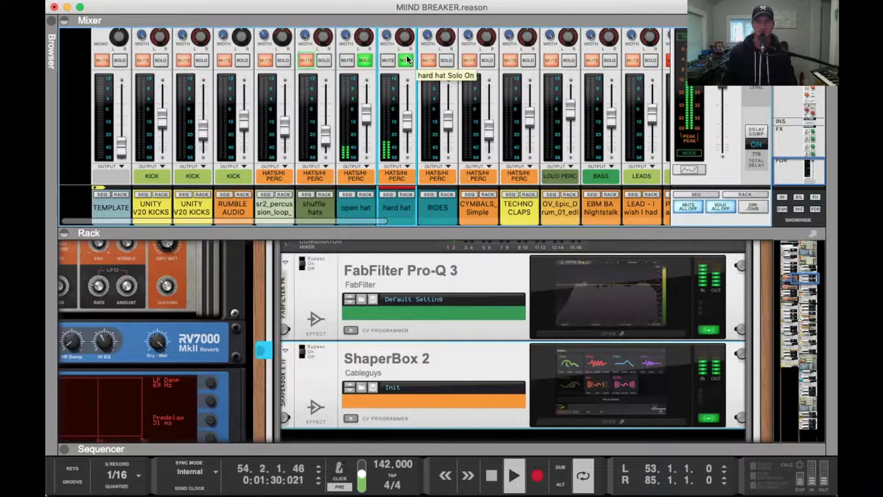
Show the open hat's Kong Drum Designer in an enlarged rack, select its closed hat pad 1 and stop playback
{"action": "left_click", "coordinate": [367, 194]}
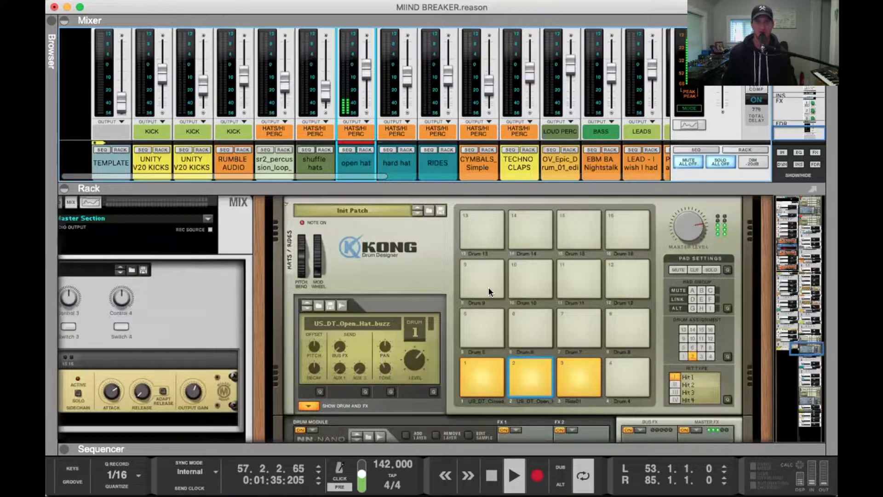
{"action": "left_click_drag", "start_coordinate": [502, 188], "coordinate": [506, 85]}
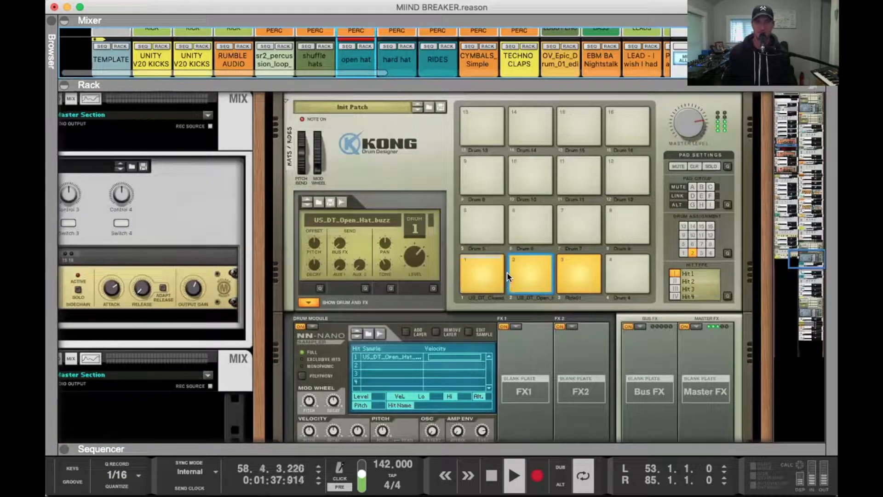
{"action": "left_click", "coordinate": [457, 277]}
{"action": "left_click", "coordinate": [474, 272]}
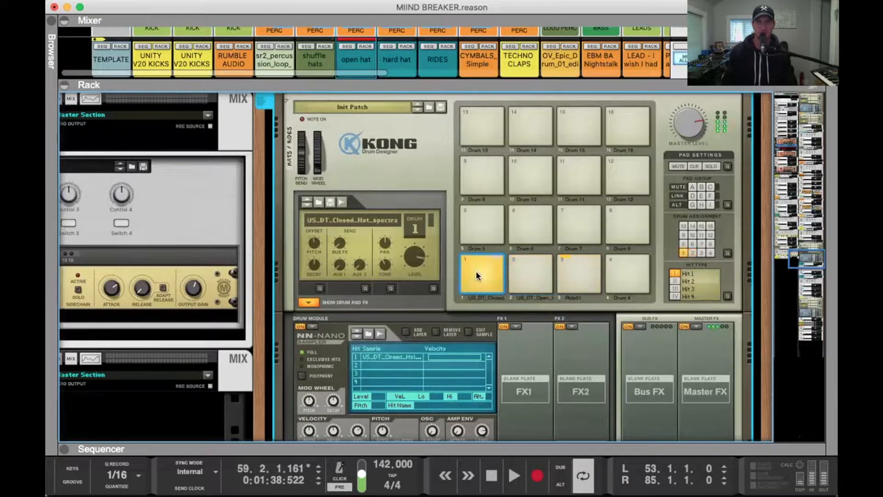
Examine Kong's hat sample settings and the hat and ride effect chains in the rack, resuming playback partway through
{"action": "scroll", "coordinate": [379, 241], "scroll_direction": "down", "scroll_amount": 5}
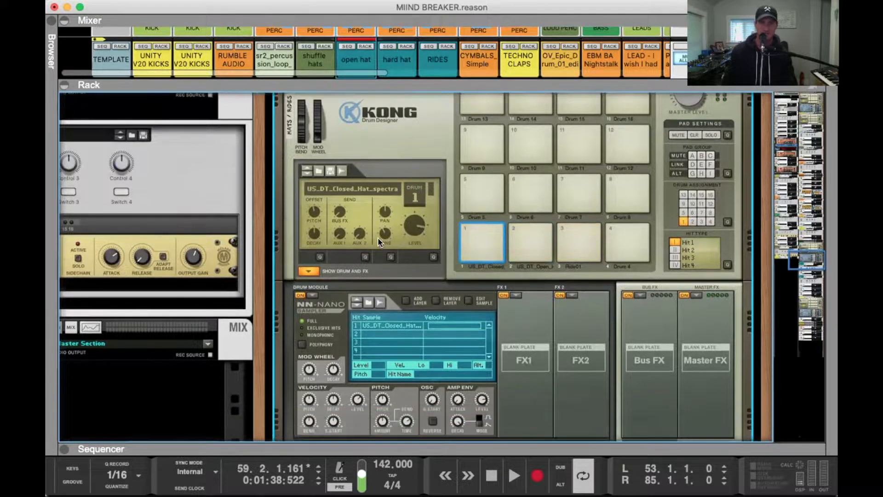
{"action": "scroll", "coordinate": [378, 237], "scroll_direction": "down", "scroll_amount": 6}
{"action": "scroll", "coordinate": [377, 236], "scroll_direction": "up", "scroll_amount": 11}
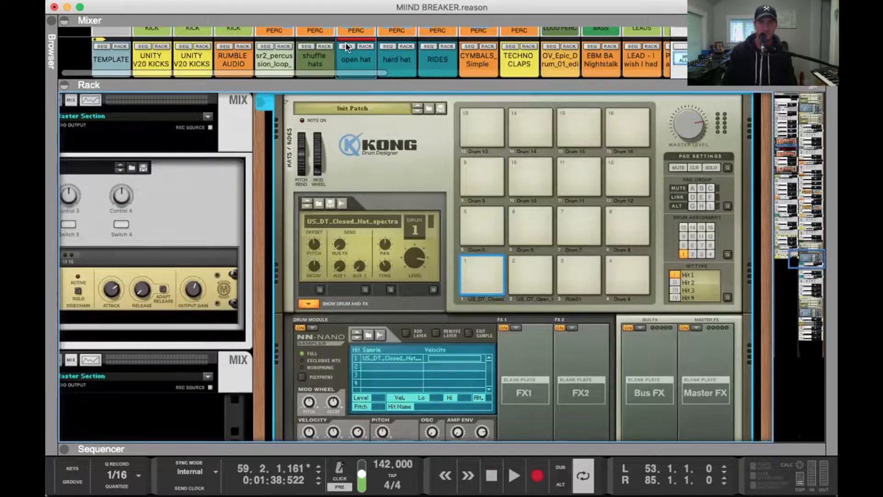
{"action": "scroll", "coordinate": [450, 227], "scroll_direction": "down", "scroll_amount": 15}
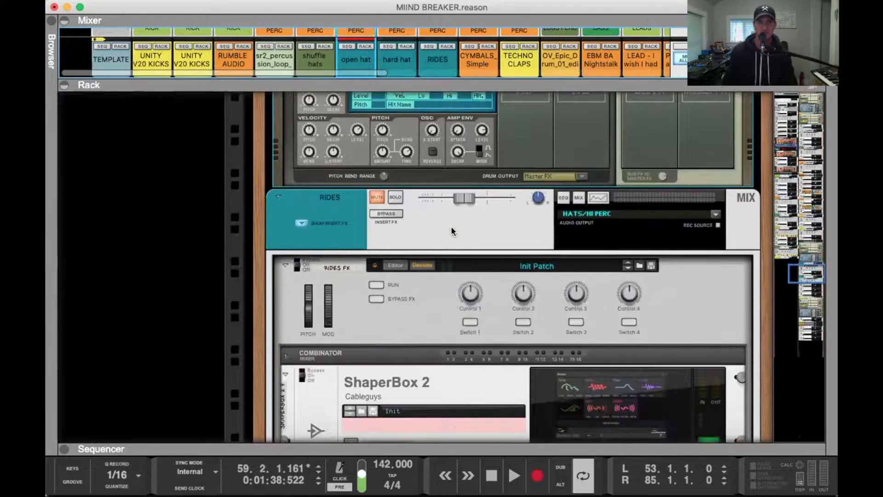
{"action": "scroll", "coordinate": [451, 228], "scroll_direction": "down", "scroll_amount": 1}
{"action": "key", "text": "space"}
{"action": "scroll", "coordinate": [474, 309], "scroll_direction": "down", "scroll_amount": 5}
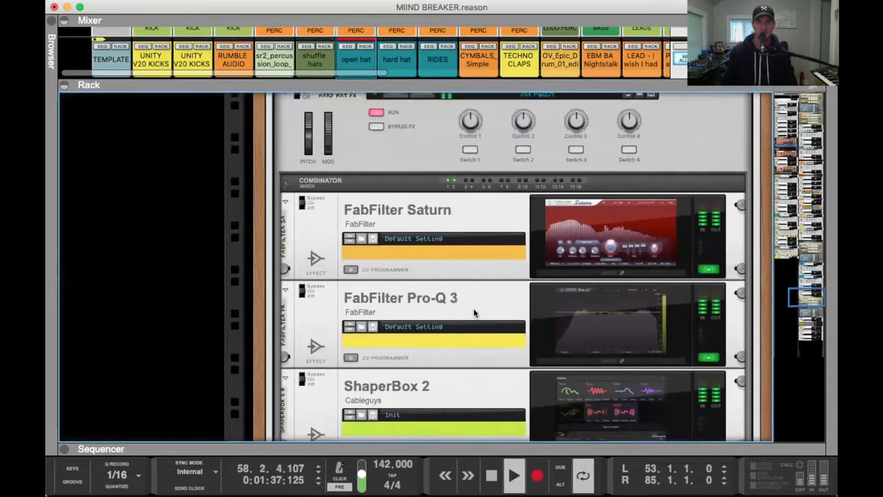
{"action": "scroll", "coordinate": [473, 308], "scroll_direction": "down", "scroll_amount": 15}
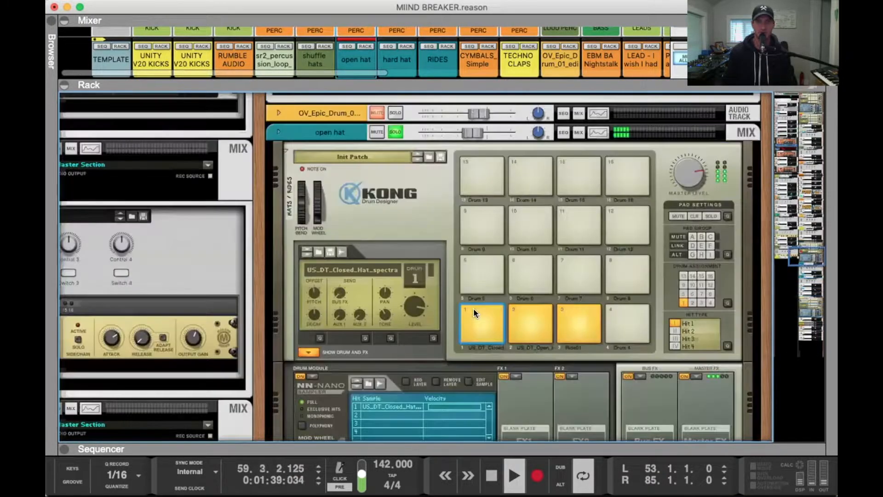
{"action": "scroll", "coordinate": [473, 308], "scroll_direction": "up", "scroll_amount": 12}
Show the mixer at full height, solo the hard hat channel instead of the open hat, and play it briefly
{"action": "left_click_drag", "start_coordinate": [363, 85], "coordinate": [403, 459]}
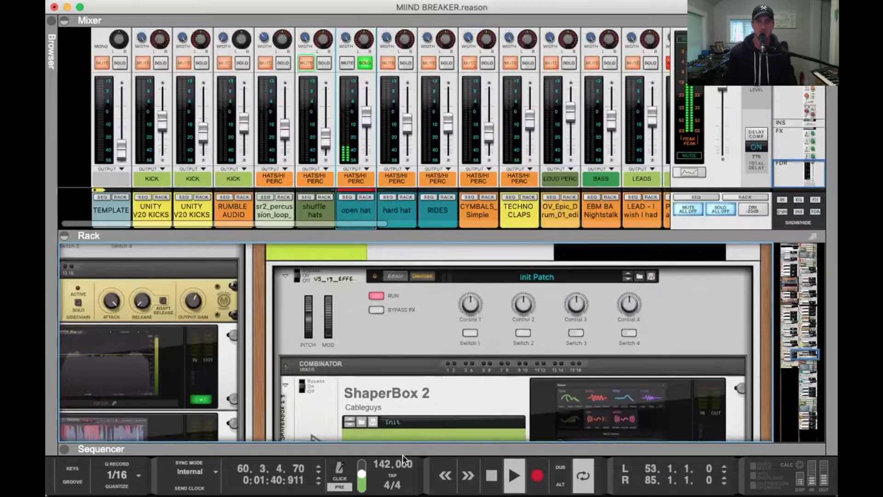
{"action": "key", "text": "F5"}
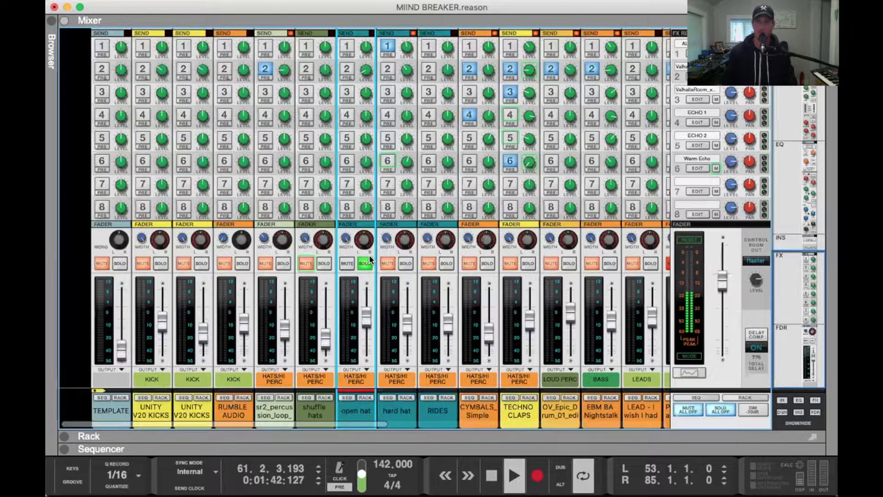
{"action": "key", "text": "space"}
{"action": "left_click", "coordinate": [365, 259]}
{"action": "left_click", "coordinate": [405, 263]}
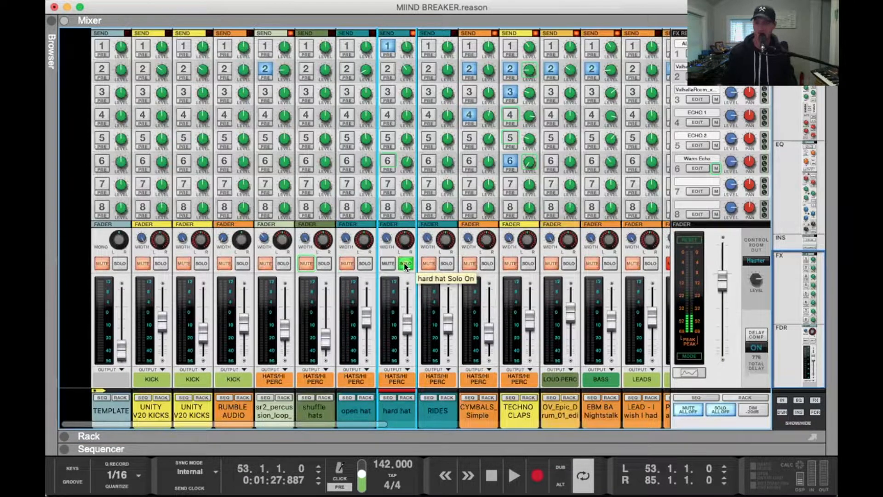
{"action": "key", "text": "space"}
{"action": "key", "text": "space"}
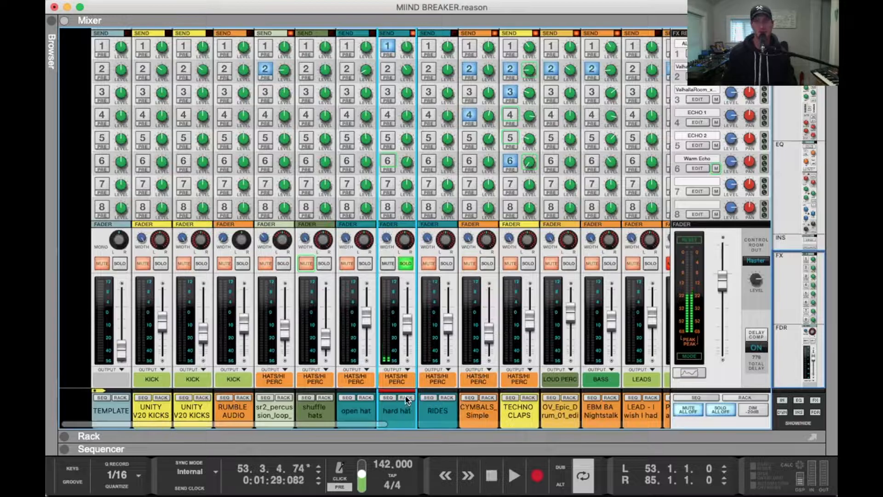
Show the hard hat's Kong Drum Designer in an enlarged rack and focus on its closed hat pad 1
{"action": "left_click", "coordinate": [406, 398]}
{"action": "left_click_drag", "start_coordinate": [517, 230], "coordinate": [515, 107]}
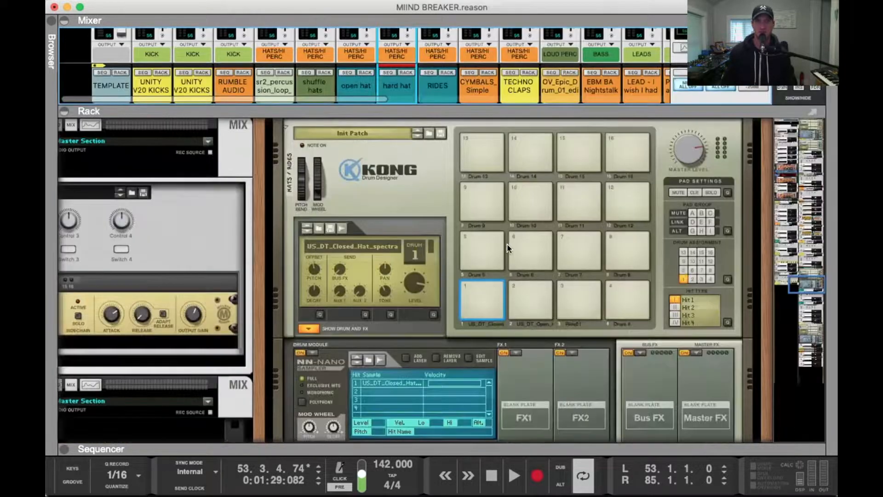
{"action": "scroll", "coordinate": [534, 288], "scroll_direction": "down", "scroll_amount": 6}
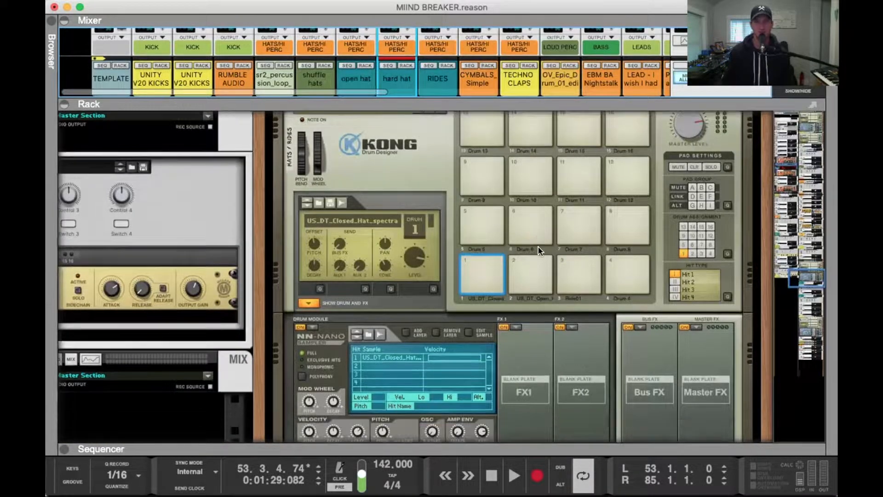
{"action": "scroll", "coordinate": [540, 251], "scroll_direction": "up", "scroll_amount": 7}
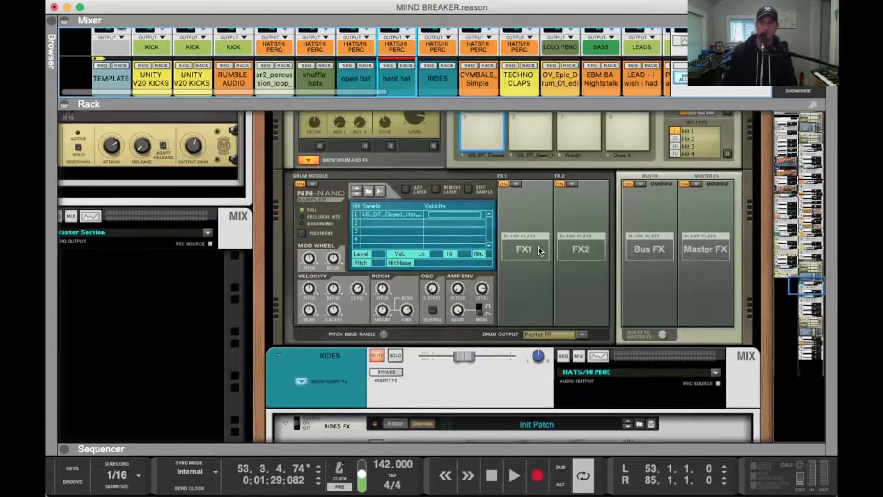
{"action": "scroll", "coordinate": [539, 251], "scroll_direction": "down", "scroll_amount": 2}
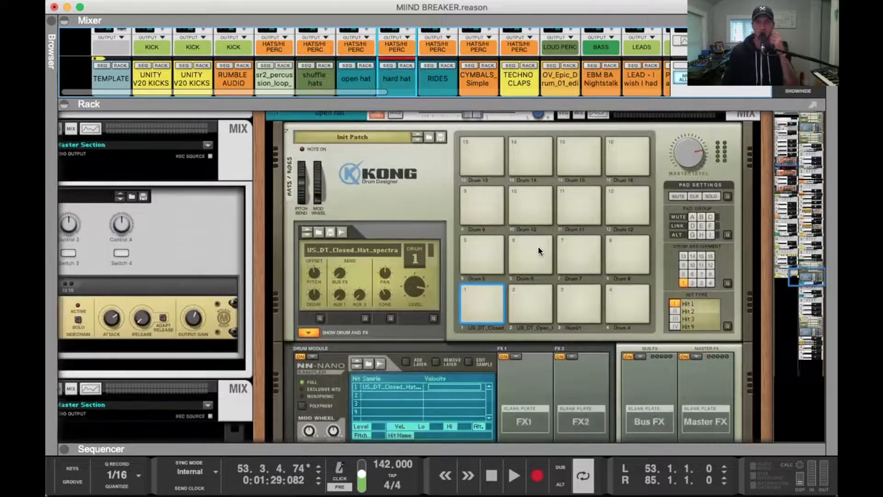
{"action": "left_click", "coordinate": [484, 250]}
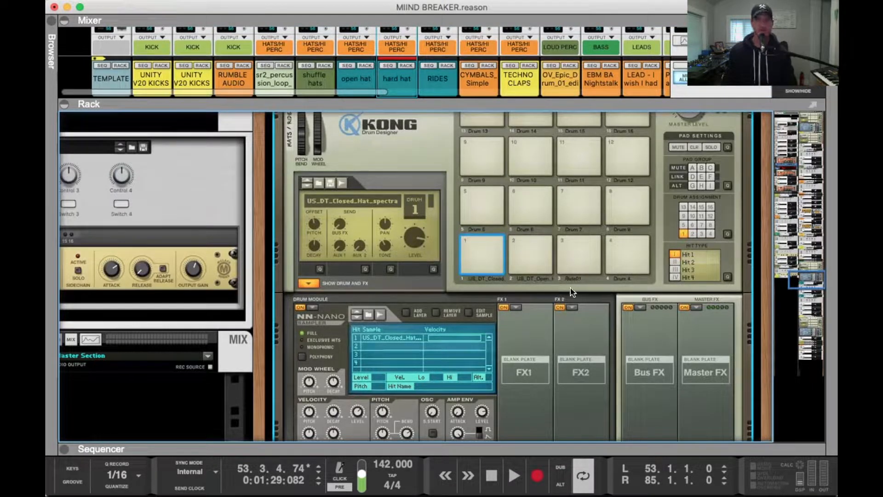
Unfold the open hat mix channel on the rack's rear, trace Kong's main output cables to it, and check pad 1's drum output on the front
{"action": "key", "text": "Tab"}
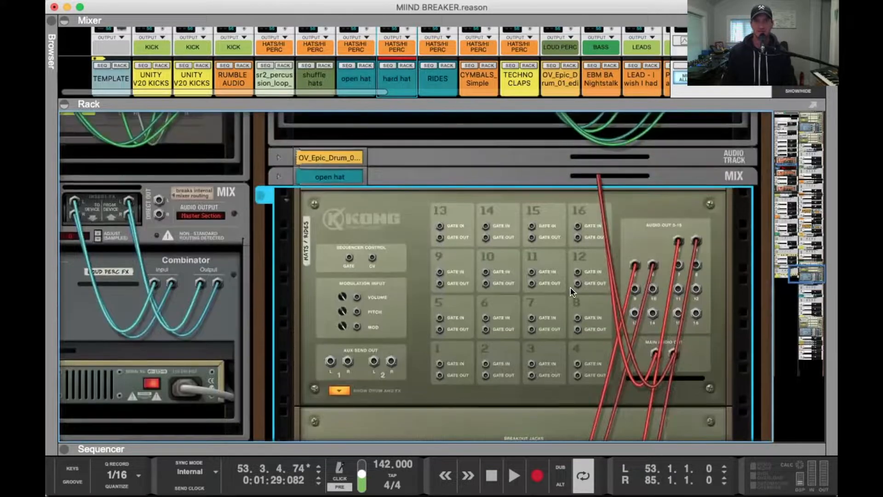
{"action": "left_click", "coordinate": [279, 177]}
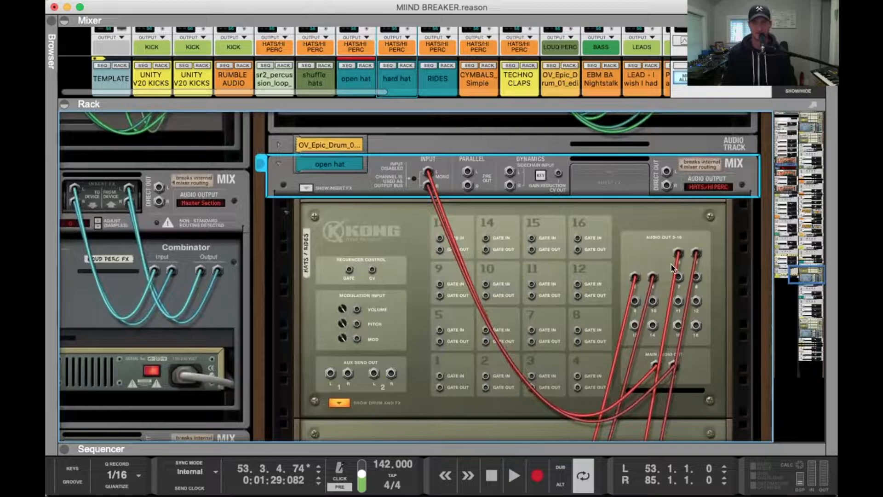
{"action": "key", "text": "Tab"}
{"action": "scroll", "coordinate": [598, 317], "scroll_direction": "down", "scroll_amount": 5}
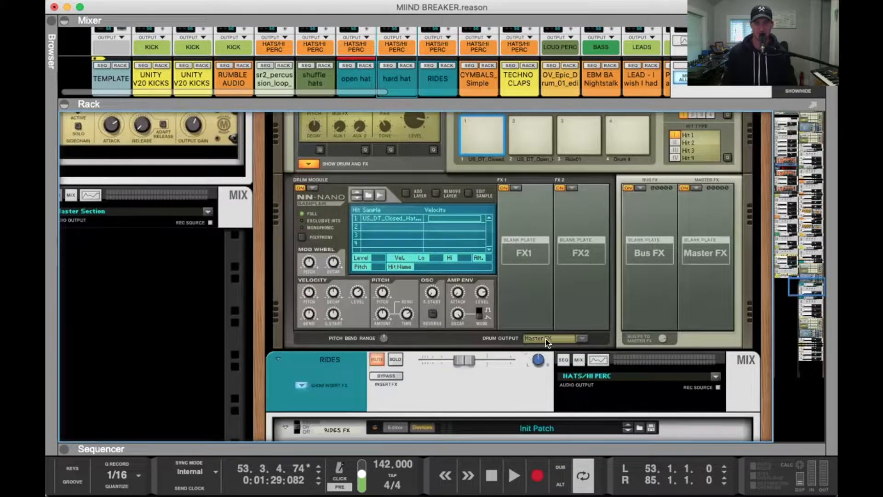
{"action": "scroll", "coordinate": [582, 304], "scroll_direction": "up", "scroll_amount": 1}
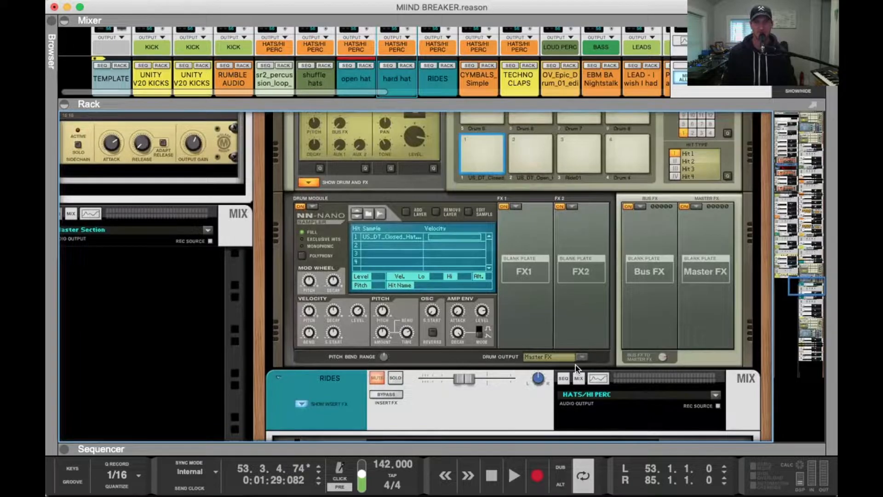
Select Kong's open hat pad 2 and trace Kong's output cables on the rack's rear to the RIDES and hard hat channels
{"action": "left_click", "coordinate": [537, 153]}
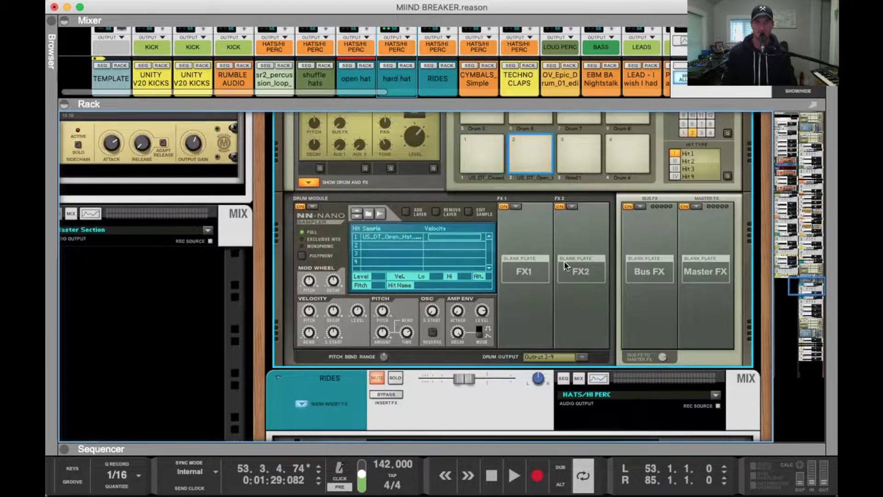
{"action": "key", "text": "Tab"}
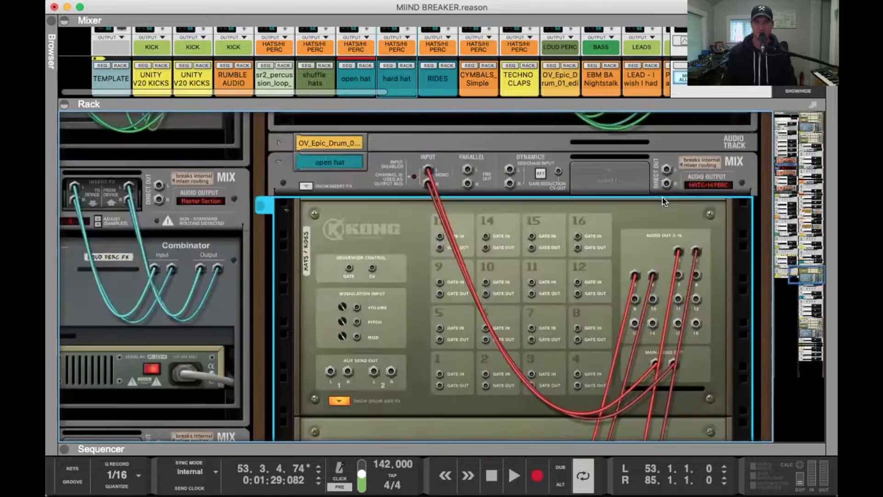
{"action": "scroll", "coordinate": [528, 339], "scroll_direction": "down", "scroll_amount": 15}
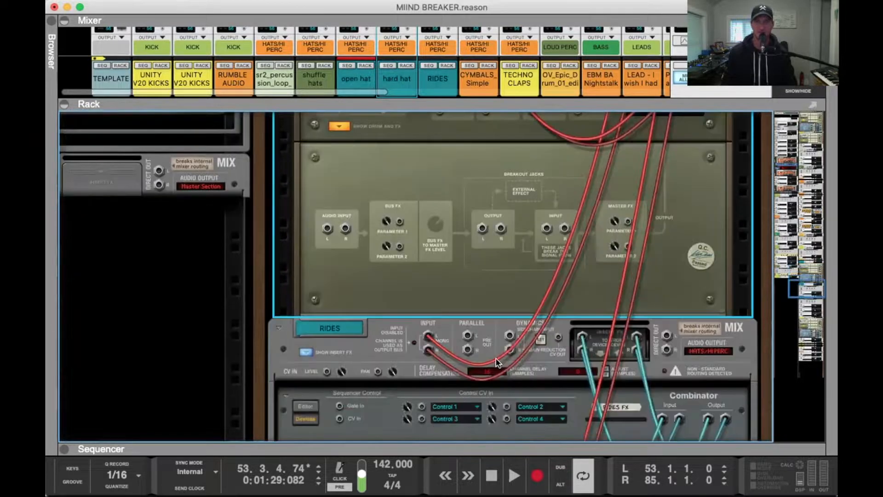
{"action": "scroll", "coordinate": [468, 313], "scroll_direction": "down", "scroll_amount": 15}
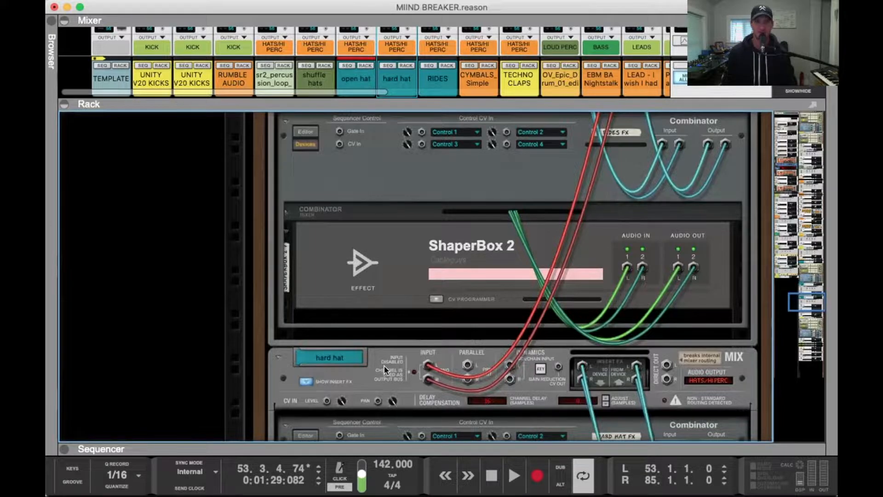
Return to the rack's front, open FabFilter Saturn in the HARD HAT FX combinator and start playback
{"action": "key", "text": "Tab"}
{"action": "scroll", "coordinate": [431, 319], "scroll_direction": "down", "scroll_amount": 5}
{"action": "scroll", "coordinate": [431, 318], "scroll_direction": "down", "scroll_amount": 8}
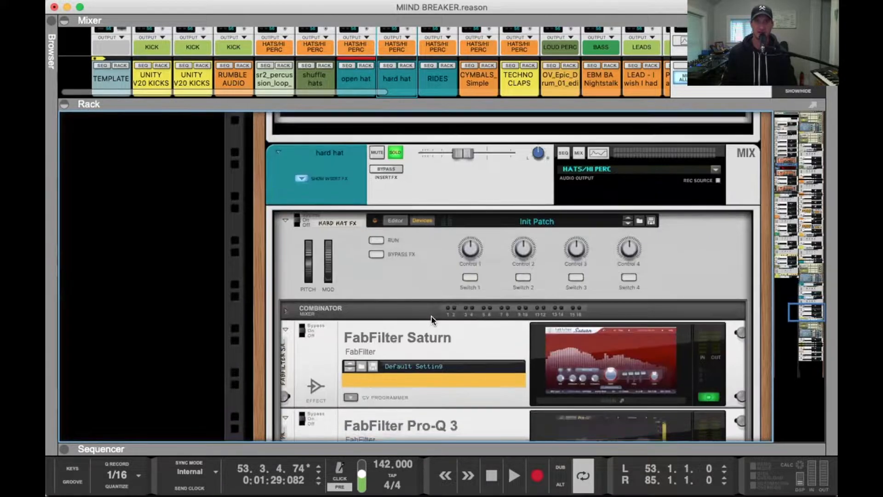
{"action": "left_click", "coordinate": [621, 357]}
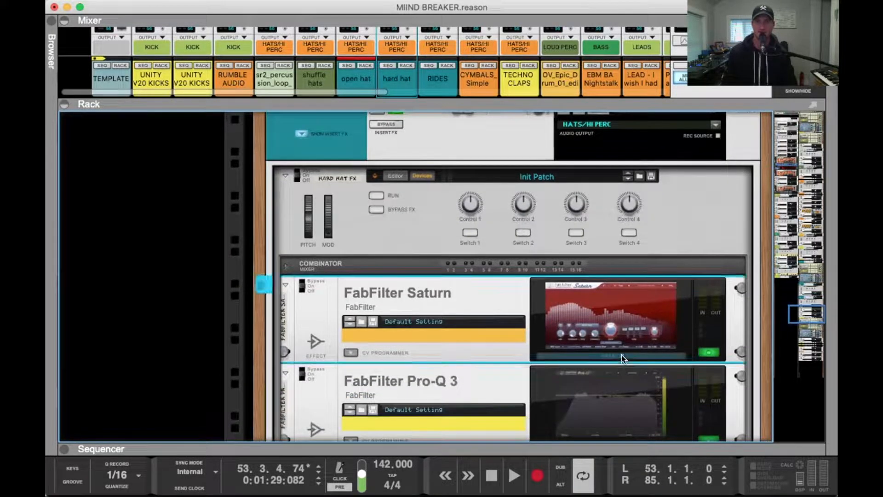
{"action": "left_click_drag", "start_coordinate": [381, 381], "coordinate": [367, 70]}
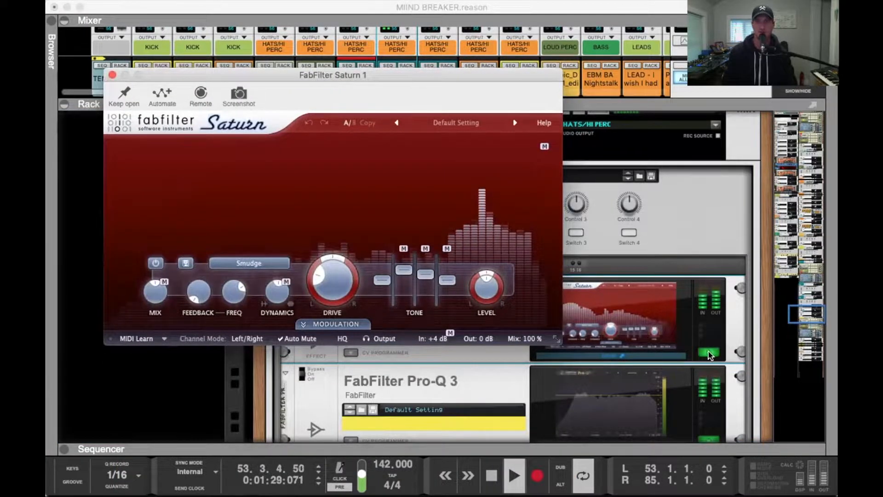
Close Saturn's window and switch off FabFilter Saturn, FabFilter Pro-Q 3 and ShaperBox 2 in the hard hat's effect chain during playback
{"action": "left_click", "coordinate": [709, 340]}
{"action": "scroll", "coordinate": [710, 339], "scroll_direction": "down", "scroll_amount": 3}
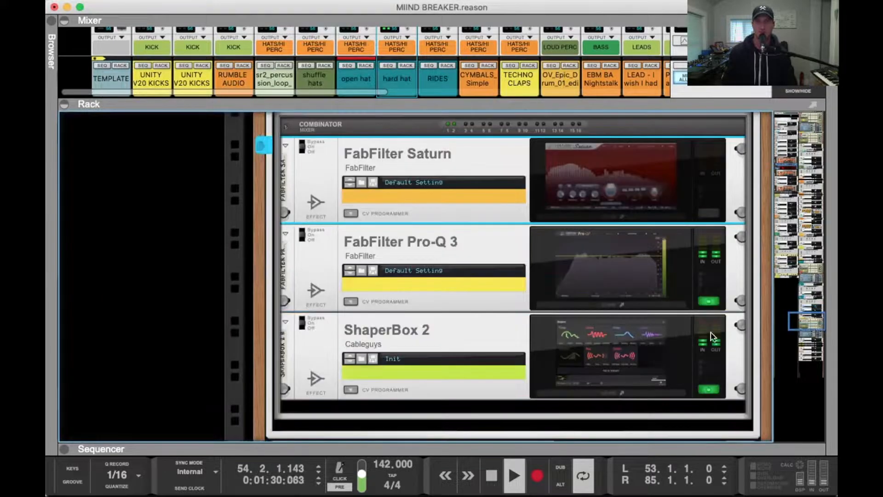
{"action": "left_click", "coordinate": [713, 303]}
{"action": "left_click", "coordinate": [709, 391]}
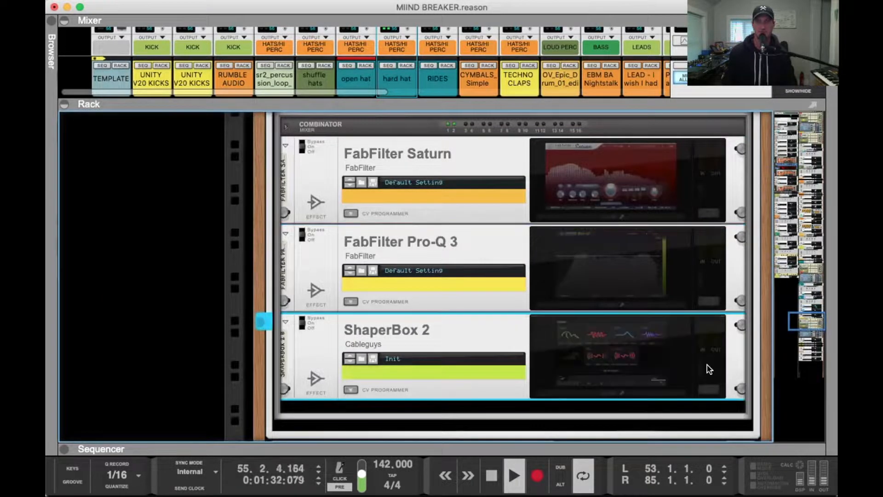
{"action": "scroll", "coordinate": [708, 365], "scroll_direction": "up", "scroll_amount": 2}
{"action": "scroll", "coordinate": [712, 353], "scroll_direction": "down", "scroll_amount": 1}
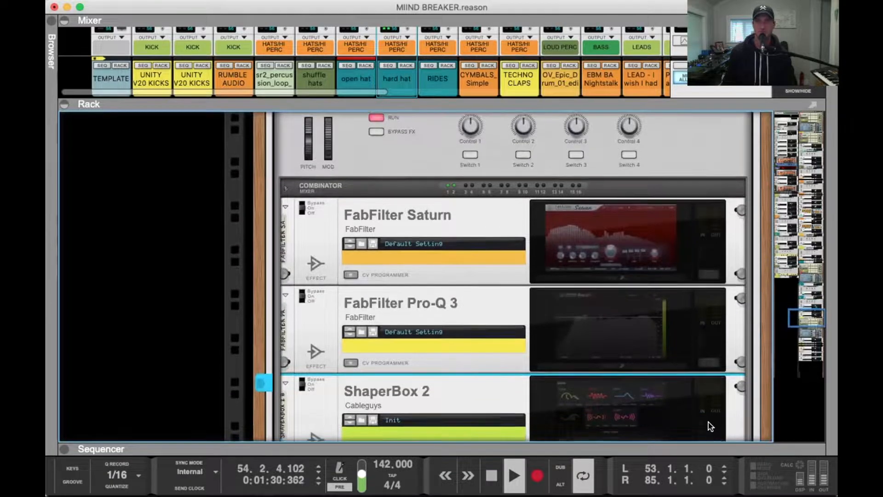
Switch ShaperBox 2, FabFilter Pro-Q 3 and FabFilter Saturn back on one at a time while the hard hat plays
{"action": "scroll", "coordinate": [709, 423], "scroll_direction": "down", "scroll_amount": 2}
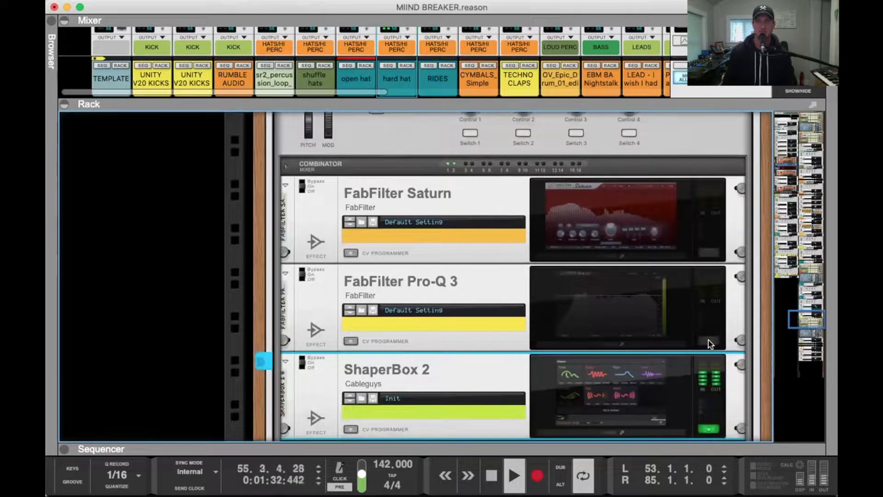
{"action": "left_click", "coordinate": [710, 342]}
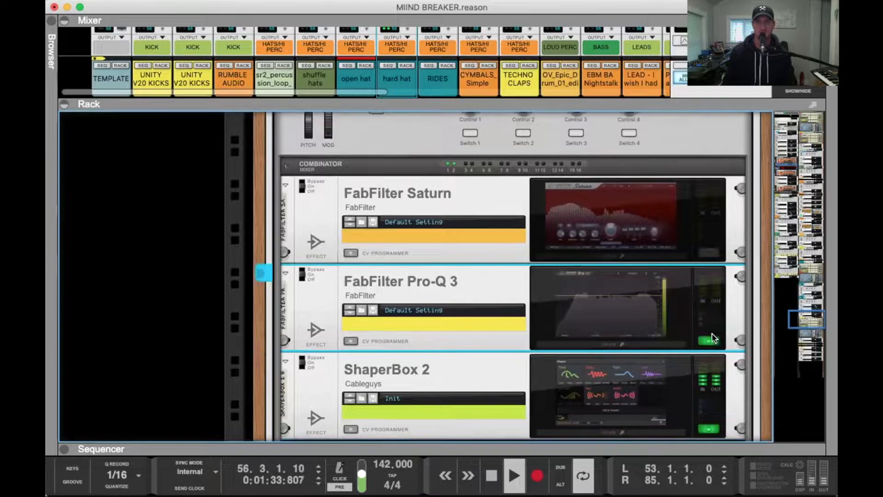
{"action": "left_click", "coordinate": [707, 253]}
Open FabFilter Saturn, view its distortion styles while keeping Smudge, play the hard hat and close the plugin window
{"action": "left_click", "coordinate": [657, 255]}
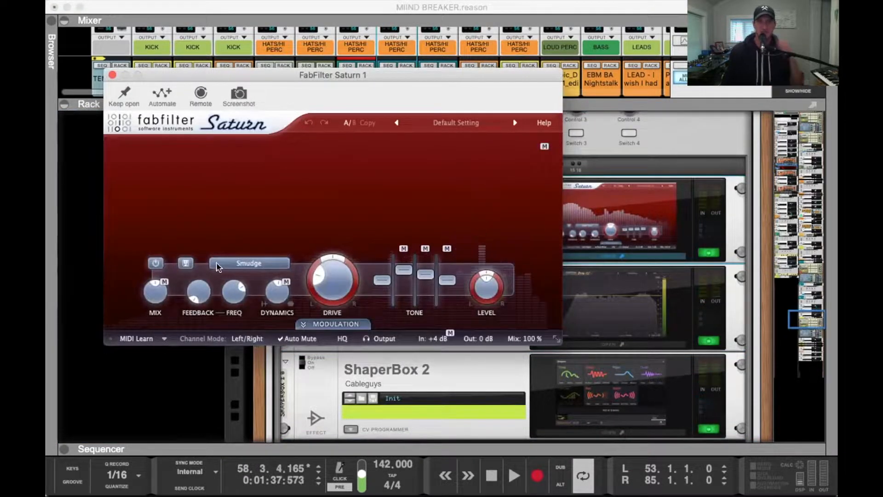
{"action": "left_click", "coordinate": [218, 266]}
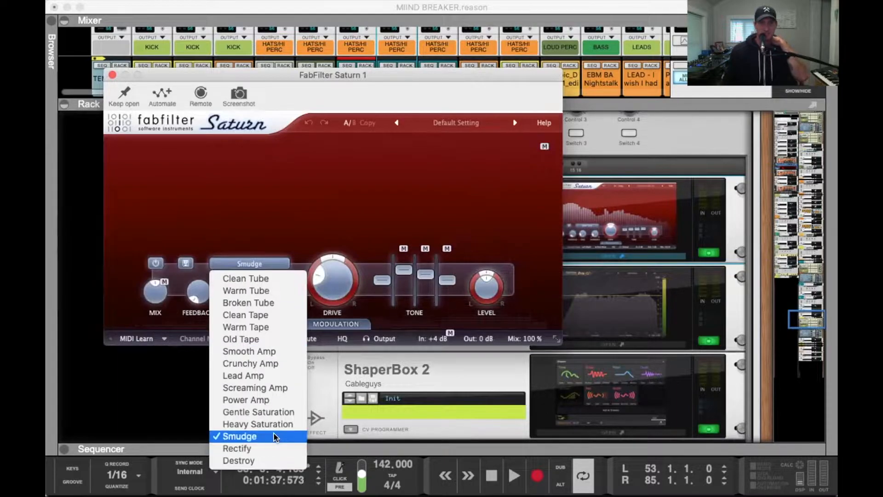
{"action": "left_click", "coordinate": [285, 192]}
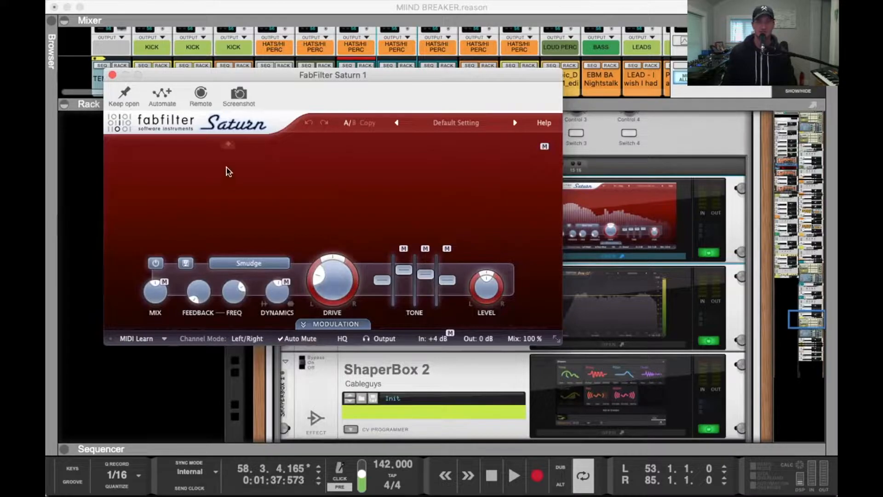
{"action": "key", "text": "space"}
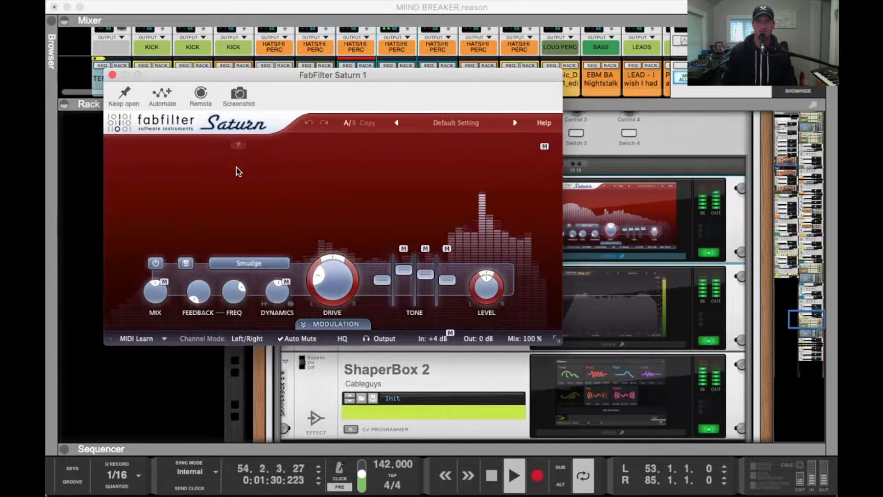
{"action": "left_click", "coordinate": [649, 252]}
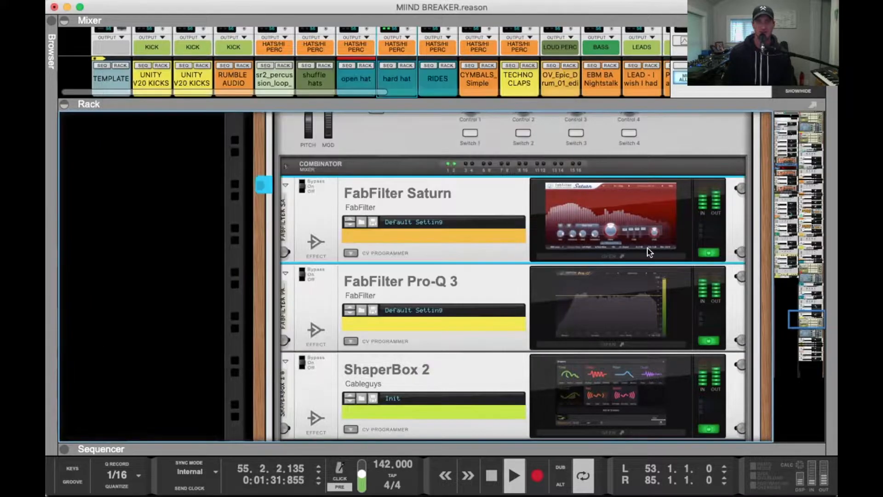
Open the hard hat's FabFilter Pro-Q 3, audition its narrow cut band during playback, stop playback and close the equalizer
{"action": "left_click", "coordinate": [639, 341]}
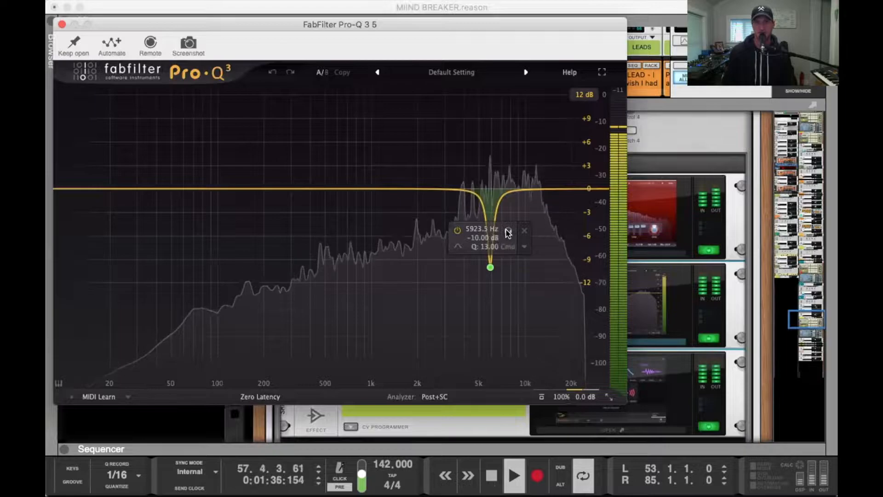
{"action": "left_click", "coordinate": [508, 231]}
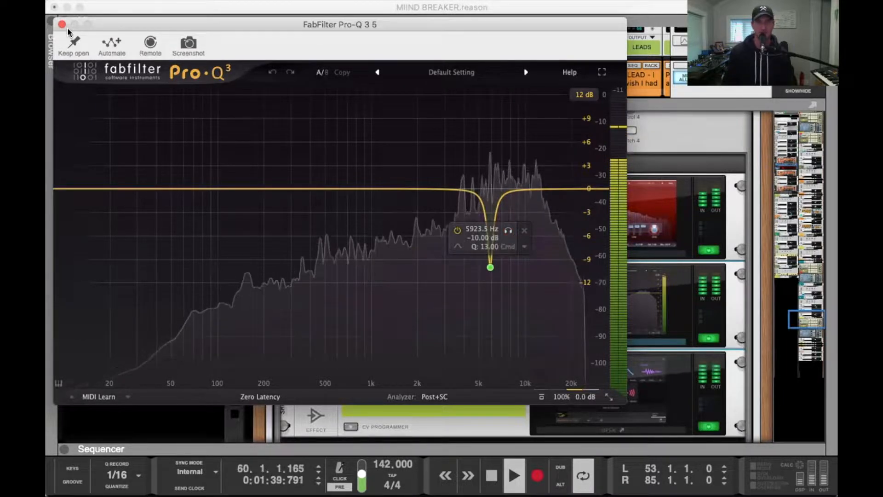
{"action": "key", "text": "space"}
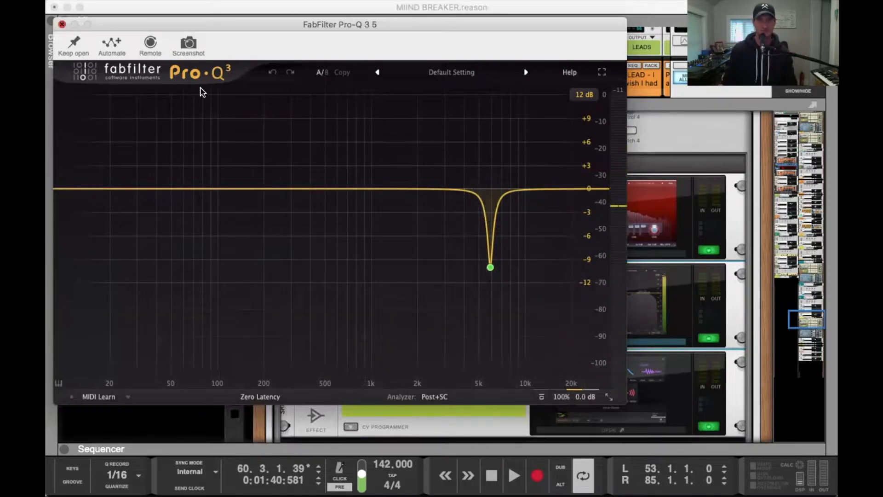
{"action": "key", "text": "super+w"}
Open the hard hat's ShaperBox 2 and compare the sound in playback with its Volume shaper switched off and back on
{"action": "scroll", "coordinate": [429, 225], "scroll_direction": "down", "scroll_amount": 3}
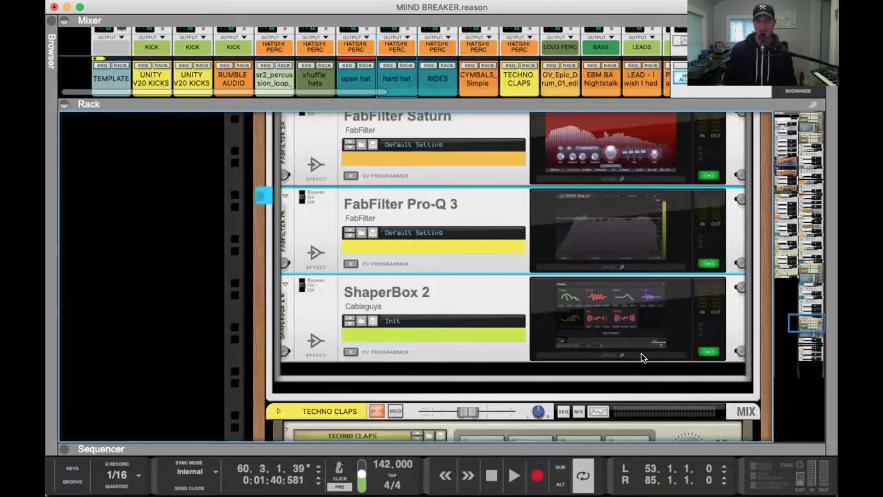
{"action": "left_click", "coordinate": [643, 358]}
{"action": "key", "text": "space"}
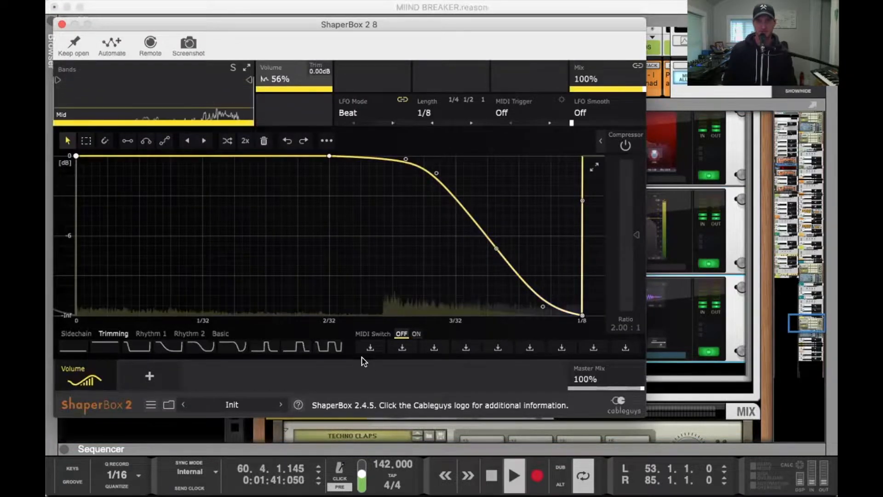
{"action": "key", "text": "space"}
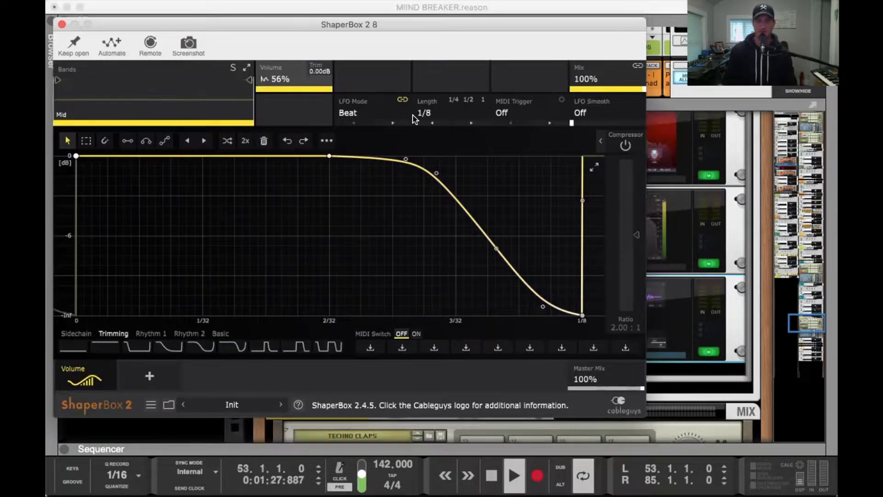
{"action": "key", "text": "space"}
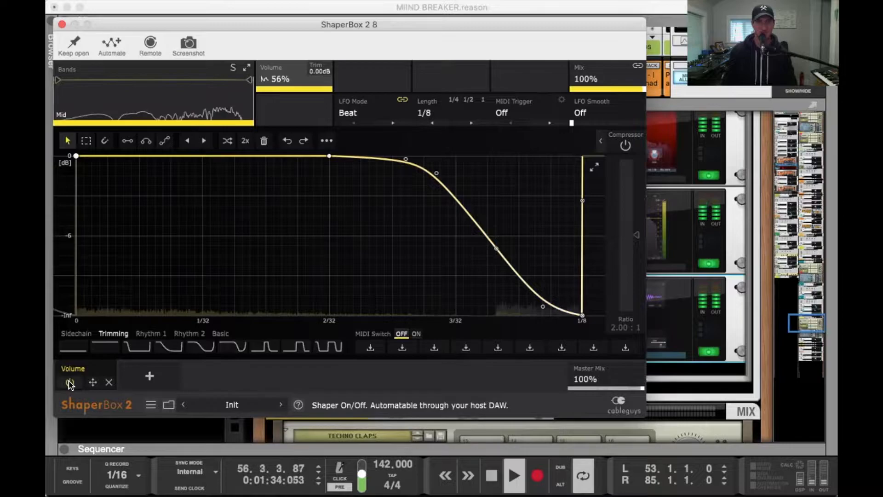
{"action": "left_click", "coordinate": [70, 382]}
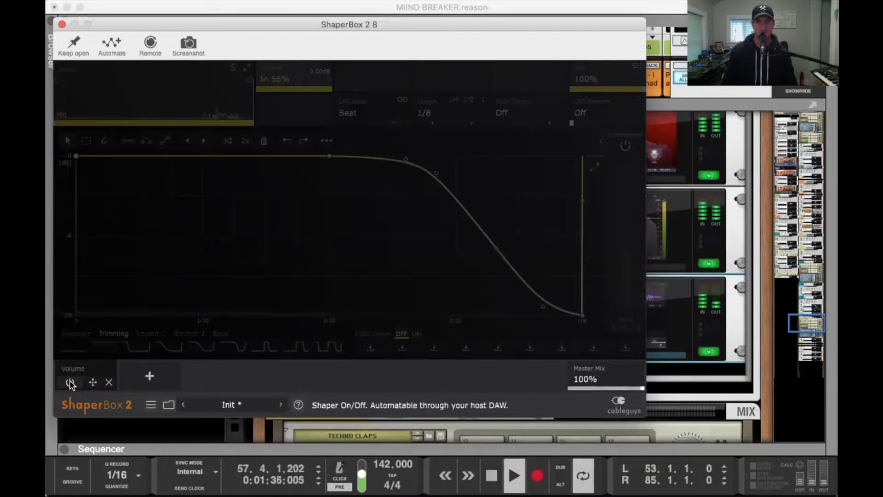
{"action": "left_click", "coordinate": [70, 383]}
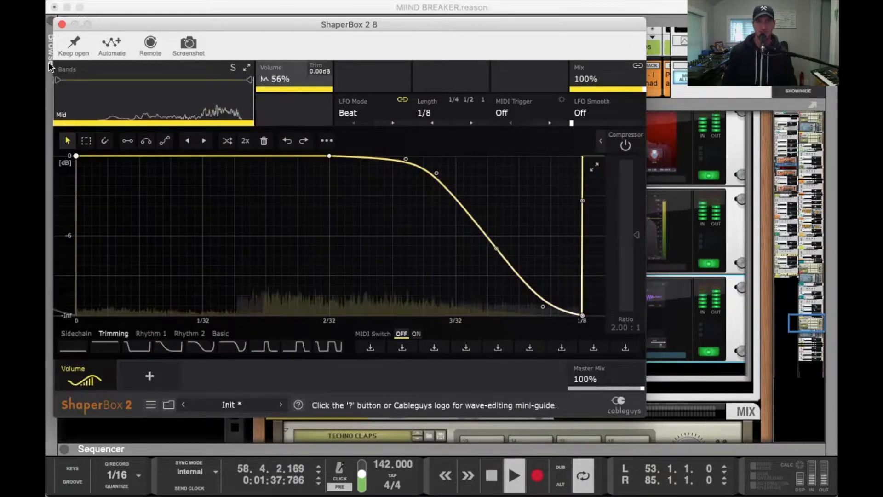
Close ShaperBox 2 and play the hard hat with the open hat and sr2_percussion_loop channels soloed alongside it in the mixer
{"action": "left_click", "coordinate": [62, 25]}
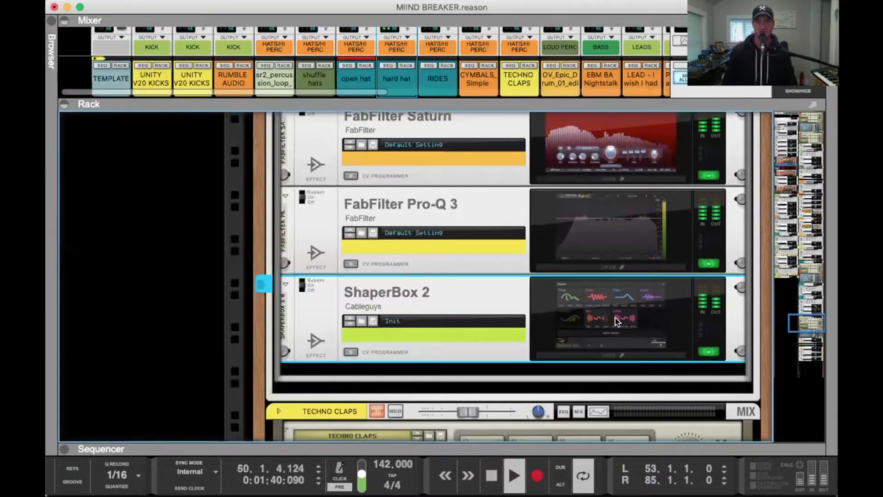
{"action": "scroll", "coordinate": [539, 161], "scroll_direction": "up", "scroll_amount": 4}
{"action": "left_click_drag", "start_coordinate": [523, 105], "coordinate": [482, 364]}
{"action": "key", "text": "space"}
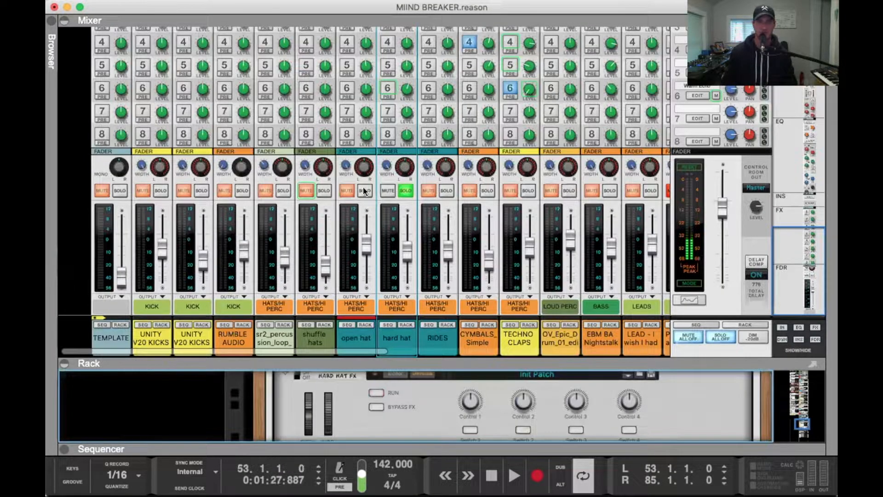
{"action": "left_click", "coordinate": [364, 191]}
{"action": "key", "text": "space"}
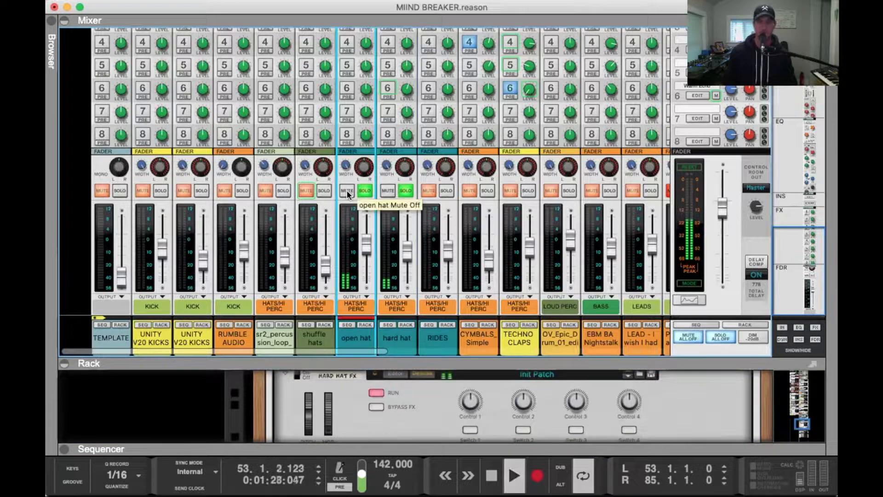
{"action": "left_click", "coordinate": [284, 190]}
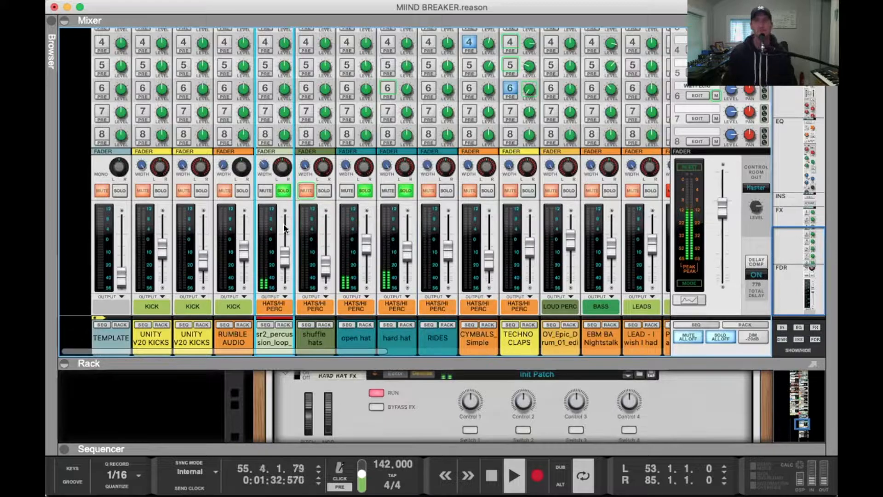
Show the hard hat's track in the sequencer, maximize the sequencer and stop playback
{"action": "left_click", "coordinate": [389, 325]}
{"action": "left_click_drag", "start_coordinate": [389, 10], "coordinate": [389, 10]}
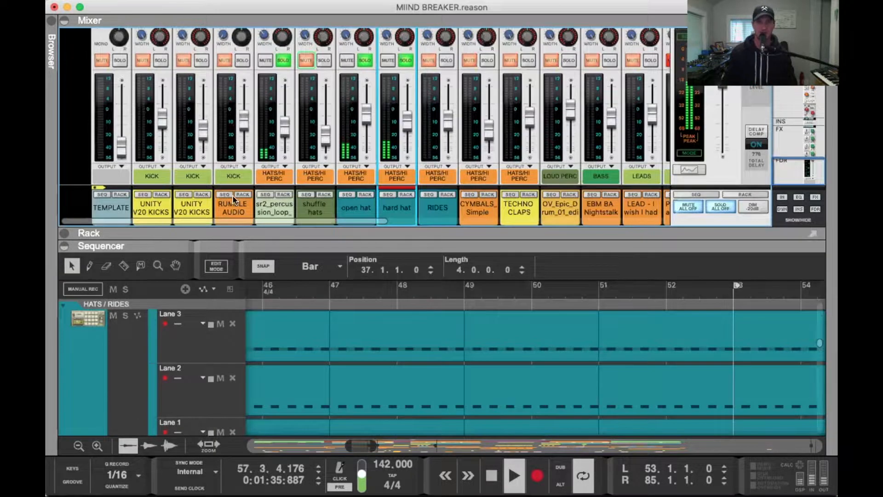
{"action": "double_click", "coordinate": [151, 241]}
{"action": "scroll", "coordinate": [237, 214], "scroll_direction": "up", "scroll_amount": 15}
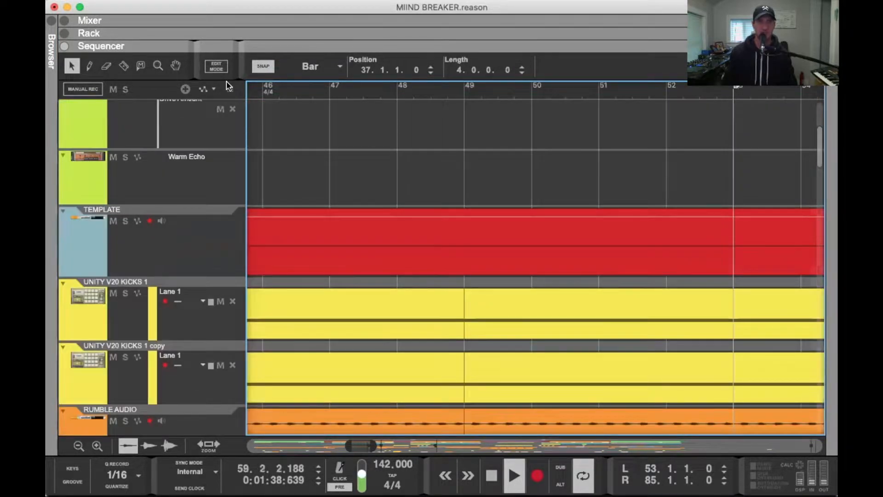
{"action": "key", "text": "space"}
{"action": "scroll", "coordinate": [280, 217], "scroll_direction": "down", "scroll_amount": 5}
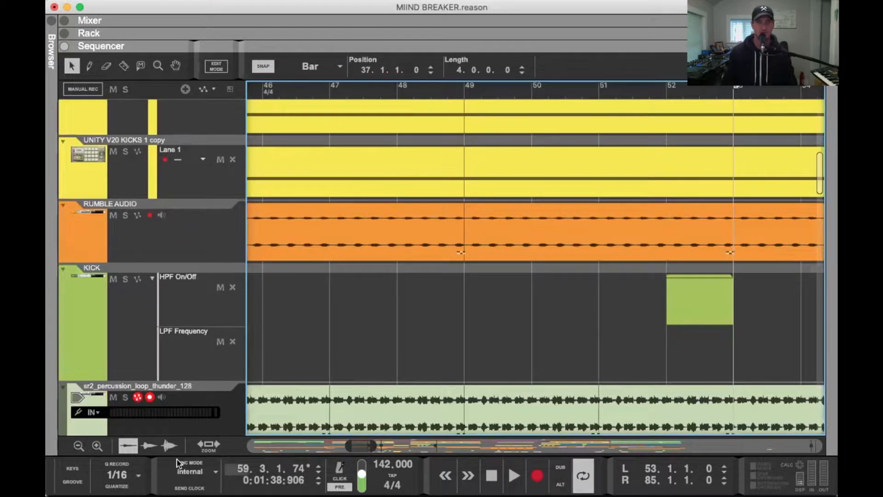
Zoom the sequencer out to the full song length and look over the arrangement across all tracks
{"action": "left_click", "coordinate": [78, 446]}
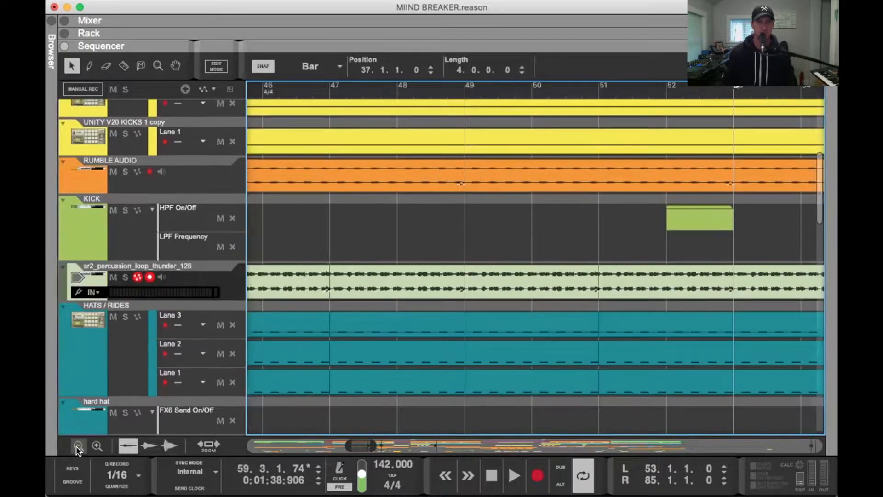
{"action": "left_click", "coordinate": [78, 446]}
{"action": "left_click", "coordinate": [78, 446]}
{"action": "scroll", "coordinate": [380, 306], "scroll_direction": "up", "scroll_amount": 3}
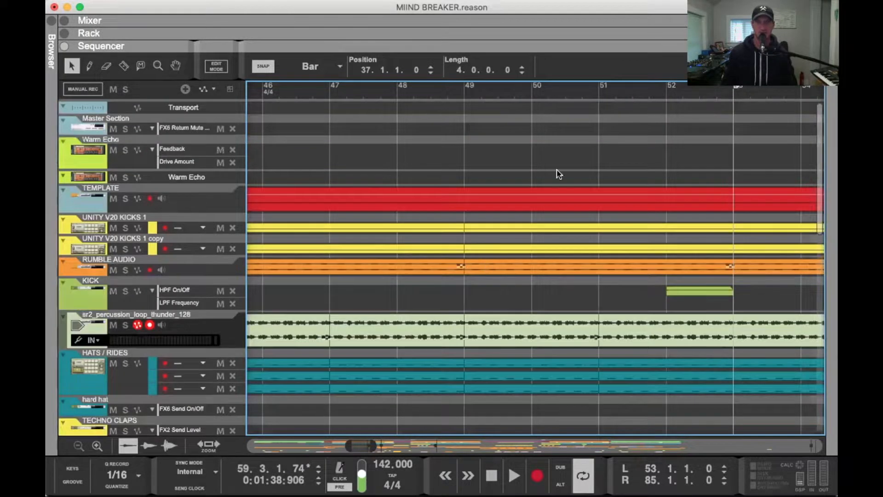
{"action": "left_click_drag", "start_coordinate": [348, 445], "coordinate": [251, 445]}
{"action": "left_click_drag", "start_coordinate": [372, 448], "coordinate": [713, 403]}
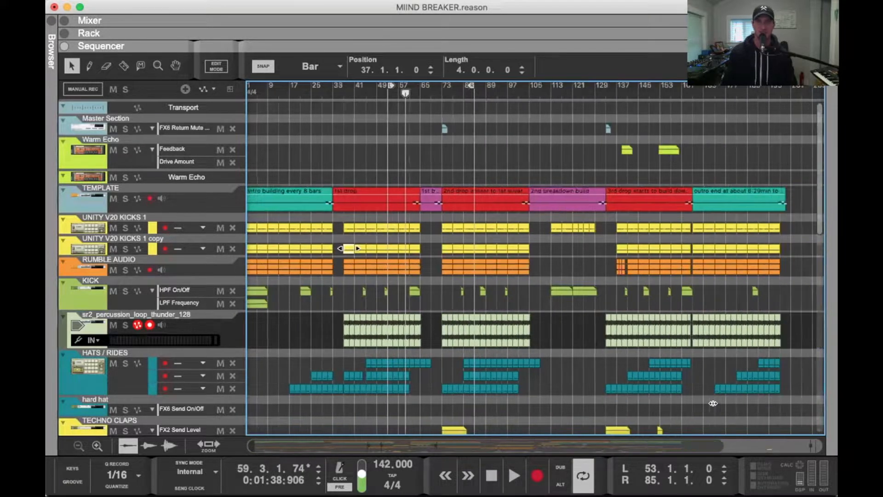
{"action": "scroll", "coordinate": [498, 282], "scroll_direction": "down", "scroll_amount": 6}
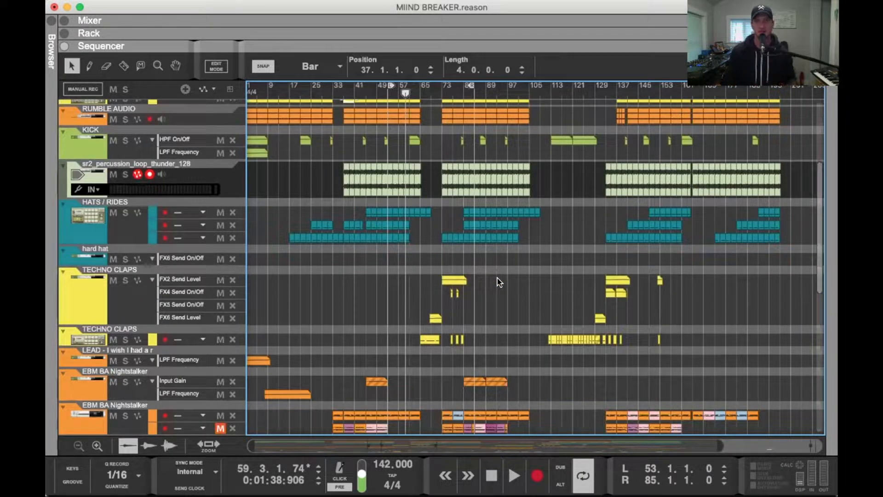
{"action": "scroll", "coordinate": [498, 282], "scroll_direction": "down", "scroll_amount": 5}
{"action": "scroll", "coordinate": [498, 281], "scroll_direction": "up", "scroll_amount": 15}
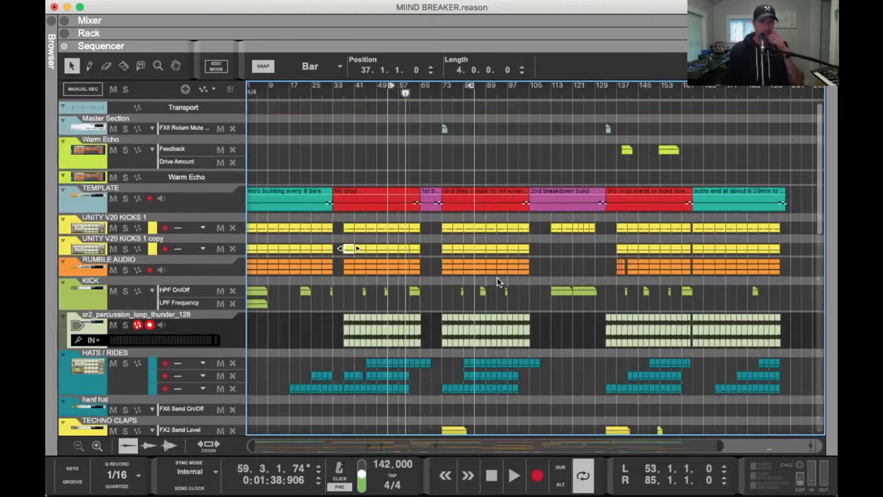
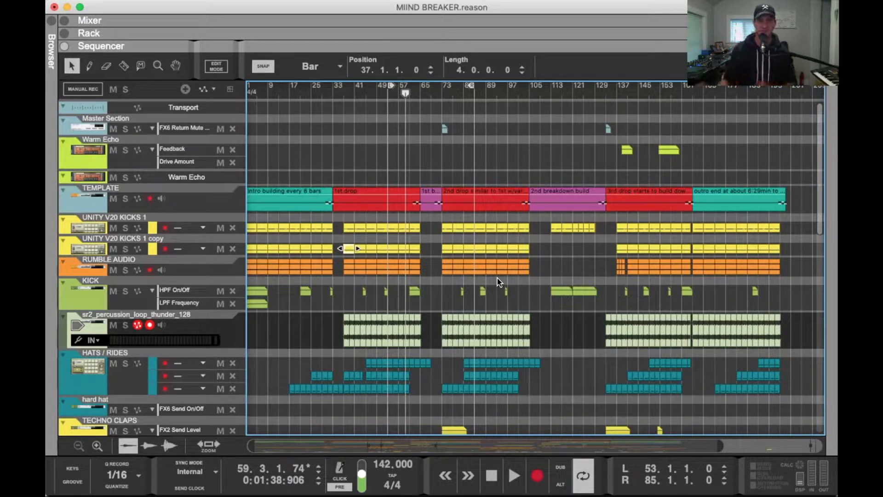
Play the loop from bar 53 and solo the RIDES channel together with the hats and percussion loop
{"action": "key", "text": "shift+Return"}
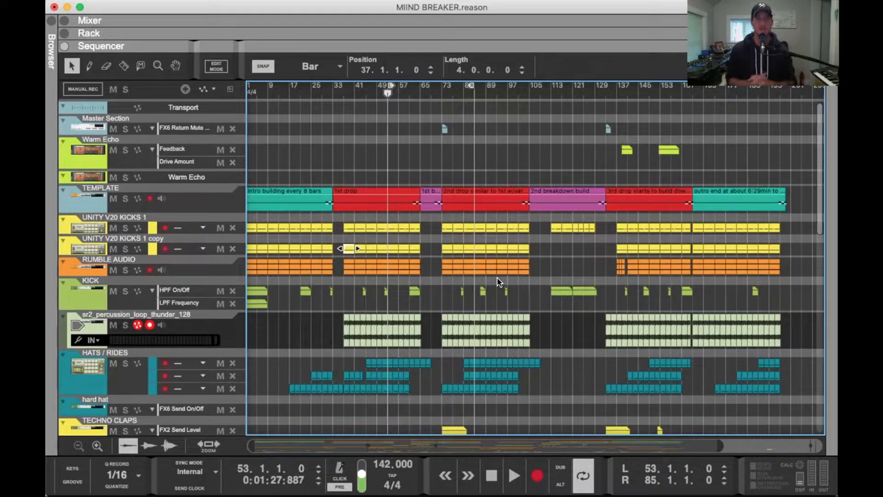
{"action": "scroll", "coordinate": [499, 281], "scroll_direction": "down", "scroll_amount": 5}
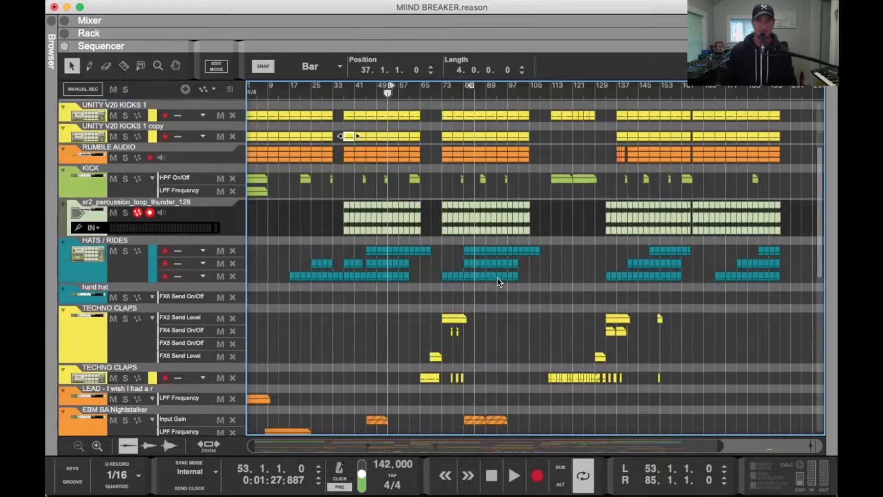
{"action": "key", "text": "space"}
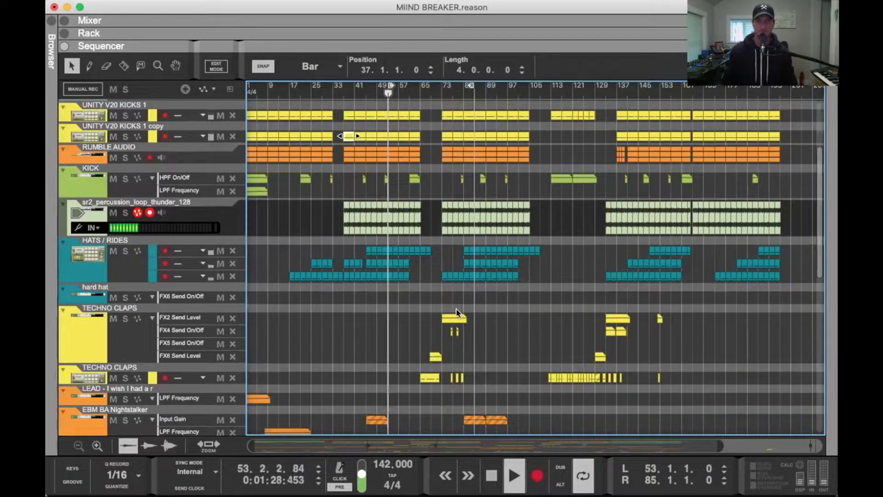
{"action": "left_click", "coordinate": [431, 21]}
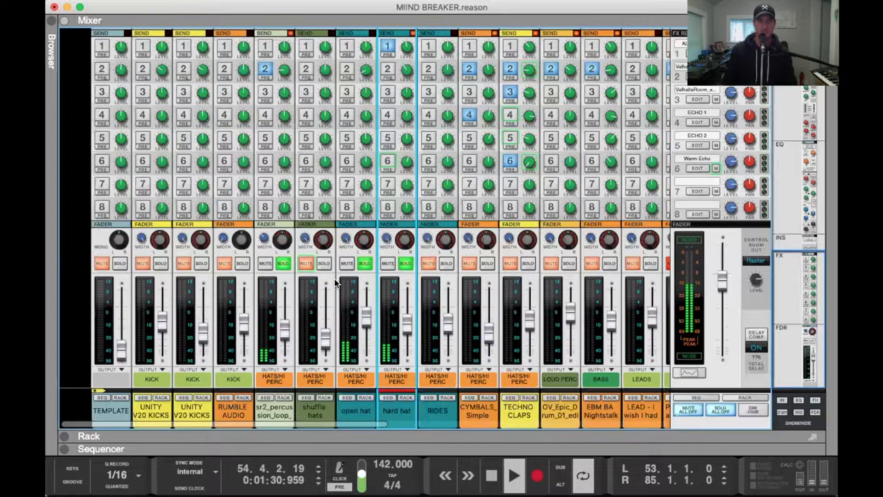
{"action": "left_click", "coordinate": [450, 263]}
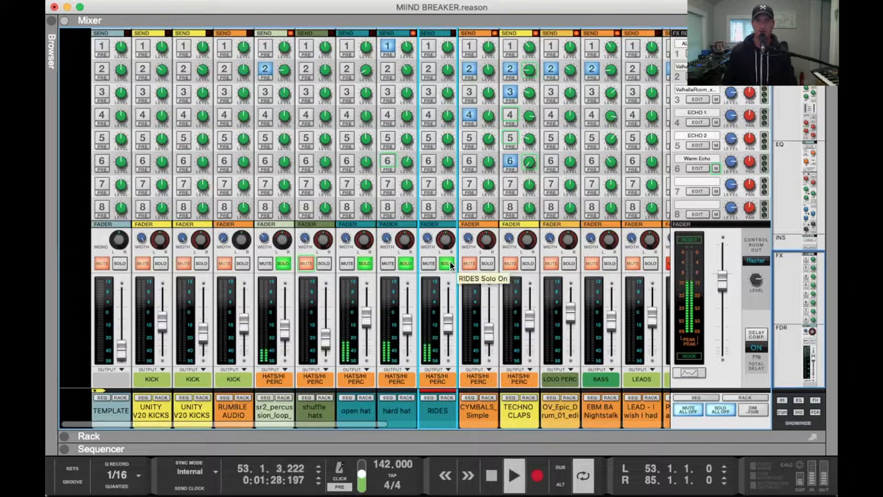
Turn off solo on the percussion loop, open hat and hard hat channels so only RIDES stays soloed
{"action": "left_click", "coordinate": [279, 264]}
{"action": "left_click", "coordinate": [364, 263]}
{"action": "left_click", "coordinate": [411, 263]}
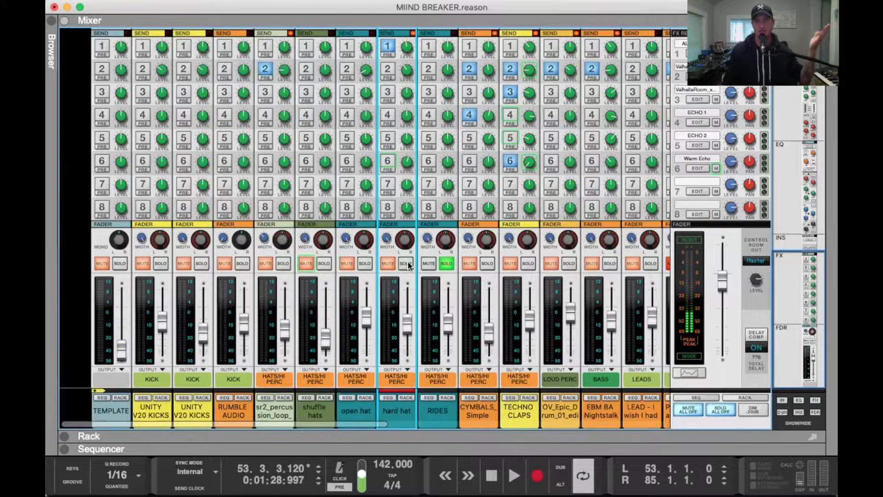
{"action": "left_click", "coordinate": [152, 416]}
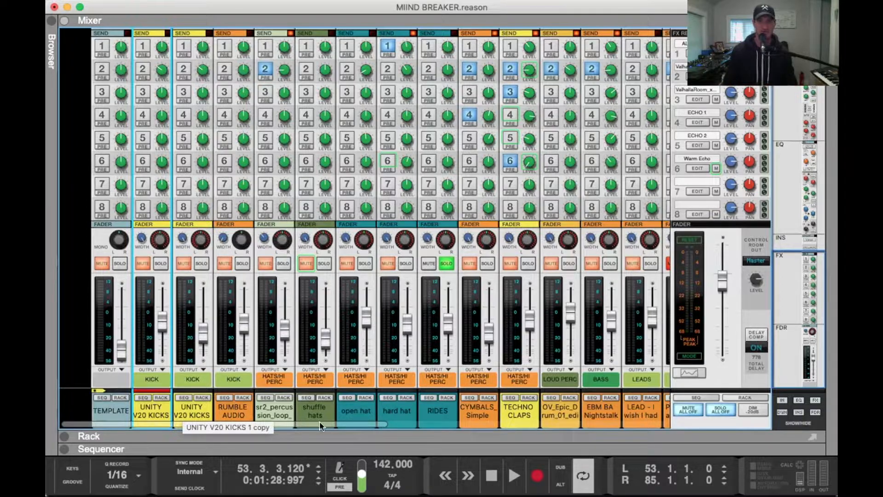
{"action": "left_click_drag", "start_coordinate": [353, 437], "coordinate": [353, 296]}
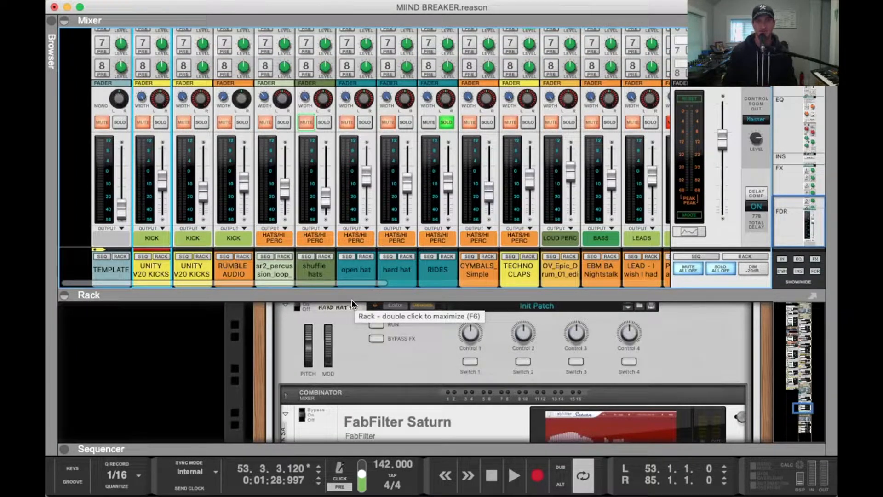
{"action": "key", "text": "F5"}
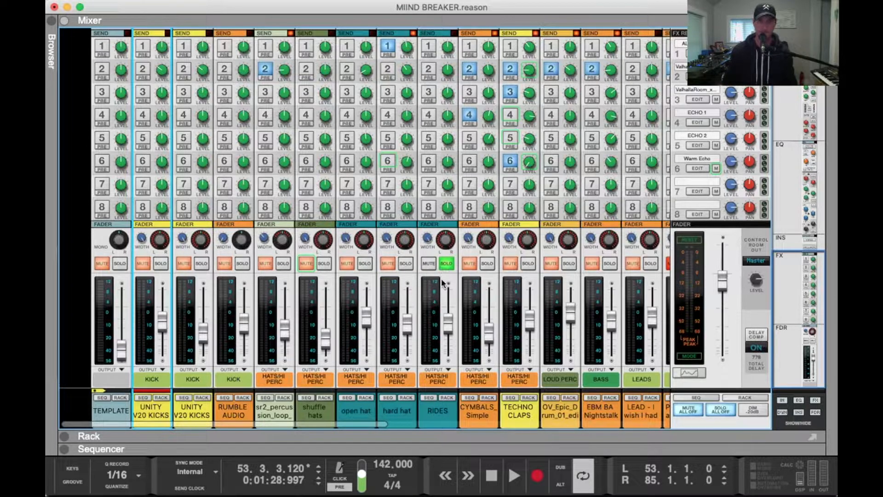
Play the soloed RIDES channel and show its Kong Drum Designer in the maximized rack
{"action": "key", "text": "space"}
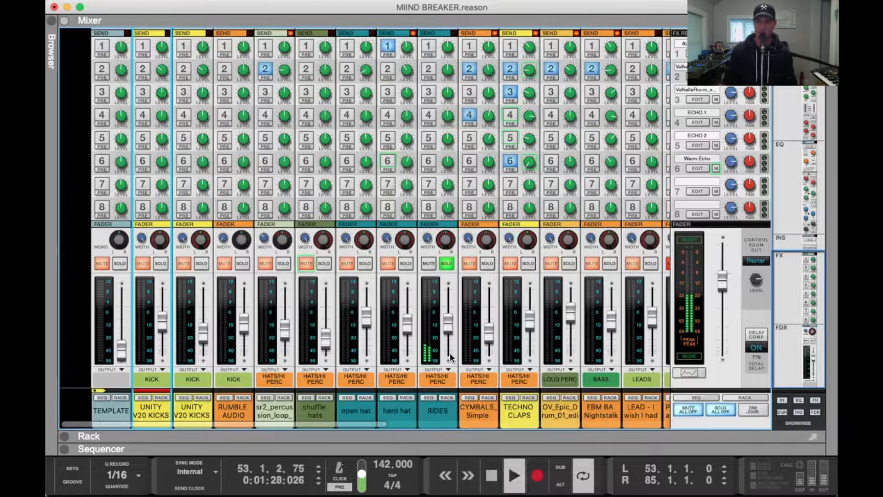
{"action": "left_click", "coordinate": [449, 395]}
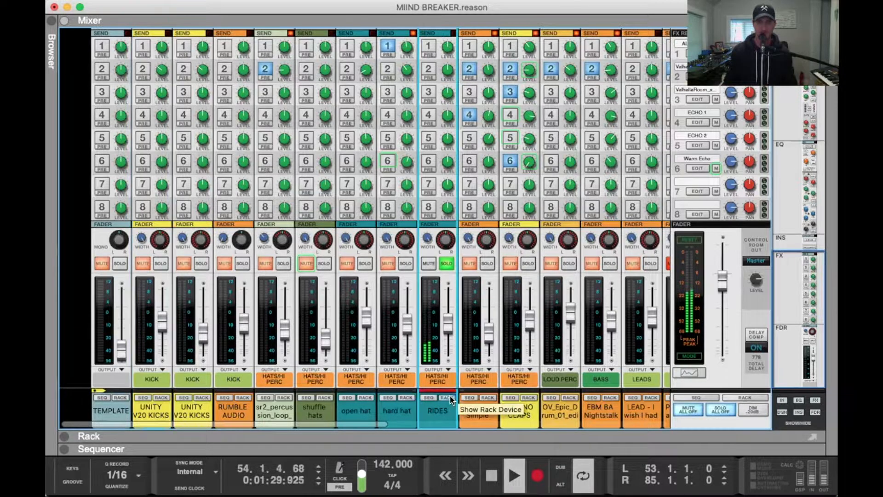
{"action": "left_click", "coordinate": [449, 397]}
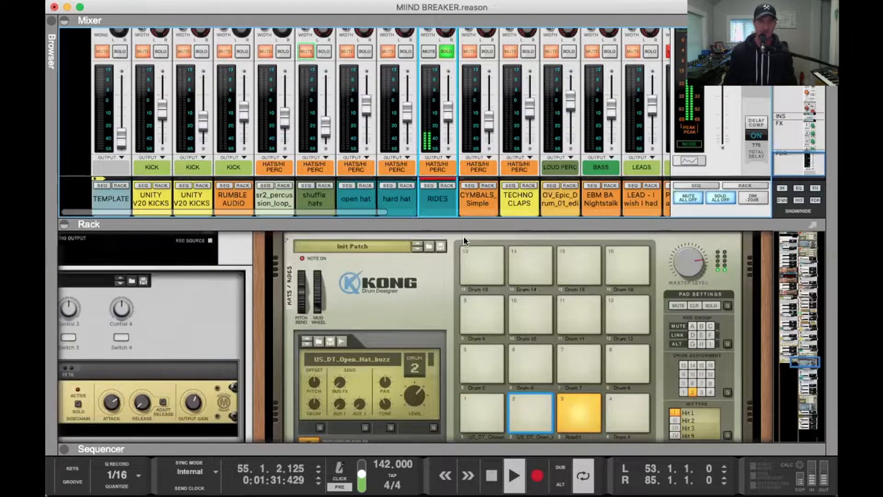
{"action": "double_click", "coordinate": [462, 222]}
{"action": "scroll", "coordinate": [464, 221], "scroll_direction": "down", "scroll_amount": 1}
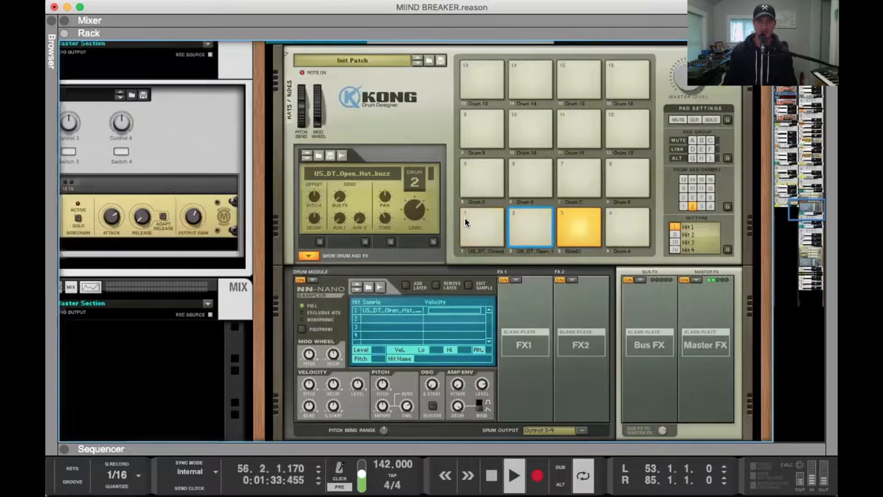
Select Kong's Ride01 pad, examine its NN-Nano settings with playback stopped, and trigger the ride sample
{"action": "left_click", "coordinate": [580, 233]}
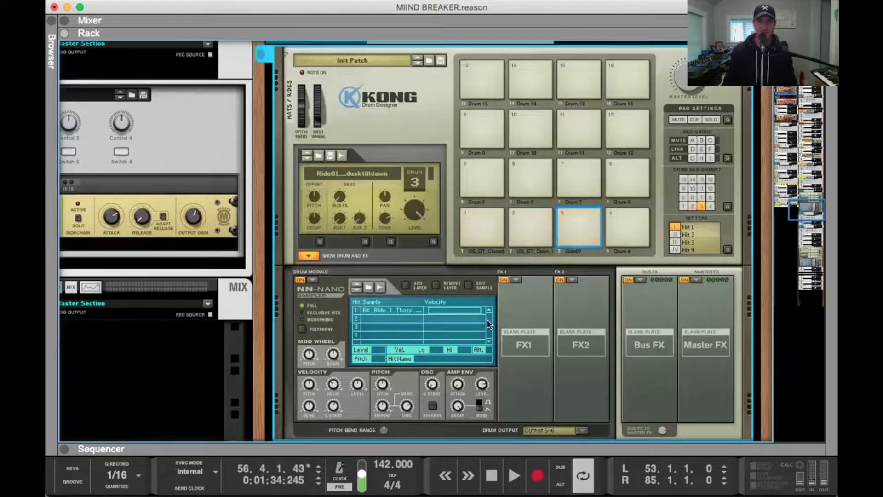
{"action": "scroll", "coordinate": [489, 324], "scroll_direction": "down", "scroll_amount": 2}
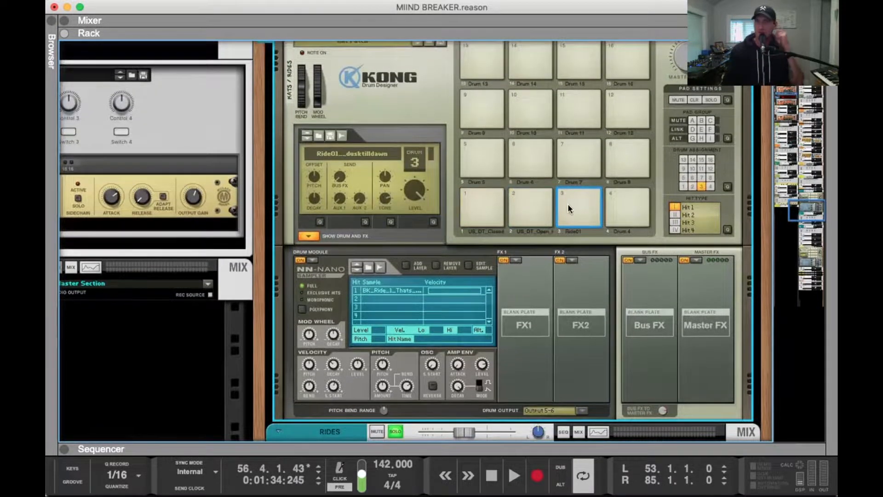
{"action": "left_click", "coordinate": [575, 204]}
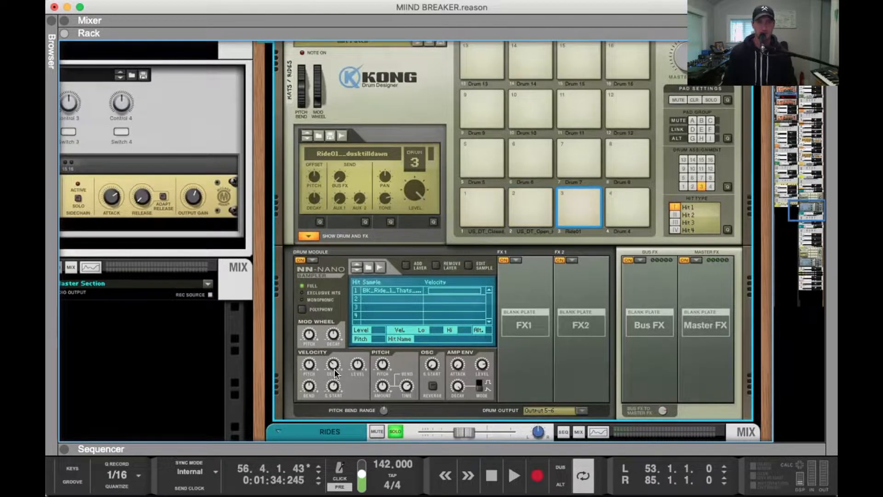
Select Kong's Ride01 pad and play the soloed RIDES loop from its start at bar 53
{"action": "mouse_move", "coordinate": [337, 368]}
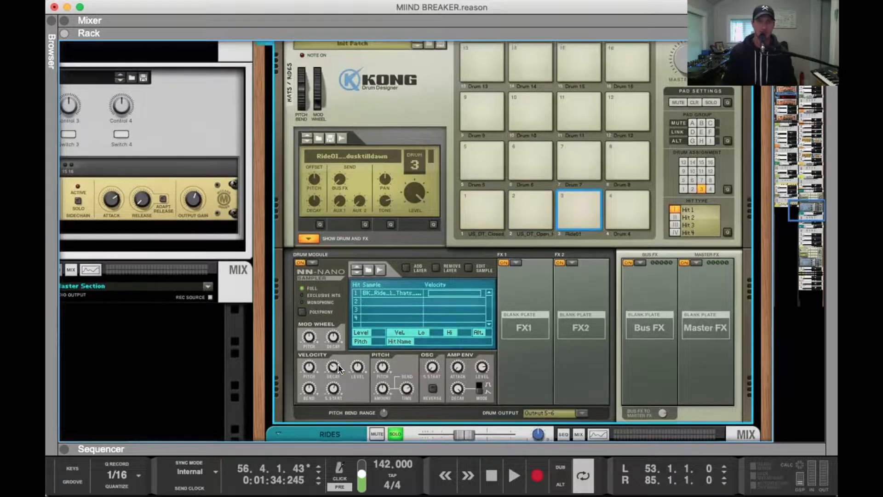
{"action": "scroll", "coordinate": [338, 363], "scroll_direction": "up", "scroll_amount": 2}
{"action": "scroll", "coordinate": [338, 365], "scroll_direction": "down", "scroll_amount": 2}
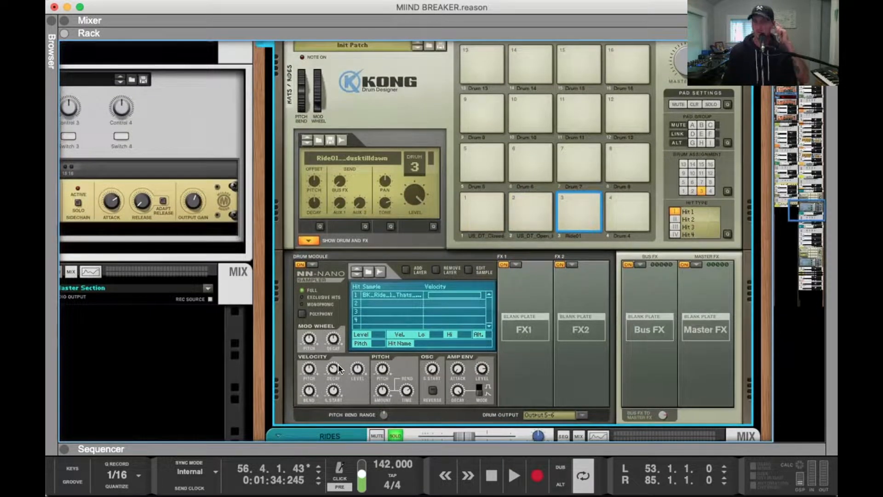
{"action": "scroll", "coordinate": [380, 211], "scroll_direction": "up", "scroll_amount": 1}
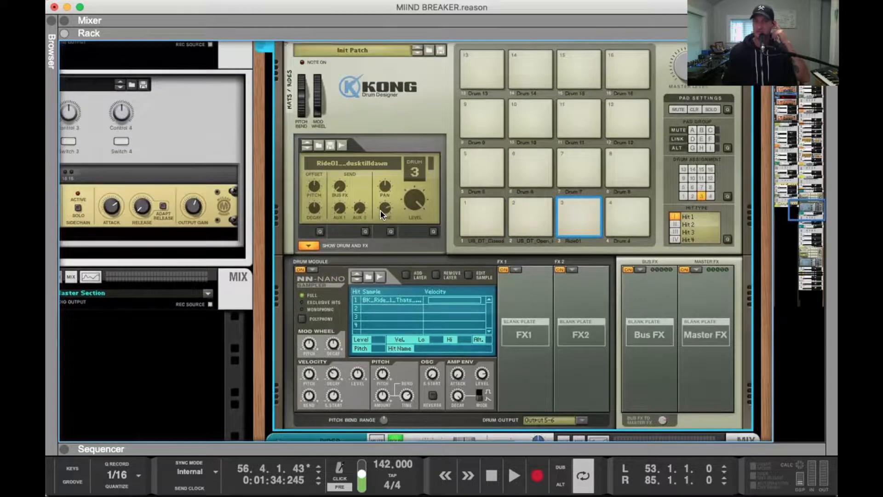
{"action": "scroll", "coordinate": [380, 211], "scroll_direction": "up", "scroll_amount": 3}
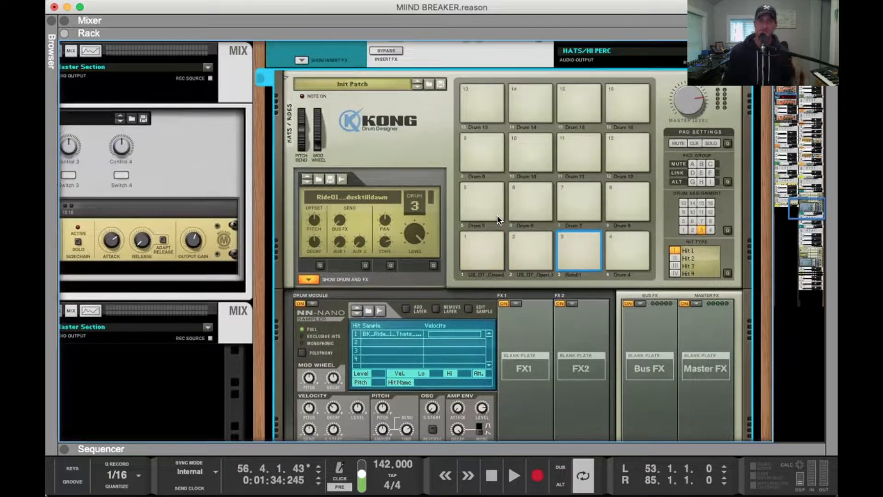
{"action": "scroll", "coordinate": [497, 219], "scroll_direction": "down", "scroll_amount": 8}
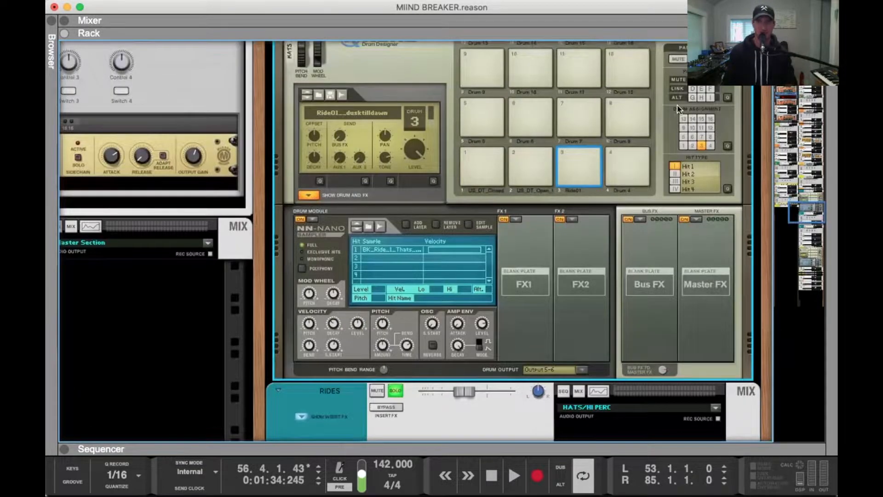
{"action": "scroll", "coordinate": [368, 227], "scroll_direction": "down", "scroll_amount": 1}
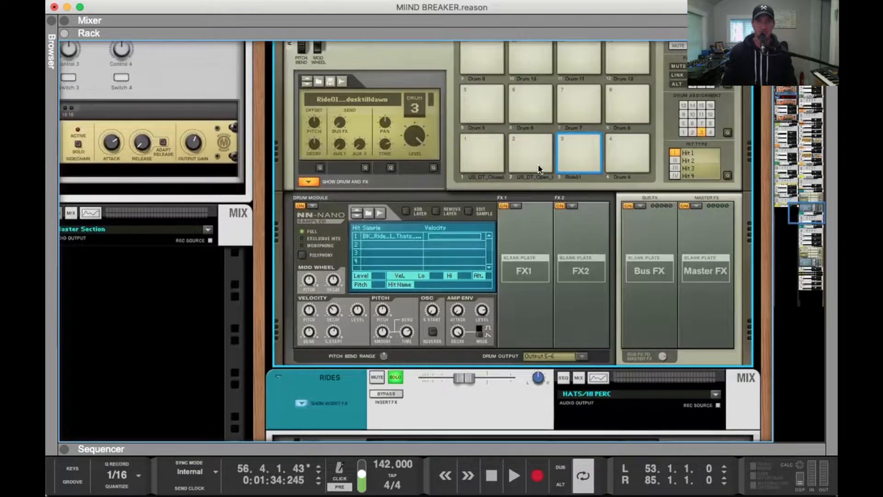
{"action": "left_click", "coordinate": [582, 156]}
{"action": "key", "text": "shift+Return"}
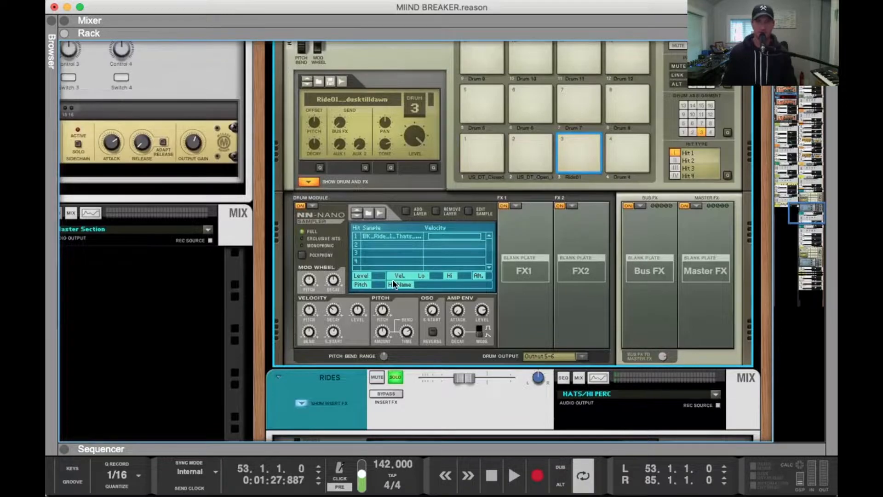
{"action": "key", "text": "space"}
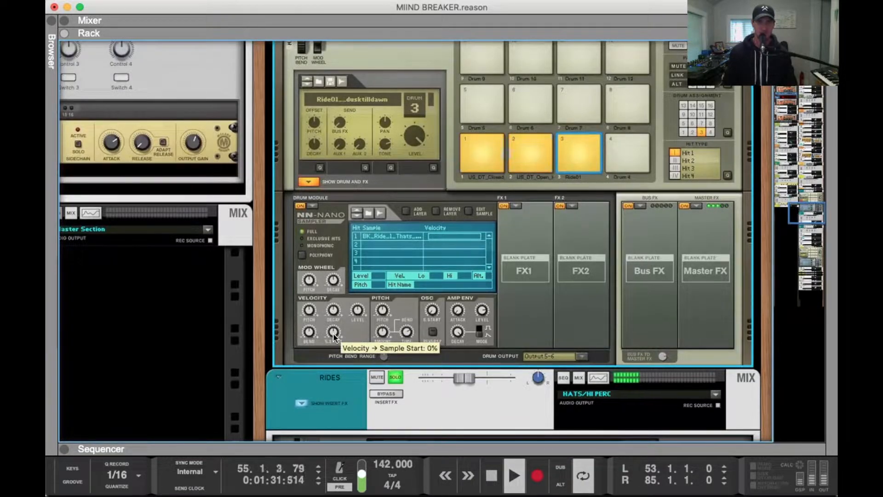
Examine the RIDES FX Combinator with its ShaperBox 2 effect and Kong's ride sampler during playback
{"action": "scroll", "coordinate": [460, 341], "scroll_direction": "down", "scroll_amount": 10}
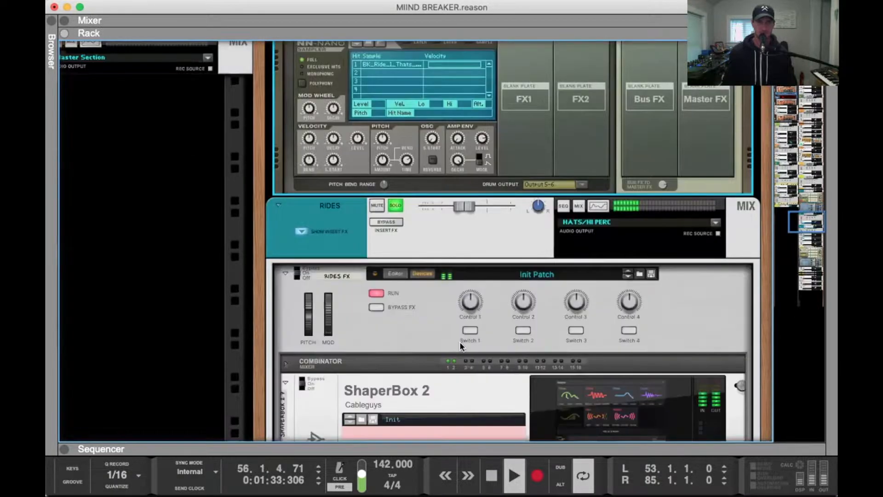
{"action": "scroll", "coordinate": [460, 345], "scroll_direction": "down", "scroll_amount": 4}
{"action": "left_click", "coordinate": [713, 345]}
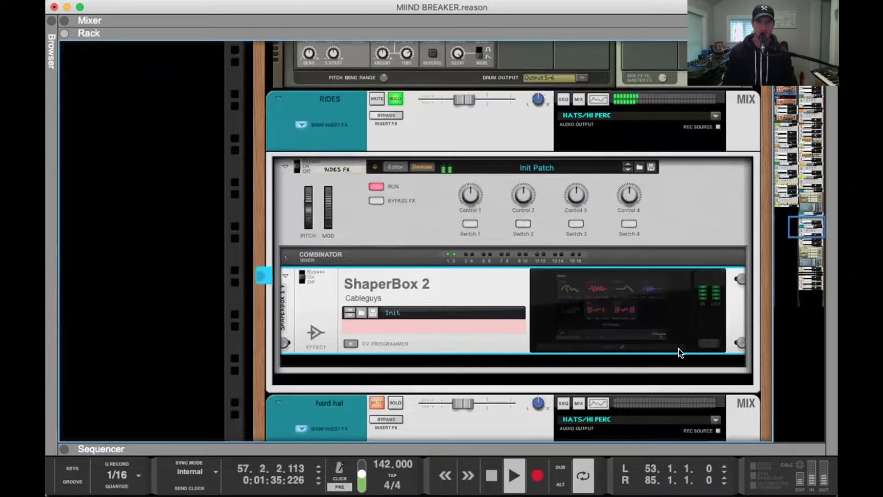
{"action": "scroll", "coordinate": [643, 349], "scroll_direction": "up", "scroll_amount": 12}
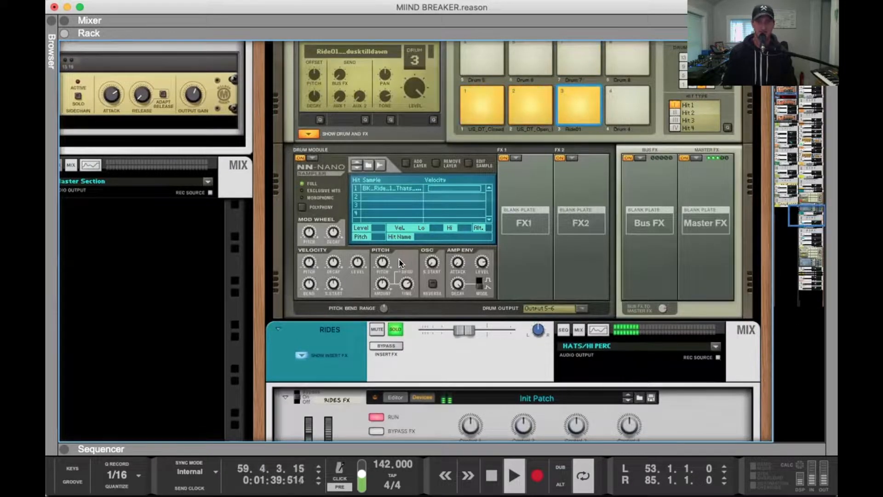
{"action": "scroll", "coordinate": [548, 299], "scroll_direction": "down", "scroll_amount": 12}
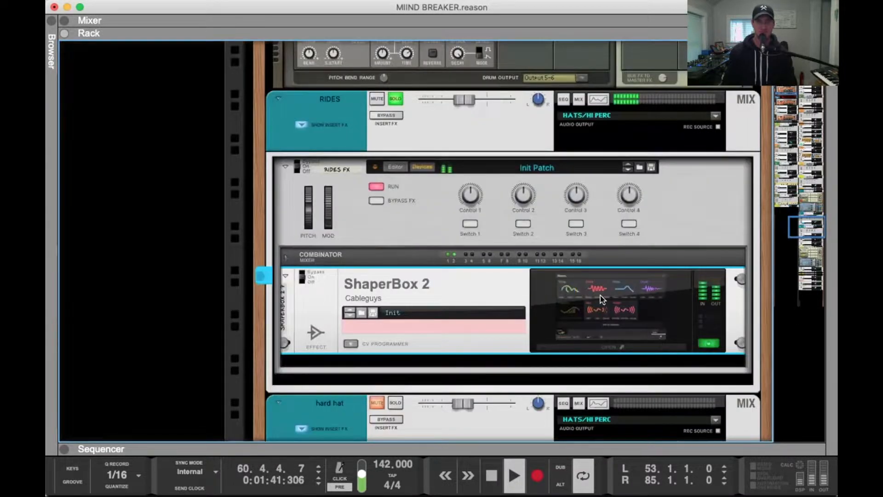
{"action": "scroll", "coordinate": [661, 324], "scroll_direction": "up", "scroll_amount": 14}
{"action": "scroll", "coordinate": [628, 292], "scroll_direction": "down", "scroll_amount": 15}
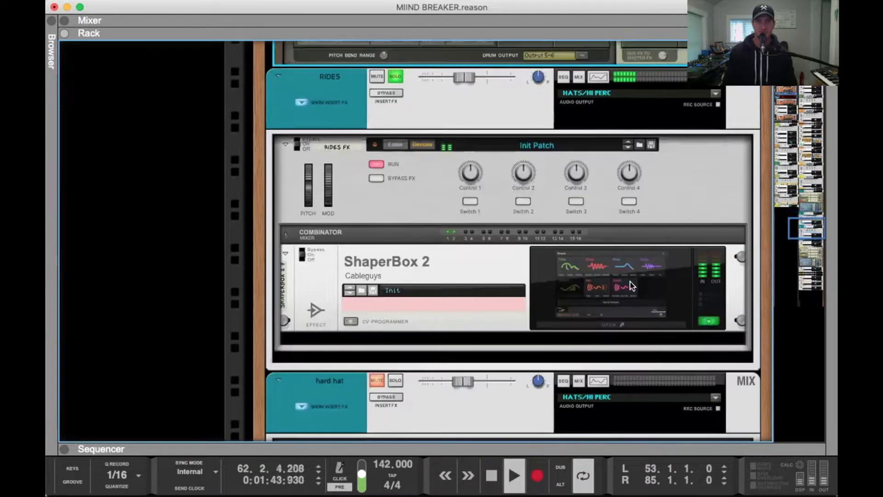
{"action": "left_click", "coordinate": [605, 320]}
{"action": "scroll", "coordinate": [606, 319], "scroll_direction": "up", "scroll_amount": 8}
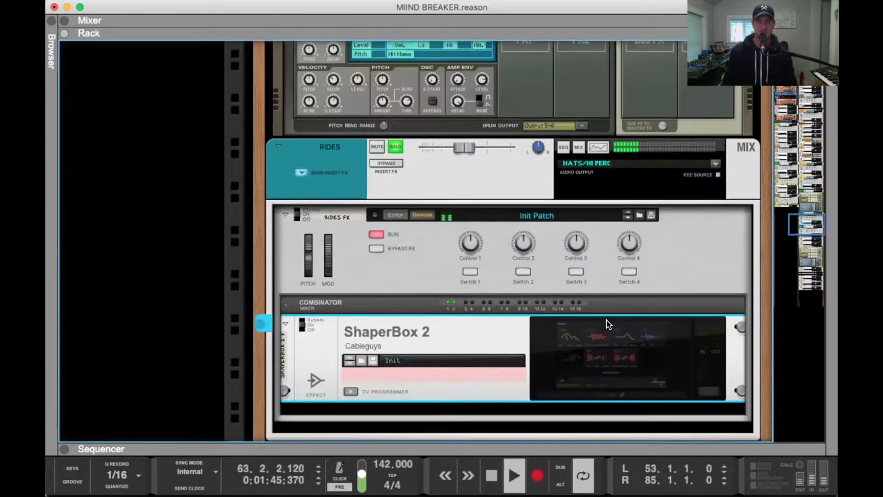
{"action": "scroll", "coordinate": [607, 320], "scroll_direction": "up", "scroll_amount": 2}
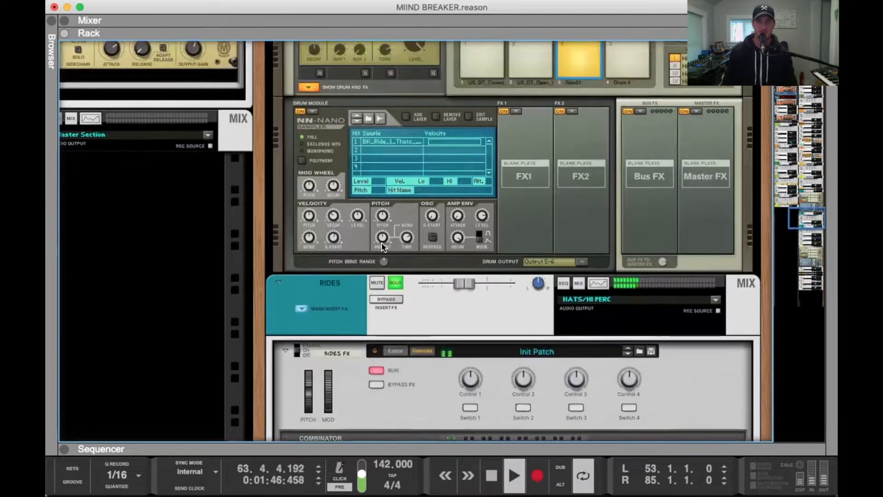
Reset the ride sampler's velocity-to-sample-start amount to 0%, then raise it to 28%
{"action": "left_click", "coordinate": [332, 239]}
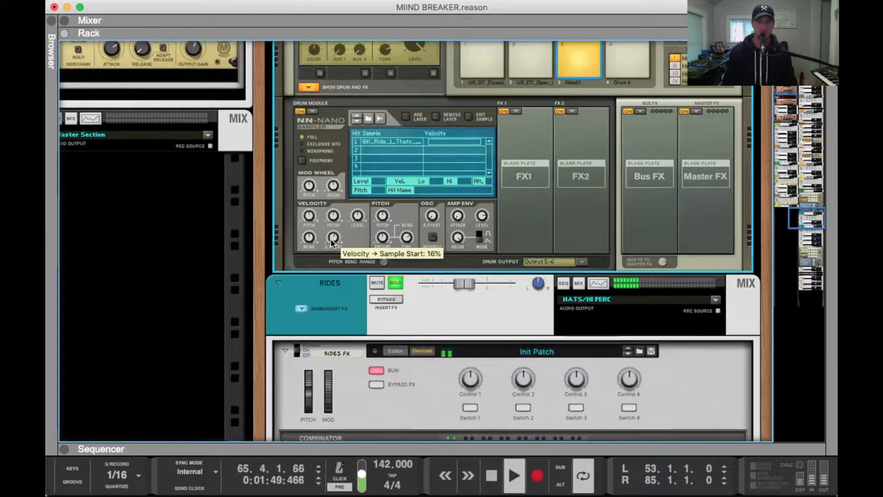
{"action": "left_click", "coordinate": [333, 241], "text": "super"}
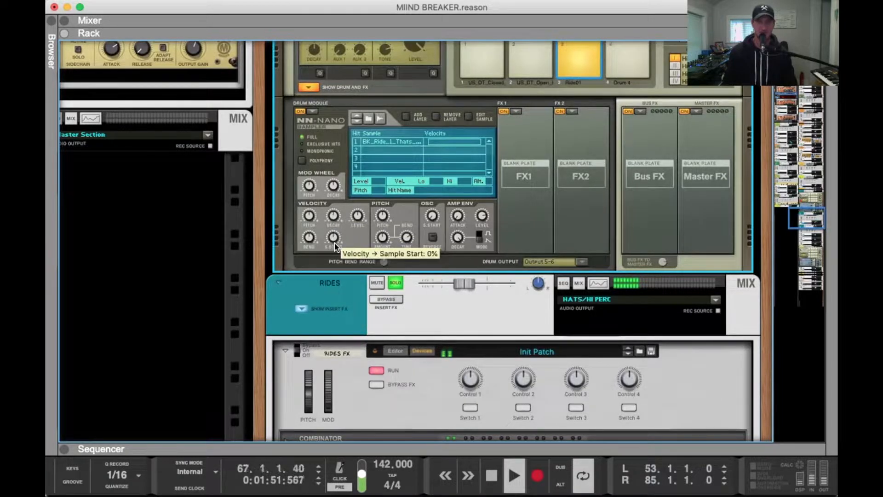
{"action": "mouse_move", "coordinate": [336, 237]}
{"action": "left_mouse_down"}
{"action": "mouse_move", "coordinate": [339, 226]}
{"action": "mouse_move", "coordinate": [342, 234]}
{"action": "left_mouse_up"}
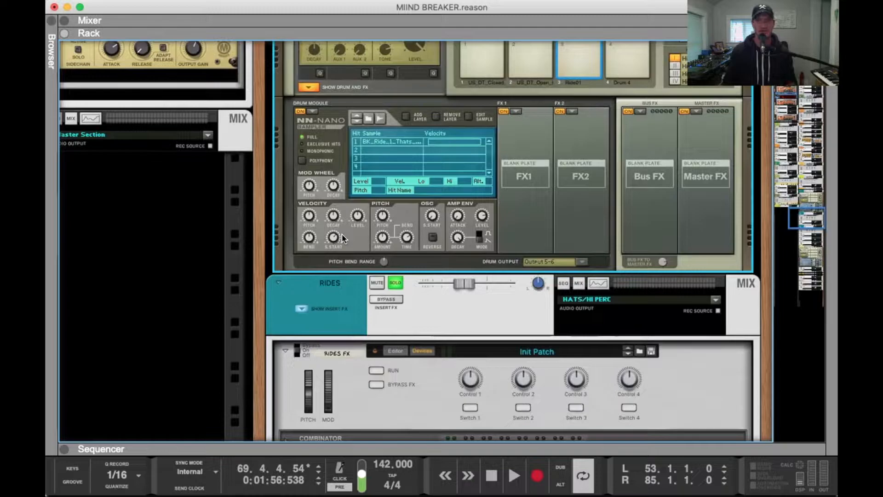
Replay the ride loop, set the sampler's velocity-to-decay amount to -44%, and stop playback
{"action": "key", "text": "space"}
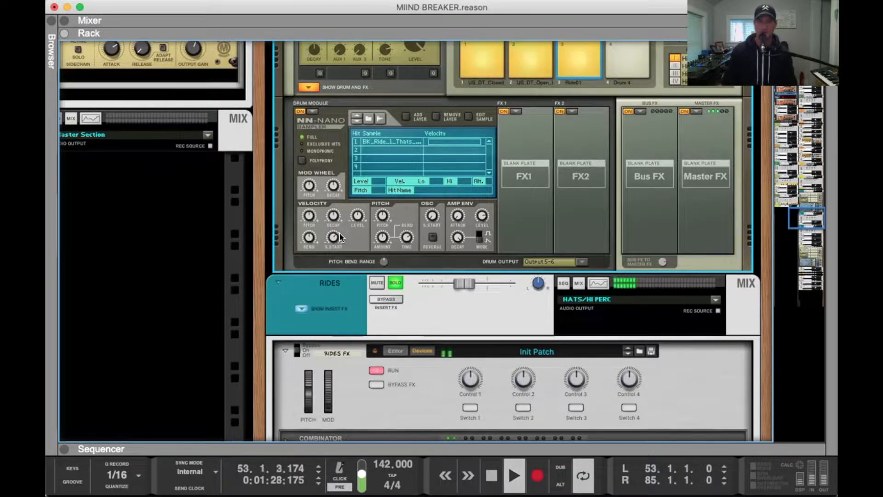
{"action": "mouse_move", "coordinate": [330, 243]}
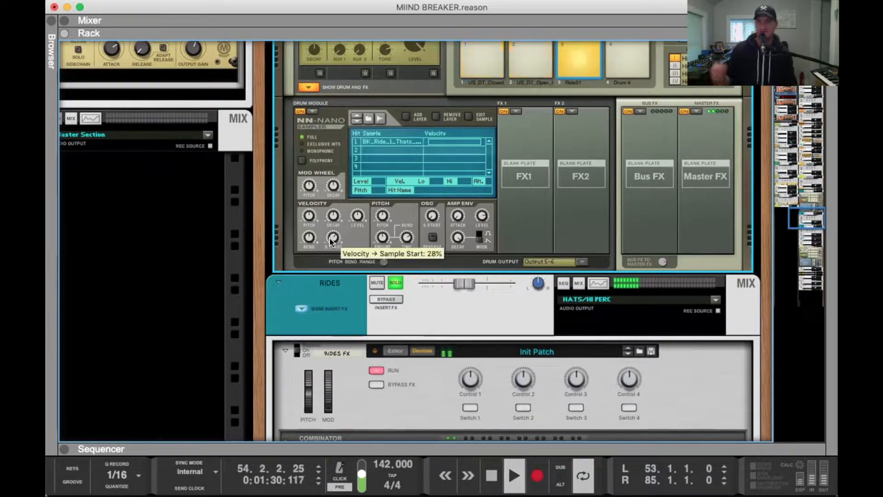
{"action": "mouse_move", "coordinate": [333, 216]}
{"action": "left_mouse_down"}
{"action": "mouse_move", "coordinate": [339, 232]}
{"action": "mouse_move", "coordinate": [339, 221]}
{"action": "left_mouse_up"}
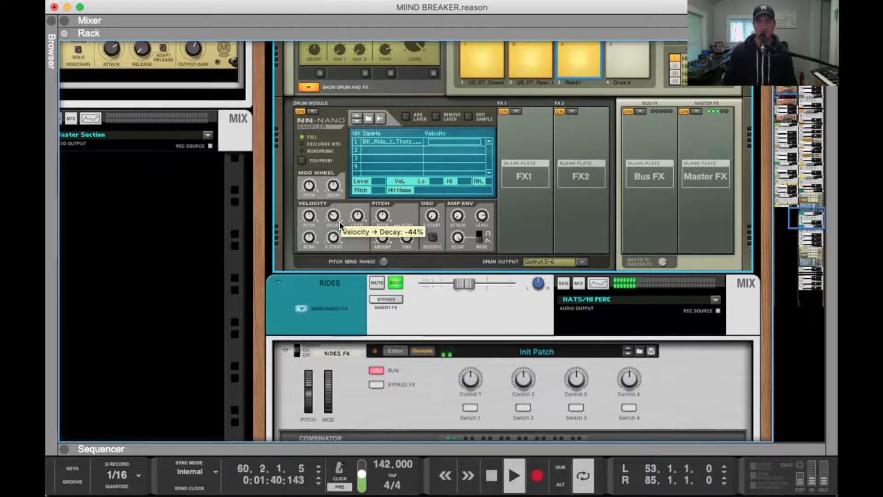
{"action": "key", "text": "space"}
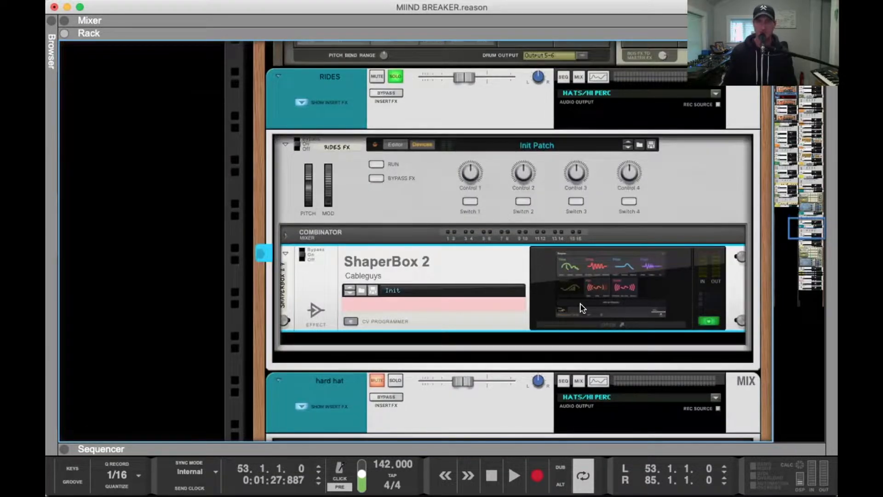
Open the RIDES FX ShaperBox 2 and compare the playing loop with its Volume shaper bypassed and re-enabled
{"action": "left_click", "coordinate": [603, 324]}
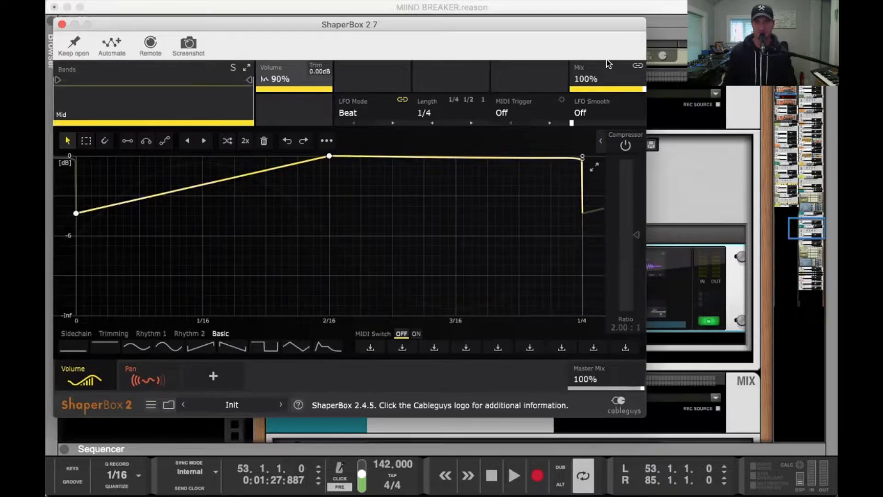
{"action": "left_click_drag", "start_coordinate": [124, 24], "coordinate": [202, 57]}
{"action": "key", "text": "space"}
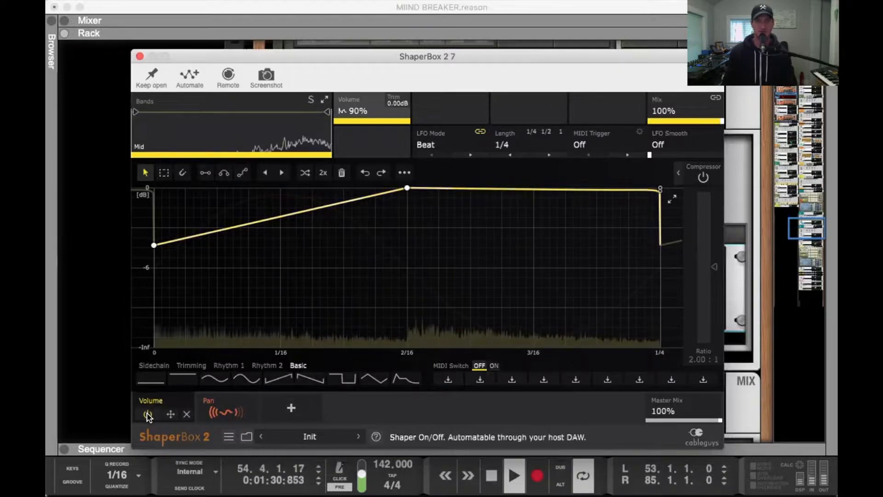
{"action": "left_click", "coordinate": [148, 414]}
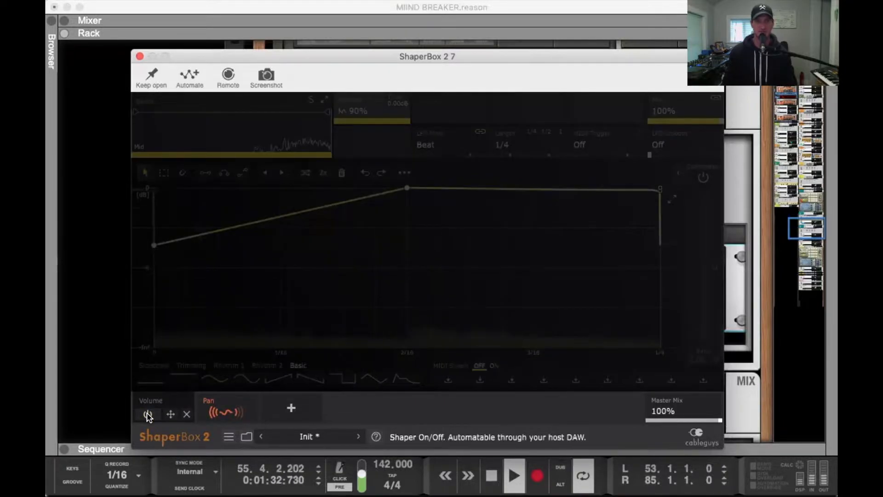
{"action": "left_click", "coordinate": [147, 414]}
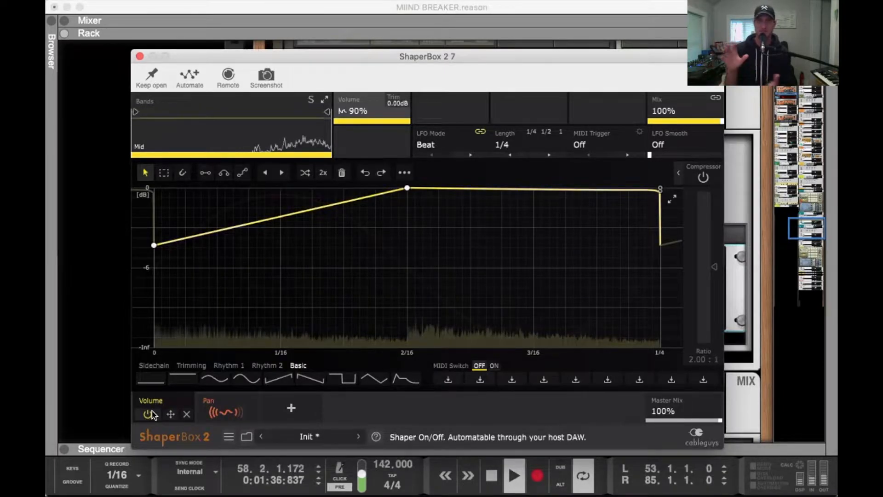
Show ShaperBox 2's Pan shaper, toggle its power to audition the panning, and close the plugin window
{"action": "left_click", "coordinate": [219, 407]}
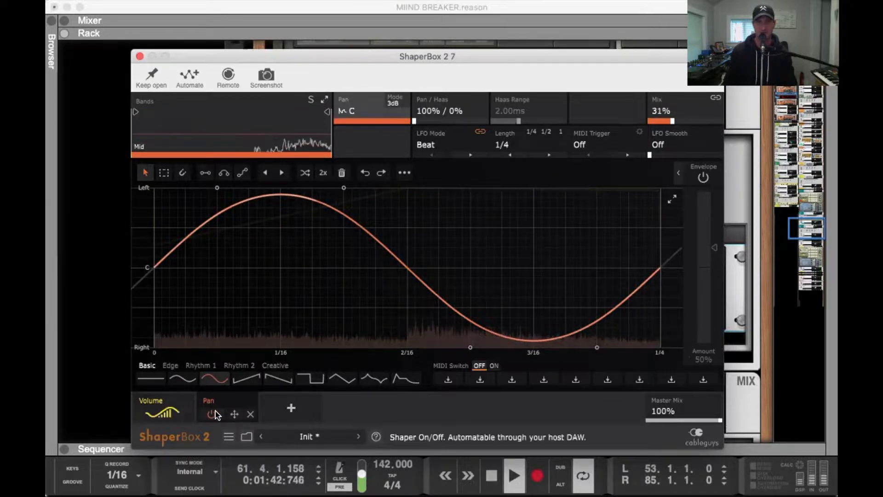
{"action": "left_click", "coordinate": [211, 414]}
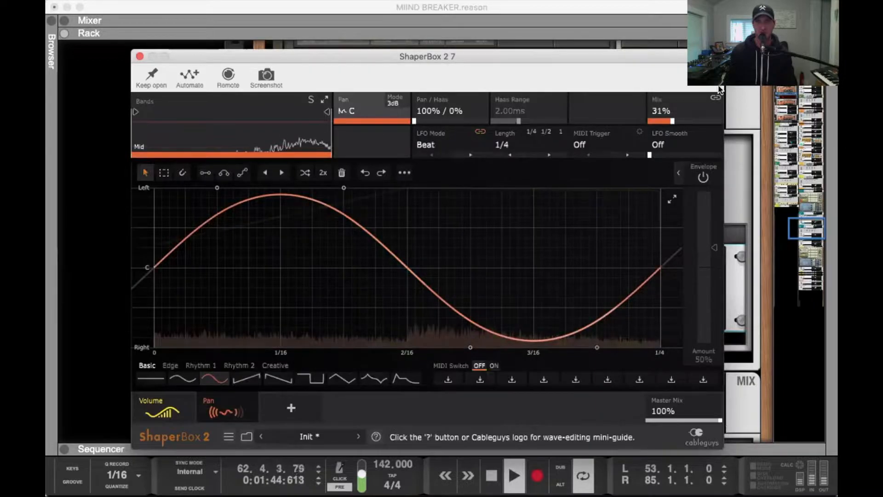
{"action": "left_click", "coordinate": [140, 56]}
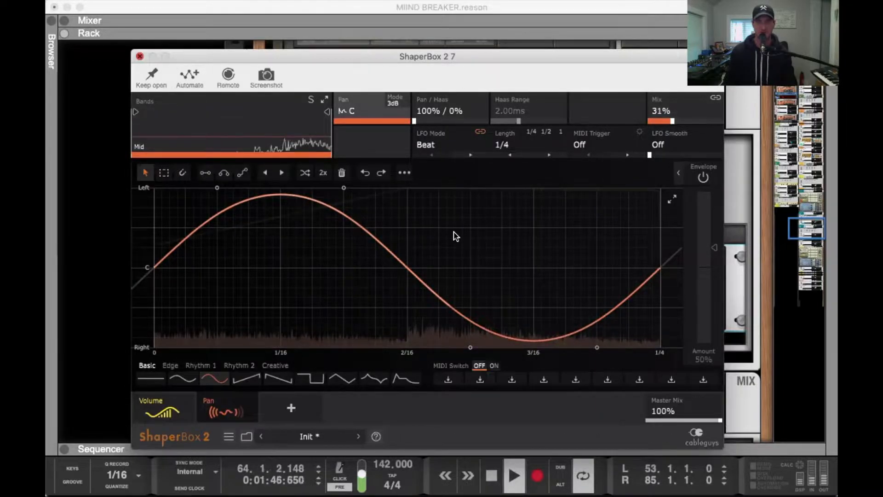
Bring up the mixer and solo the hard hat, open hat and sr2 percussion loop channels alongside RIDES
{"action": "left_click_drag", "start_coordinate": [383, 34], "coordinate": [403, 449]}
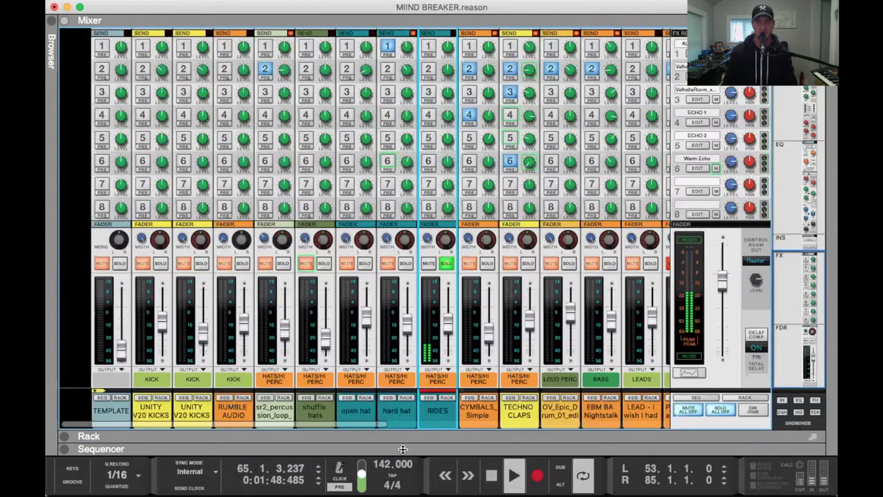
{"action": "left_click", "coordinate": [406, 263]}
{"action": "left_click", "coordinate": [365, 264]}
{"action": "left_click", "coordinate": [283, 264]}
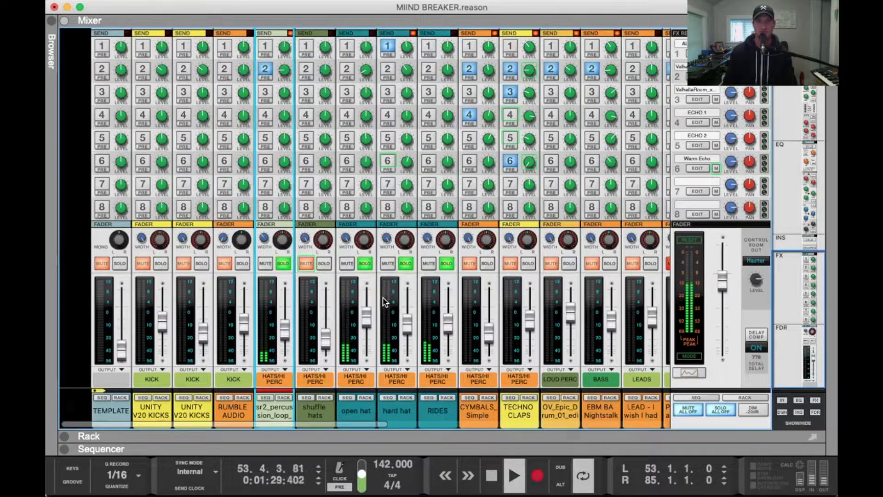
Locate the RIDES channel's rack device, then show the HATS/HI PERC bus's insert effects in the rack
{"action": "left_click", "coordinate": [446, 398]}
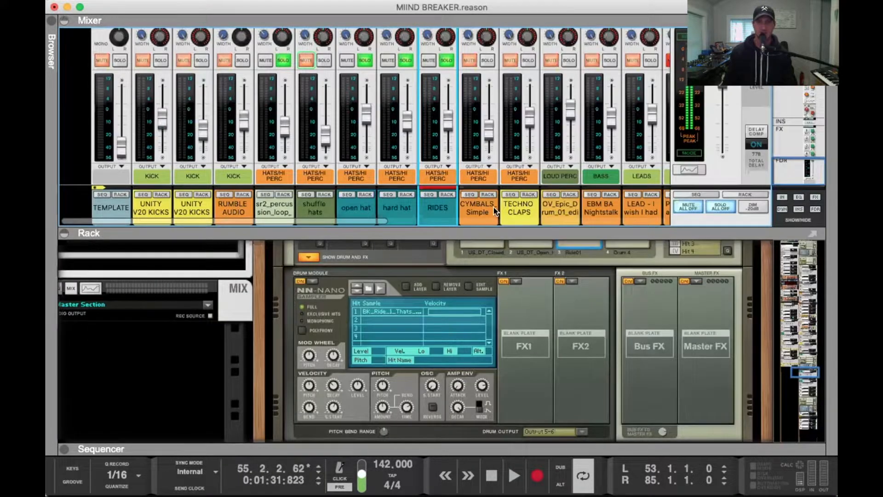
{"action": "scroll", "coordinate": [506, 212], "scroll_direction": "right", "scroll_amount": 10}
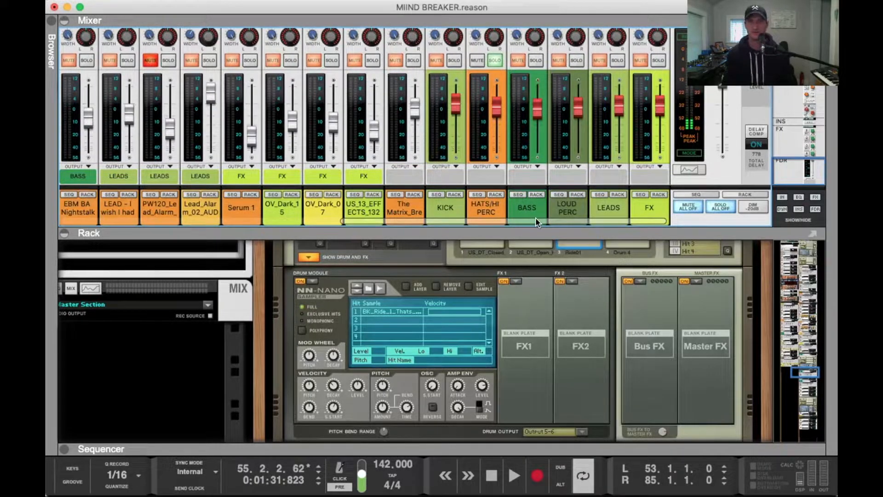
{"action": "left_click", "coordinate": [494, 193]}
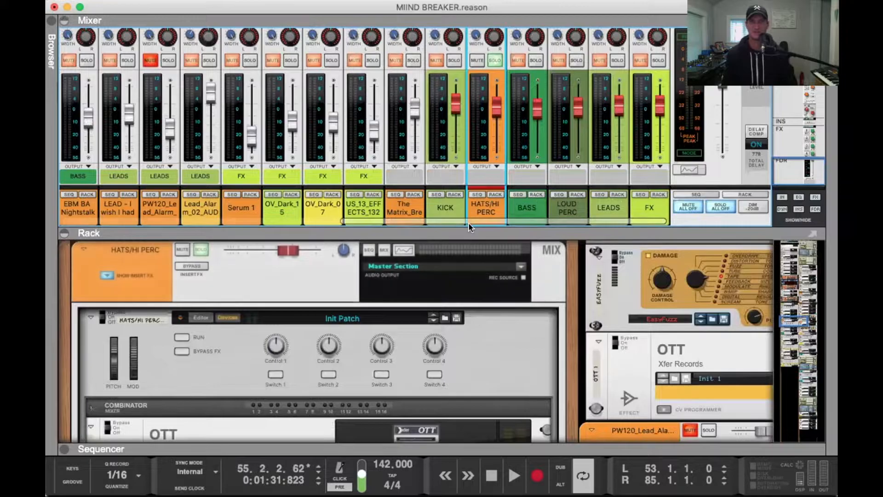
{"action": "scroll", "coordinate": [497, 275], "scroll_direction": "down", "scroll_amount": 5}
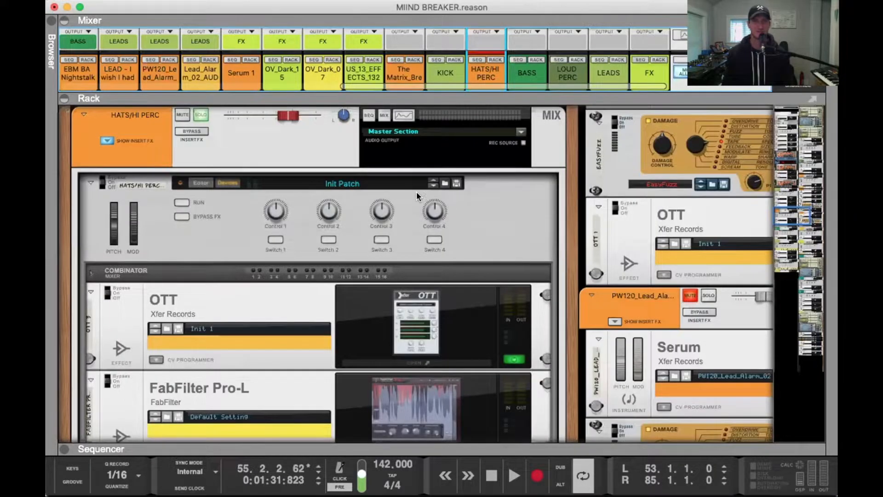
Show the HATS/HI PERC bus's OTT compressor settings while the soloed loop plays, and close the plugin window
{"action": "scroll", "coordinate": [415, 191], "scroll_direction": "down", "scroll_amount": 4}
{"action": "left_click", "coordinate": [432, 172]}
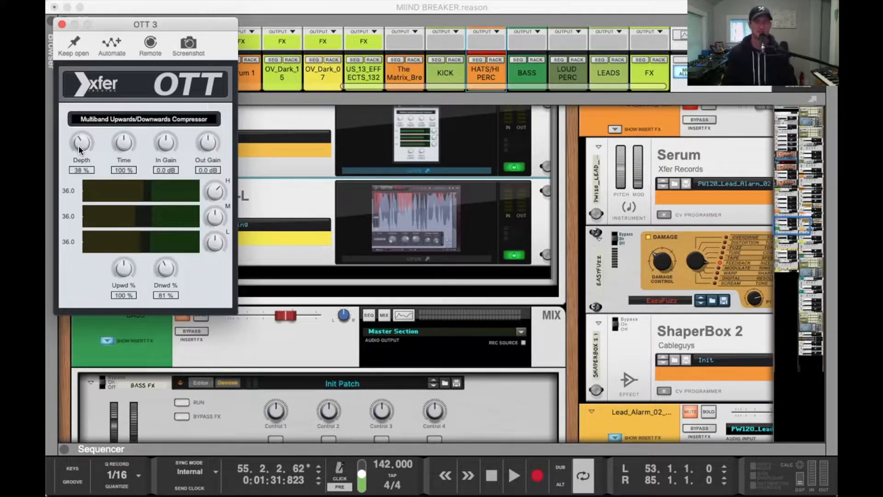
{"action": "key", "text": "space"}
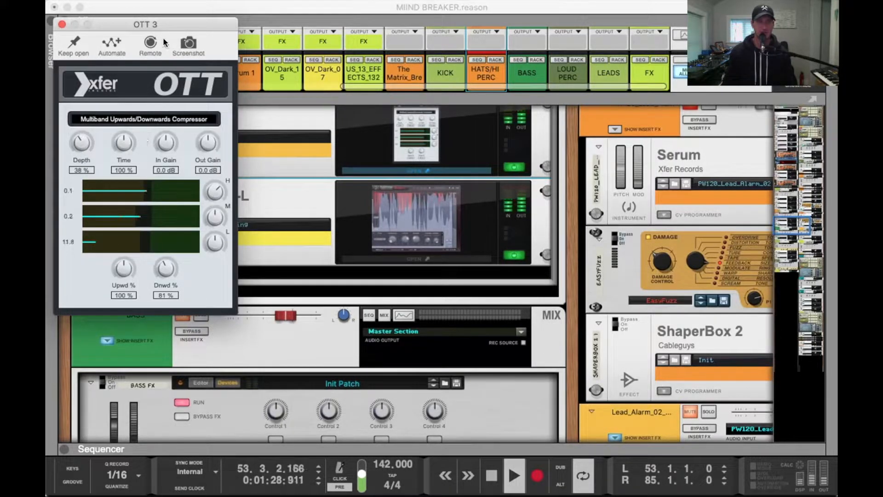
{"action": "left_click_drag", "start_coordinate": [170, 24], "coordinate": [286, 9]}
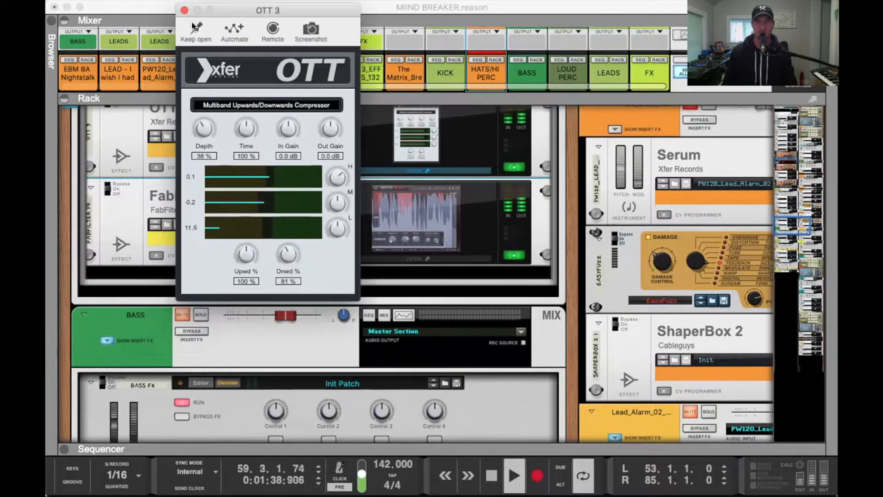
{"action": "left_click", "coordinate": [184, 10]}
Restart the loop and audition the hats bus while toggling its OTT and FabFilter Pro-L, enlarging the mixer to show the bus meters
{"action": "scroll", "coordinate": [405, 238], "scroll_direction": "up", "scroll_amount": 4}
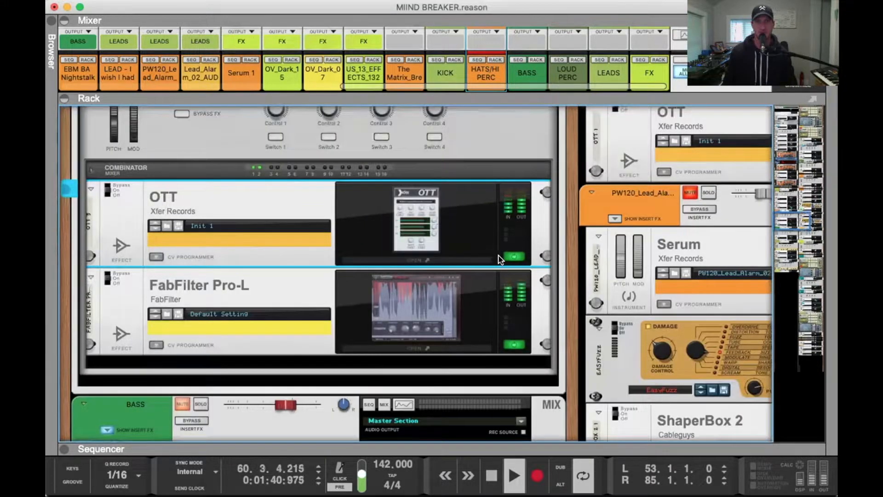
{"action": "key", "text": "space"}
{"action": "key", "text": "space"}
{"action": "left_click", "coordinate": [511, 255]}
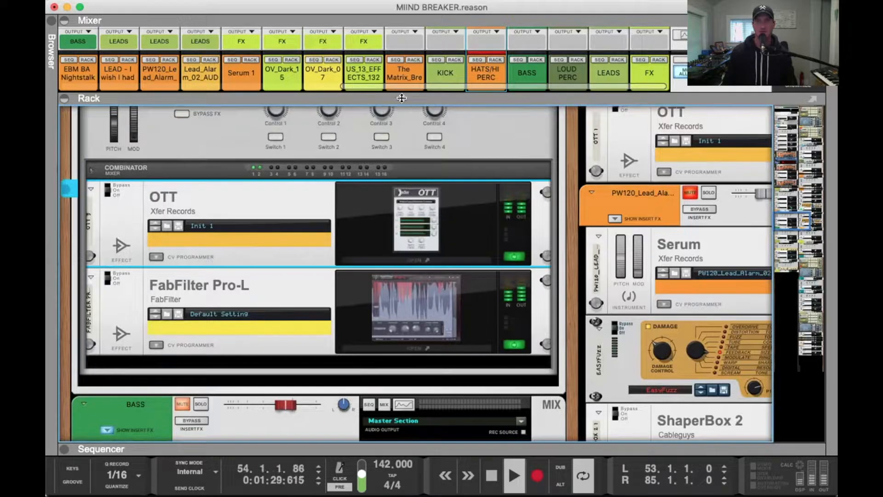
{"action": "left_click_drag", "start_coordinate": [409, 99], "coordinate": [410, 146]}
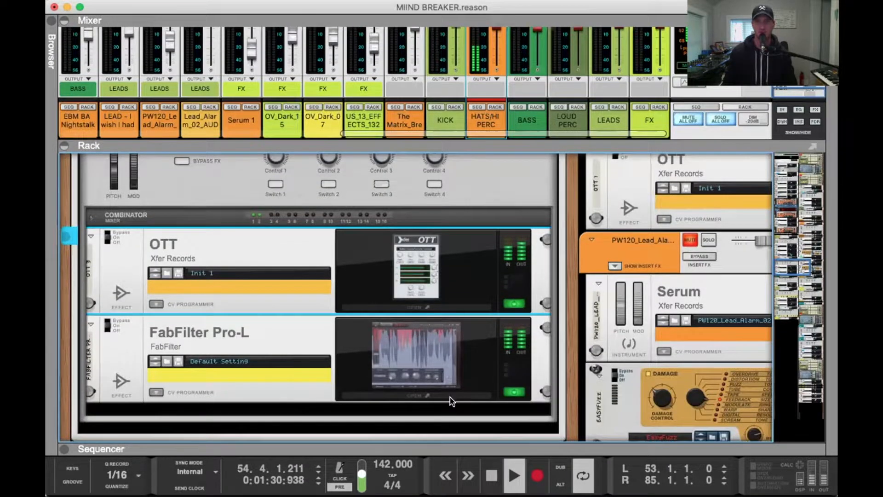
{"action": "left_click", "coordinate": [517, 393]}
{"action": "left_click", "coordinate": [517, 393]}
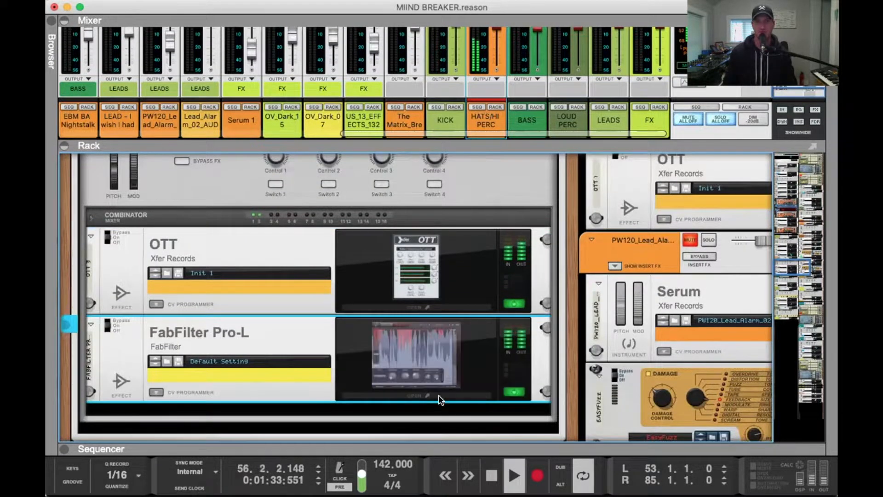
Show the FabFilter Pro-L limiter acting on the HATS/HI PERC bus during playback, and close its window
{"action": "left_click", "coordinate": [440, 396]}
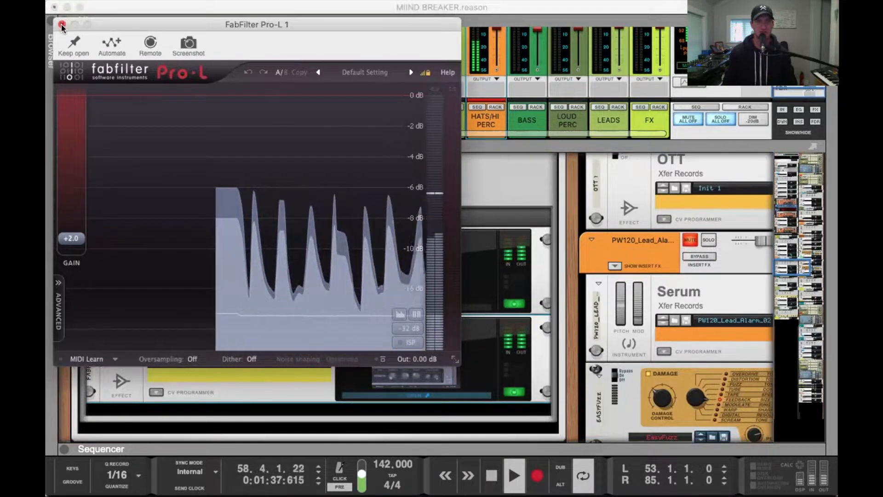
{"action": "key", "text": "super+w"}
{"action": "scroll", "coordinate": [457, 351], "scroll_direction": "down", "scroll_amount": 2}
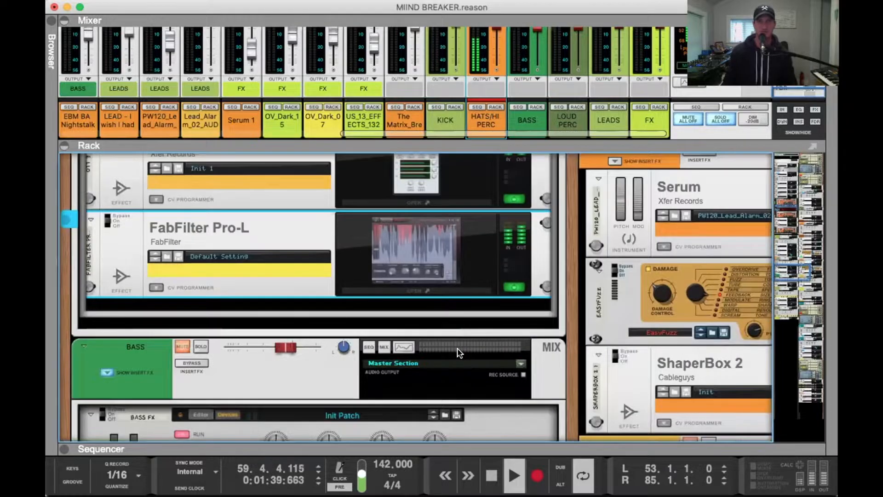
{"action": "scroll", "coordinate": [417, 266], "scroll_direction": "up", "scroll_amount": 4}
{"action": "scroll", "coordinate": [417, 263], "scroll_direction": "up", "scroll_amount": 5}
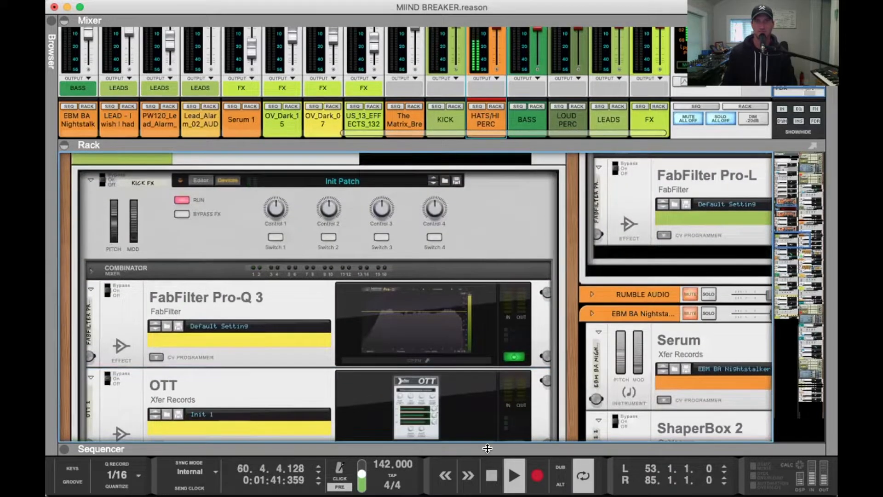
Bring up the full mixer and turn off solo on the sr2 percussion loop, open hat, hard hat and RIDES channels
{"action": "key", "text": "F5"}
{"action": "scroll", "coordinate": [290, 288], "scroll_direction": "left", "scroll_amount": 10}
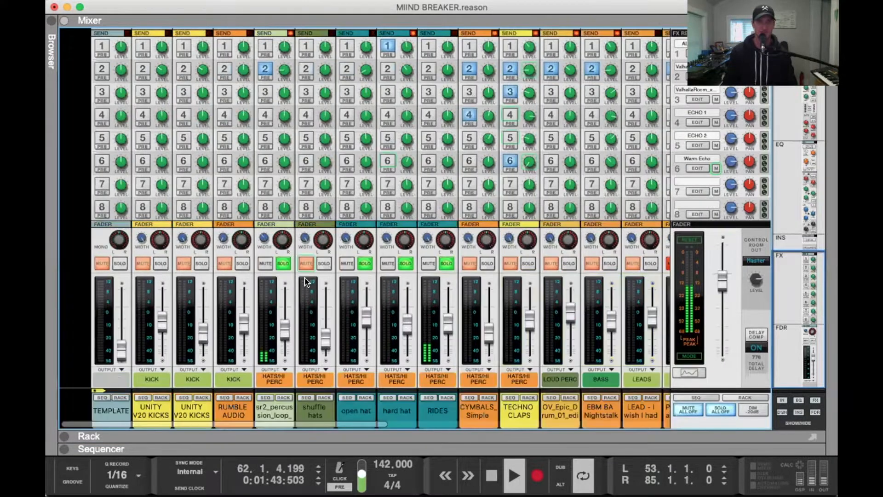
{"action": "left_click", "coordinate": [283, 266]}
{"action": "left_click", "coordinate": [365, 266]}
{"action": "left_click", "coordinate": [406, 267]}
{"action": "left_click", "coordinate": [446, 266]}
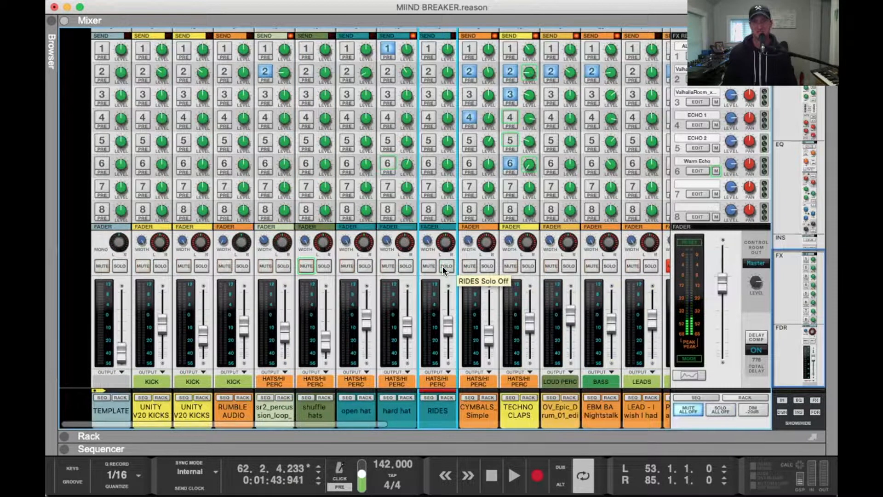
Solo the EBM BA Nightstalker bass channel, with part of the rack in view below the mixer, and play the loop
{"action": "scroll", "coordinate": [443, 265], "scroll_direction": "right", "scroll_amount": 6}
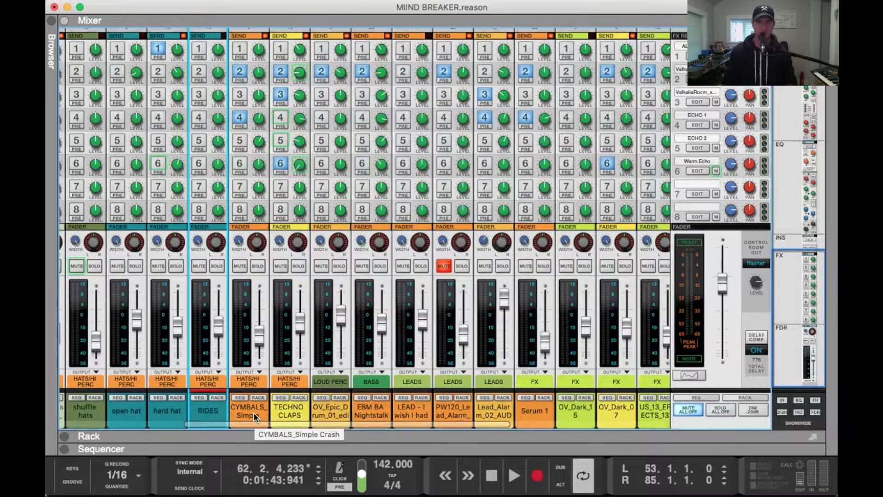
{"action": "left_click_drag", "start_coordinate": [319, 438], "coordinate": [336, 177]}
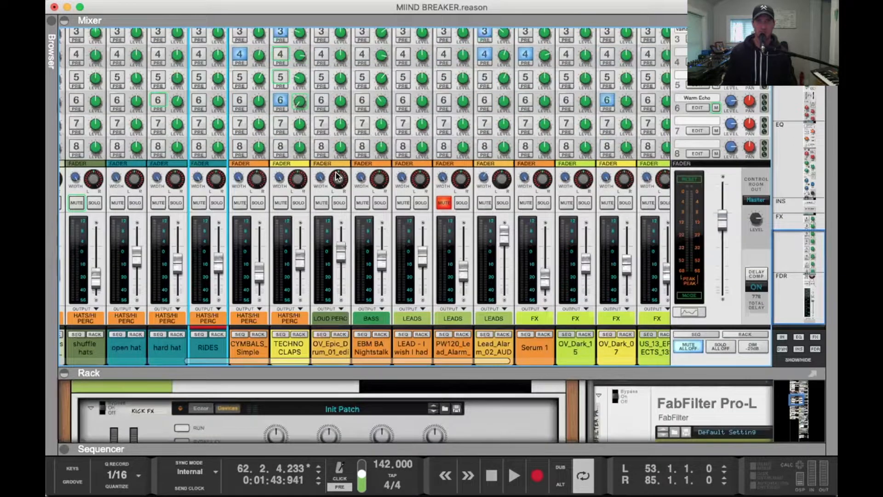
{"action": "key", "text": "space"}
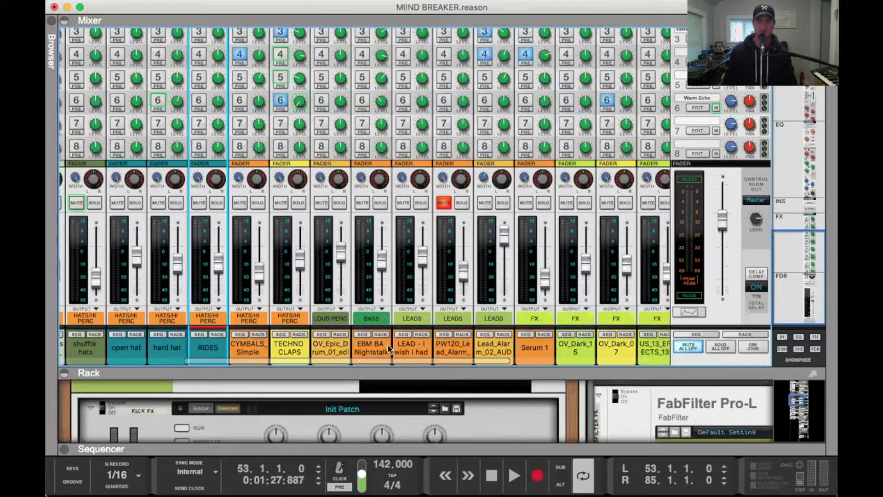
{"action": "left_click", "coordinate": [380, 203]}
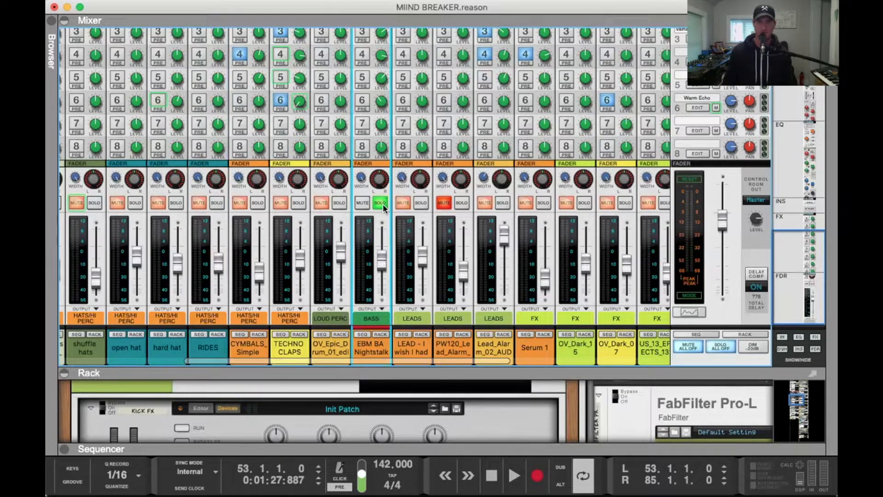
{"action": "key", "text": "space"}
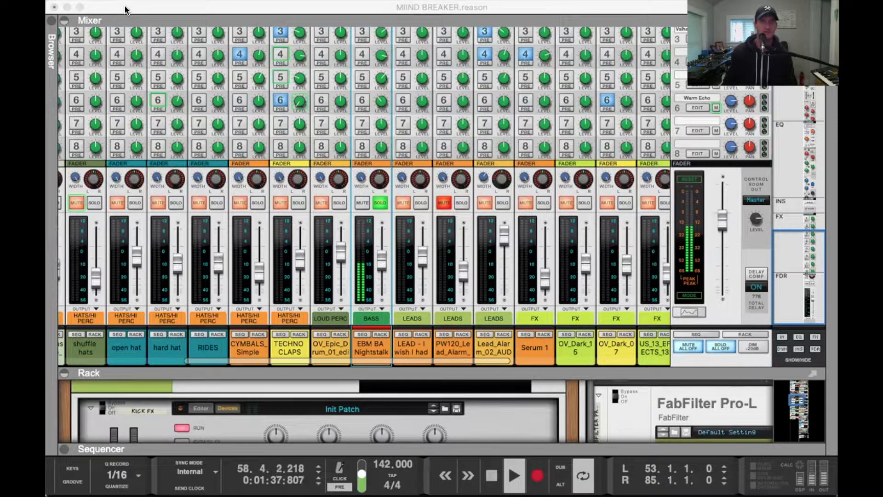
Examine the EBM BA Nightstalker device chain in the rack from Serum through ShaperBox 2, Pro-Q 3, Scream 4 and OTT while auditioning the bass
{"action": "left_click_drag", "start_coordinate": [125, 10], "coordinate": [126, 11]}
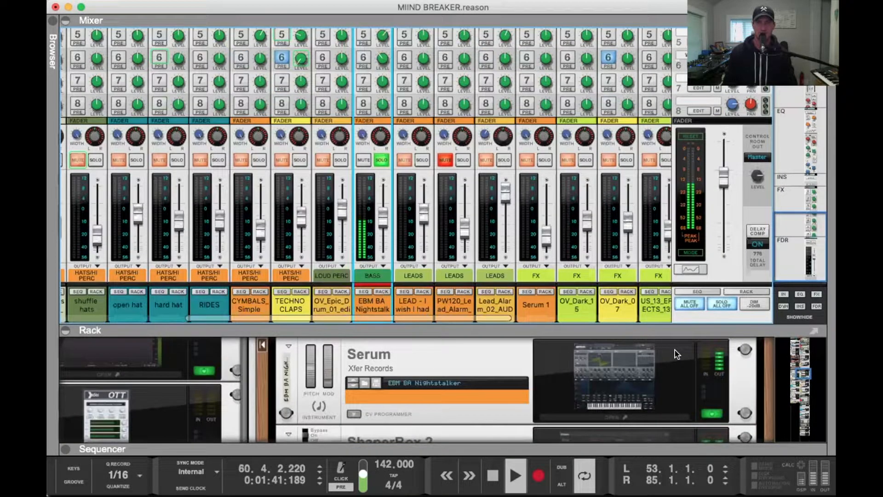
{"action": "left_click_drag", "start_coordinate": [644, 323], "coordinate": [631, 193]}
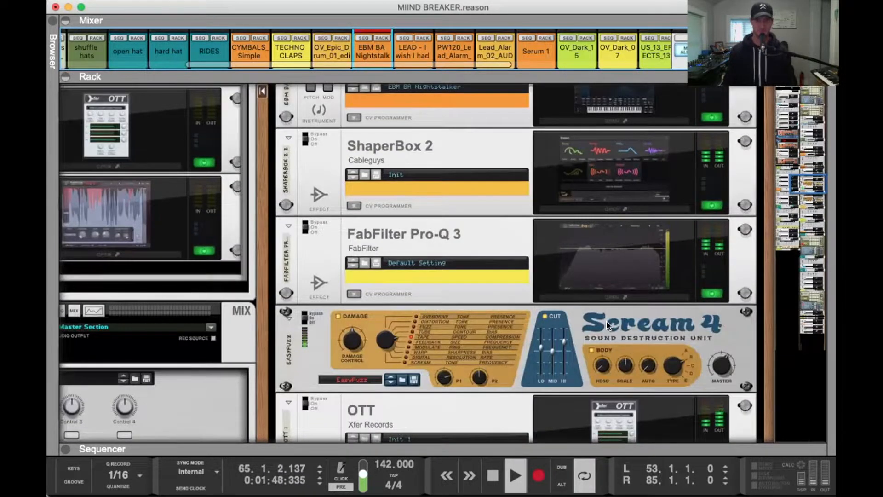
{"action": "scroll", "coordinate": [607, 294], "scroll_direction": "down", "scroll_amount": 3}
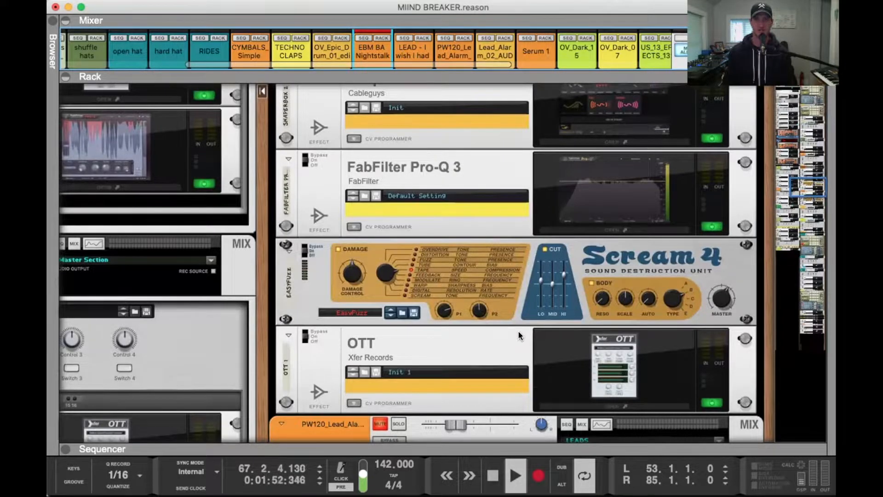
{"action": "scroll", "coordinate": [524, 340], "scroll_direction": "down", "scroll_amount": 1}
{"action": "scroll", "coordinate": [536, 350], "scroll_direction": "up", "scroll_amount": 10}
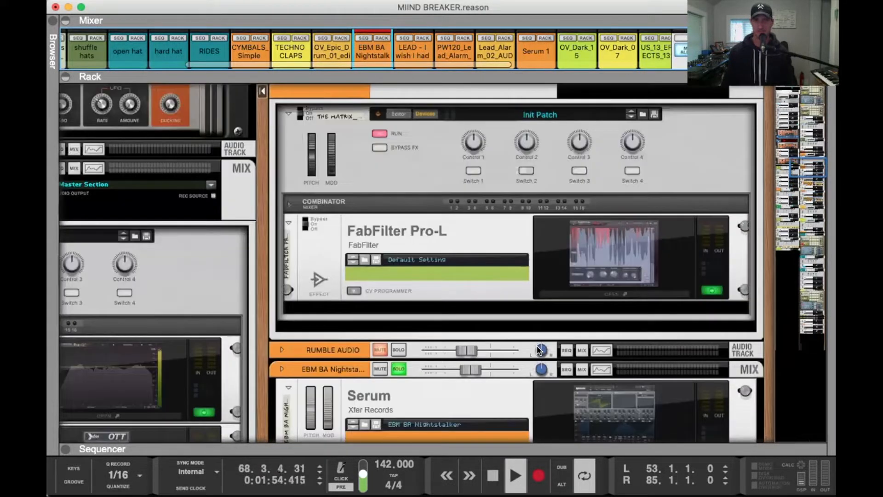
{"action": "key", "text": "space"}
{"action": "key", "text": "space"}
{"action": "scroll", "coordinate": [563, 318], "scroll_direction": "down", "scroll_amount": 8}
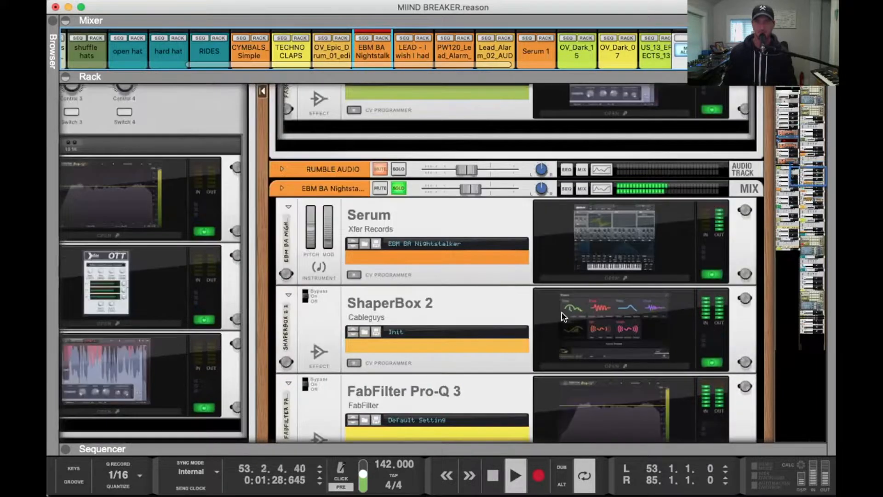
{"action": "scroll", "coordinate": [562, 318], "scroll_direction": "down", "scroll_amount": 1}
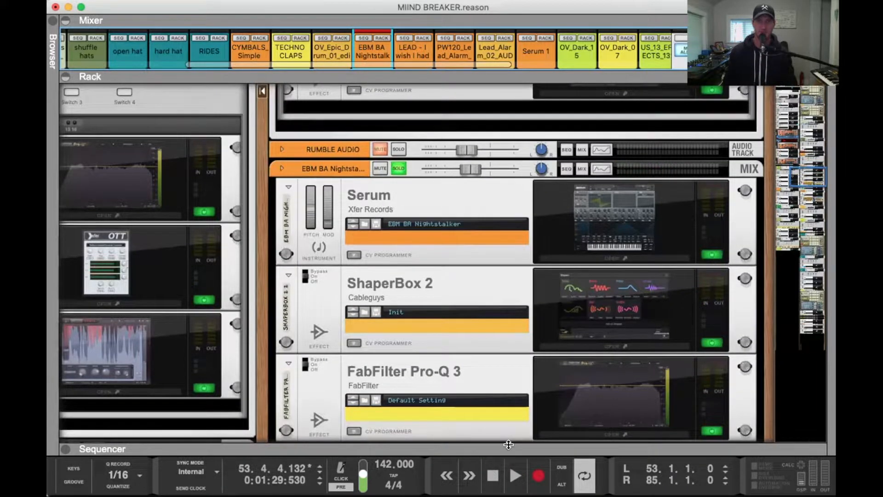
Bring up the sequencer and open the EBM BA Nightstalker clip at bar 37 for note editing
{"action": "key", "text": "F7"}
{"action": "scroll", "coordinate": [294, 204], "scroll_direction": "up", "scroll_amount": 1}
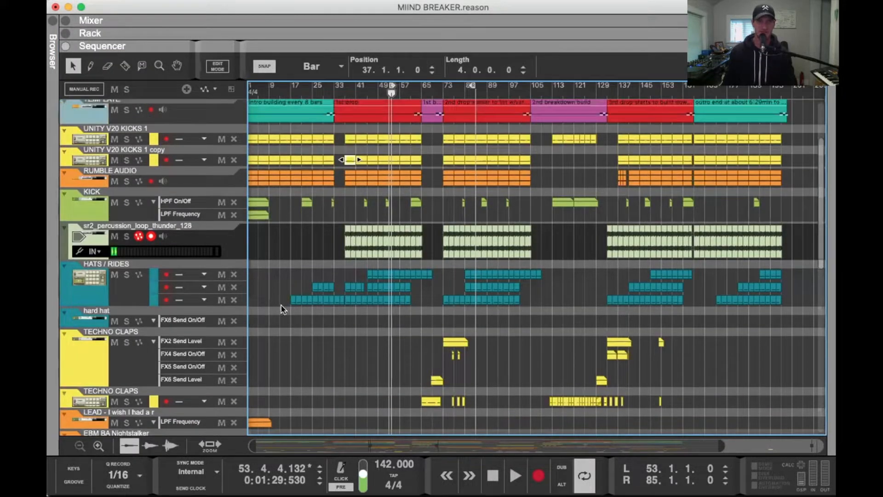
{"action": "left_click_drag", "start_coordinate": [720, 443], "coordinate": [311, 444]}
{"action": "scroll", "coordinate": [512, 350], "scroll_direction": "right", "scroll_amount": 10}
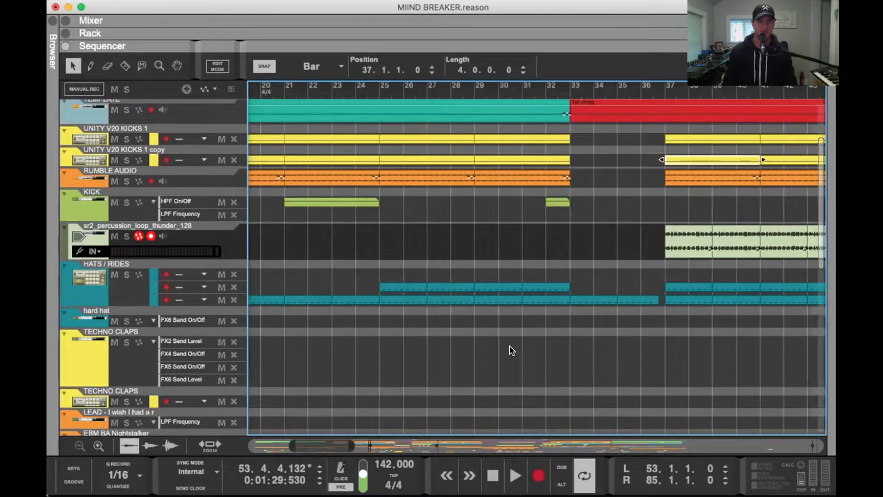
{"action": "scroll", "coordinate": [479, 312], "scroll_direction": "down", "scroll_amount": 9}
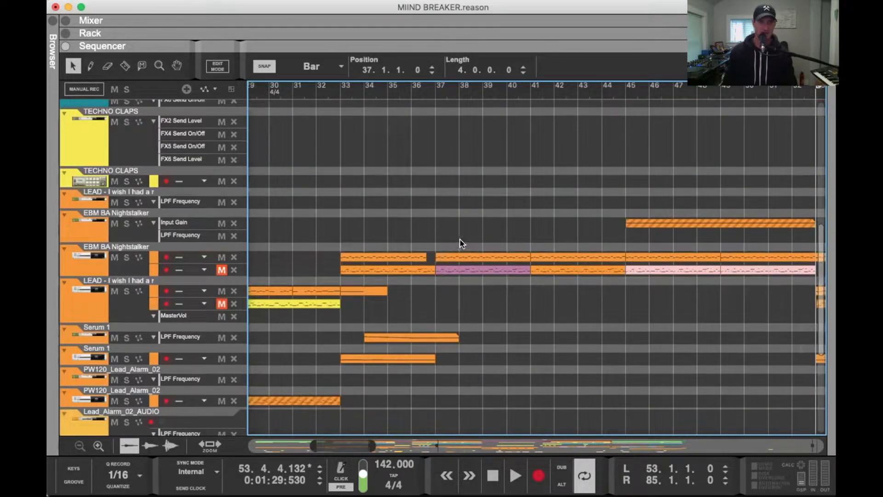
{"action": "left_click", "coordinate": [468, 256]}
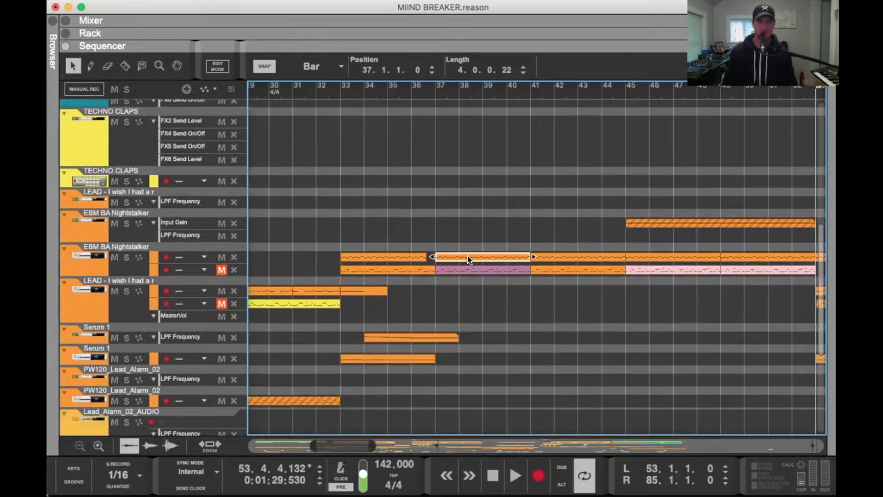
{"action": "double_click", "coordinate": [468, 258]}
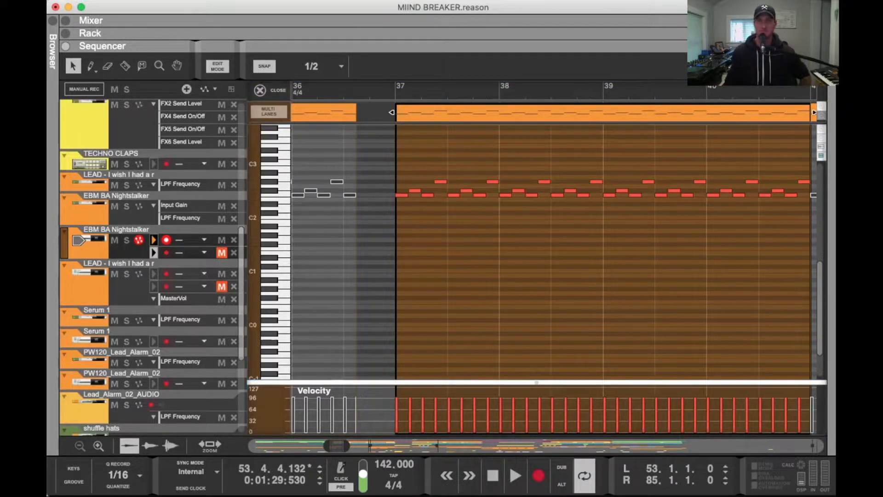
Point out the bassline's note pattern at the start of bar 37, selecting its second and third notes
{"action": "left_click_drag", "start_coordinate": [588, 4], "coordinate": [586, 4]}
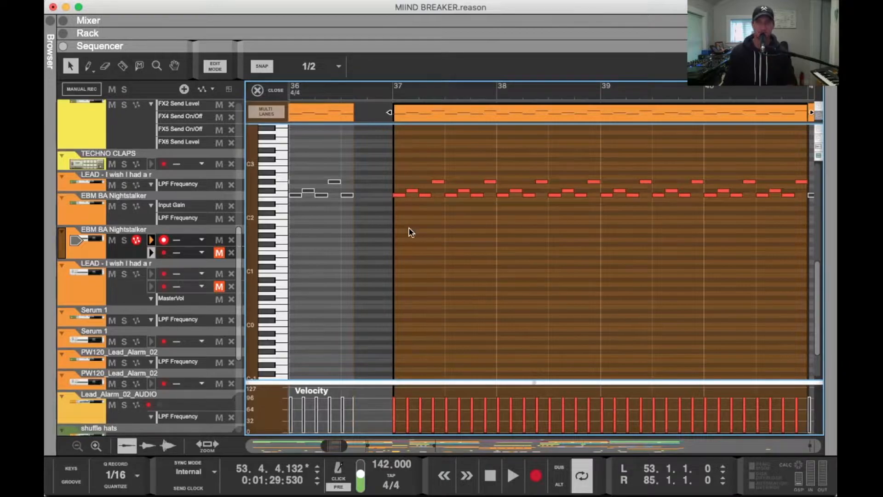
{"action": "left_click_drag", "start_coordinate": [396, 196], "coordinate": [394, 189]}
{"action": "left_click", "coordinate": [415, 254]}
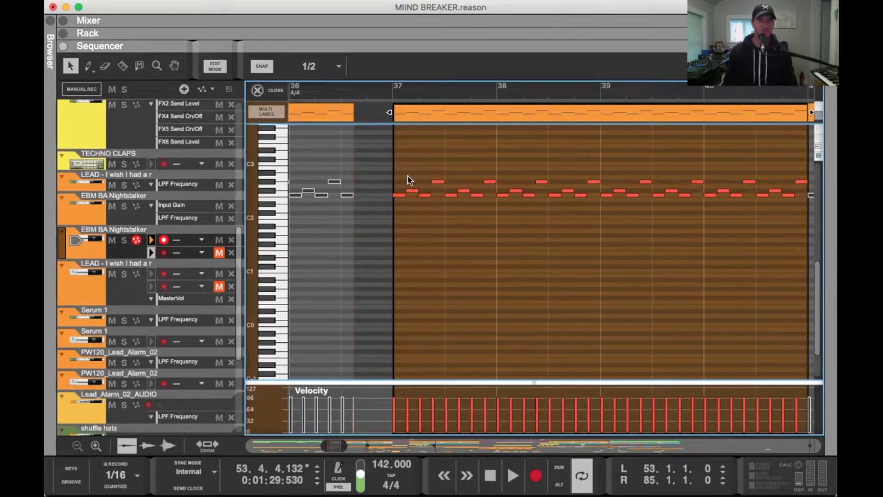
{"action": "left_click_drag", "start_coordinate": [416, 168], "coordinate": [502, 226]}
{"action": "left_click", "coordinate": [450, 250]}
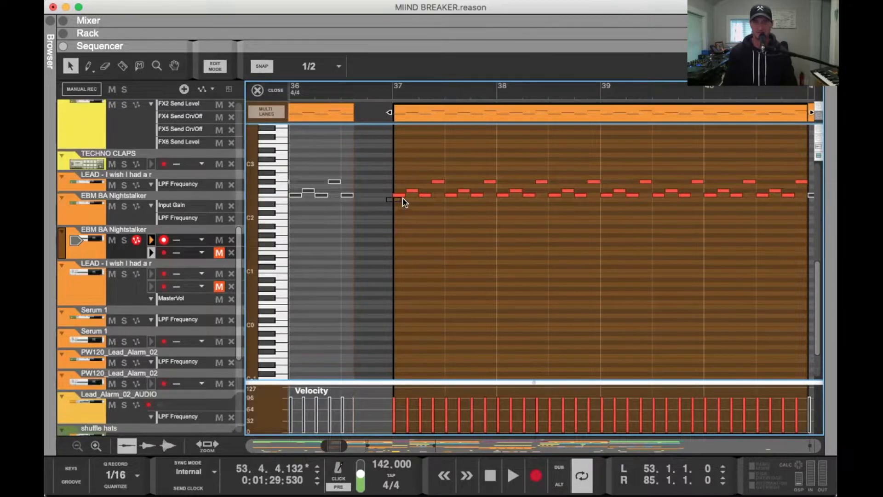
{"action": "left_click_drag", "start_coordinate": [407, 196], "coordinate": [413, 191]}
{"action": "left_click_drag", "start_coordinate": [440, 163], "coordinate": [440, 183]}
{"action": "left_click_drag", "start_coordinate": [424, 232], "coordinate": [408, 190]}
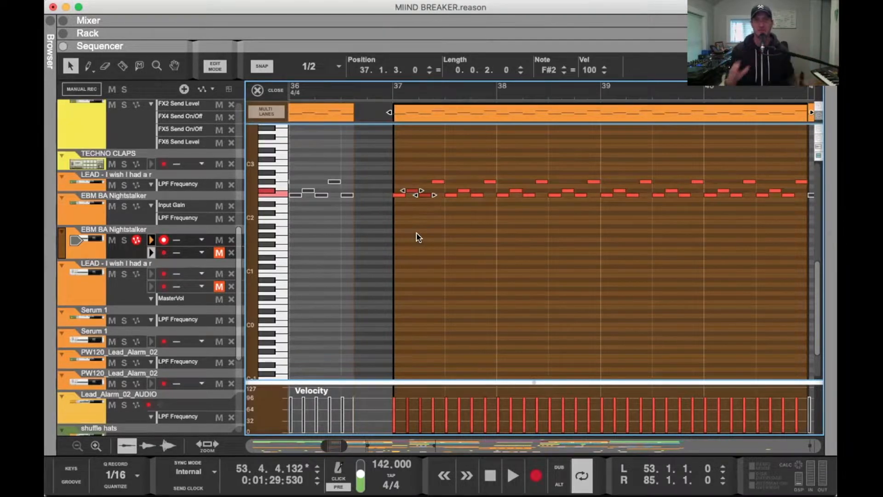
Play the soloed bassline again from the start of the loop, and close the clip's note editor
{"action": "key", "text": "shift+Return"}
{"action": "key", "text": "space"}
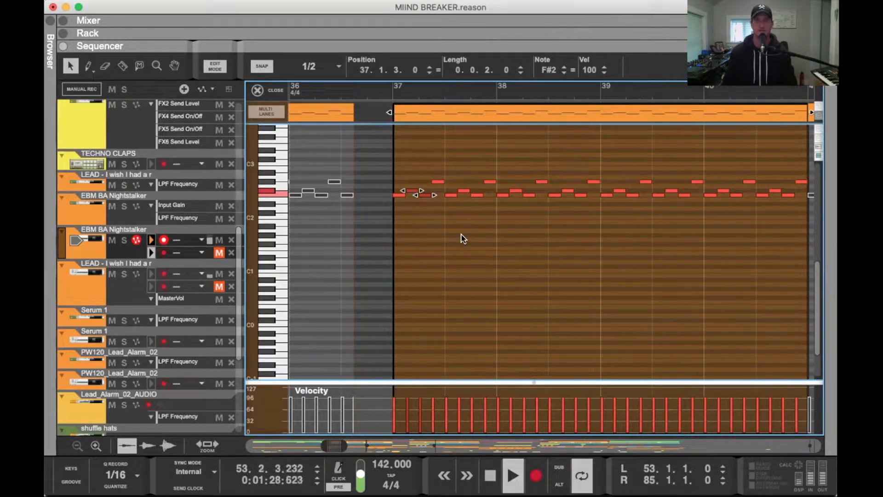
{"action": "key", "text": "space"}
{"action": "key", "text": "shift+Return"}
{"action": "key", "text": "space"}
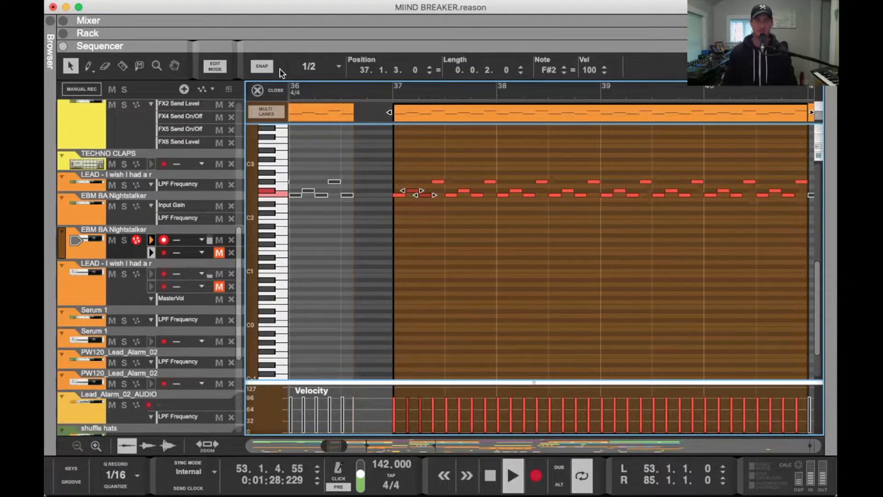
{"action": "left_click", "coordinate": [259, 90]}
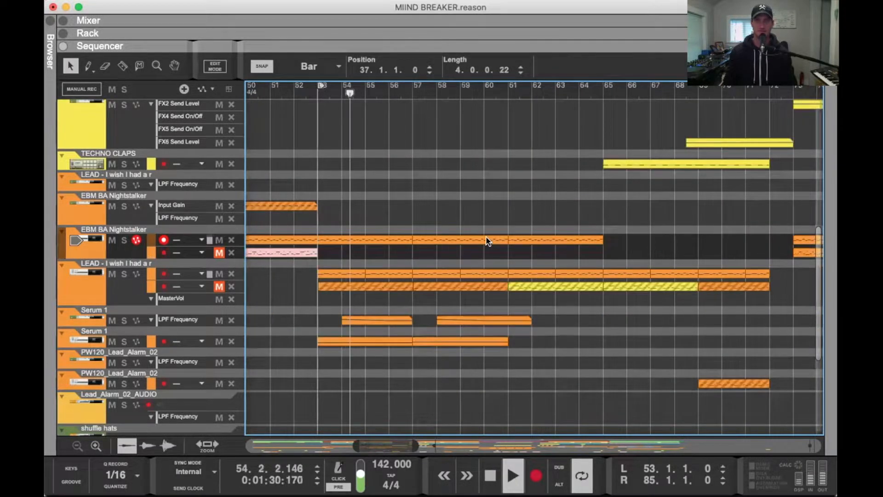
Open the EBM BA Nightstalker clip at bar 53 for note editing and set the snap value to 1/8
{"action": "double_click", "coordinate": [378, 239]}
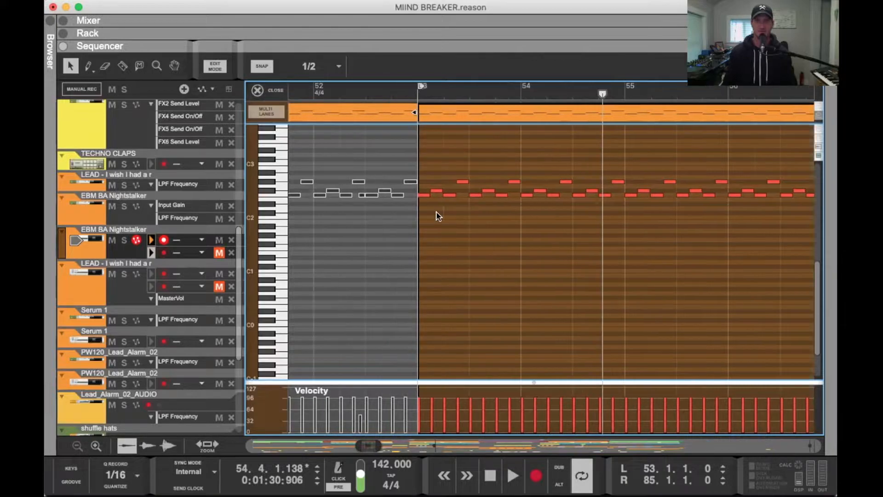
{"action": "scroll", "coordinate": [450, 219], "scroll_direction": "right", "scroll_amount": 1}
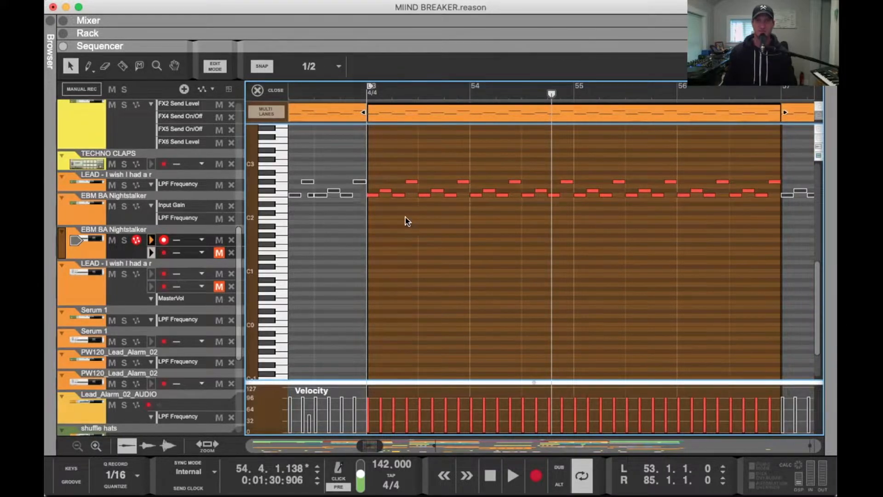
{"action": "left_click", "coordinate": [322, 66]}
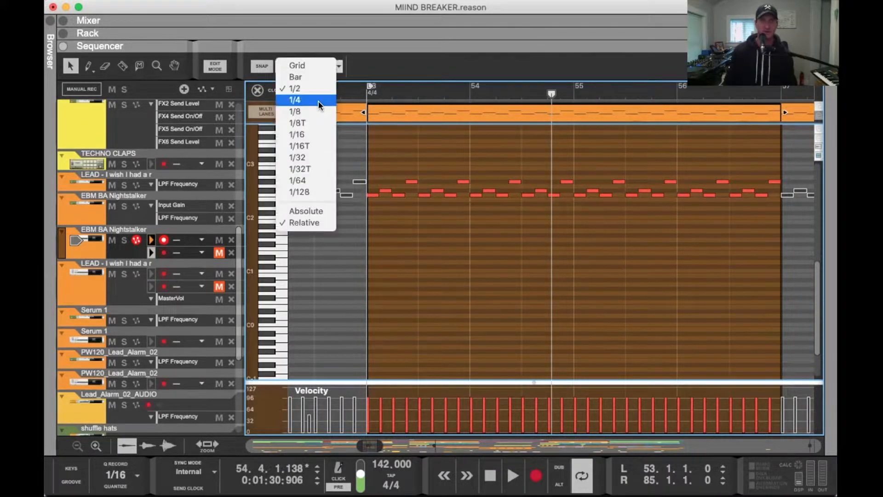
{"action": "left_click", "coordinate": [316, 111]}
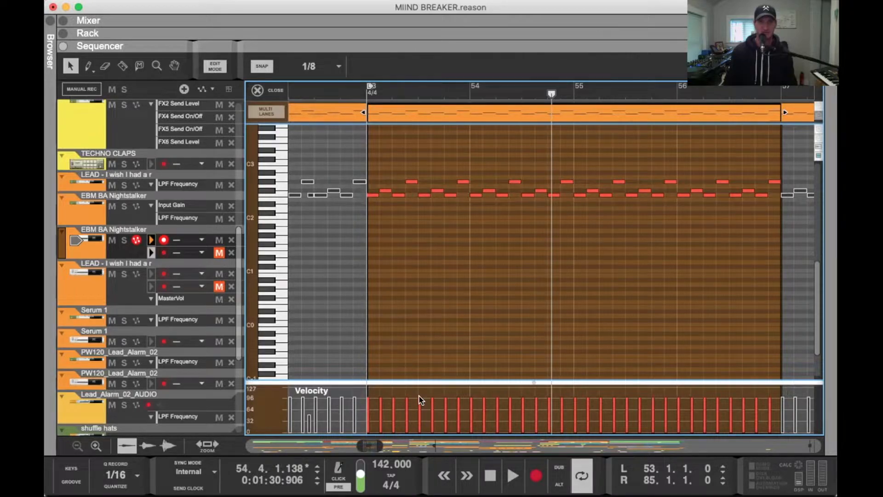
Start playback with the clip's notes zoomed out, and set the loop's right locator to bar 65
{"action": "key", "text": "space"}
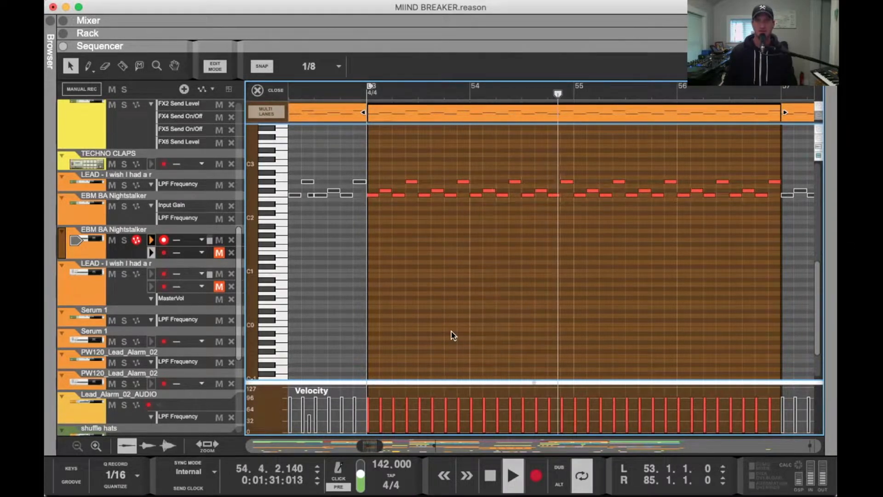
{"action": "left_click_drag", "start_coordinate": [376, 442], "coordinate": [412, 444]}
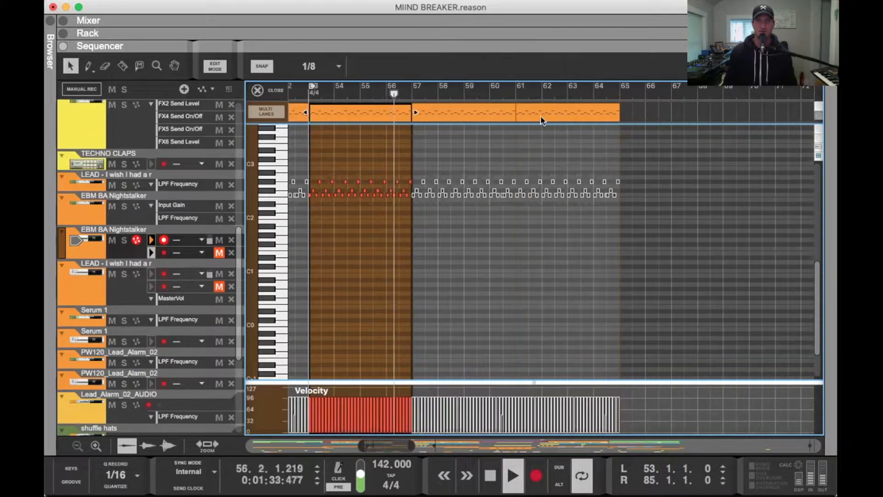
{"action": "left_click", "coordinate": [620, 92], "text": "alt"}
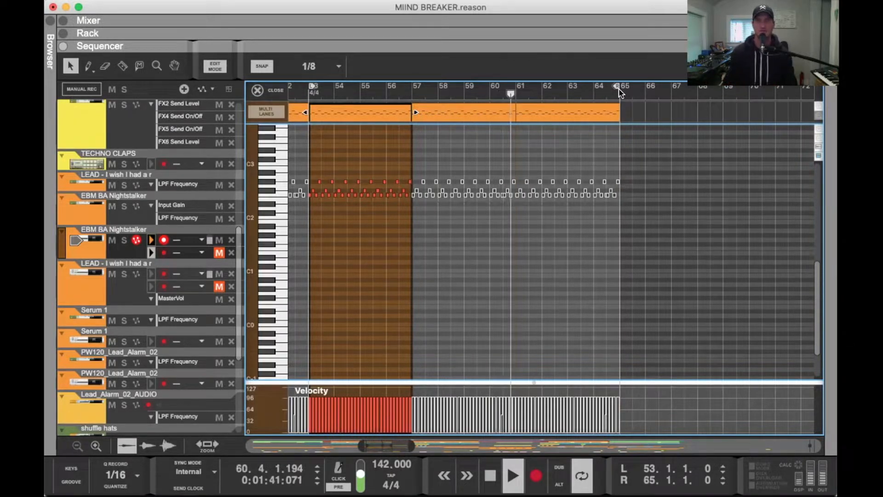
{"action": "left_click", "coordinate": [491, 86]}
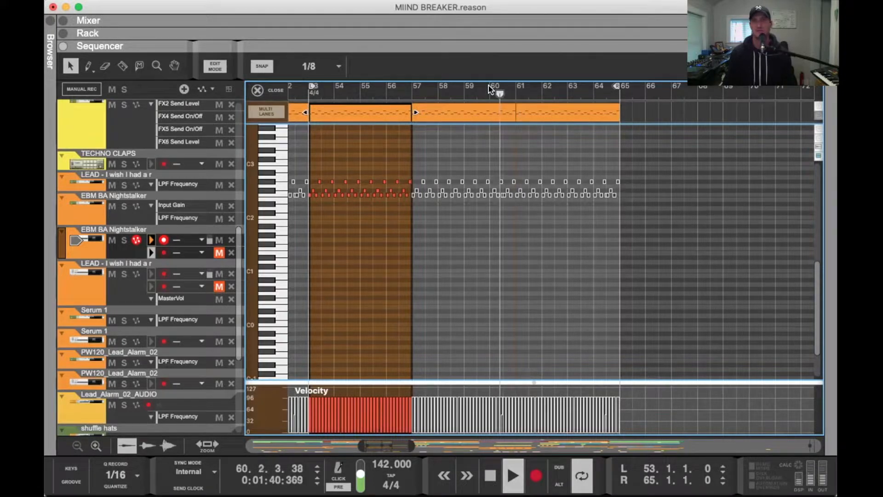
Audition the soloed bassline from bar 53 in several passes, stopping playback between them
{"action": "key", "text": "space"}
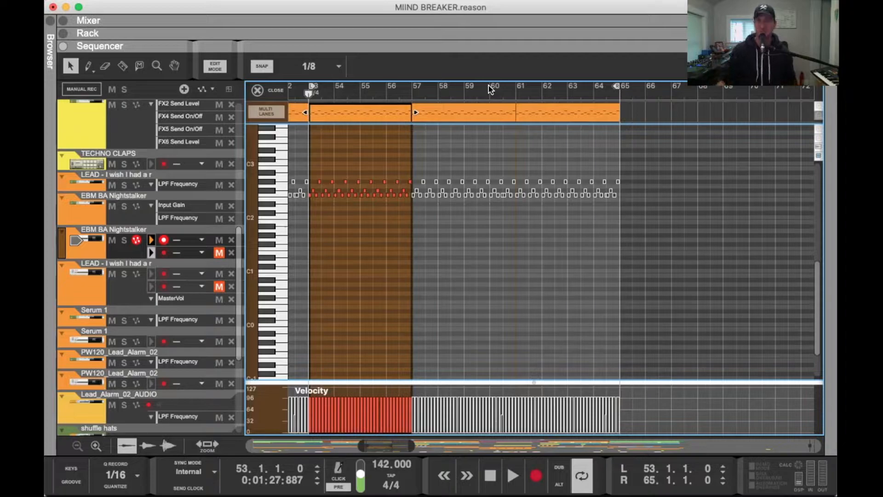
{"action": "key", "text": "space"}
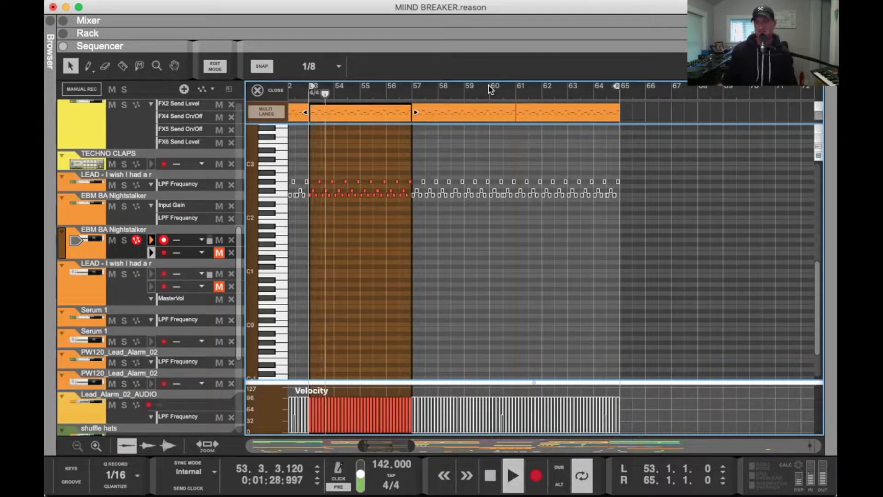
{"action": "key", "text": "space"}
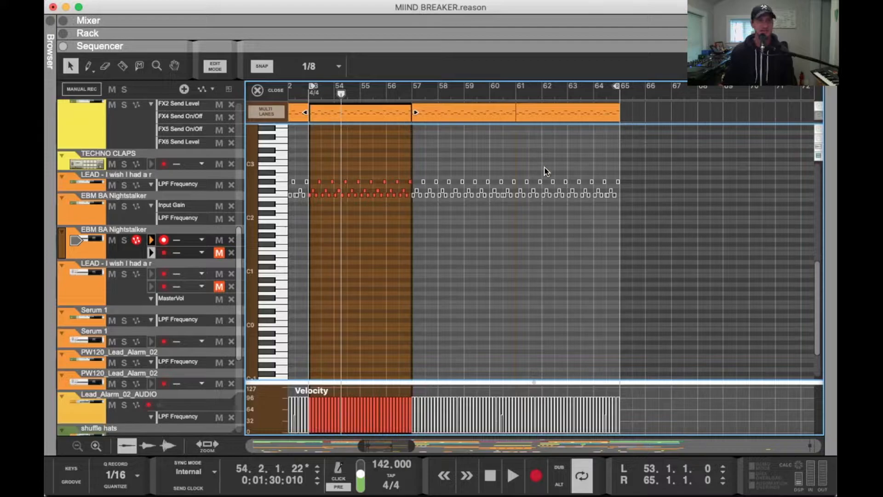
{"action": "scroll", "coordinate": [544, 172], "scroll_direction": "left", "scroll_amount": 2}
{"action": "scroll", "coordinate": [540, 176], "scroll_direction": "up", "scroll_amount": 1}
{"action": "scroll", "coordinate": [540, 176], "scroll_direction": "down", "scroll_amount": 1}
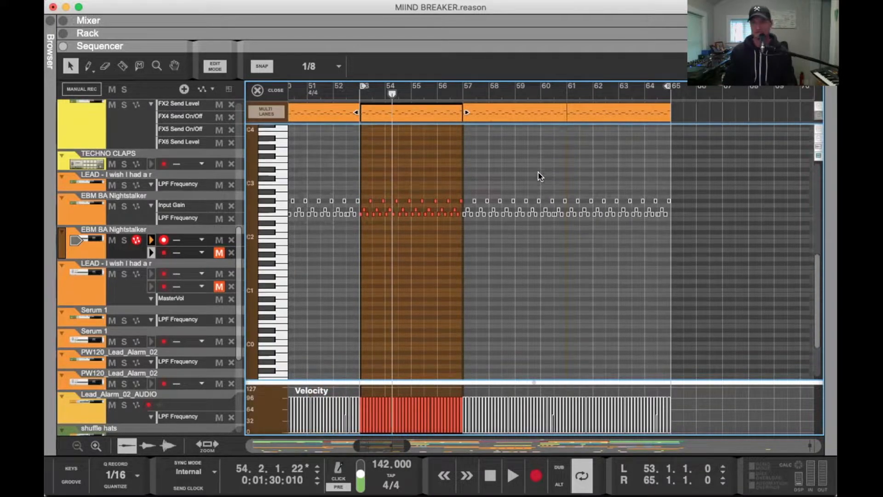
{"action": "key", "text": "space"}
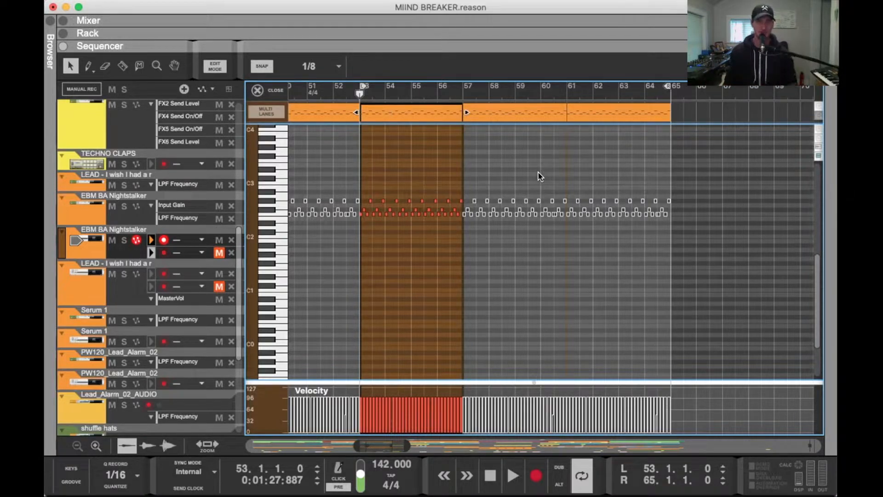
{"action": "key", "text": "space"}
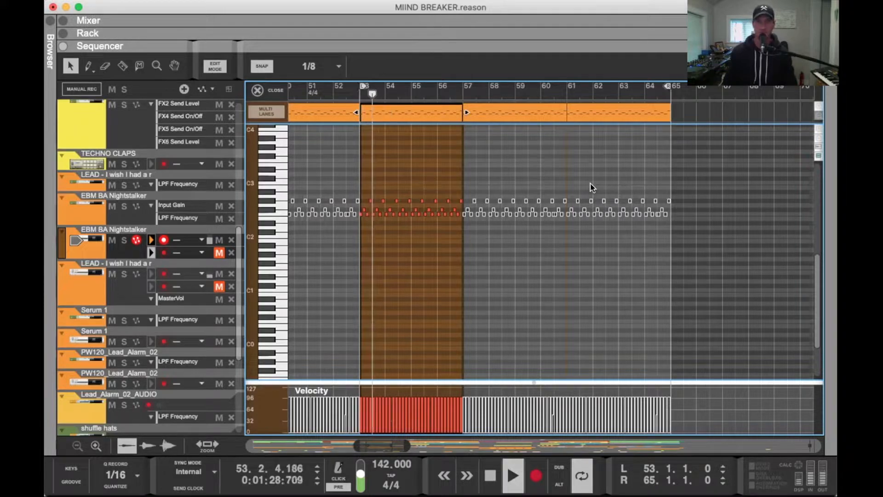
{"action": "key", "text": "space"}
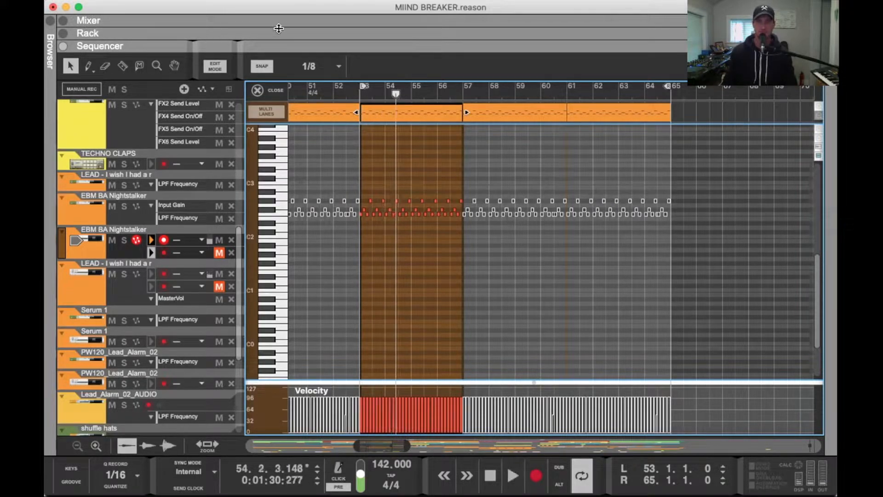
Examine the bassline's note pattern around bars 51 to 57 up close, and close the clip's note editor
{"action": "left_click_drag", "start_coordinate": [282, 10], "coordinate": [284, 10]}
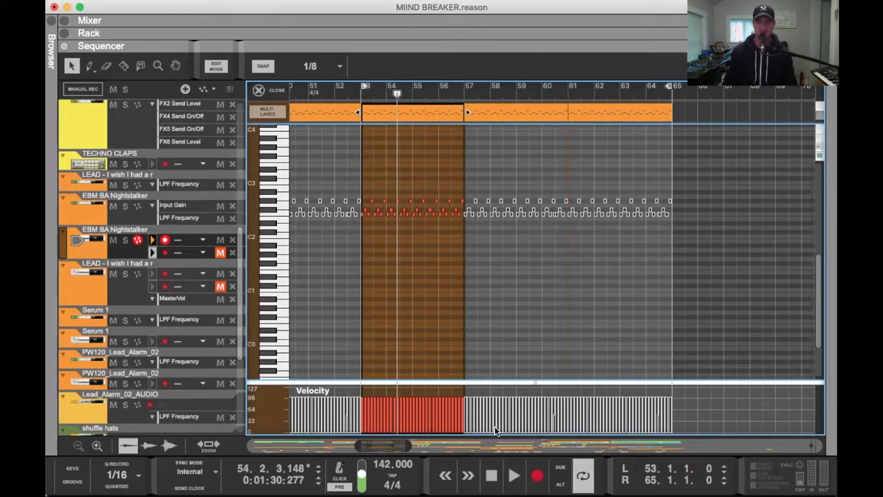
{"action": "left_click_drag", "start_coordinate": [410, 446], "coordinate": [392, 446]}
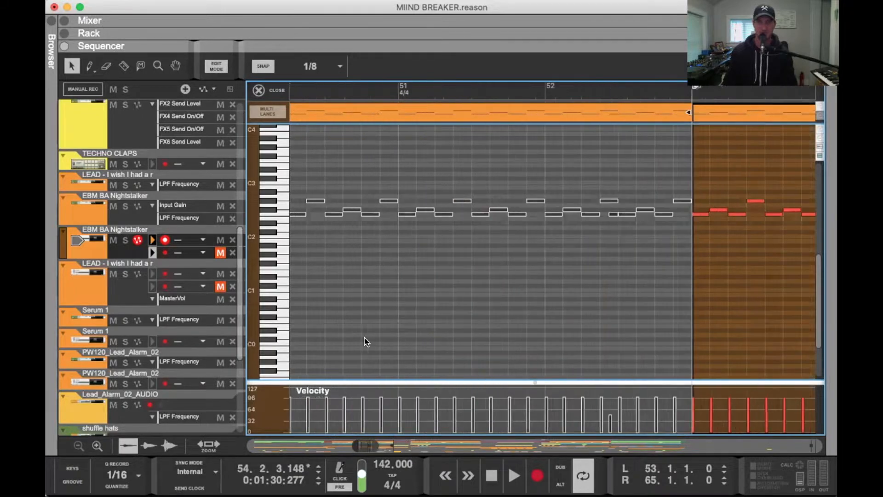
{"action": "scroll", "coordinate": [371, 337], "scroll_direction": "right", "scroll_amount": 8}
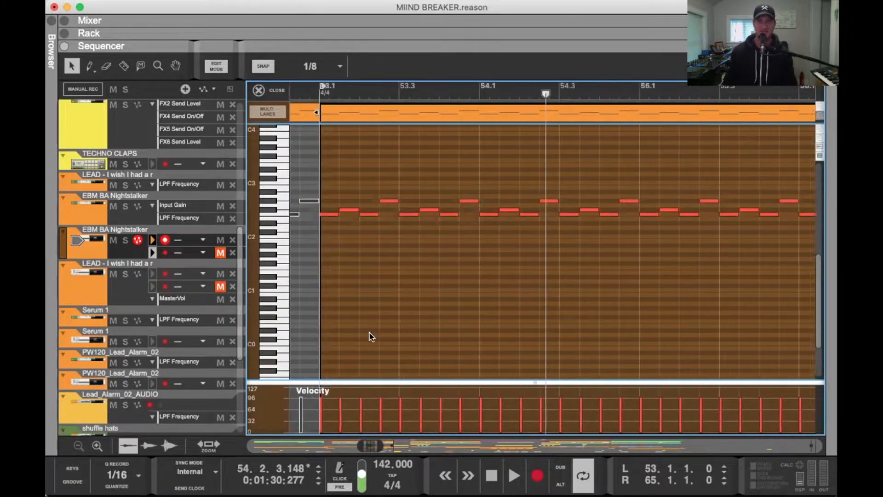
{"action": "left_click_drag", "start_coordinate": [379, 446], "coordinate": [391, 446]}
{"action": "scroll", "coordinate": [481, 251], "scroll_direction": "left", "scroll_amount": 3}
{"action": "scroll", "coordinate": [476, 329], "scroll_direction": "left", "scroll_amount": 2}
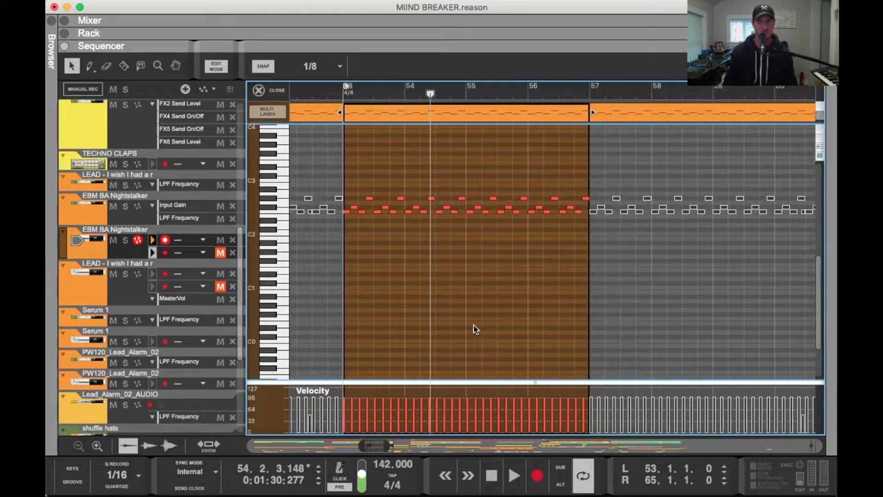
{"action": "left_click", "coordinate": [262, 90]}
Play the loop and inspect the EBM BA Nightstalker patch in Serum from the rack, closing its window when done
{"action": "key", "text": "space"}
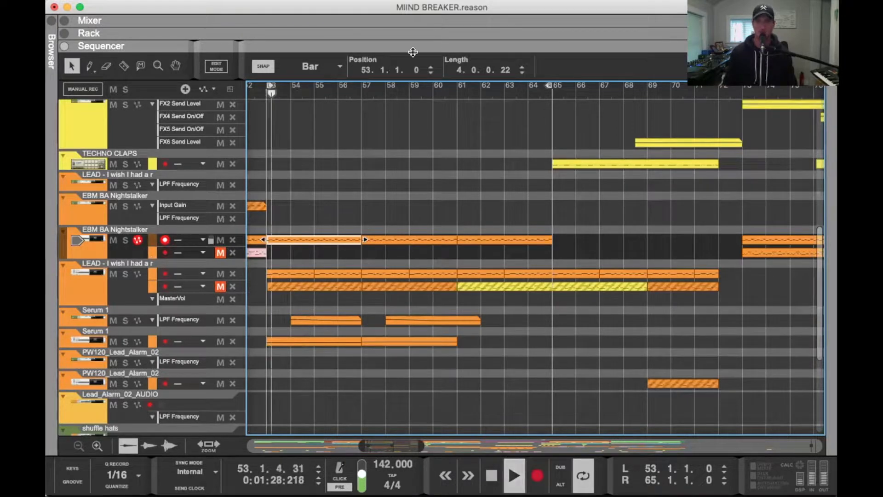
{"action": "key", "text": "F6"}
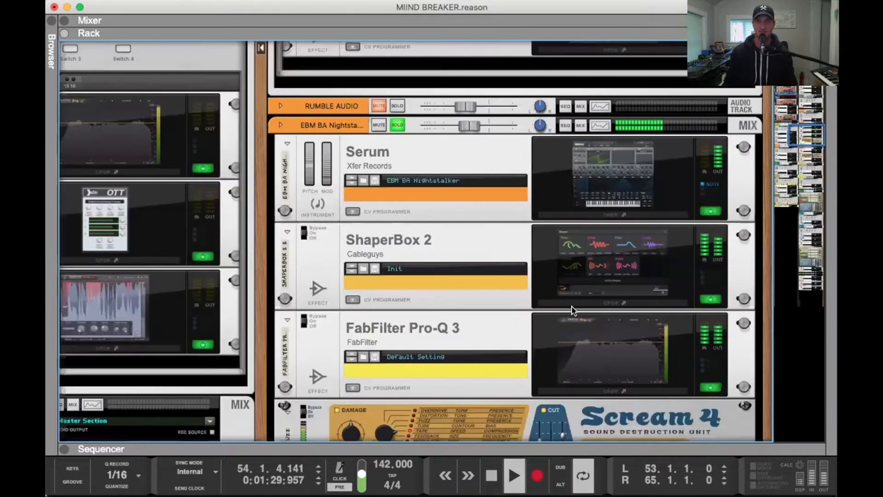
{"action": "left_click", "coordinate": [634, 213]}
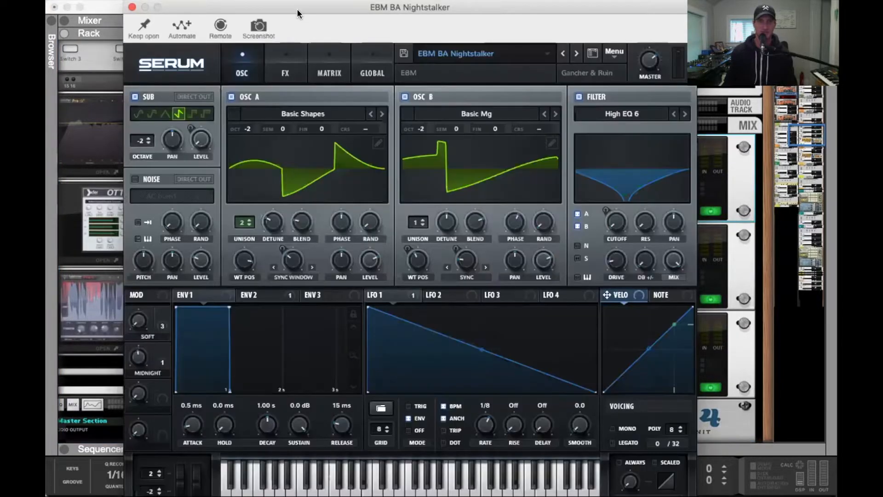
{"action": "left_click_drag", "start_coordinate": [297, 9], "coordinate": [234, 6]}
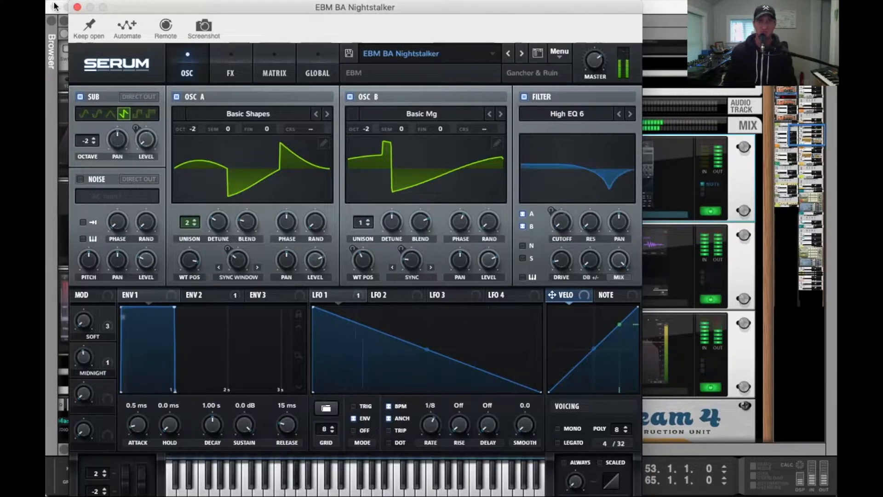
{"action": "left_click", "coordinate": [77, 7]}
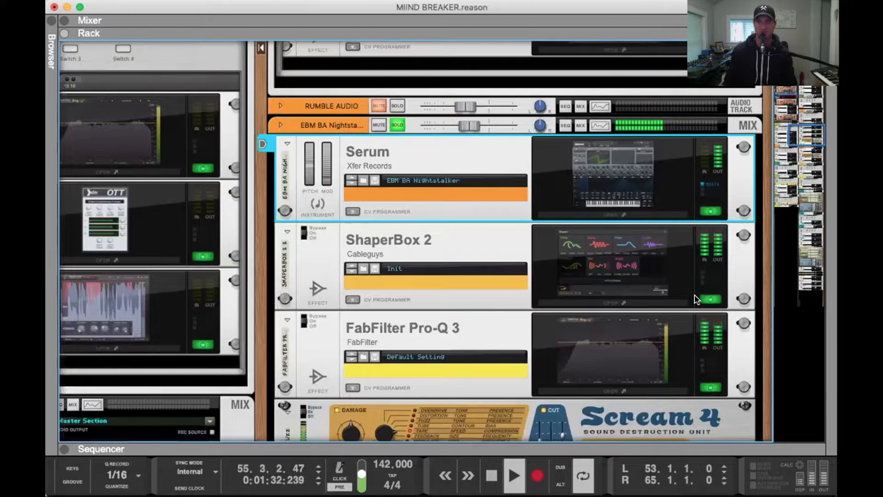
Switch off ShaperBox 2, Pro-Q 3 and OTT and bypass Scream 4 in the EBM BA Nightstalker chain
{"action": "left_click", "coordinate": [710, 300]}
{"action": "left_click", "coordinate": [710, 389]}
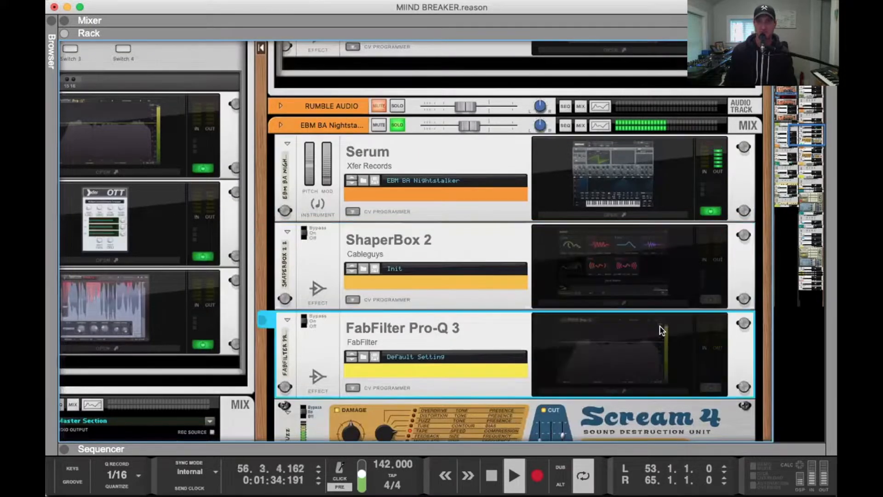
{"action": "scroll", "coordinate": [307, 320], "scroll_direction": "down", "scroll_amount": 4}
{"action": "left_click", "coordinate": [306, 319]}
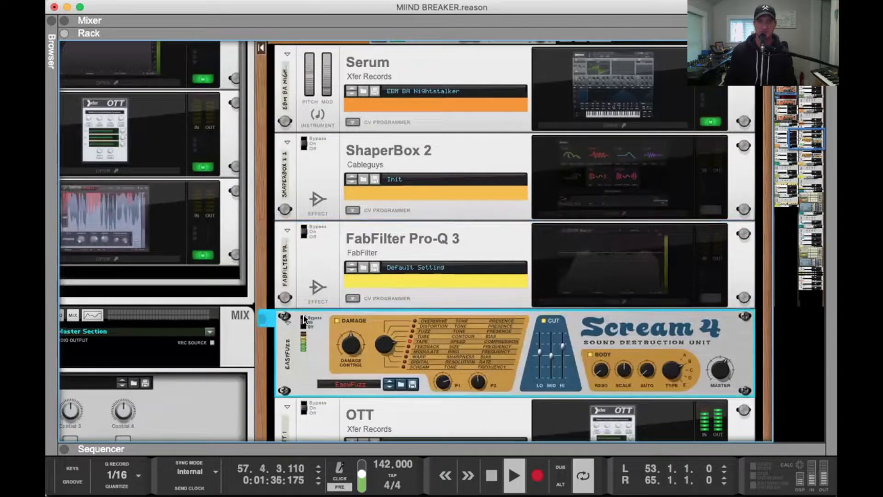
{"action": "scroll", "coordinate": [709, 372], "scroll_direction": "down", "scroll_amount": 4}
{"action": "left_click", "coordinate": [712, 390]}
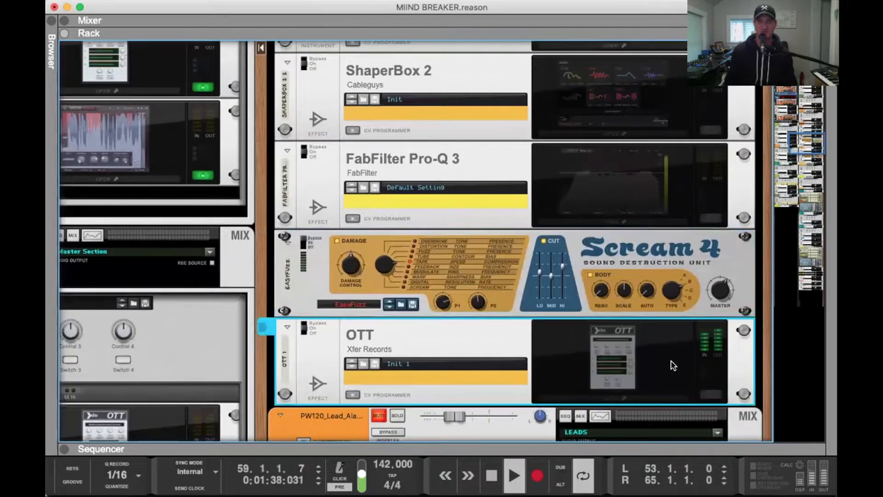
Reopen the bassline's Serum and bring up the mixer behind it, placing the synth window in full view
{"action": "scroll", "coordinate": [663, 361], "scroll_direction": "up", "scroll_amount": 15}
{"action": "scroll", "coordinate": [663, 361], "scroll_direction": "down", "scroll_amount": 1}
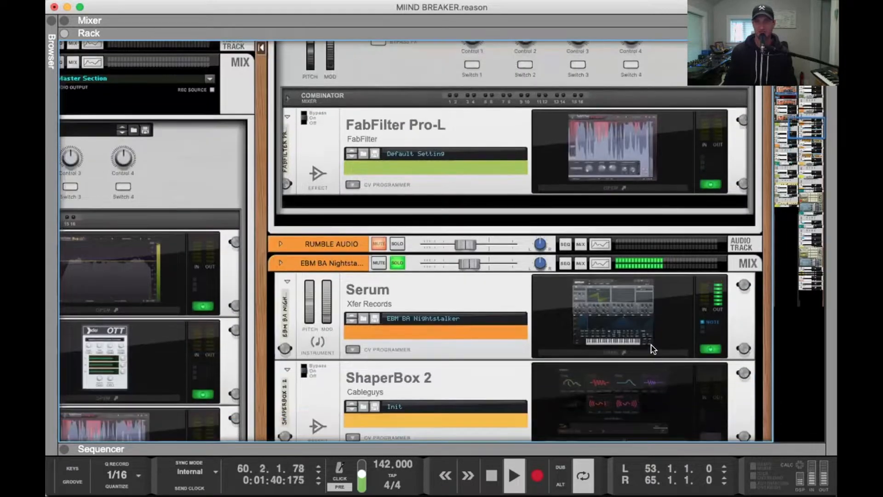
{"action": "left_click", "coordinate": [651, 351]}
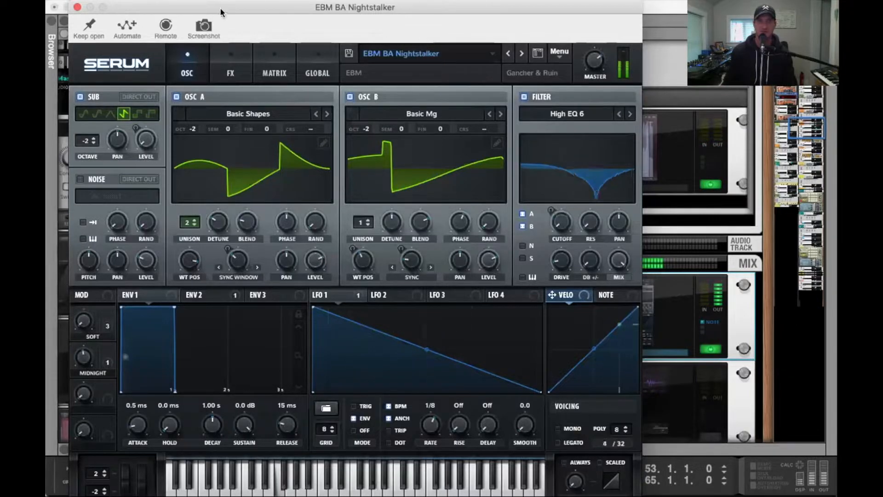
{"action": "left_click_drag", "start_coordinate": [220, 7], "coordinate": [392, 281]}
{"action": "left_click_drag", "start_coordinate": [601, 32], "coordinate": [639, 314]}
{"action": "scroll", "coordinate": [587, 192], "scroll_direction": "right", "scroll_amount": 7}
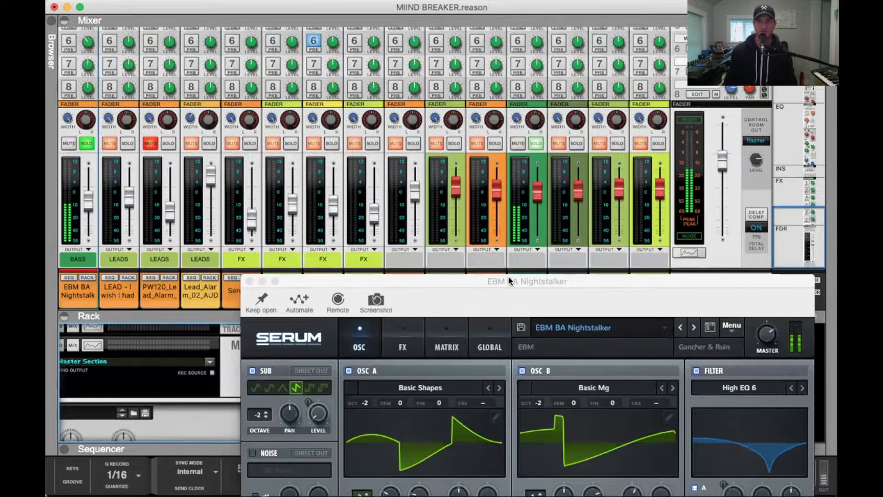
{"action": "left_click_drag", "start_coordinate": [506, 281], "coordinate": [398, 46]}
{"action": "left_click", "coordinate": [451, 144]}
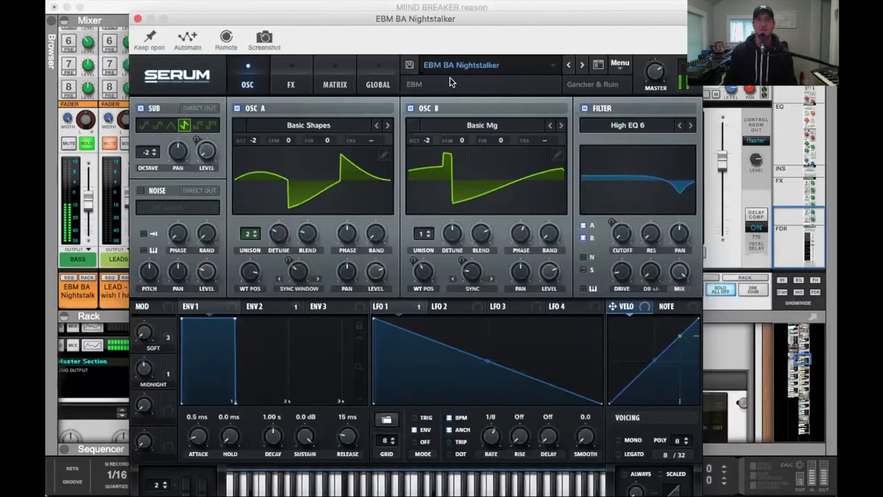
{"action": "mouse_move", "coordinate": [287, 18]}
{"action": "left_mouse_down"}
{"action": "mouse_move", "coordinate": [307, 9]}
{"action": "mouse_move", "coordinate": [284, 6]}
{"action": "left_mouse_up"}
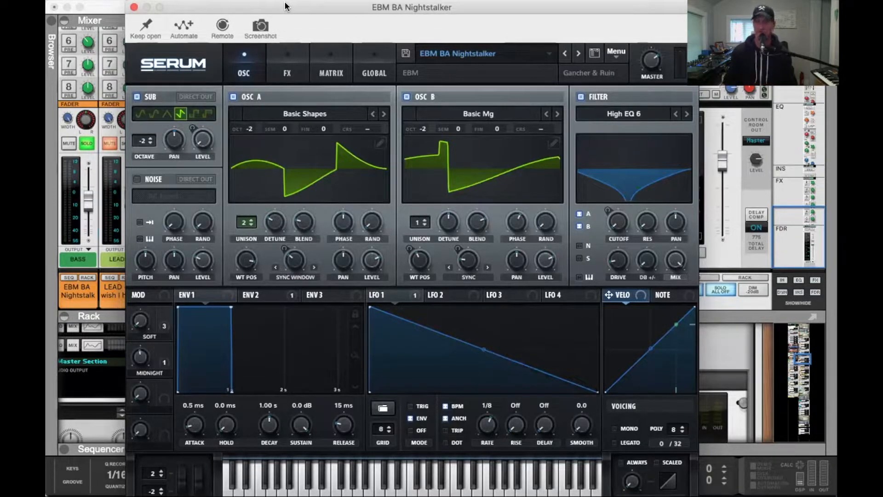
Audition the Serum presets EBM BA Pain, Reign, Solid and Stein on the bassline, and return to EBM BA Nightstalker
{"action": "left_click", "coordinate": [578, 54]}
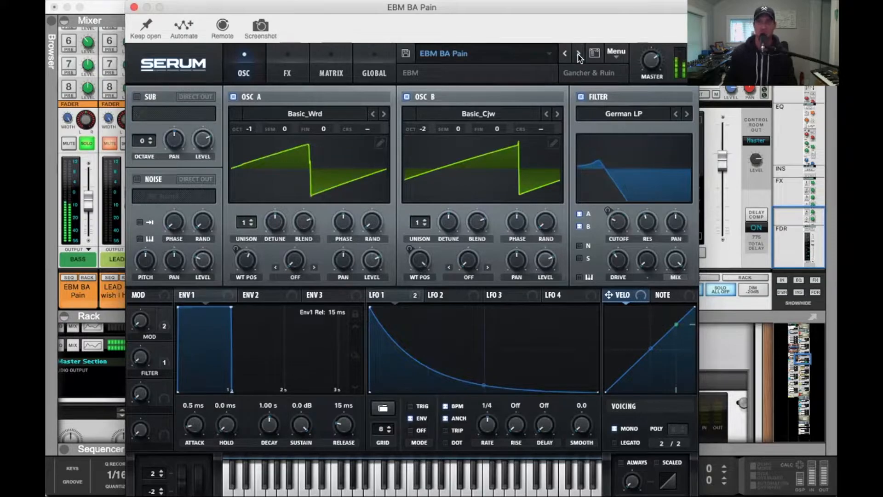
{"action": "left_click", "coordinate": [578, 55]}
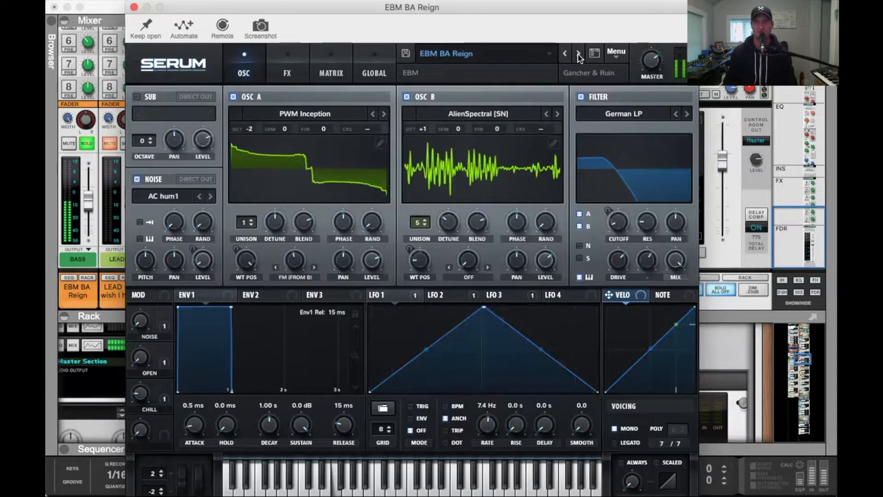
{"action": "left_click", "coordinate": [578, 54]}
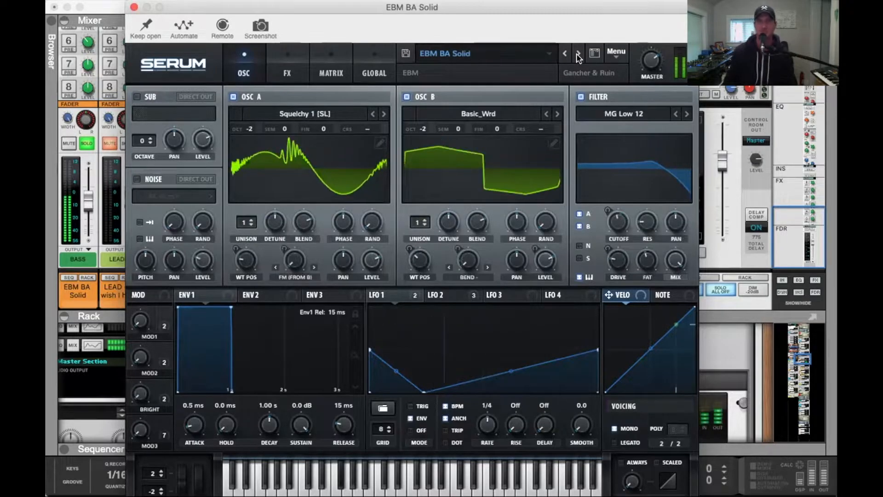
{"action": "left_click", "coordinate": [578, 55]}
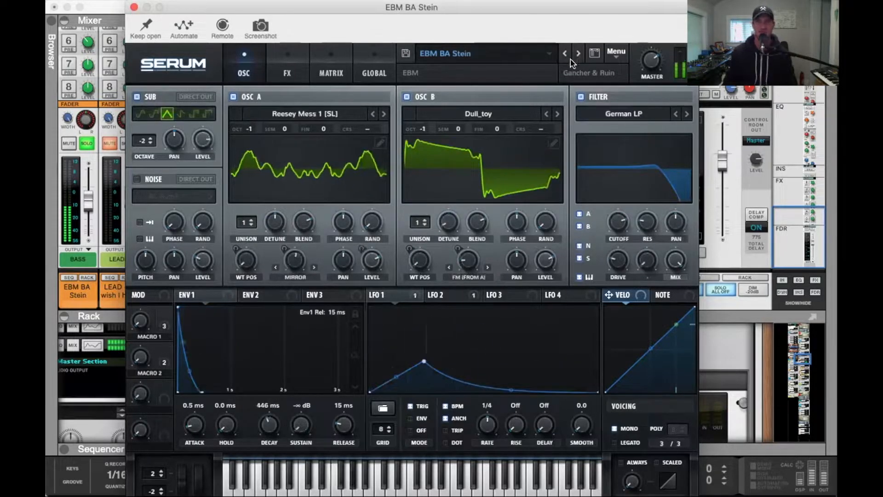
{"action": "left_click", "coordinate": [565, 54]}
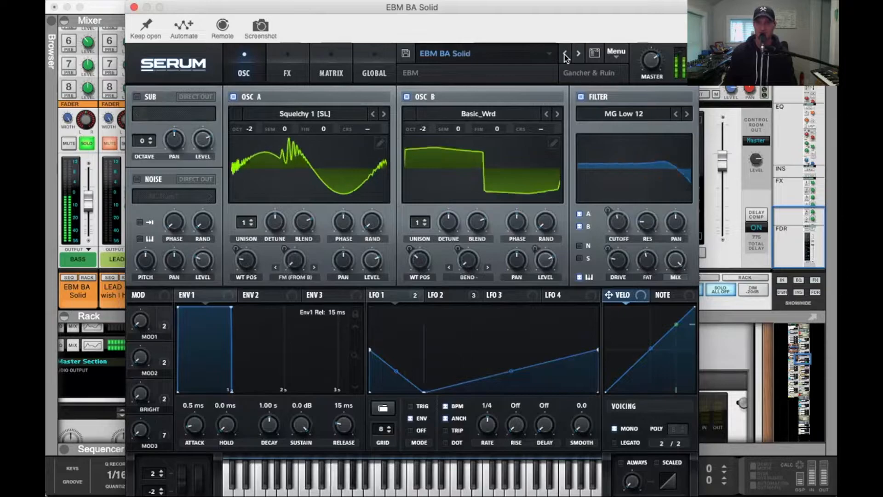
{"action": "left_click", "coordinate": [565, 54]}
{"action": "left_click", "coordinate": [565, 54]}
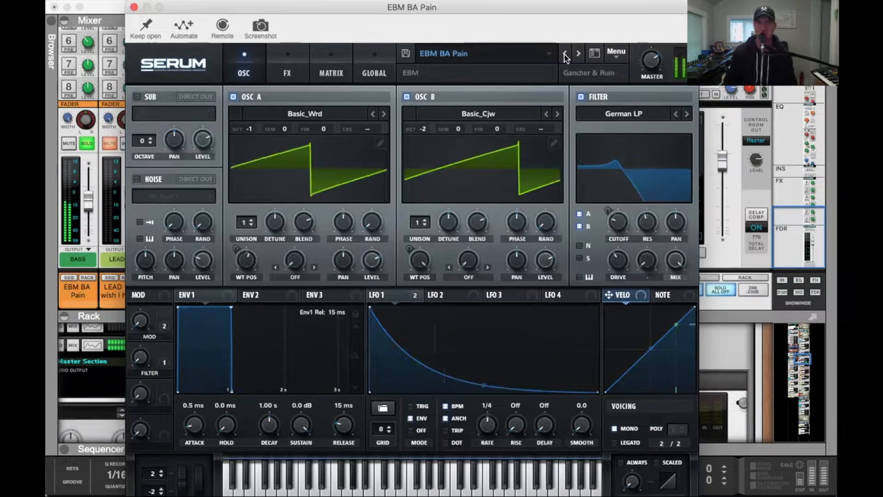
{"action": "left_click", "coordinate": [565, 54]}
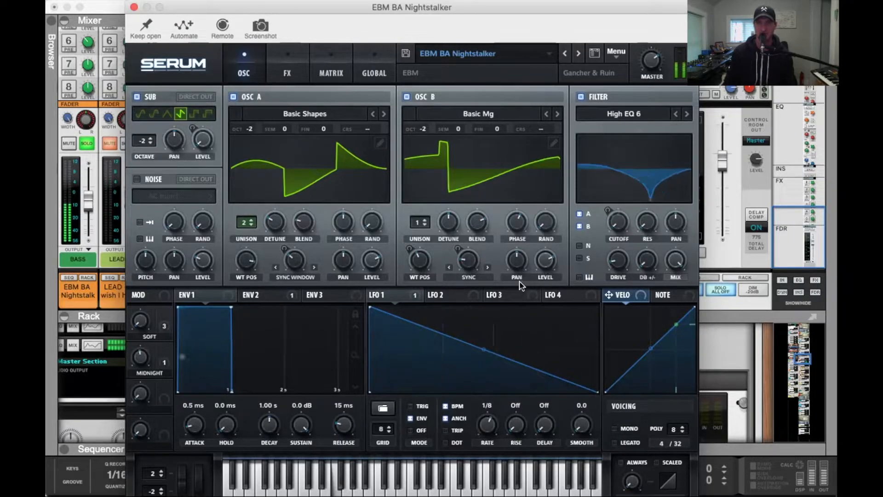
Examine the Nightstalker patch's LFO shapes, ending on LFO 1, and its effects page, returning to the oscillator page
{"action": "left_click", "coordinate": [454, 296]}
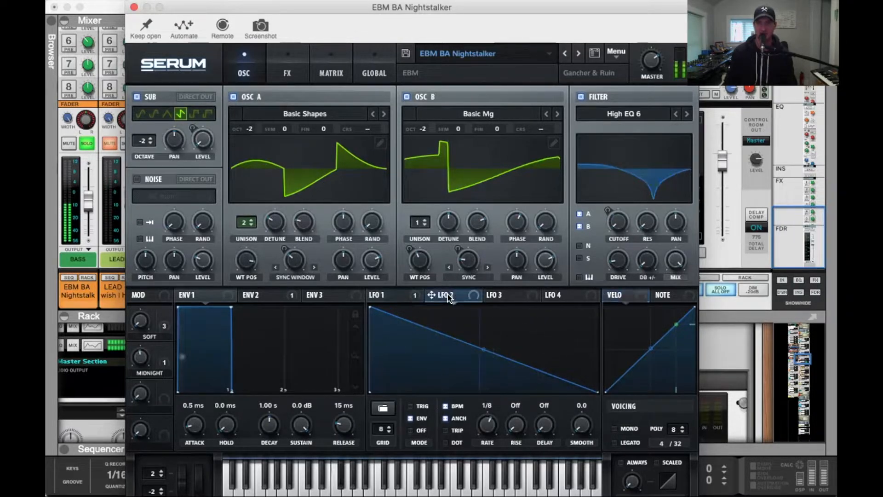
{"action": "left_click", "coordinate": [502, 296]}
{"action": "left_click", "coordinate": [548, 297]}
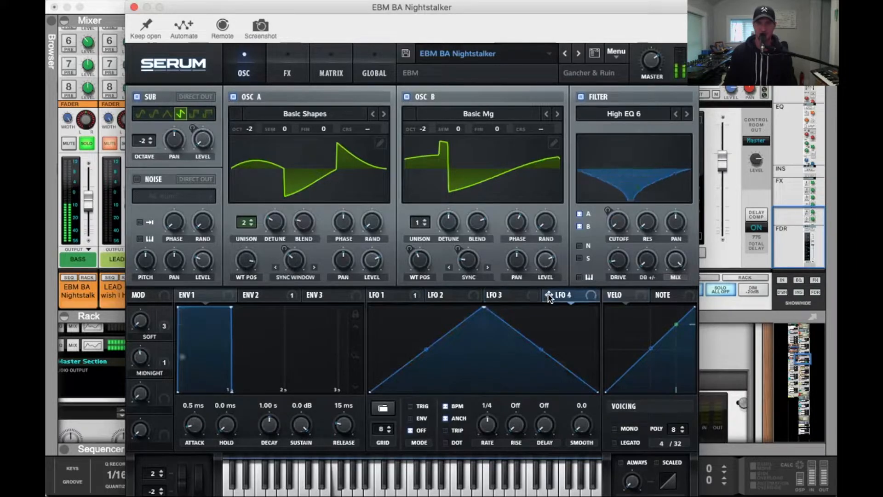
{"action": "left_click", "coordinate": [398, 297]}
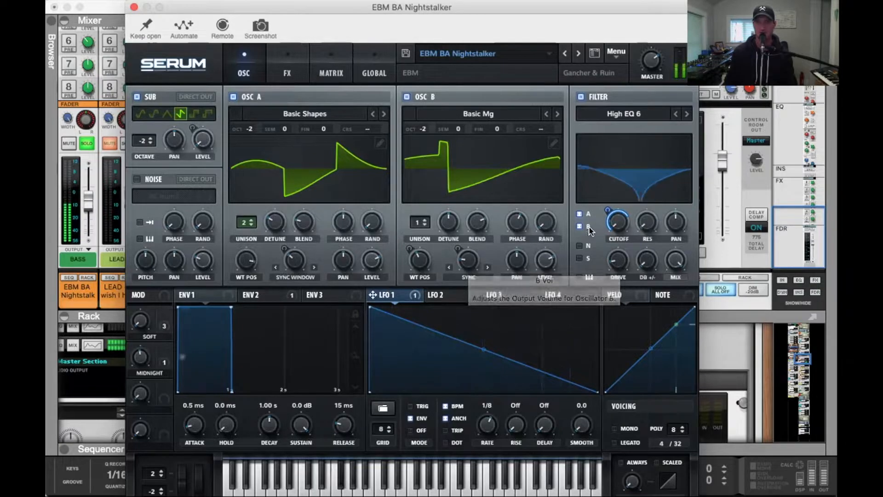
{"action": "left_click", "coordinate": [286, 69]}
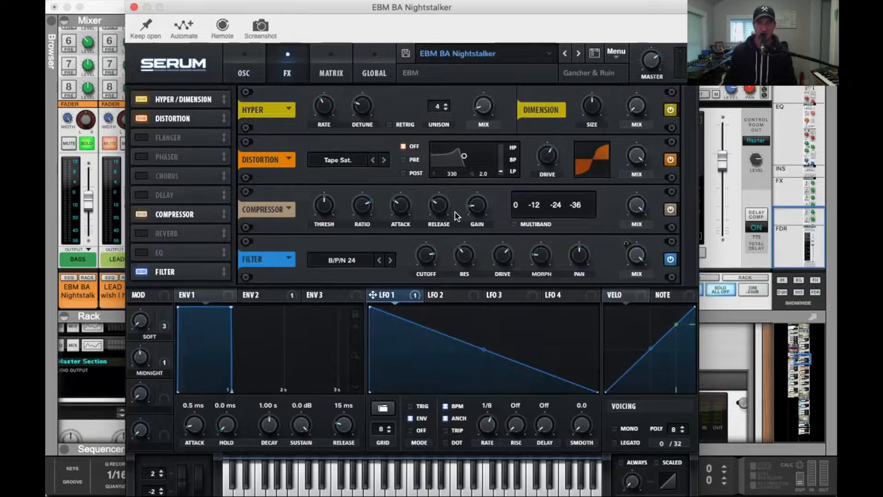
{"action": "left_click", "coordinate": [242, 73]}
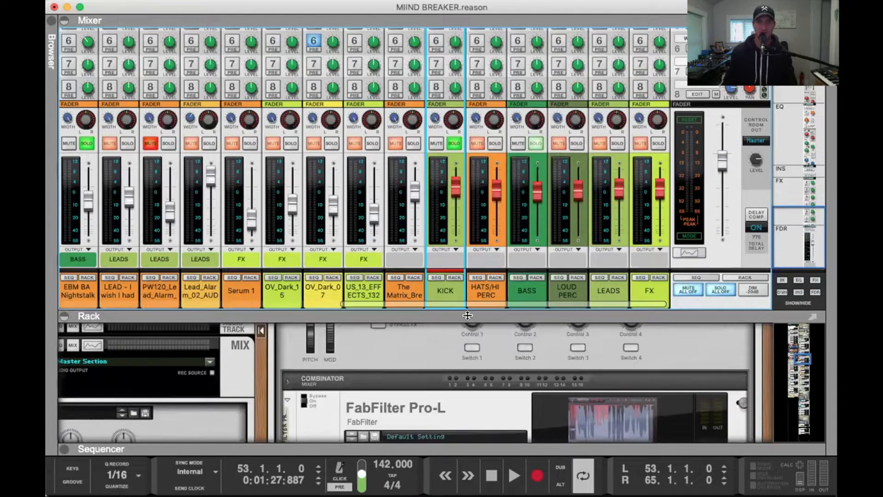
Adjust the split between mixer and rack, and show the KICK bus channel's insert effects in the rack
{"action": "left_click_drag", "start_coordinate": [468, 316], "coordinate": [474, 253]}
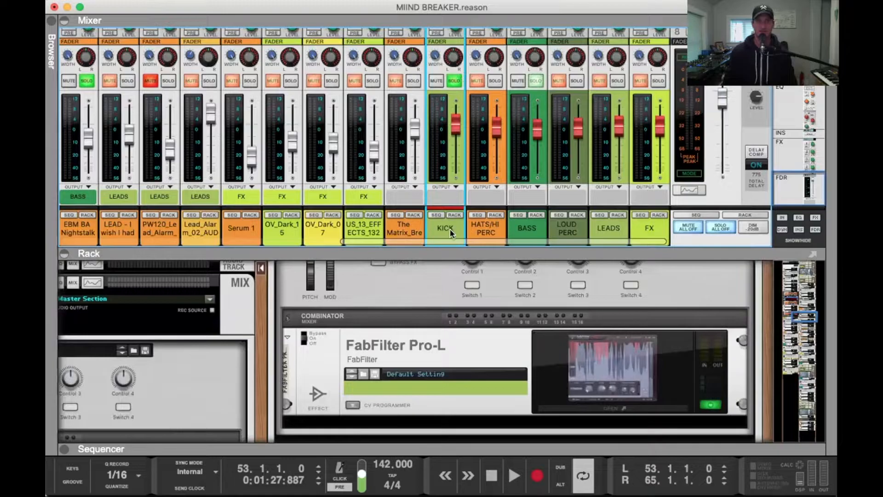
{"action": "left_click_drag", "start_coordinate": [451, 254], "coordinate": [463, 80]}
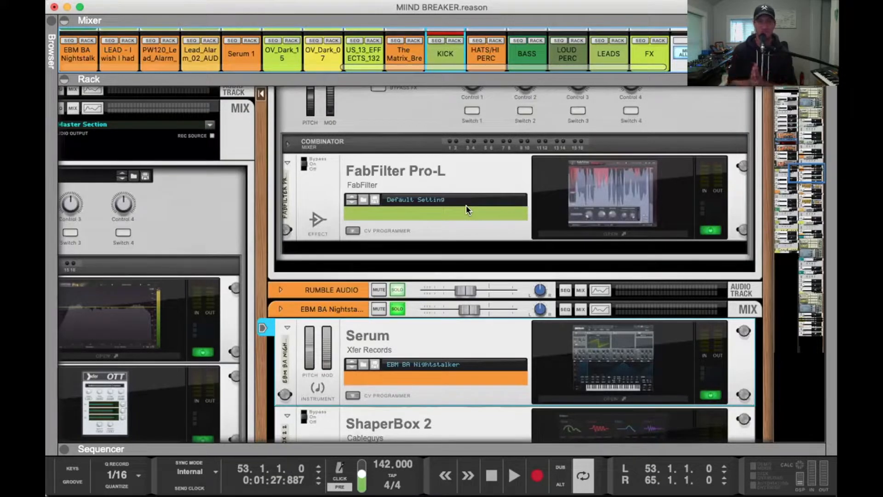
{"action": "left_click_drag", "start_coordinate": [469, 85], "coordinate": [477, 306]}
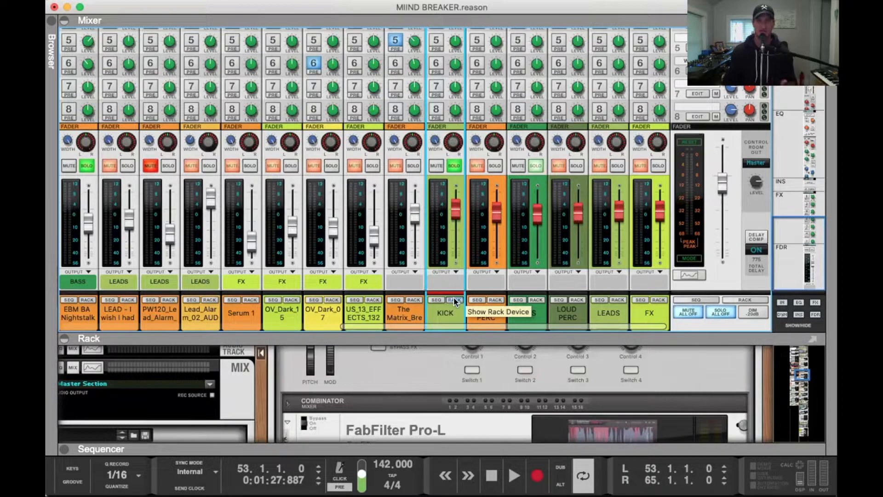
{"action": "left_click", "coordinate": [453, 300]}
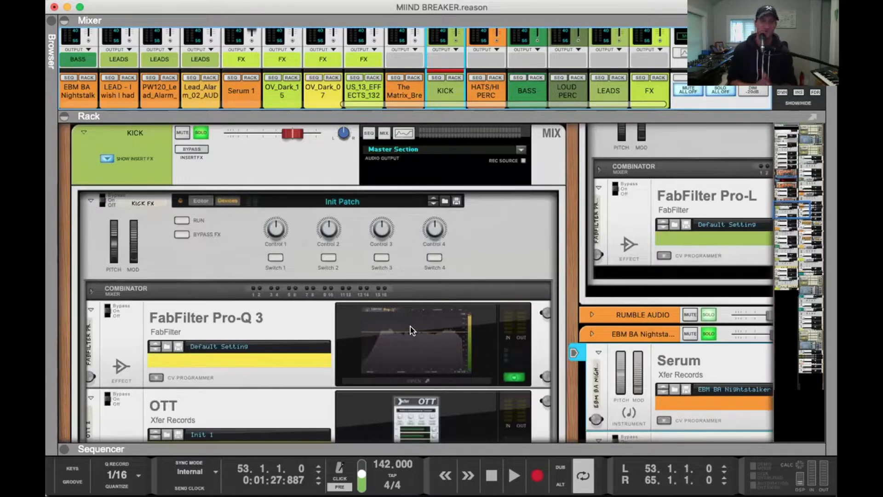
Locate the EBM BA Nightstalker channel in the mixer and show its device chain in an enlarged rack
{"action": "scroll", "coordinate": [456, 162], "scroll_direction": "up", "scroll_amount": 10}
{"action": "scroll", "coordinate": [488, 89], "scroll_direction": "left", "scroll_amount": 2}
{"action": "left_click_drag", "start_coordinate": [218, 117], "coordinate": [290, 361]}
{"action": "scroll", "coordinate": [294, 231], "scroll_direction": "left", "scroll_amount": 6}
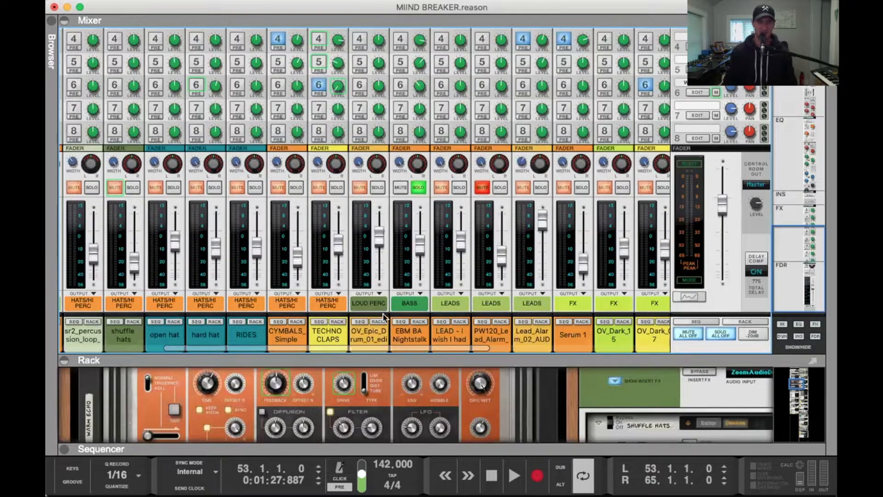
{"action": "left_click", "coordinate": [415, 325]}
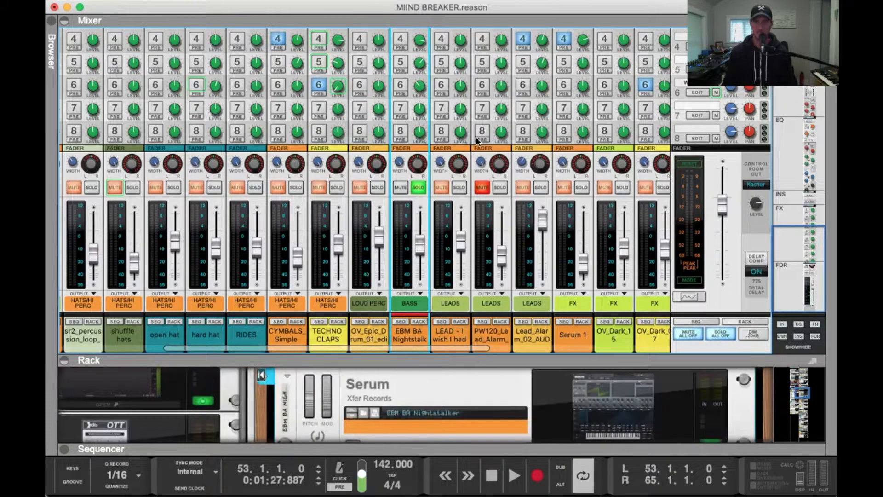
{"action": "left_click_drag", "start_coordinate": [481, 360], "coordinate": [654, 230]}
{"action": "double_click", "coordinate": [653, 226]}
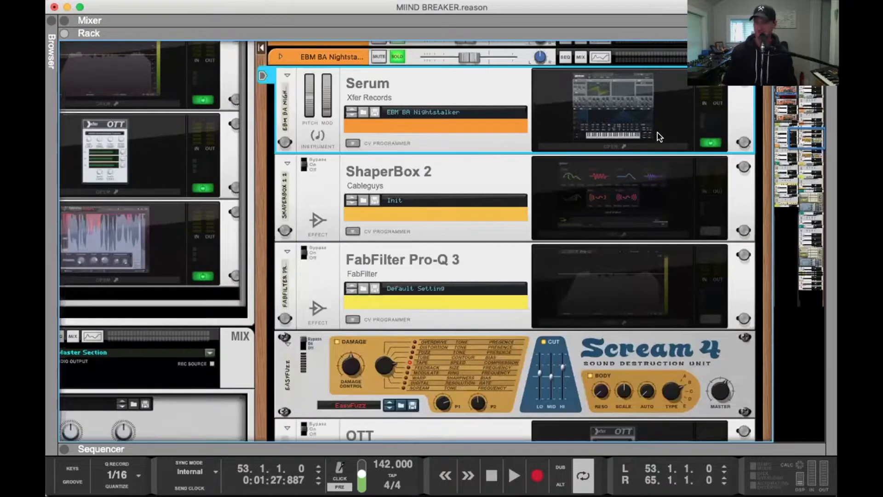
Play the loop, check the soloed bass and kick channels in the mixer, and return to the bassline's rack devices
{"action": "key", "text": "space"}
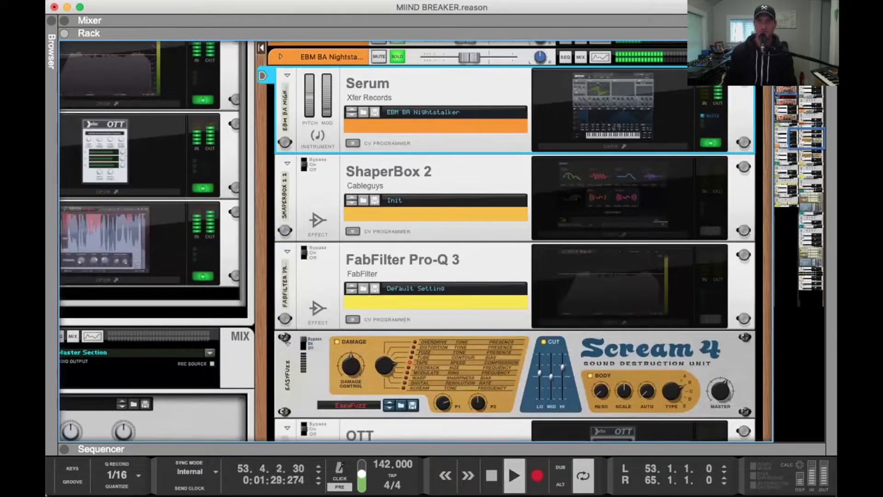
{"action": "key", "text": "F5"}
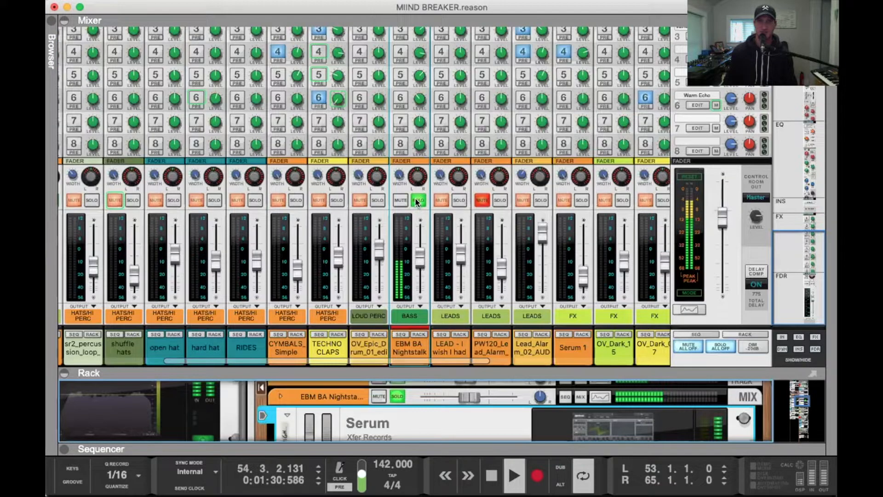
{"action": "scroll", "coordinate": [473, 205], "scroll_direction": "right", "scroll_amount": 10}
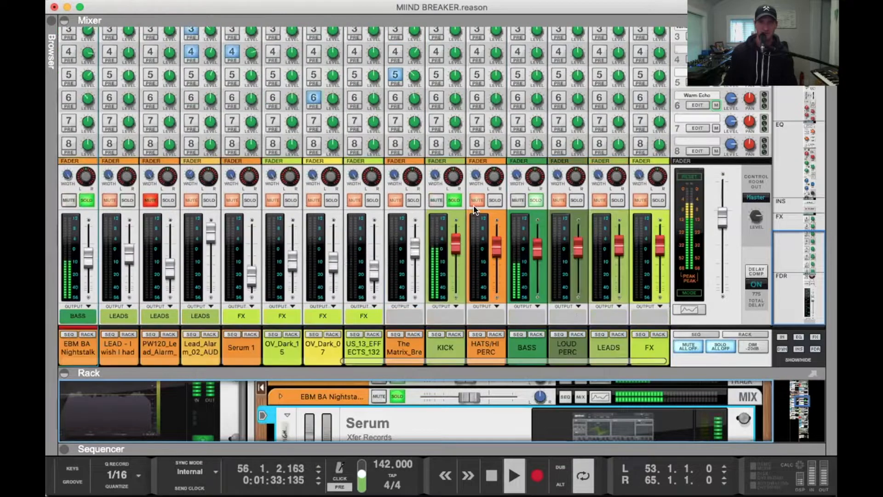
{"action": "left_click_drag", "start_coordinate": [509, 366], "coordinate": [554, 23]}
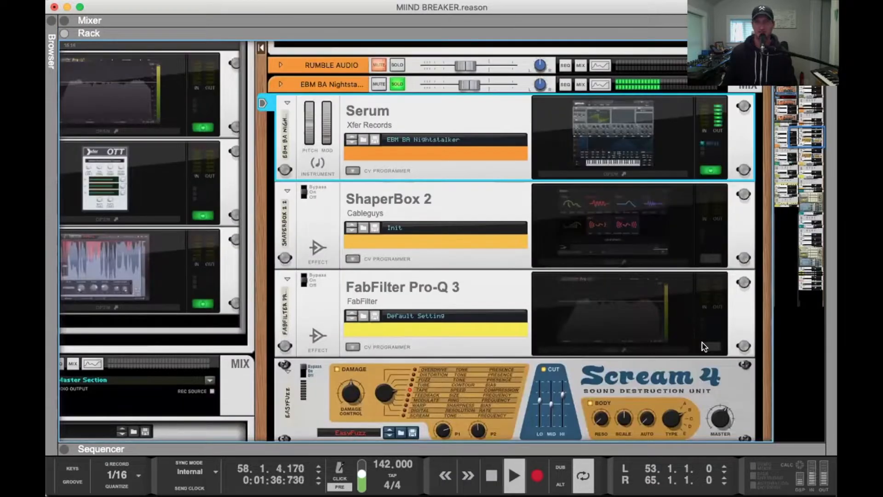
Switch on FabFilter Pro-Q 3 in the bassline chain and inspect its low-cut and high-cut bands
{"action": "left_click", "coordinate": [714, 283]}
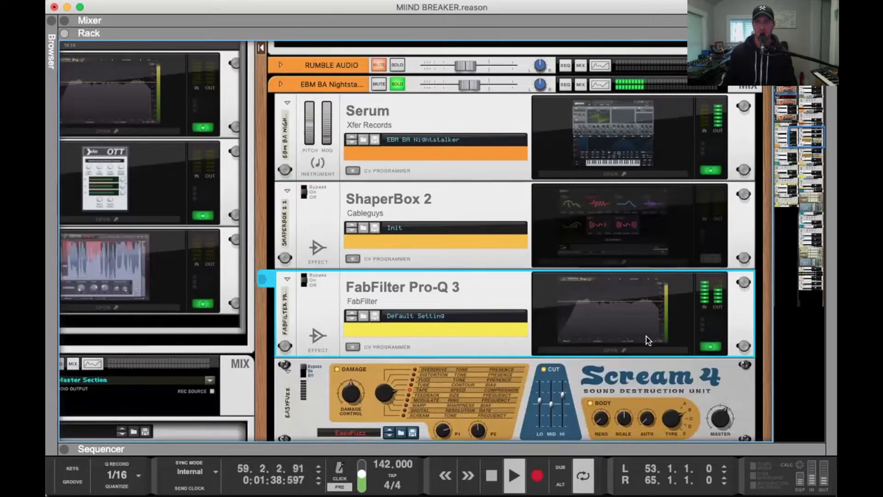
{"action": "left_click", "coordinate": [576, 328]}
{"action": "left_click", "coordinate": [252, 184]}
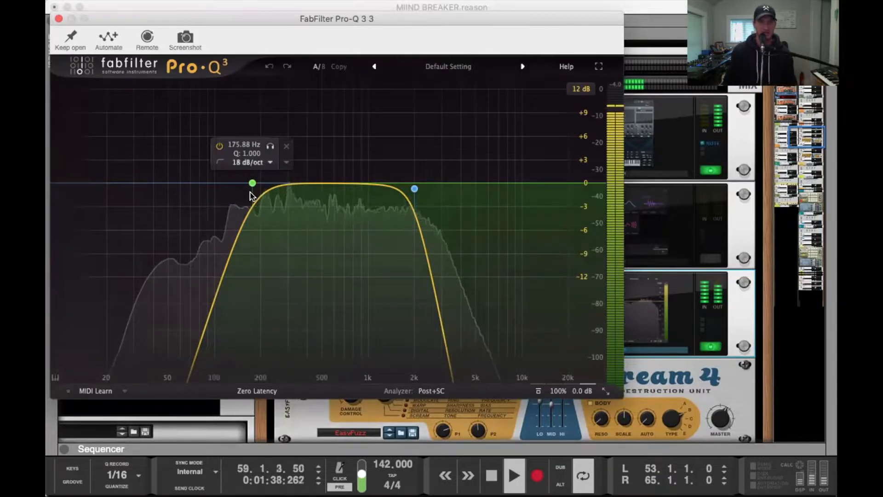
{"action": "left_click", "coordinate": [414, 189]}
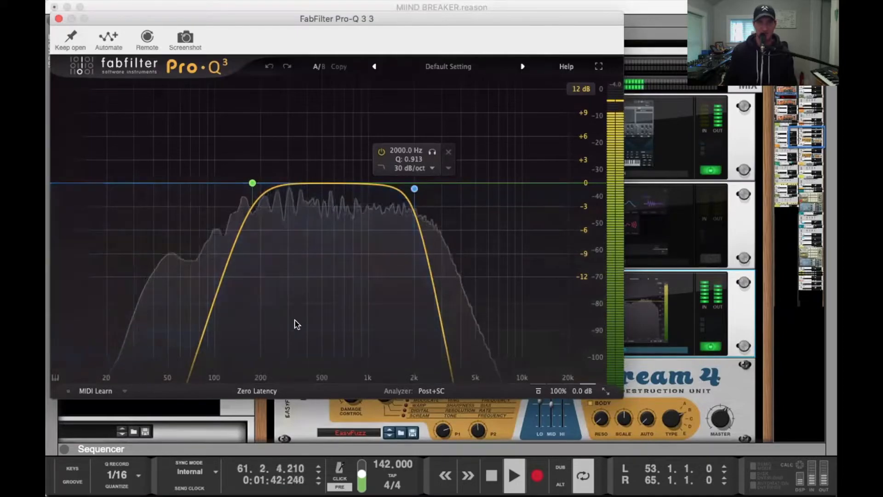
Compare the bassline with Pro-Q 3 bypassed and active, and close the equalizer window
{"action": "left_click", "coordinate": [537, 392]}
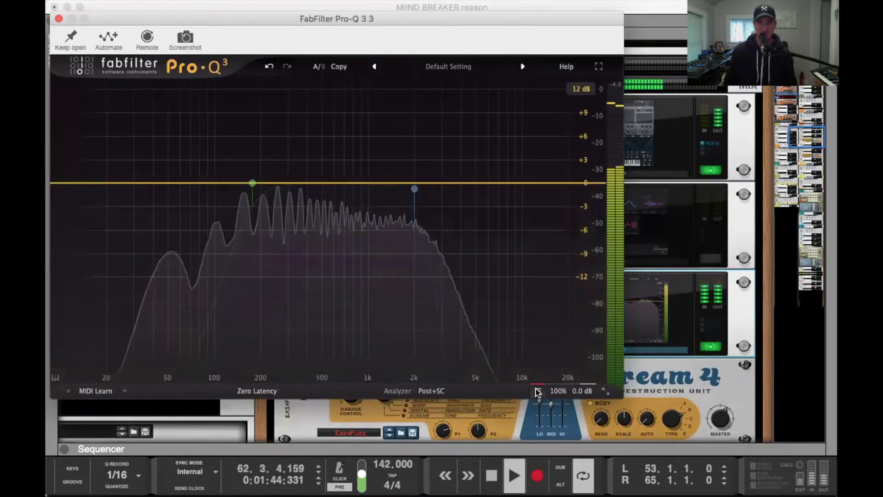
{"action": "left_click", "coordinate": [539, 392]}
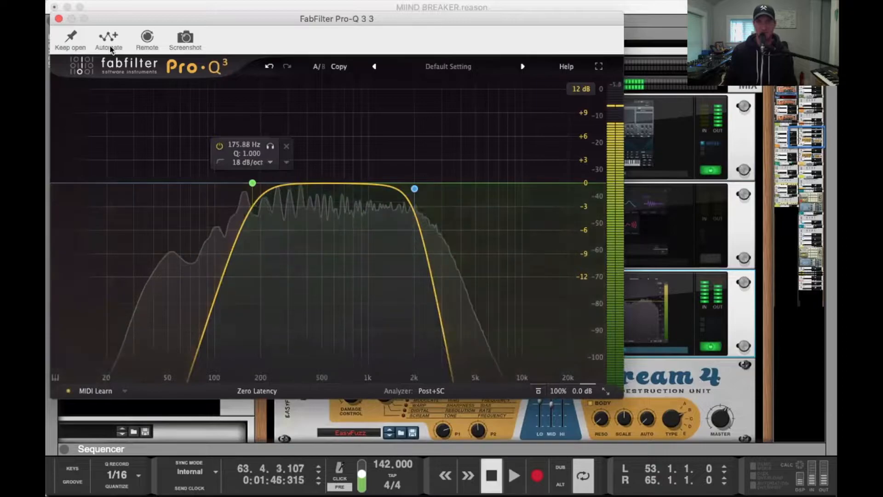
{"action": "left_click", "coordinate": [59, 19]}
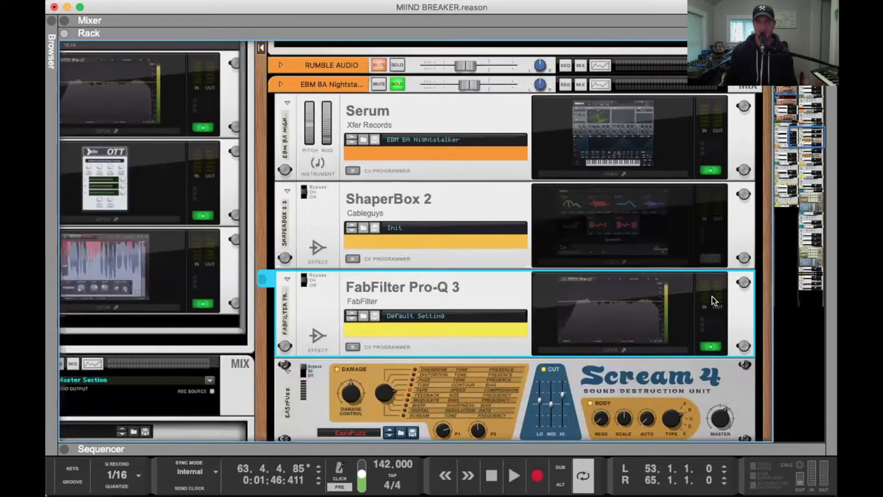
Switch on the bassline's ShaperBox 2, and compare the playing loop with its Volume shaper off and on
{"action": "left_click", "coordinate": [709, 260]}
{"action": "left_click", "coordinate": [644, 261]}
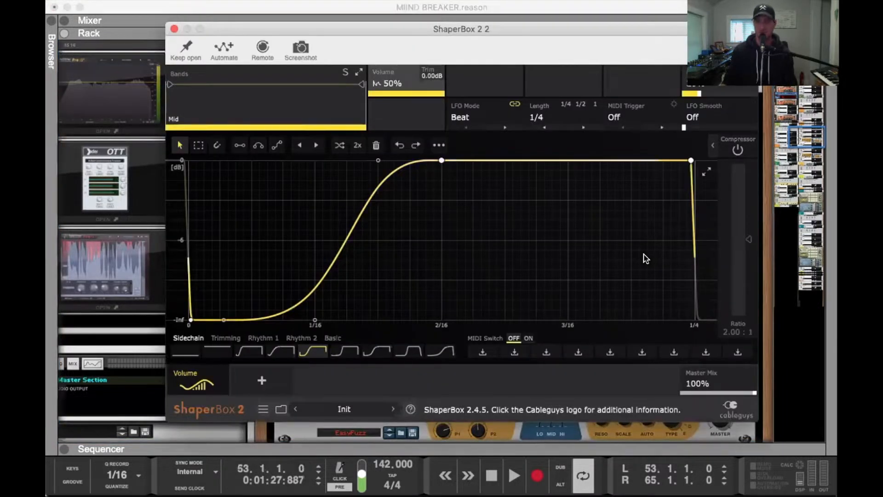
{"action": "key", "text": "space"}
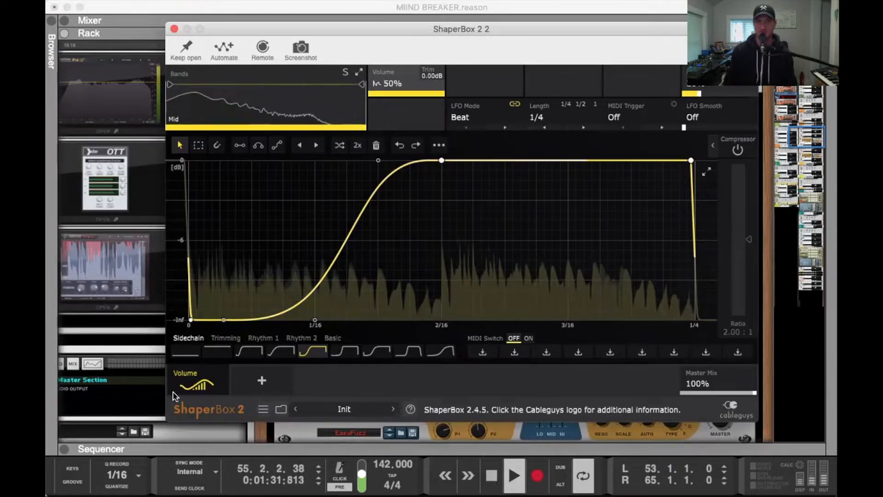
{"action": "mouse_move", "coordinate": [179, 387]}
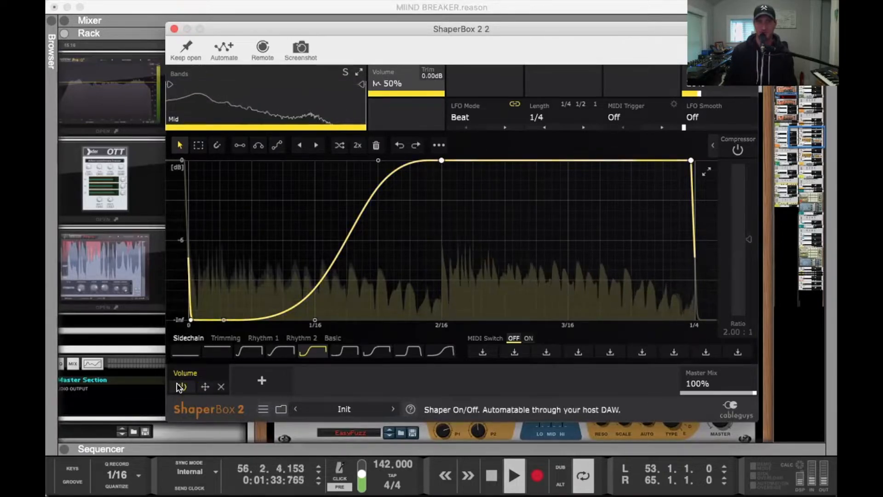
{"action": "left_click", "coordinate": [180, 386]}
{"action": "left_click", "coordinate": [181, 387]}
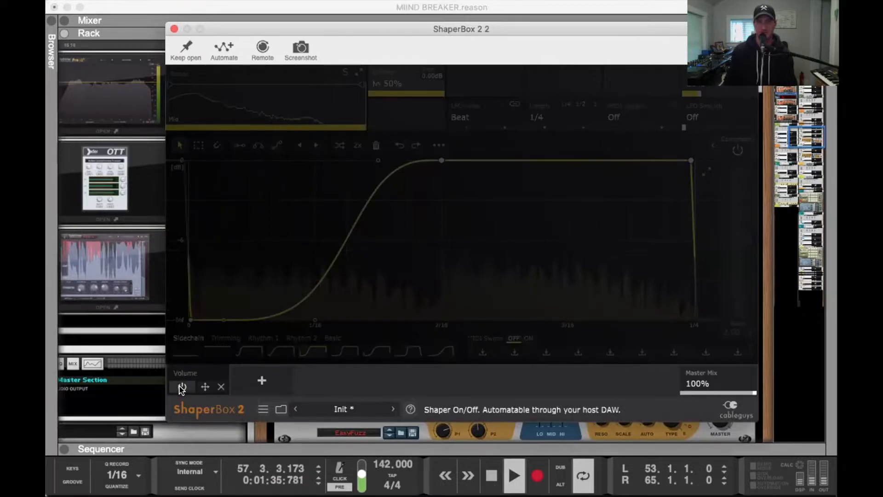
{"action": "left_click", "coordinate": [173, 29]}
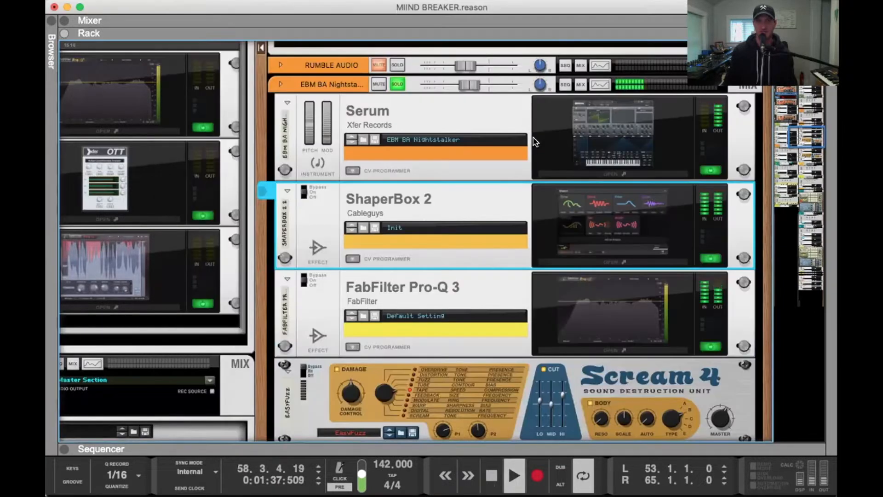
Switch on the bassline's Scream 4 distortion and examine its EasyFuzz damage, cut and body settings while the loop plays
{"action": "scroll", "coordinate": [632, 245], "scroll_direction": "down", "scroll_amount": 2}
{"action": "scroll", "coordinate": [632, 244], "scroll_direction": "down", "scroll_amount": 4}
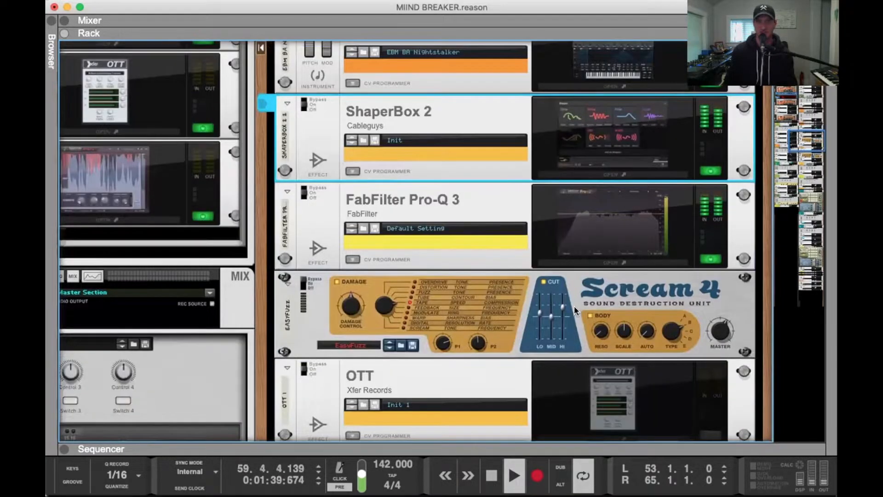
{"action": "left_click", "coordinate": [305, 285]}
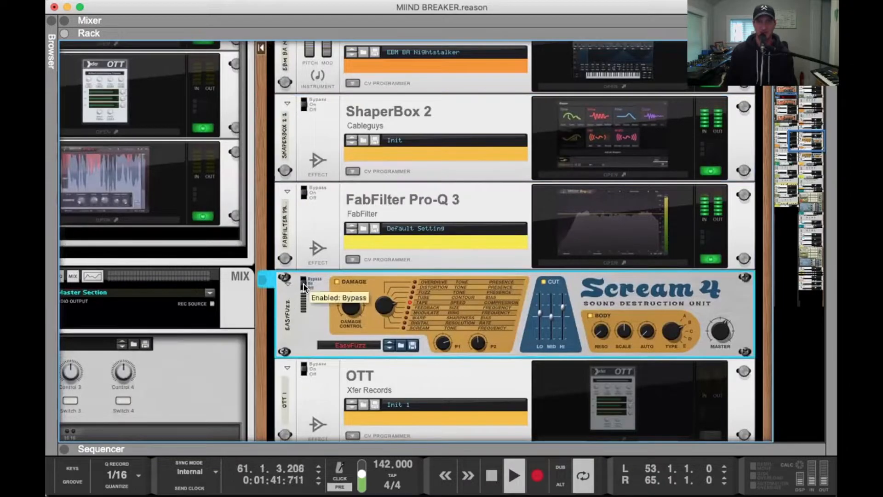
{"action": "scroll", "coordinate": [477, 298], "scroll_direction": "down", "scroll_amount": 2}
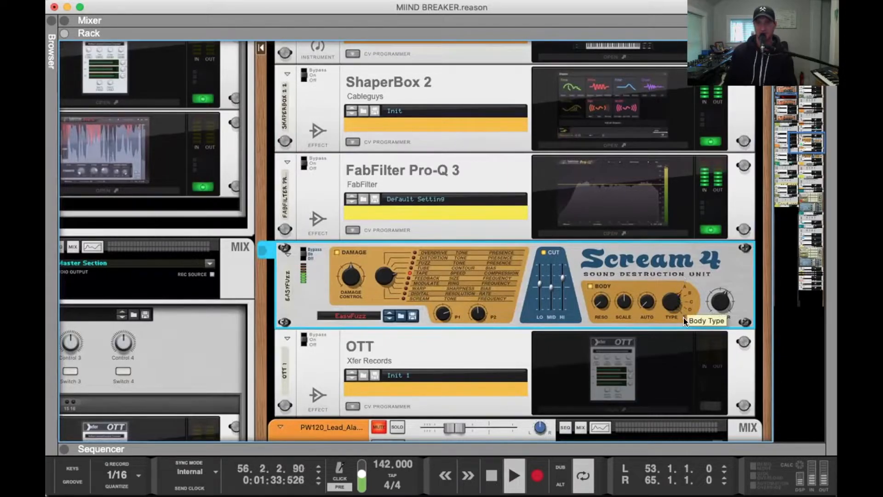
{"action": "scroll", "coordinate": [540, 284], "scroll_direction": "down", "scroll_amount": 1}
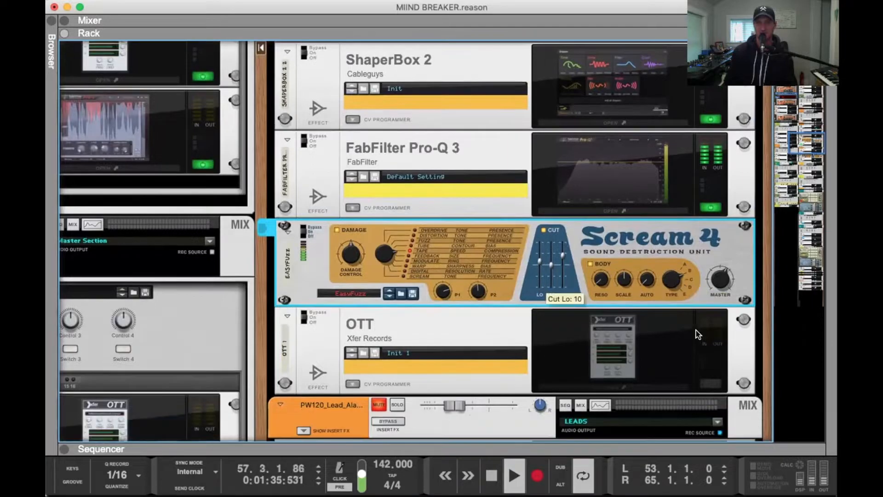
Switch on the bassline's OTT compressor, inspect its depth setting, and close its window
{"action": "left_click", "coordinate": [700, 384]}
{"action": "left_click", "coordinate": [647, 373]}
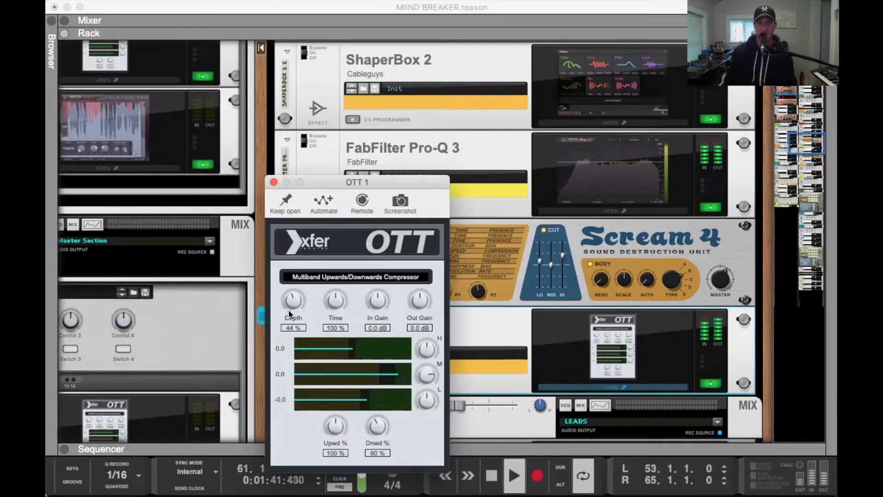
{"action": "left_click", "coordinate": [274, 182]}
{"action": "scroll", "coordinate": [514, 256], "scroll_direction": "up", "scroll_amount": 3}
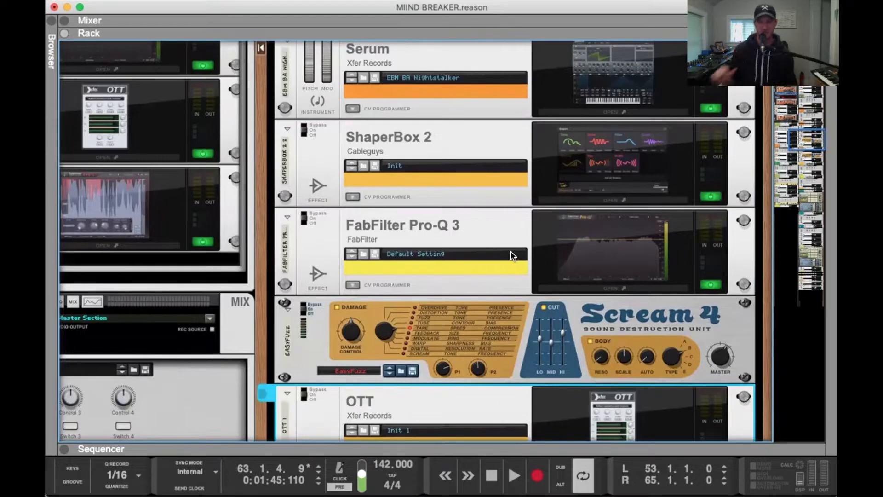
Clear the bassline's solo in the mixer and play the loop with the other channels
{"action": "scroll", "coordinate": [533, 286], "scroll_direction": "up", "scroll_amount": 20}
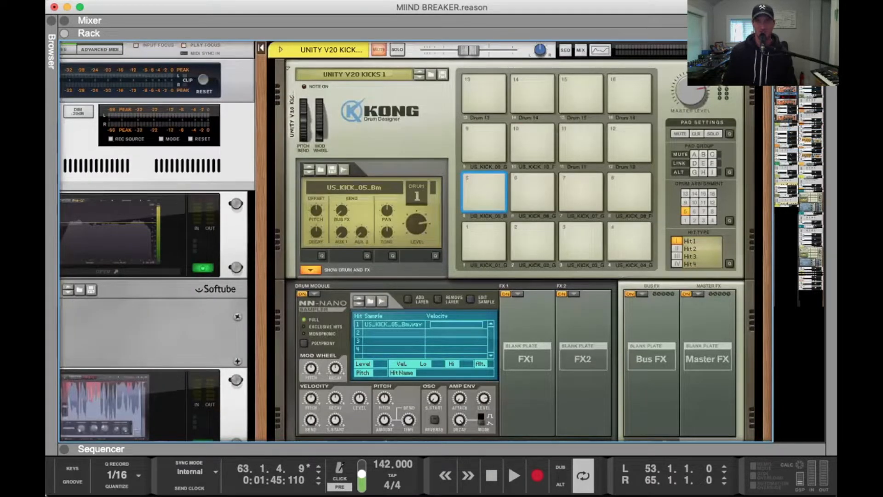
{"action": "key", "text": "F5"}
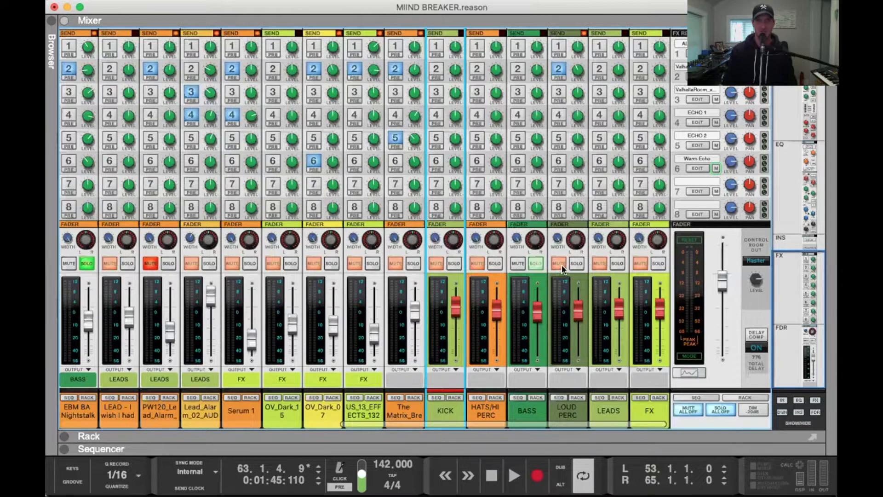
{"action": "scroll", "coordinate": [547, 266], "scroll_direction": "left", "scroll_amount": 10}
{"action": "left_click", "coordinate": [521, 263]}
{"action": "scroll", "coordinate": [522, 261], "scroll_direction": "right", "scroll_amount": 10}
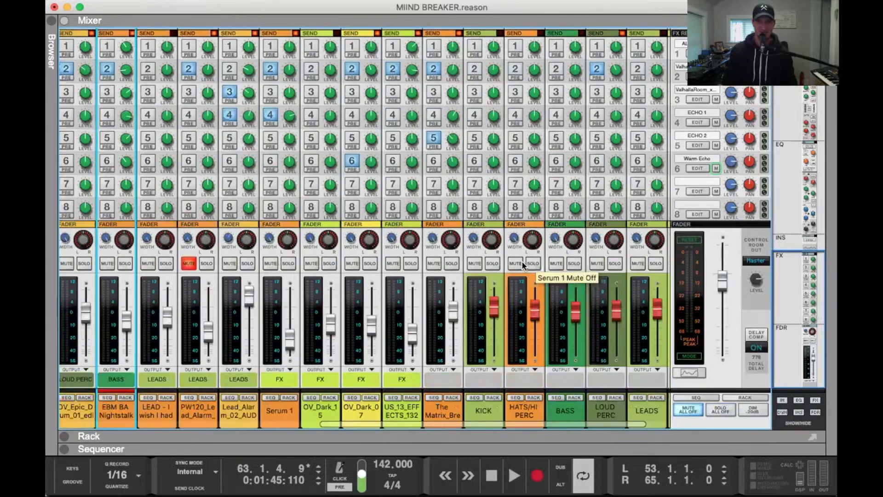
{"action": "key", "text": "space"}
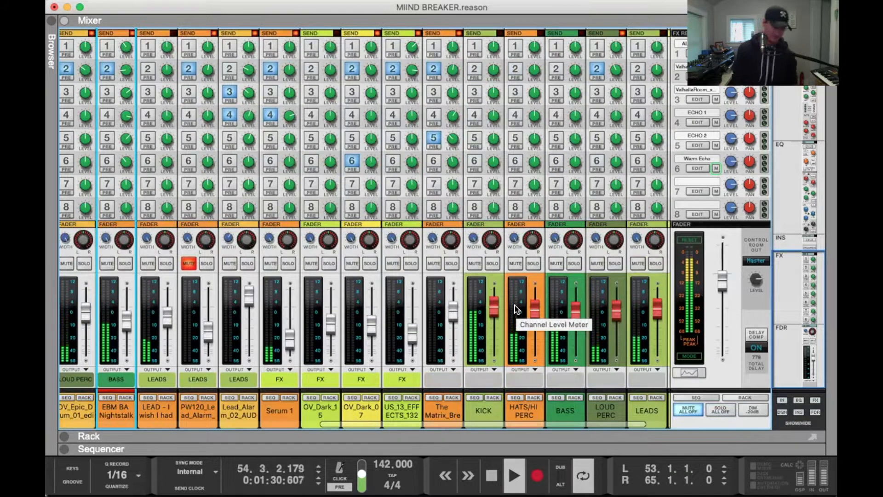
{"action": "key", "text": "space"}
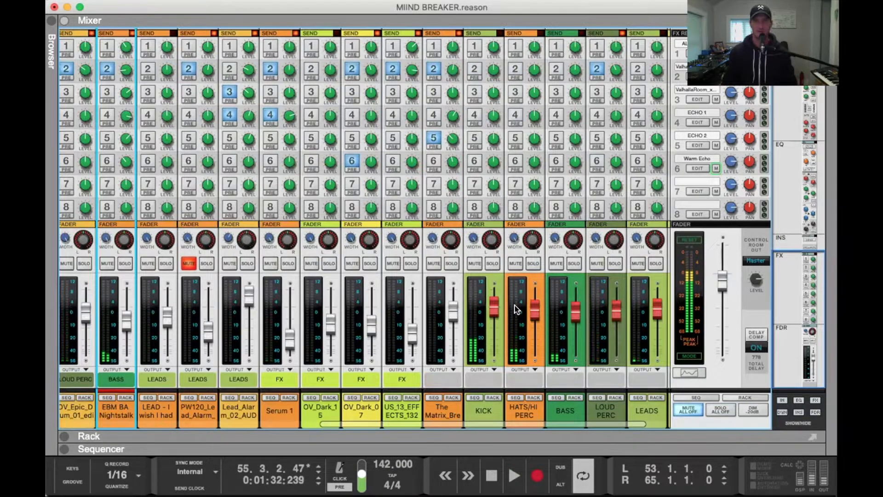
Replay the full loop, and solo the "LEAD - I wish I had a r" channel to hear it alone
{"action": "scroll", "coordinate": [516, 309], "scroll_direction": "left", "scroll_amount": 4}
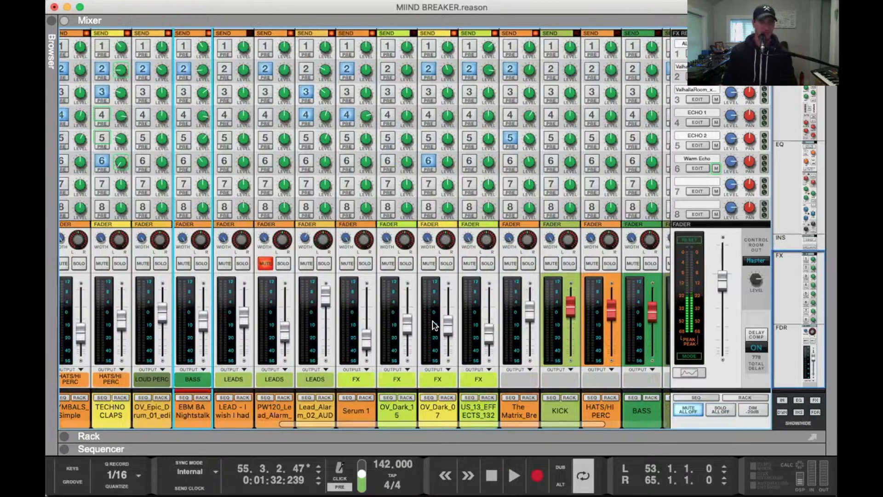
{"action": "scroll", "coordinate": [433, 325], "scroll_direction": "left", "scroll_amount": 2}
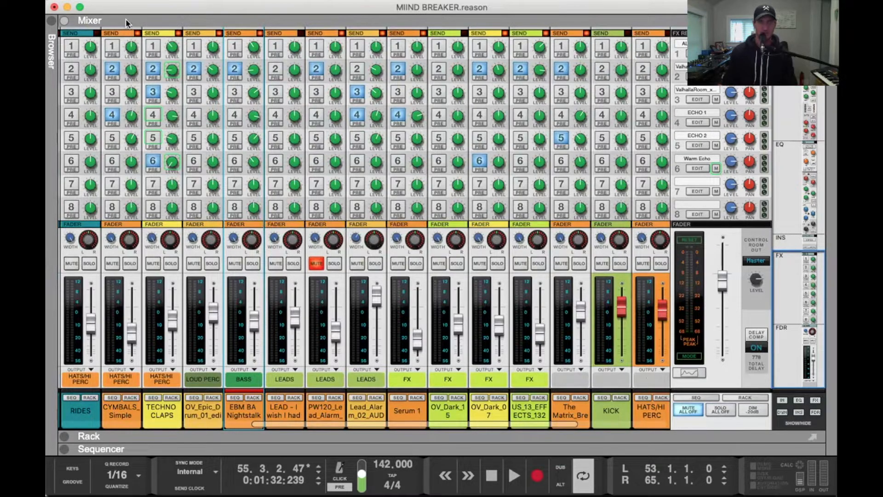
{"action": "key", "text": "space"}
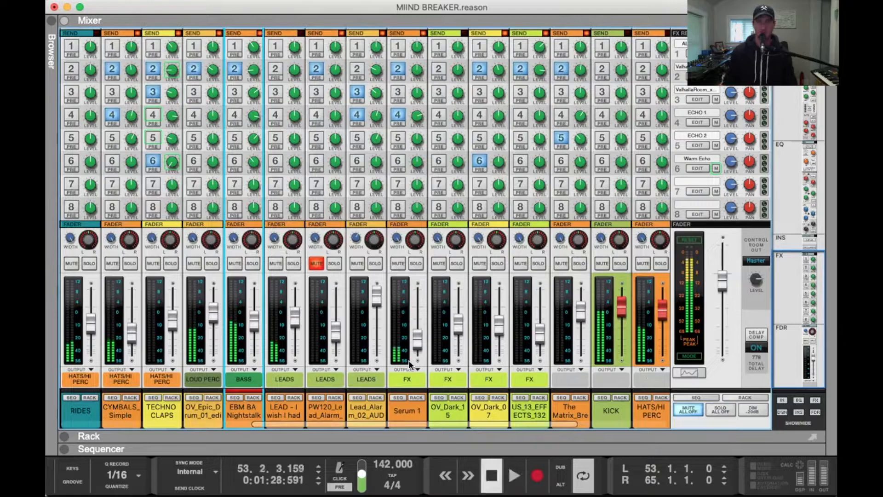
{"action": "scroll", "coordinate": [358, 358], "scroll_direction": "left", "scroll_amount": 3}
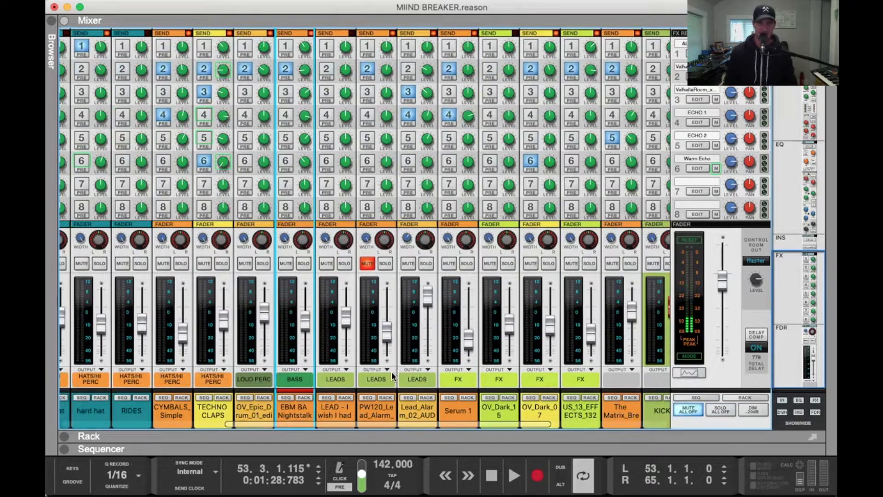
{"action": "left_click", "coordinate": [339, 264]}
{"action": "key", "text": "space"}
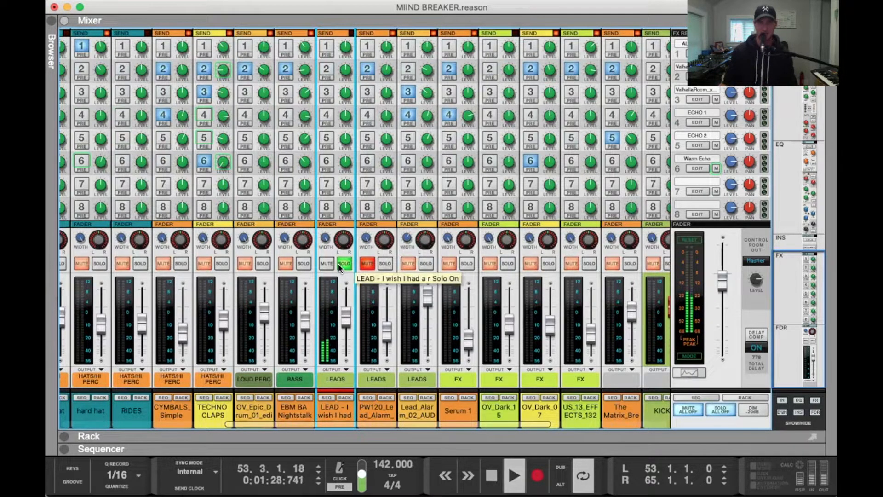
Open the lead's Serum and check which bank its "LEAD - I wish I had a real moog" preset comes from
{"action": "left_click", "coordinate": [345, 398]}
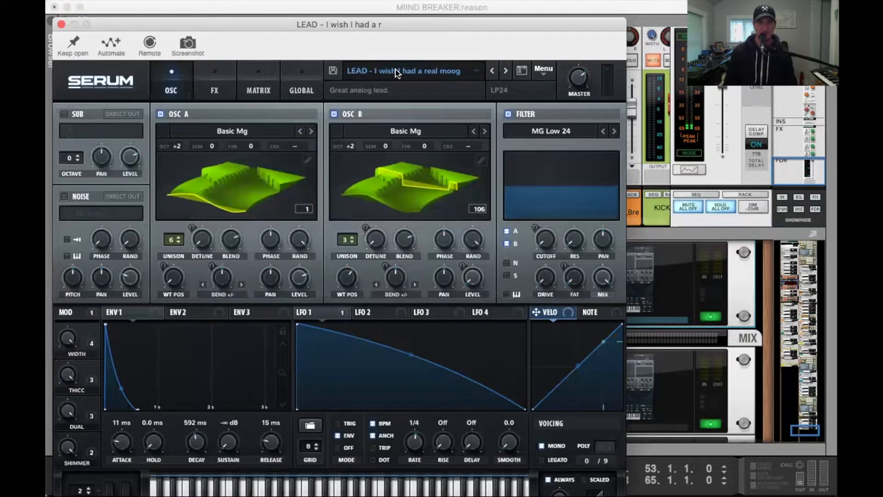
{"action": "left_click", "coordinate": [396, 73]}
{"action": "mouse_move", "coordinate": [410, 201]}
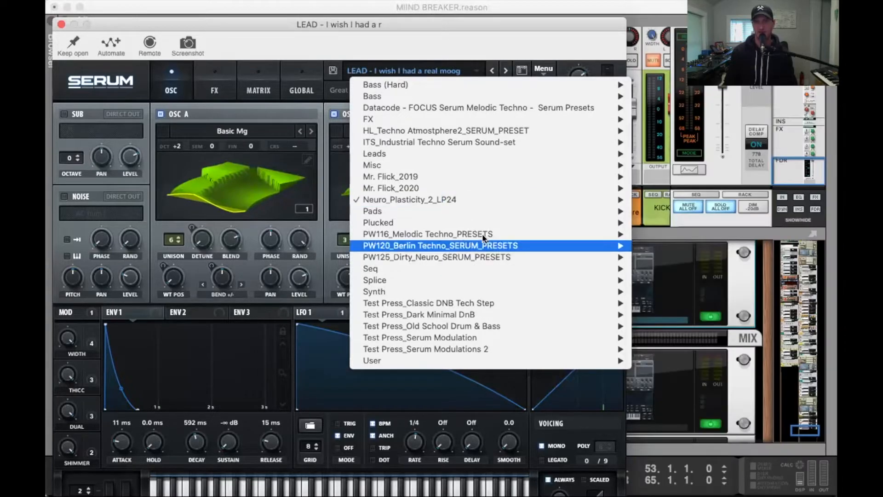
{"action": "left_click", "coordinate": [490, 47]}
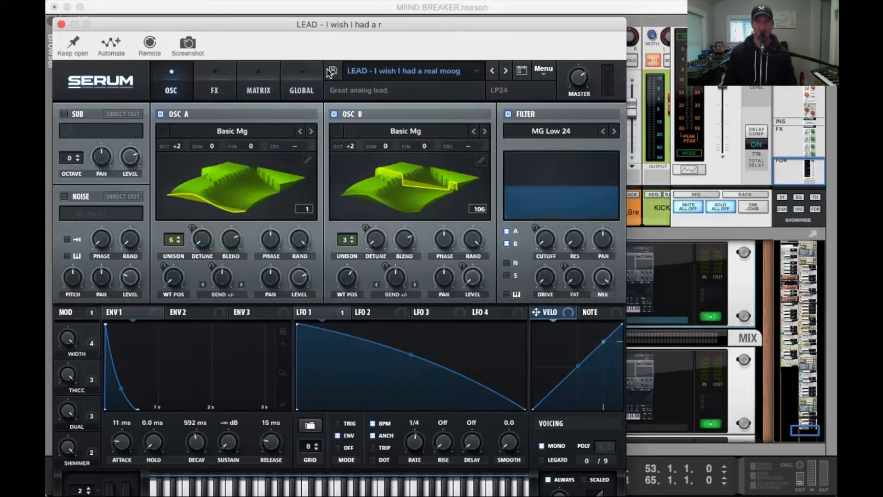
{"action": "left_click_drag", "start_coordinate": [286, 24], "coordinate": [338, 20]}
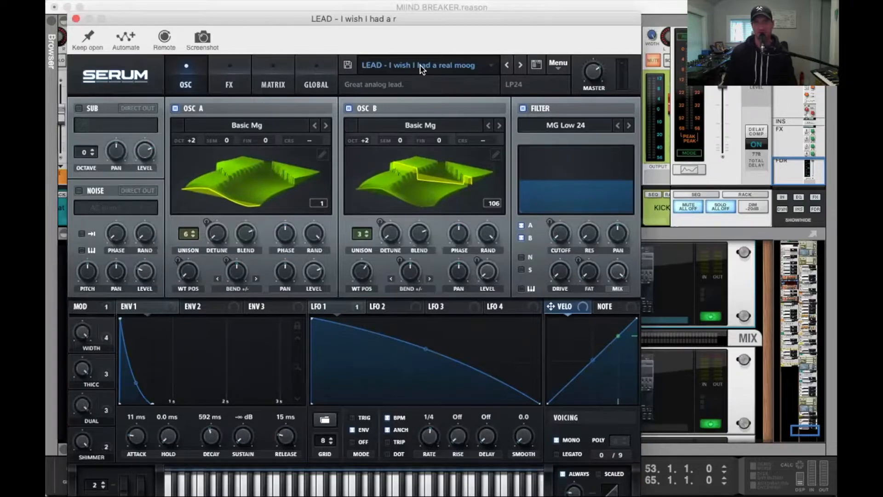
{"action": "left_click", "coordinate": [420, 69]}
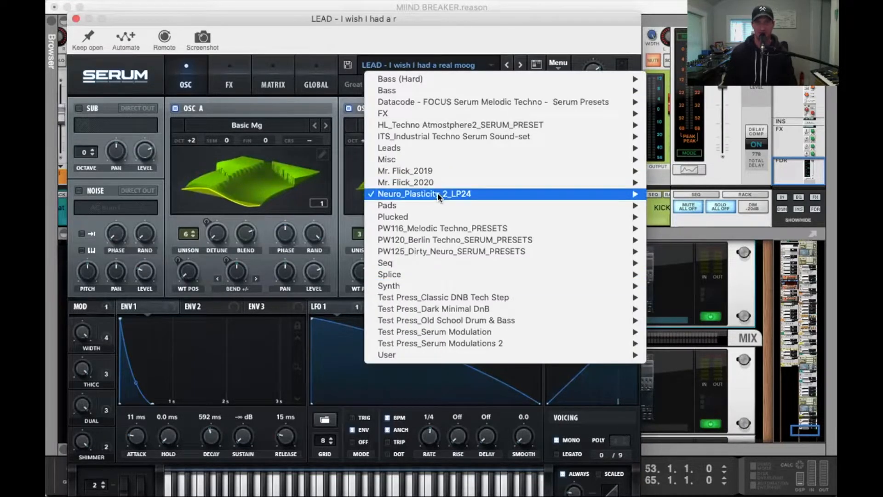
{"action": "mouse_move", "coordinate": [428, 238]}
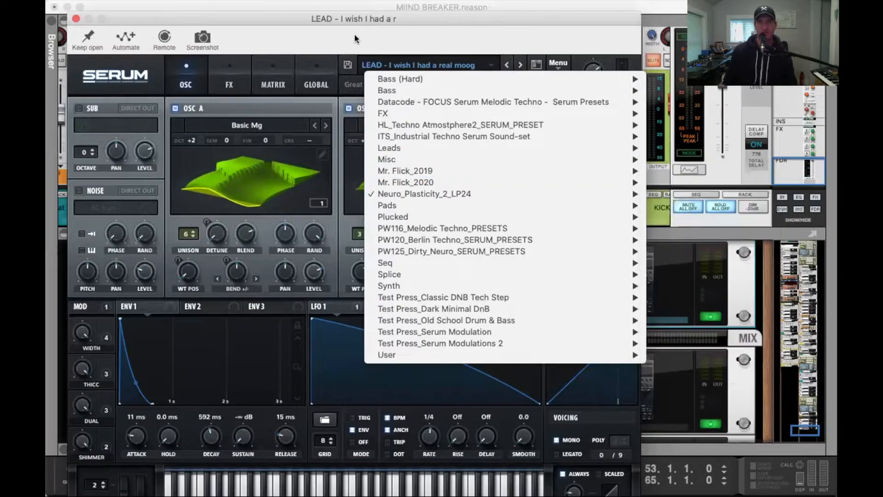
{"action": "left_click", "coordinate": [286, 24]}
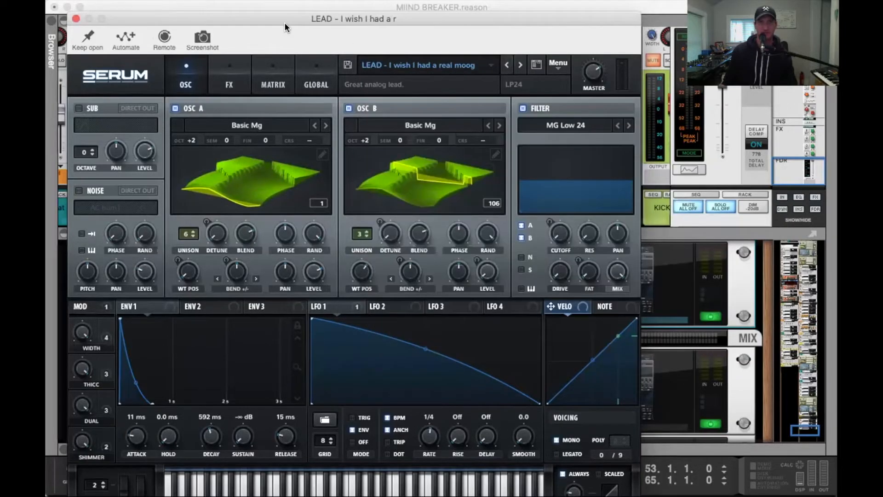
{"action": "left_click", "coordinate": [76, 19]}
Play the soloed lead and examine its Serum patch's filter and LFO 1, 2 and 3 shapes
{"action": "key", "text": "space"}
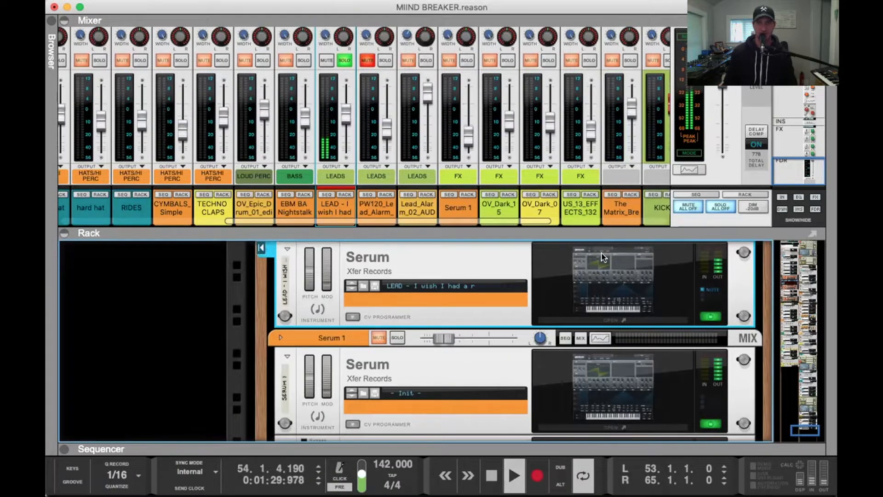
{"action": "left_click", "coordinate": [343, 193]}
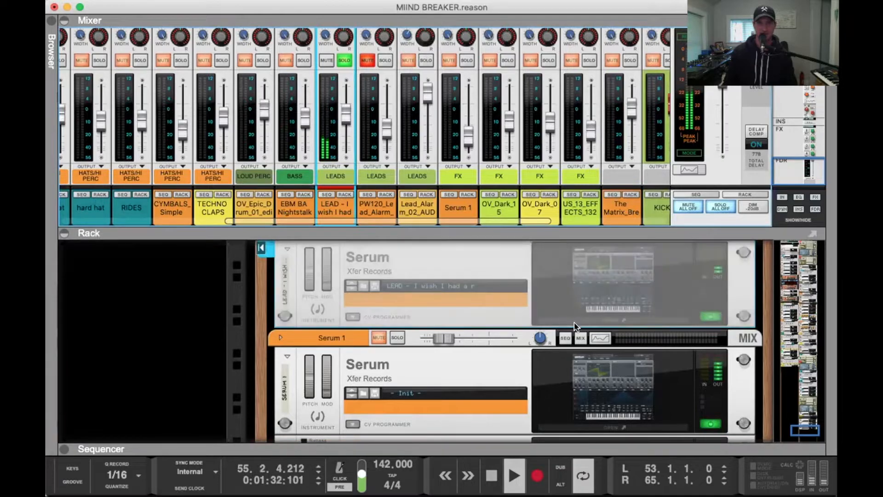
{"action": "left_click", "coordinate": [511, 244]}
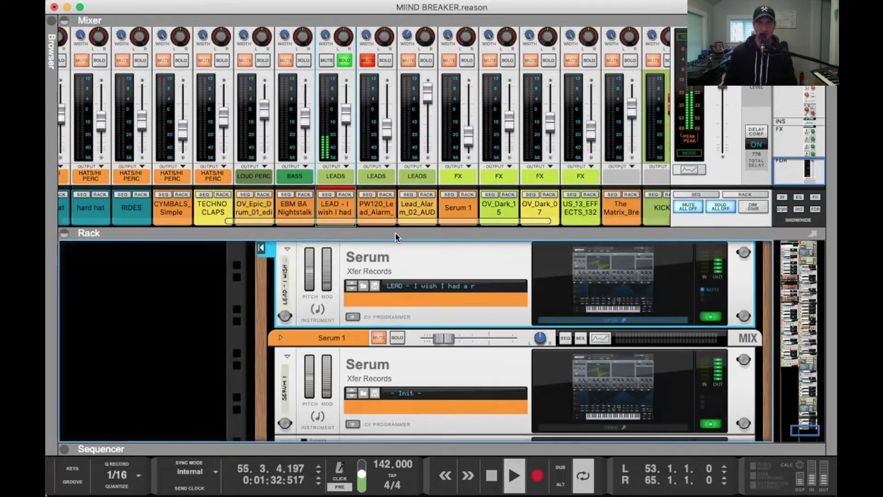
{"action": "left_click", "coordinate": [565, 306]}
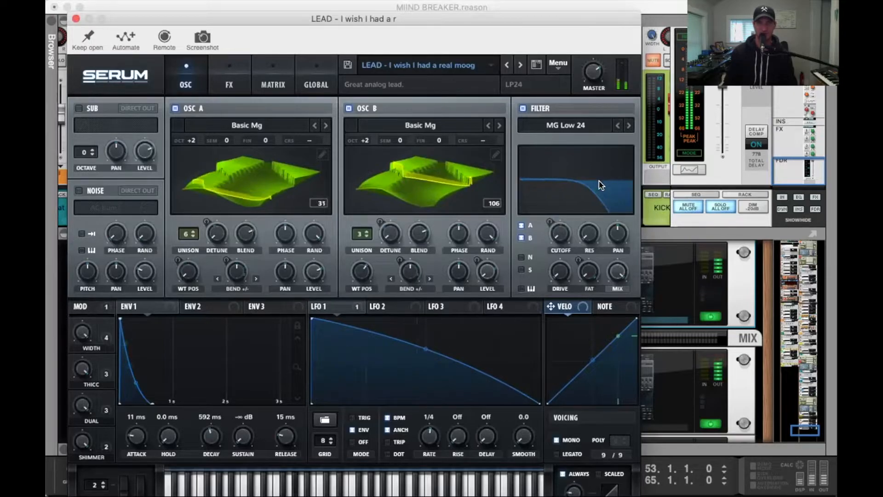
{"action": "left_click", "coordinate": [405, 307]}
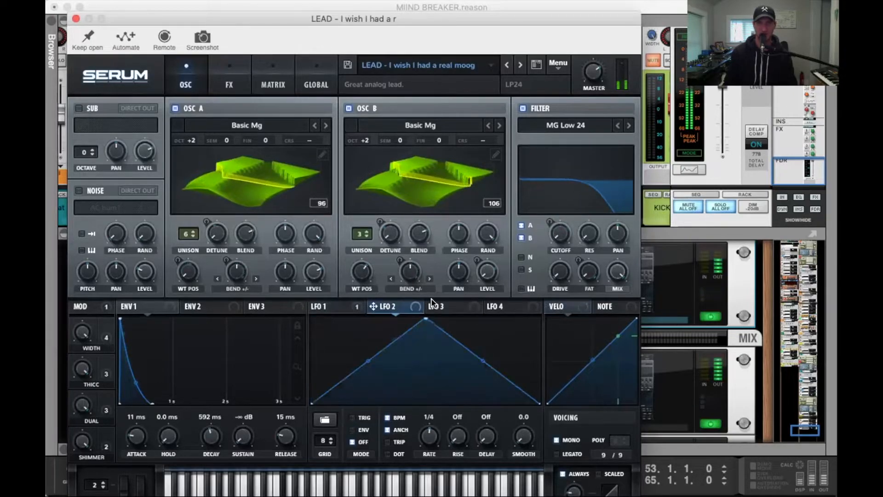
{"action": "left_click", "coordinate": [439, 307]}
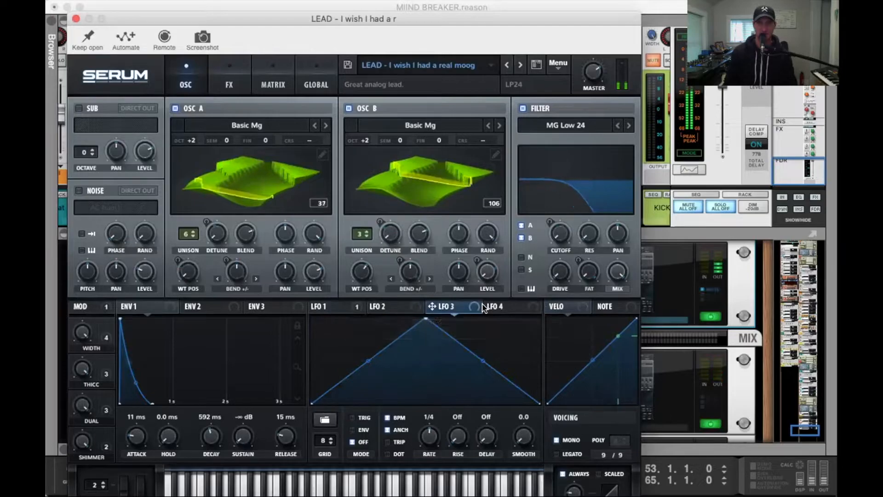
{"action": "left_click", "coordinate": [321, 306]}
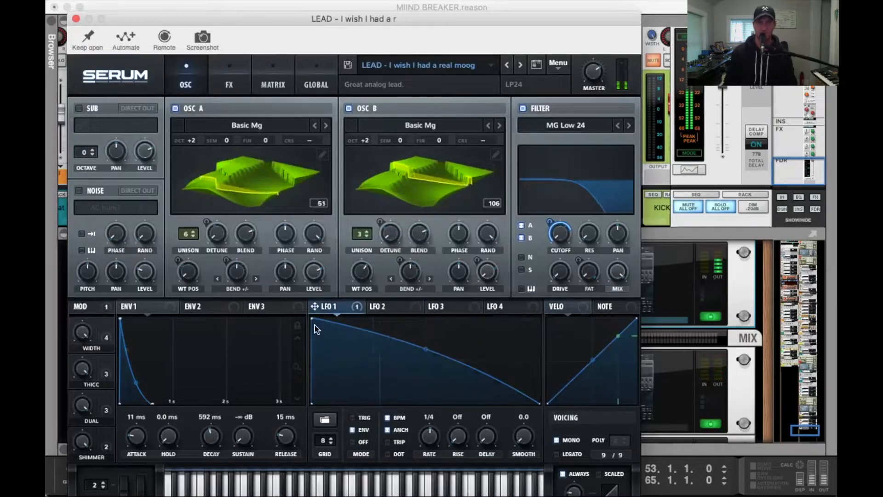
Review the lead patch's effects in Serum from Hyper/Dimension to Reverb, and close the synth window
{"action": "left_click", "coordinate": [229, 82]}
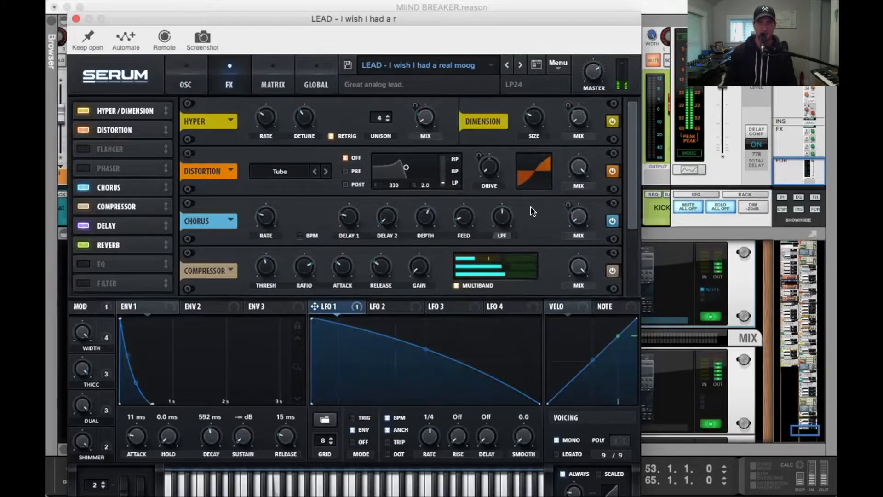
{"action": "scroll", "coordinate": [598, 220], "scroll_direction": "down", "scroll_amount": 3}
{"action": "scroll", "coordinate": [634, 128], "scroll_direction": "up", "scroll_amount": 3}
{"action": "left_click", "coordinate": [180, 78]}
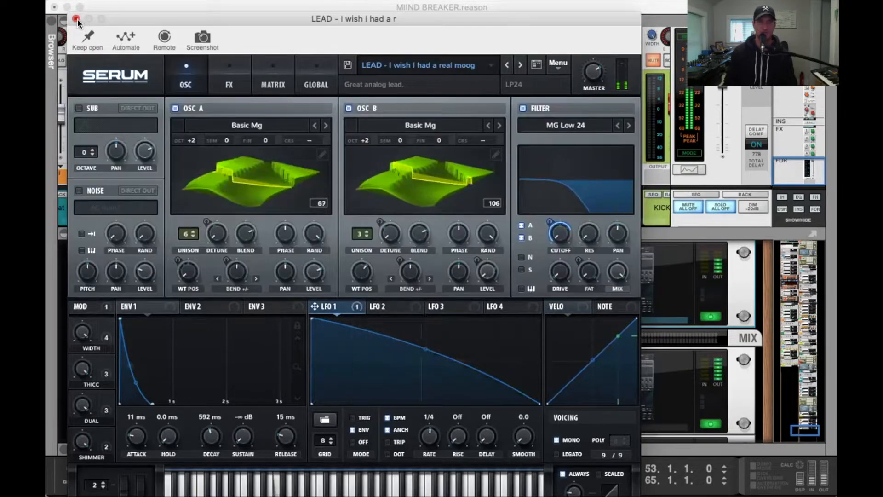
{"action": "left_click", "coordinate": [76, 18]}
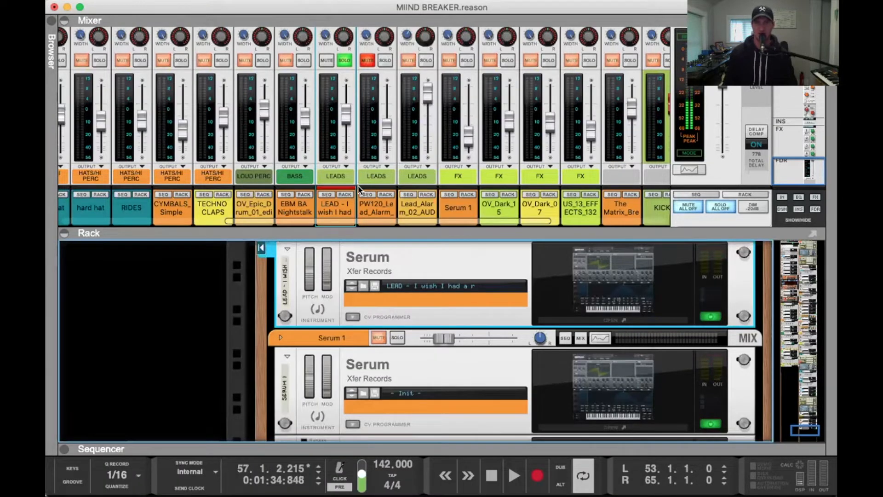
Select the lead channel and resize the rack to examine the devices around the lead's Serum
{"action": "left_click", "coordinate": [345, 194]}
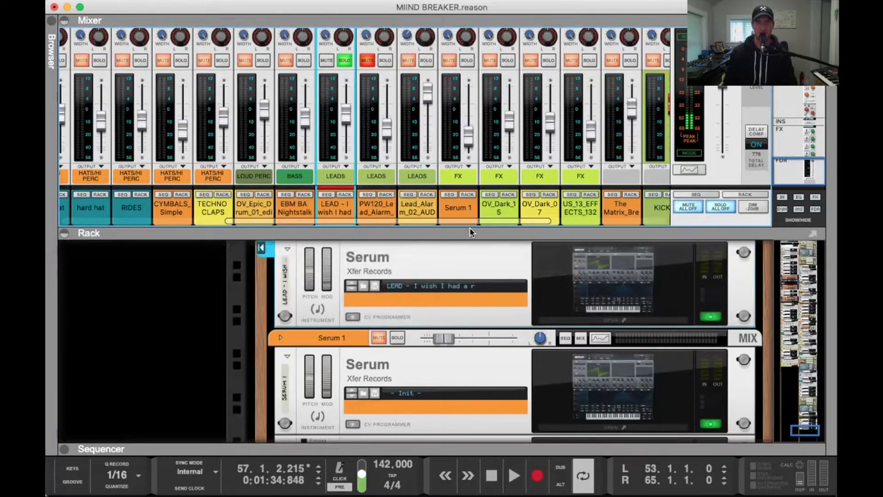
{"action": "left_click_drag", "start_coordinate": [470, 229], "coordinate": [470, 86]}
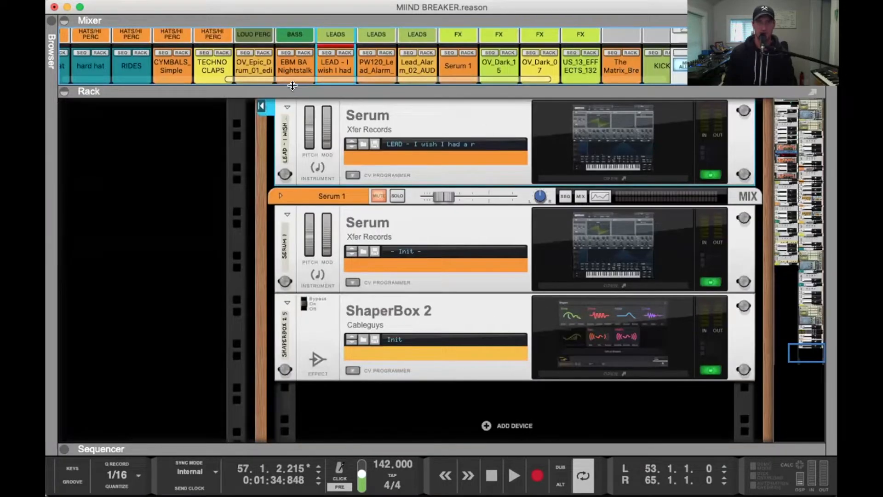
{"action": "left_click_drag", "start_coordinate": [297, 88], "coordinate": [297, 146]}
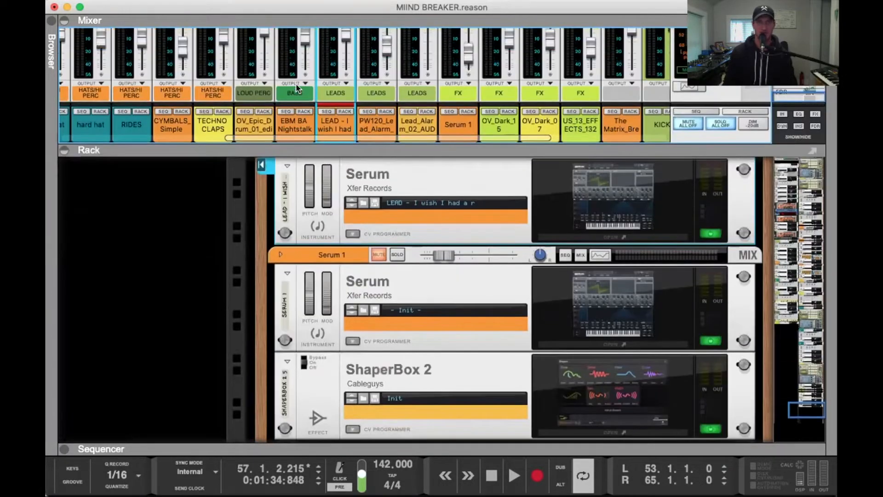
Open the lead's clip at bars 57 to 59 in an enlarged sequencer and examine its note pattern
{"action": "left_click", "coordinate": [288, 112]}
{"action": "double_click", "coordinate": [394, 362]}
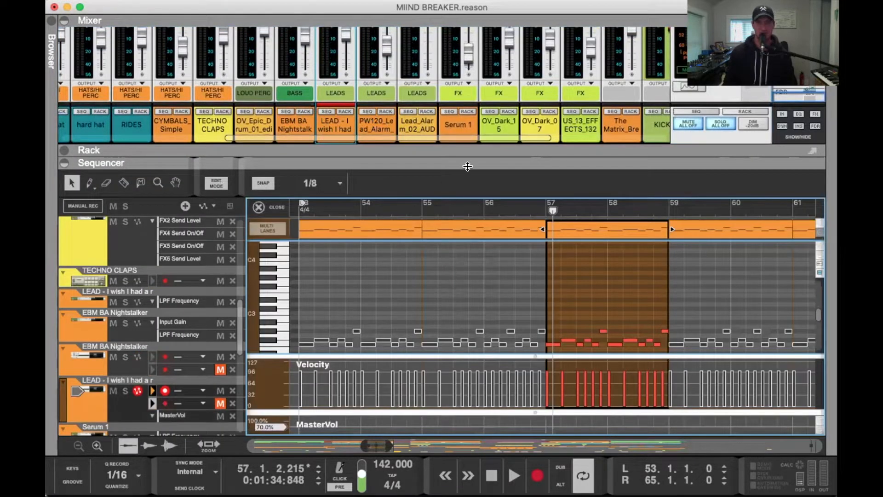
{"action": "left_click_drag", "start_coordinate": [453, 162], "coordinate": [450, 46]}
{"action": "scroll", "coordinate": [510, 209], "scroll_direction": "right", "scroll_amount": 5}
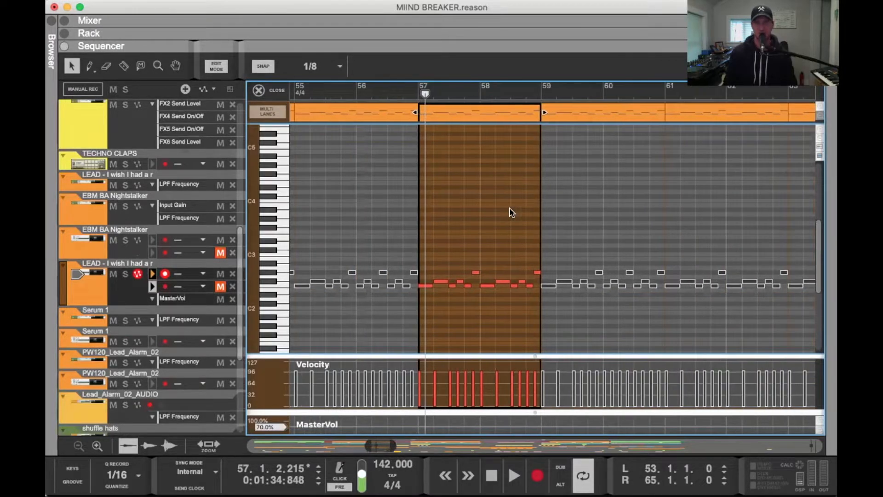
{"action": "left_click_drag", "start_coordinate": [395, 446], "coordinate": [391, 445]}
{"action": "scroll", "coordinate": [408, 339], "scroll_direction": "right", "scroll_amount": 3}
{"action": "scroll", "coordinate": [408, 339], "scroll_direction": "right", "scroll_amount": 3}
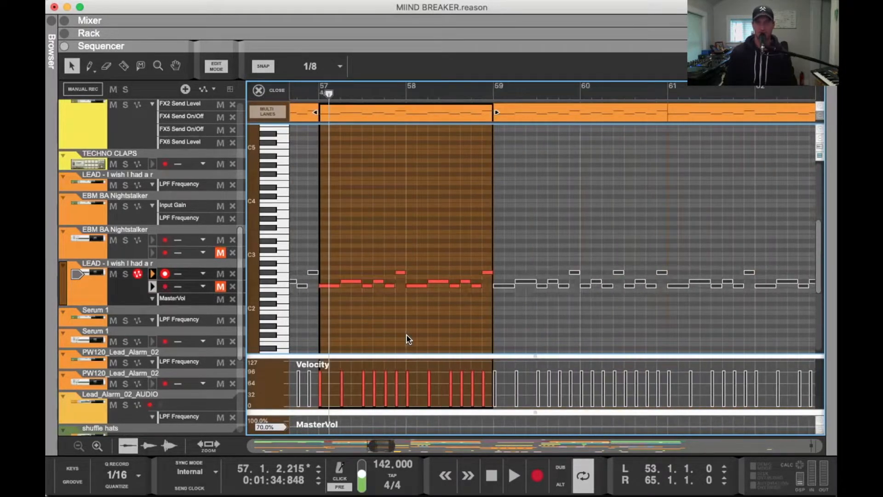
Play the soloed lead from bar 53 and open its first two-bar clip in the note editor
{"action": "key", "text": "space"}
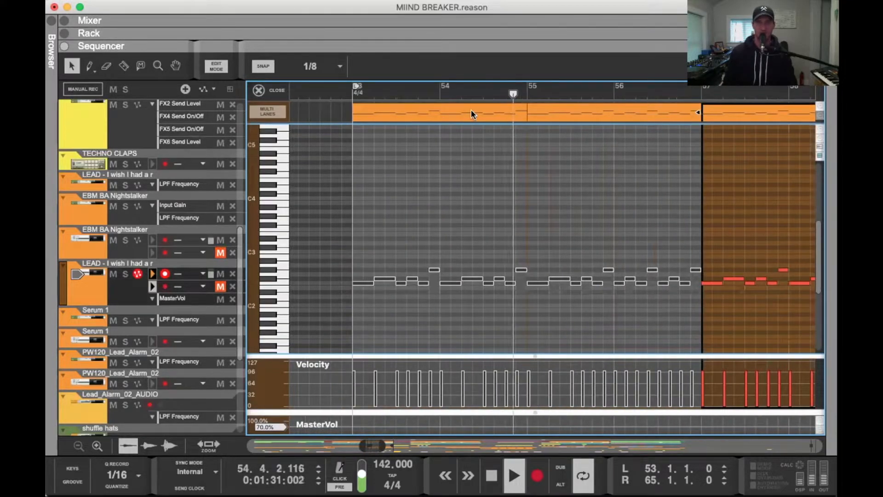
{"action": "key", "text": "space"}
{"action": "left_click", "coordinate": [471, 110]}
{"action": "double_click", "coordinate": [471, 109]}
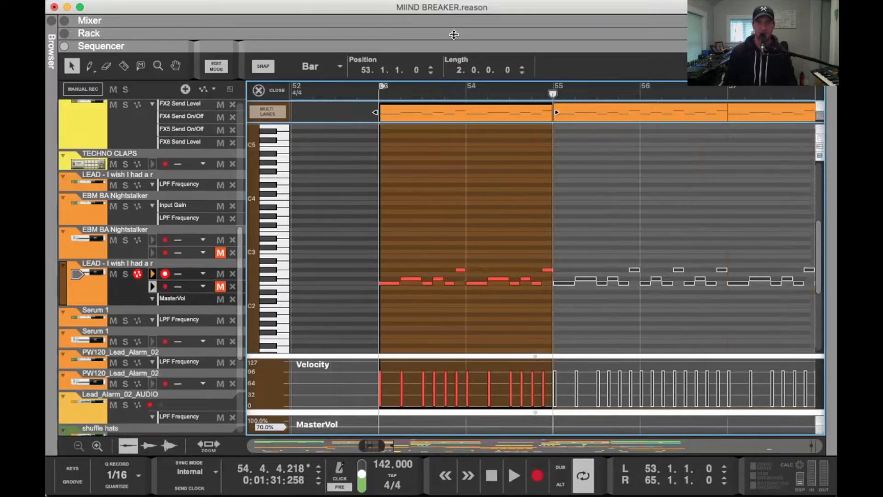
Solo the EBM BA Nightstalker channel alongside the lead and play both from bar 53 with the lead's notes in view
{"action": "left_click_drag", "start_coordinate": [454, 35], "coordinate": [513, 304]}
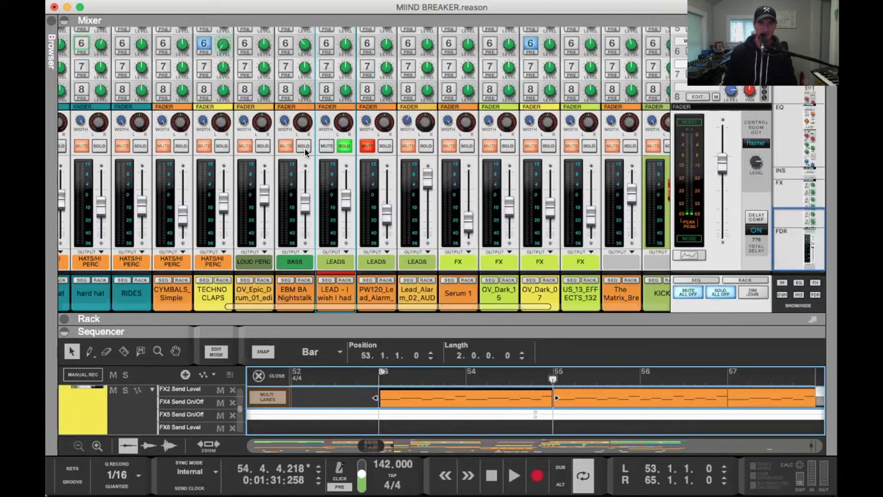
{"action": "left_click", "coordinate": [304, 146]}
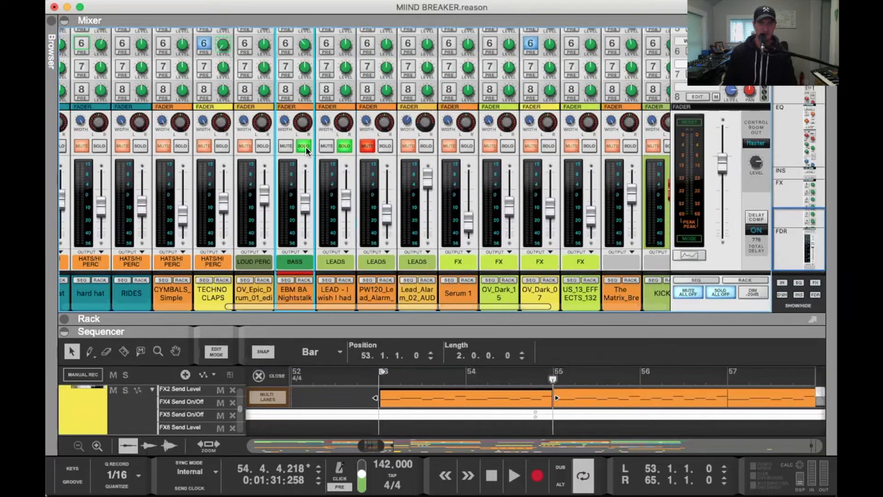
{"action": "key", "text": "space"}
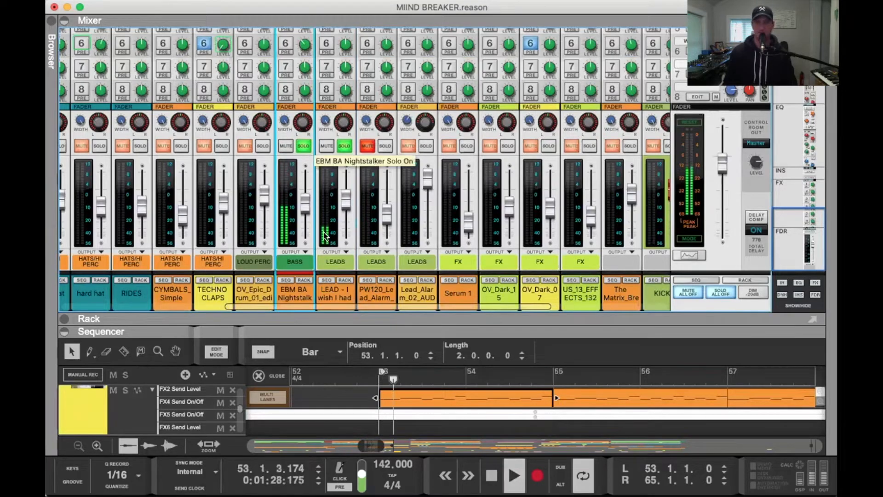
{"action": "double_click", "coordinate": [388, 330]}
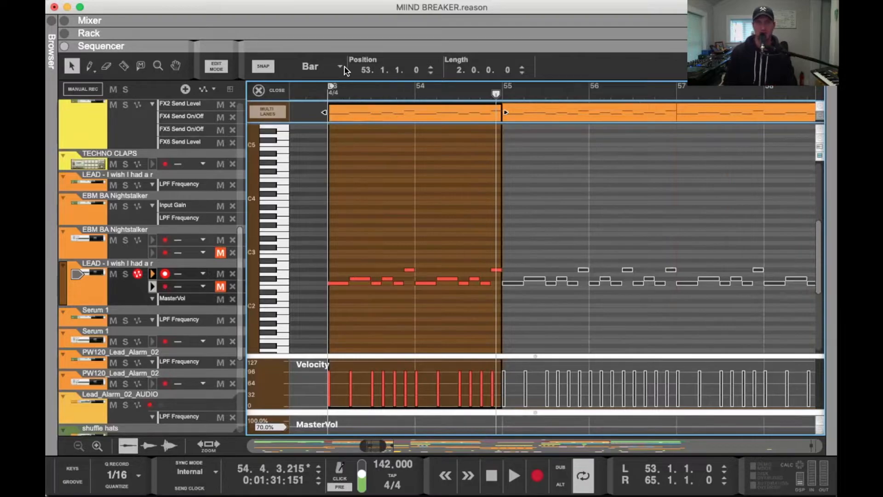
{"action": "key", "text": "space"}
{"action": "key", "text": "space"}
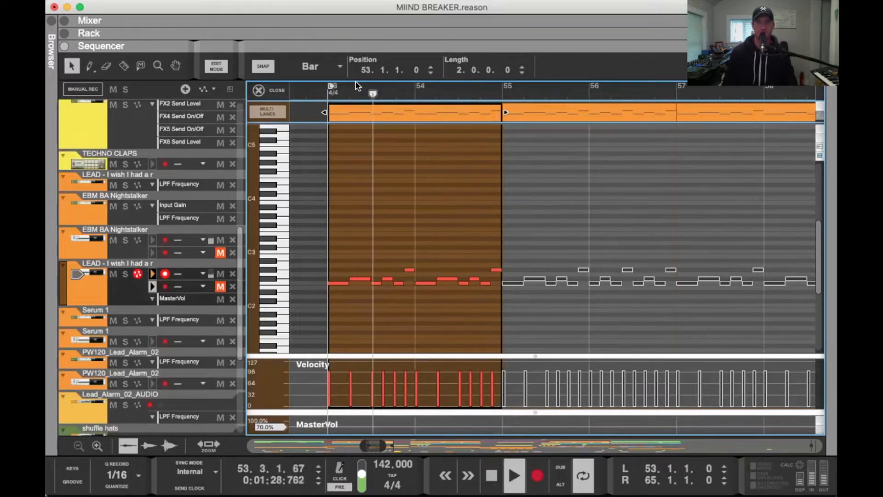
Follow the playback through the lead's clips at bars 59 and 61 and compare their note patterns
{"action": "double_click", "coordinate": [520, 160]}
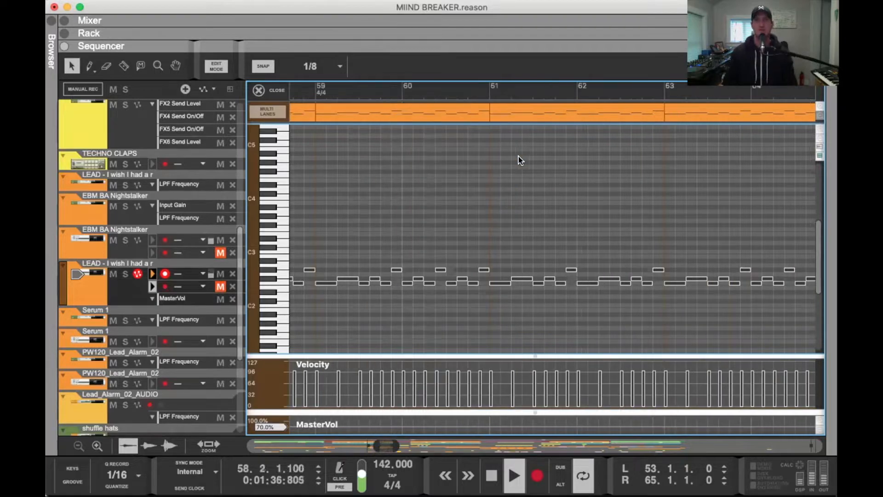
{"action": "scroll", "coordinate": [409, 183], "scroll_direction": "left", "scroll_amount": 3}
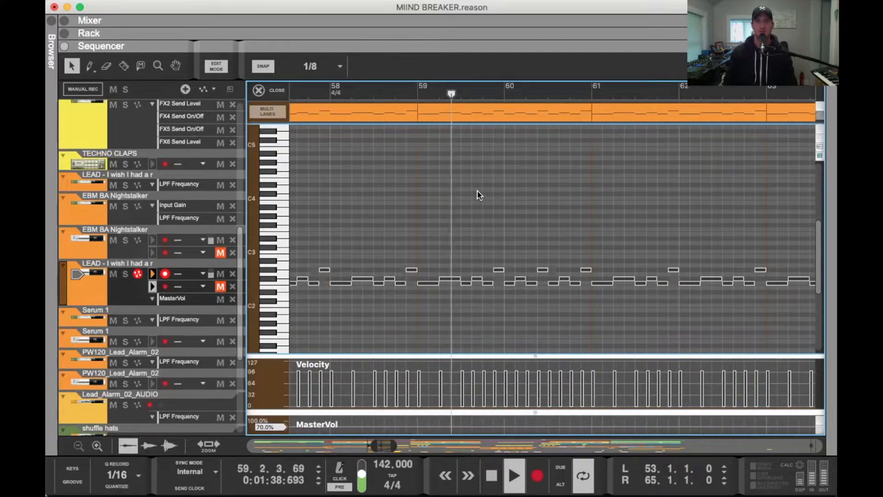
{"action": "double_click", "coordinate": [477, 191]}
{"action": "scroll", "coordinate": [478, 194], "scroll_direction": "right", "scroll_amount": 3}
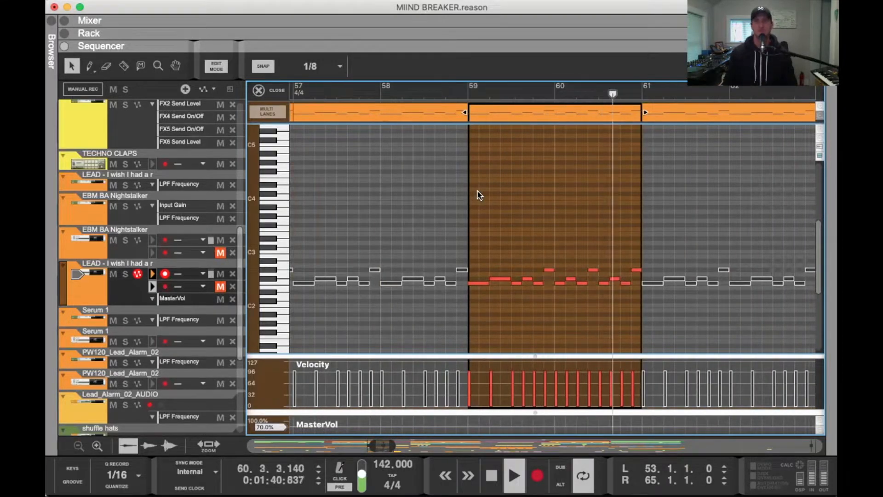
{"action": "scroll", "coordinate": [480, 195], "scroll_direction": "right", "scroll_amount": 3}
{"action": "scroll", "coordinate": [479, 195], "scroll_direction": "right", "scroll_amount": 3}
{"action": "double_click", "coordinate": [563, 185]}
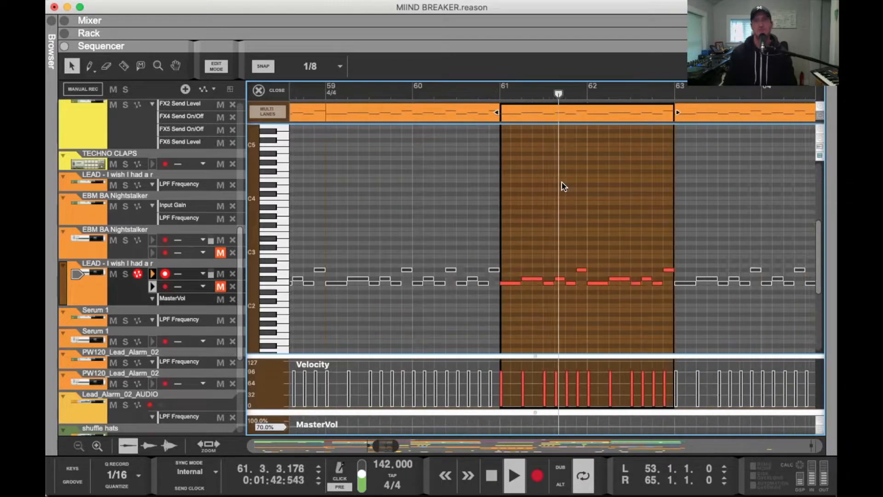
{"action": "scroll", "coordinate": [563, 186], "scroll_direction": "right", "scroll_amount": 4}
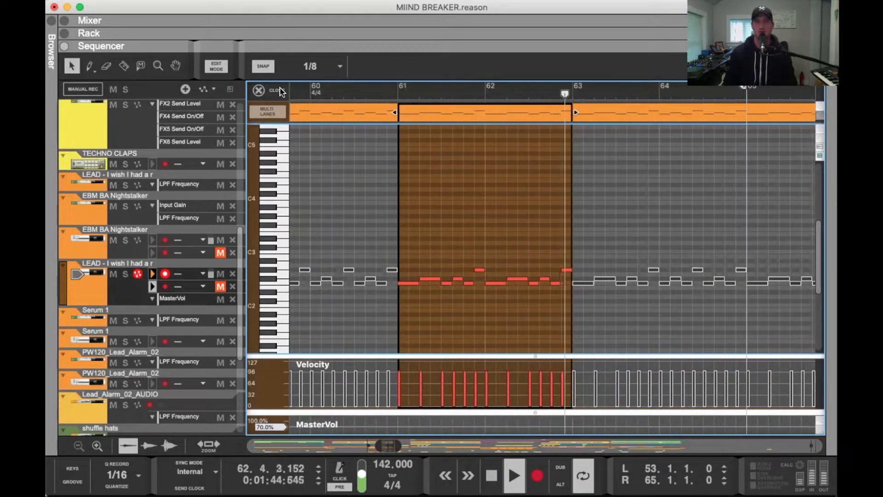
Leave the clip editor, clear the bass and lead solos in the mixer, and play the full loop
{"action": "key", "text": "super+e"}
{"action": "scroll", "coordinate": [457, 251], "scroll_direction": "left", "scroll_amount": 5}
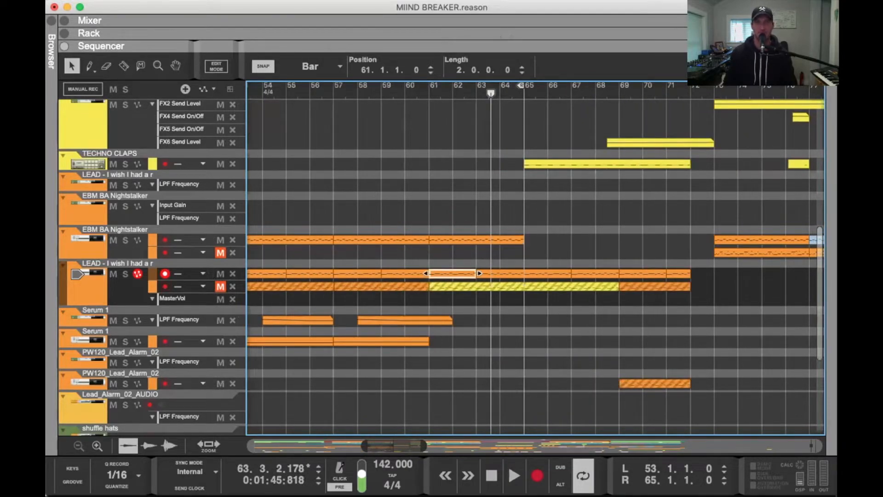
{"action": "key", "text": "F5"}
{"action": "key", "text": "F5"}
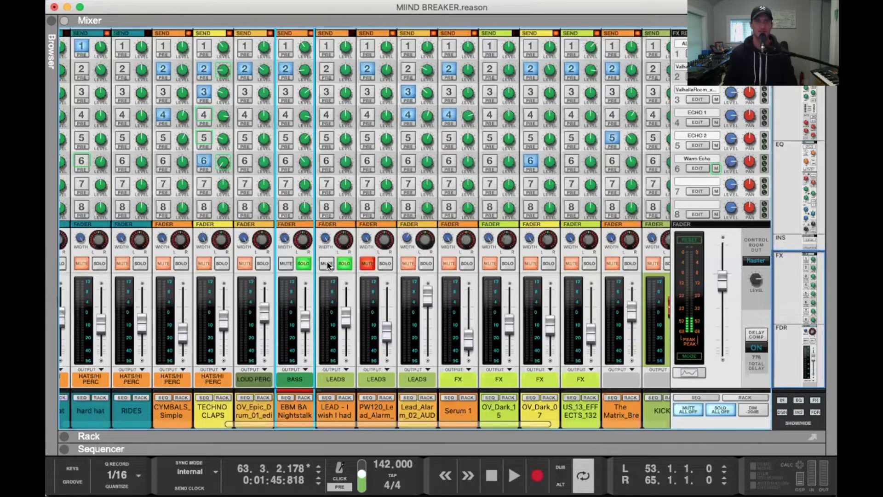
{"action": "left_click", "coordinate": [297, 262]}
{"action": "key", "text": "space"}
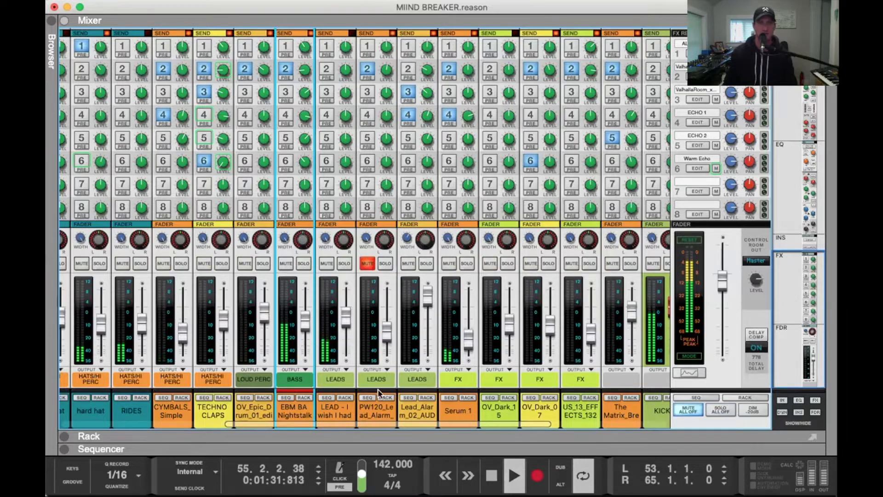
{"action": "key", "text": "space"}
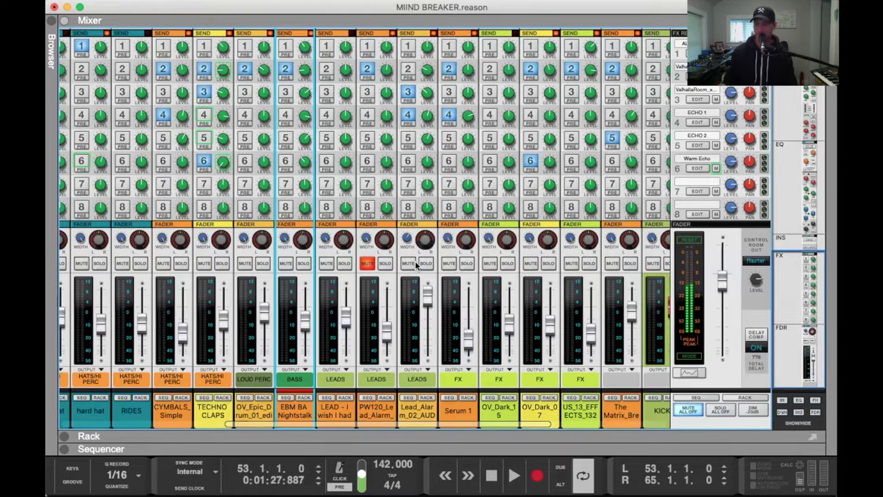
Solo the Serum 1 channel during playback and replay it alone from bar 53
{"action": "key", "text": "space"}
{"action": "left_click", "coordinate": [467, 264]}
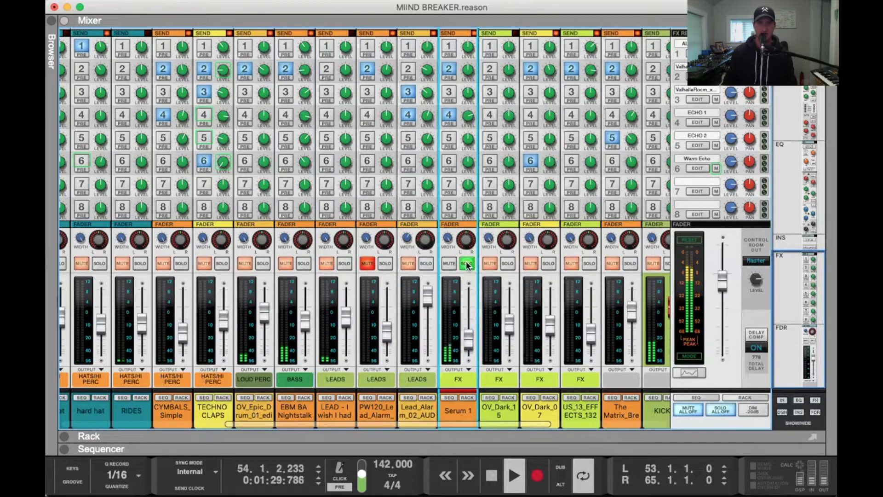
{"action": "key", "text": "space"}
{"action": "key", "text": "space"}
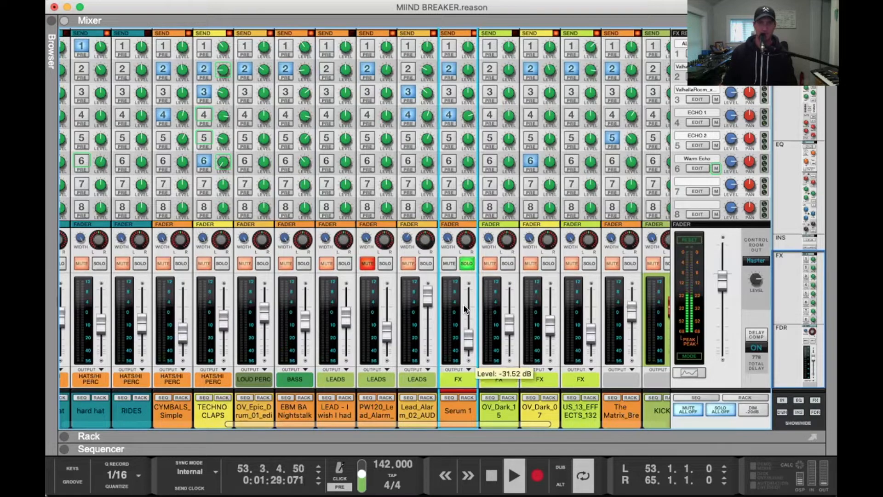
Check the Serum 1 channel's devices in an enlarged rack, and return to the full mixer
{"action": "scroll", "coordinate": [463, 304], "scroll_direction": "right", "scroll_amount": 2}
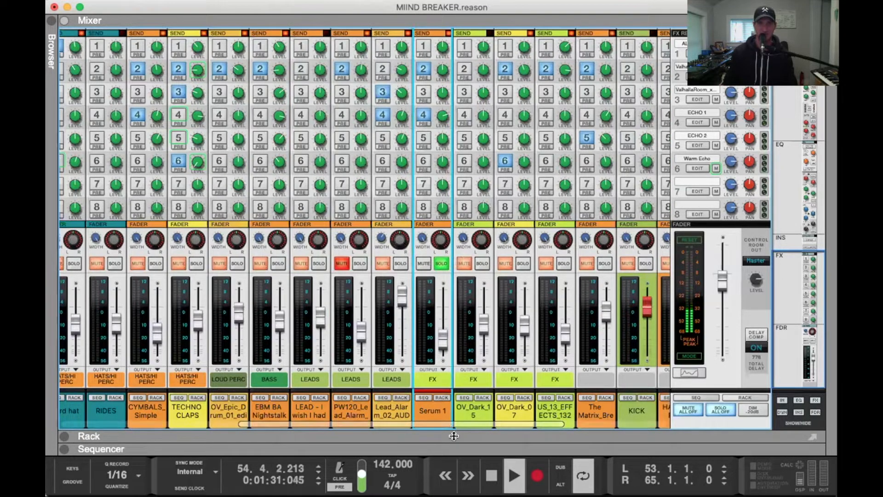
{"action": "key", "text": "F5+F6"}
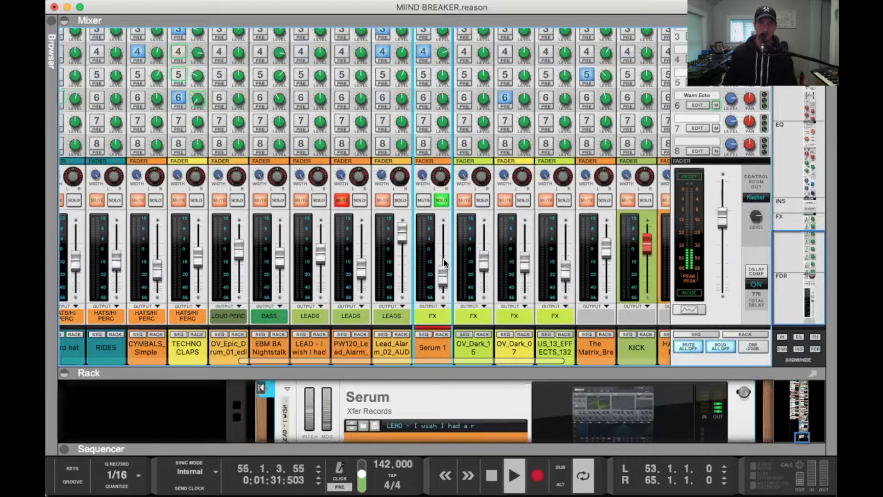
{"action": "left_click_drag", "start_coordinate": [446, 368], "coordinate": [451, 95]}
{"action": "key", "text": "F6"}
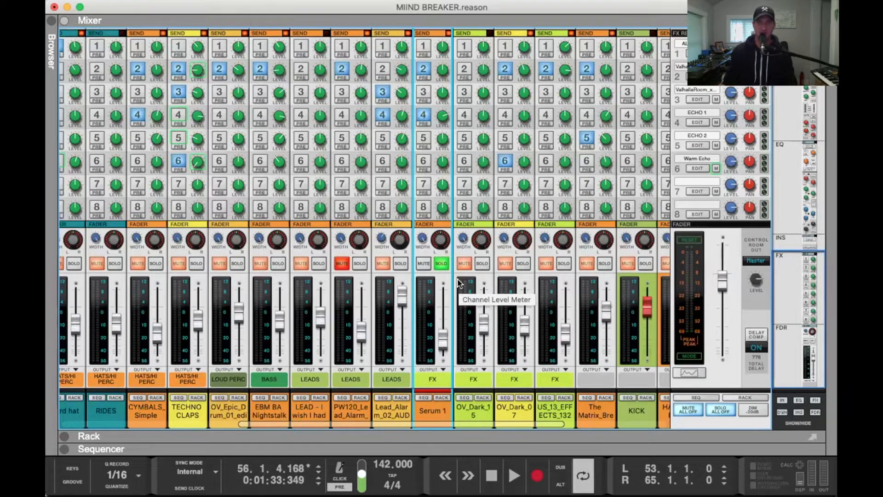
Review the mixer channels from TEMPLATE through Serum 1, selecting the sr2 percussion loop channel on the way
{"action": "scroll", "coordinate": [458, 283], "scroll_direction": "left", "scroll_amount": 10}
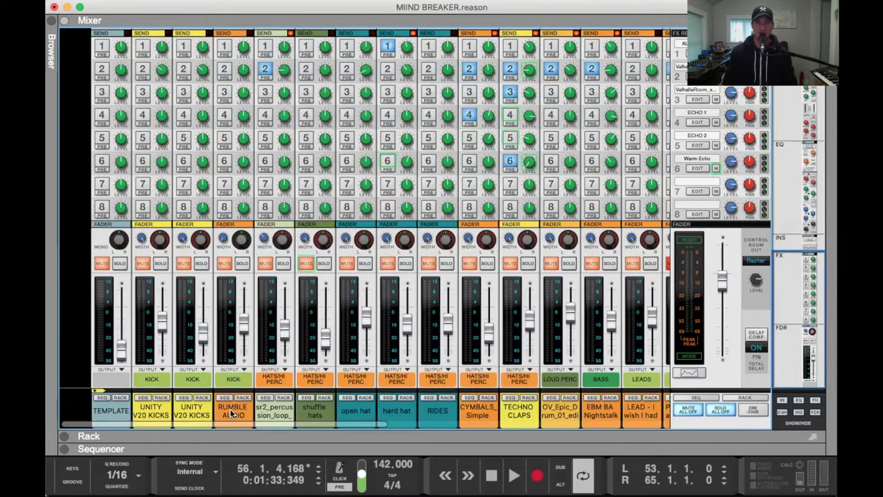
{"action": "scroll", "coordinate": [230, 408], "scroll_direction": "right", "scroll_amount": 3}
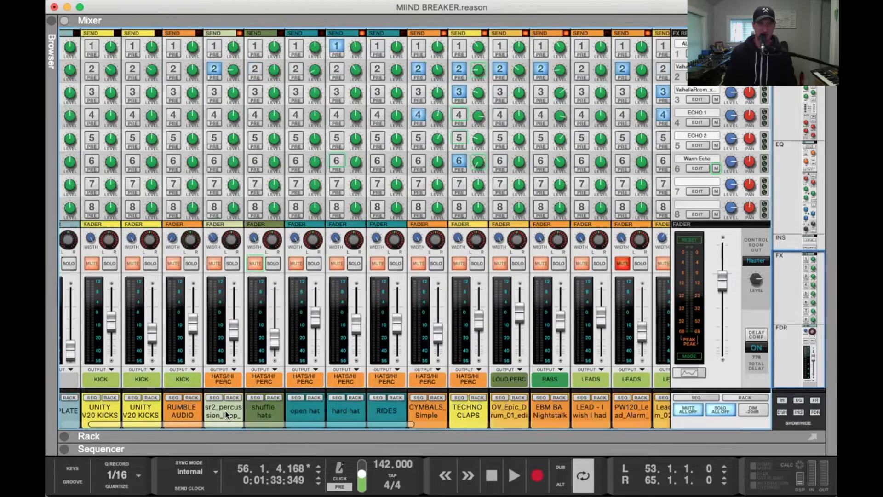
{"action": "scroll", "coordinate": [225, 409], "scroll_direction": "right", "scroll_amount": 2}
{"action": "left_click", "coordinate": [209, 412]}
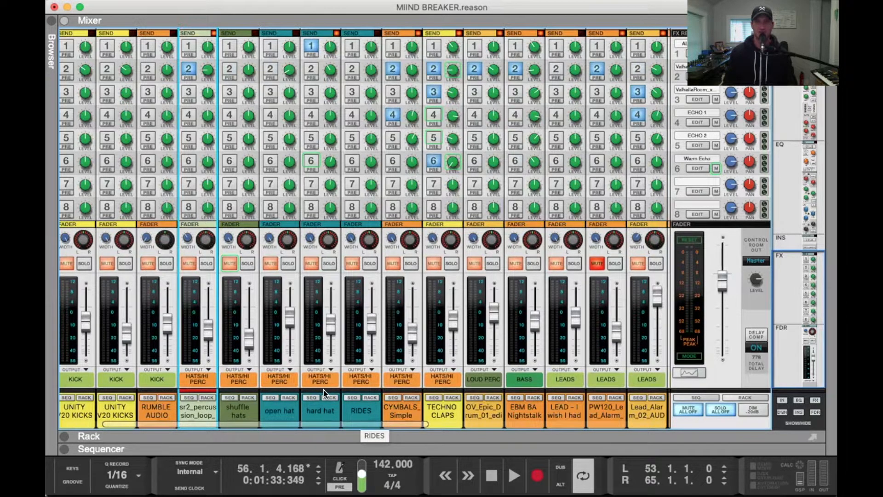
{"action": "scroll", "coordinate": [324, 393], "scroll_direction": "right", "scroll_amount": 2}
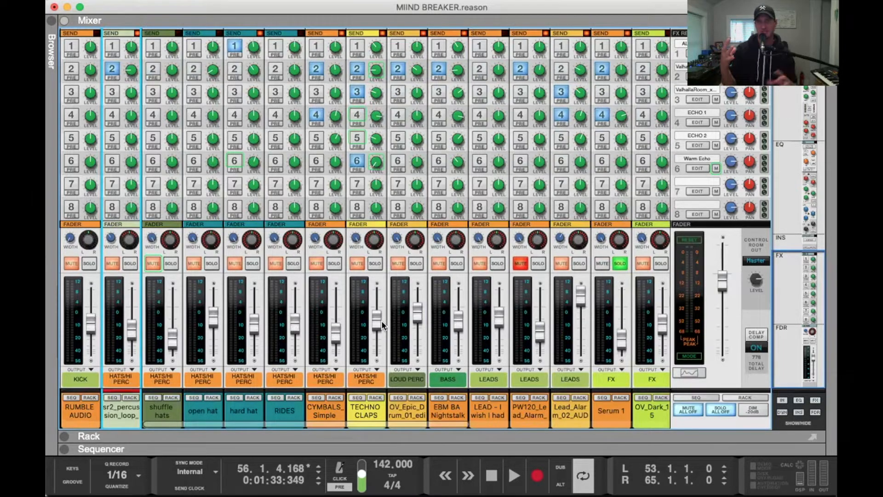
Play the soloed Serum 1 briefly from bar 53, toggle its solo off and on, and inspect the FX channels beside it
{"action": "key", "text": "shift+Return"}
{"action": "key", "text": "space"}
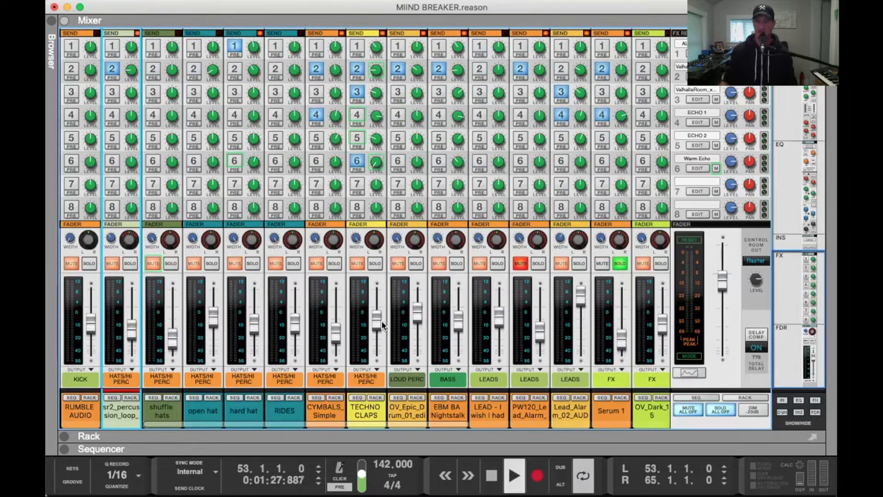
{"action": "key", "text": "space"}
{"action": "scroll", "coordinate": [514, 282], "scroll_direction": "right", "scroll_amount": 4}
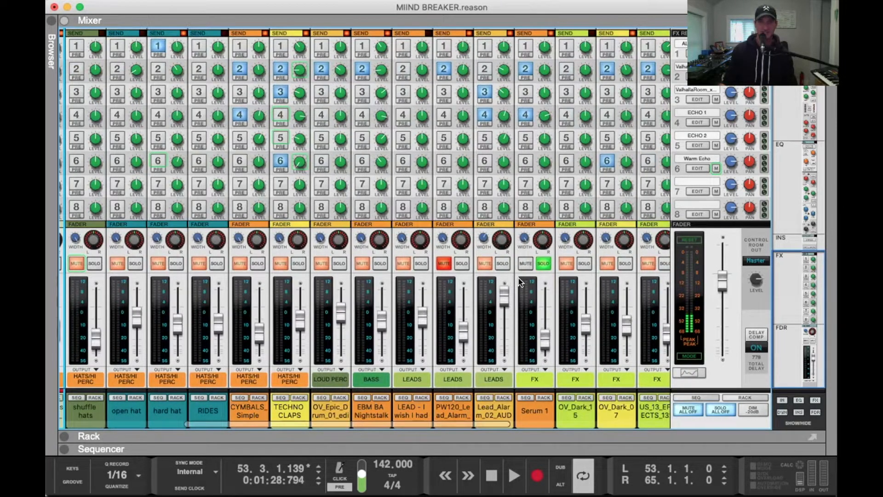
{"action": "left_click", "coordinate": [543, 264]}
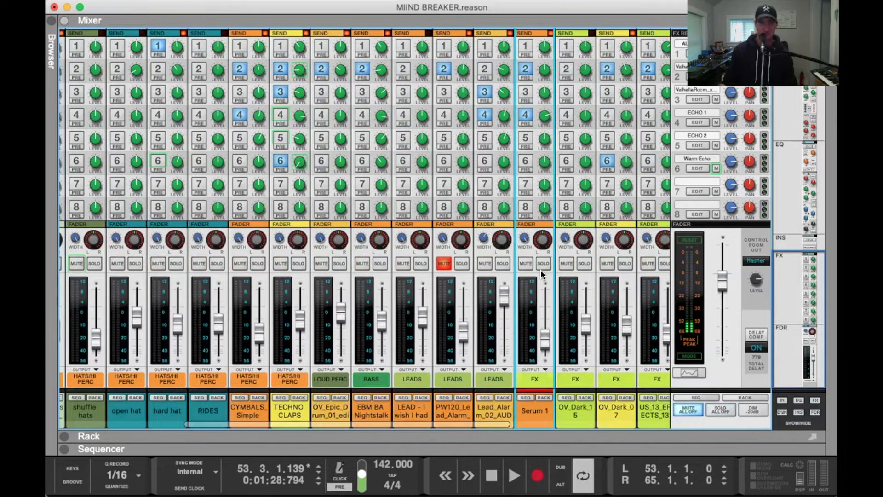
{"action": "left_click", "coordinate": [543, 264]}
{"action": "scroll", "coordinate": [562, 368], "scroll_direction": "right", "scroll_amount": 6}
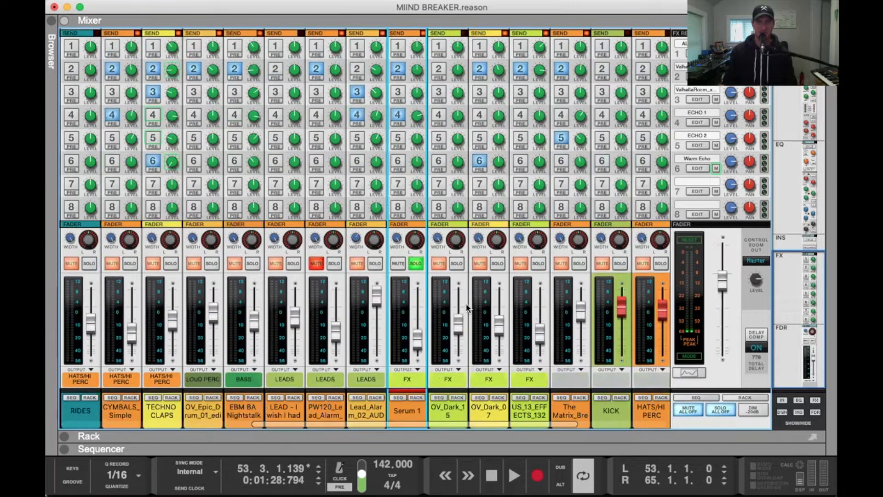
Show the 2nd breakdown build in the arrangement and start playback from bar 105
{"action": "key", "text": "shift+Return"}
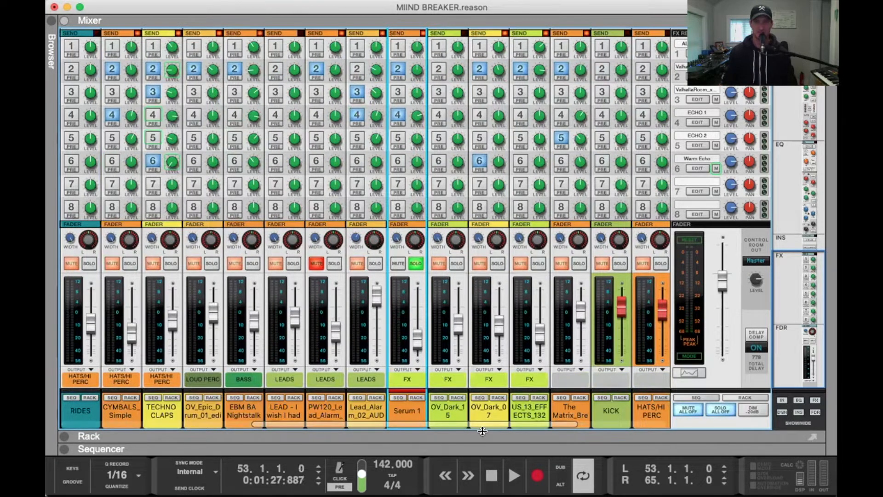
{"action": "key", "text": "F5+F6"}
{"action": "key", "text": "F6"}
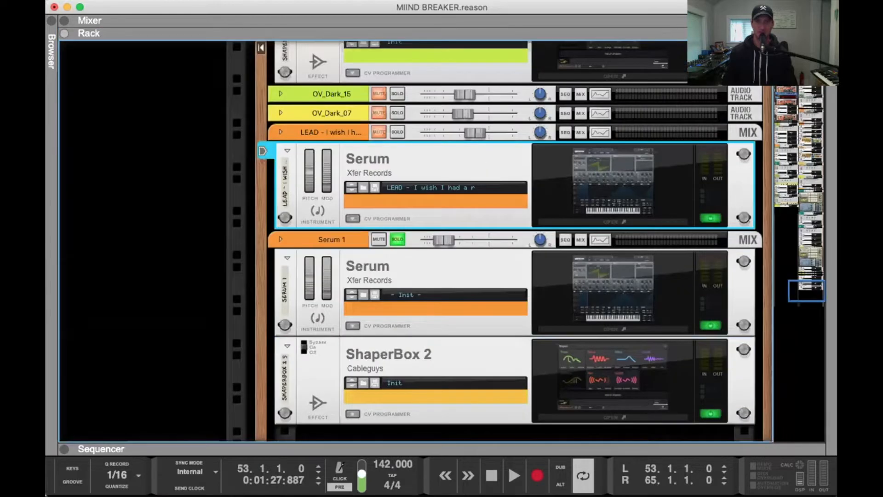
{"action": "key", "text": "F7"}
{"action": "scroll", "coordinate": [445, 215], "scroll_direction": "right", "scroll_amount": 10}
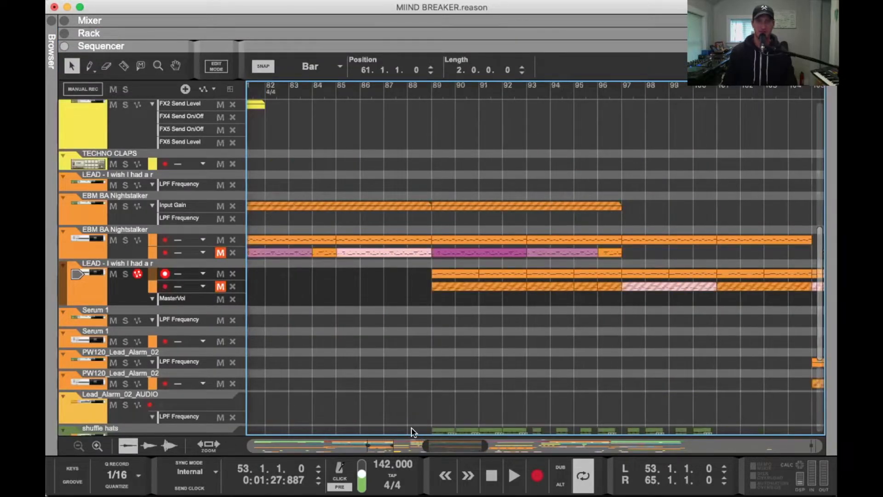
{"action": "left_click", "coordinate": [490, 447]}
{"action": "left_click_drag", "start_coordinate": [522, 445], "coordinate": [657, 349]}
{"action": "scroll", "coordinate": [613, 324], "scroll_direction": "up", "scroll_amount": 10}
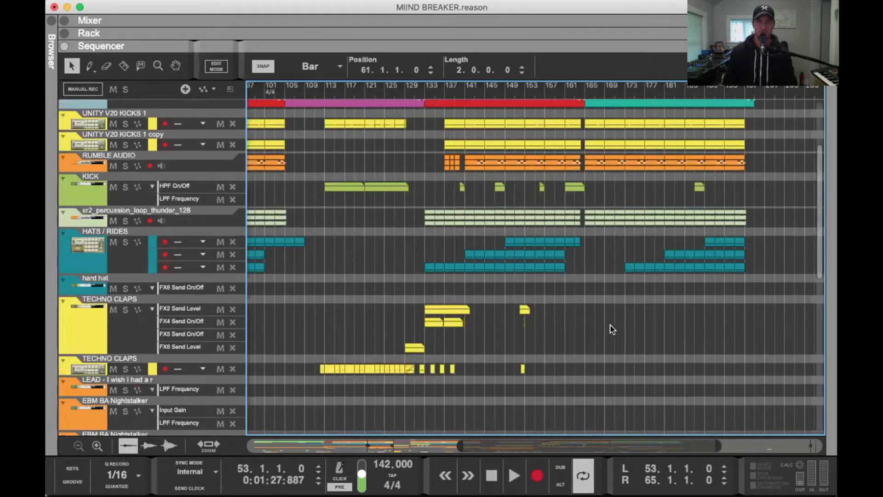
{"action": "scroll", "coordinate": [411, 129], "scroll_direction": "left", "scroll_amount": 5}
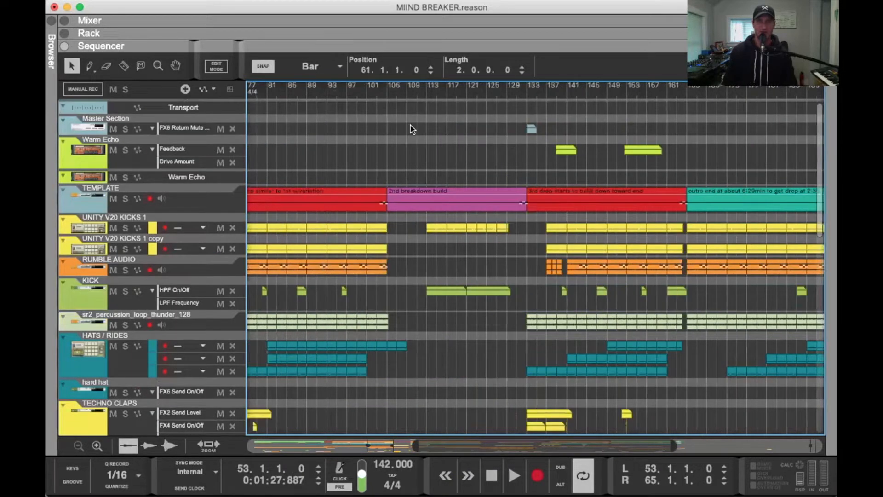
{"action": "left_click", "coordinate": [386, 90]}
{"action": "key", "text": "space"}
Clear the Serum 1 solo, resume playback, and view the effects tracks in the arrangement
{"action": "key", "text": "F5"}
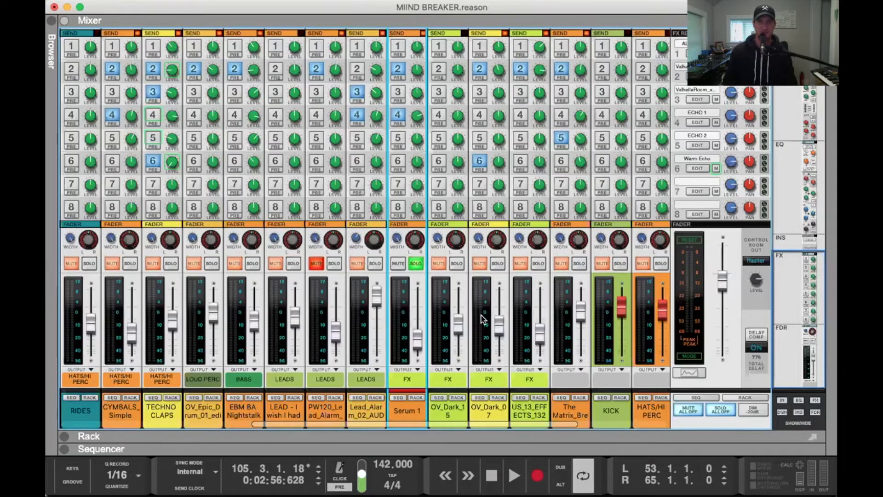
{"action": "key", "text": "space"}
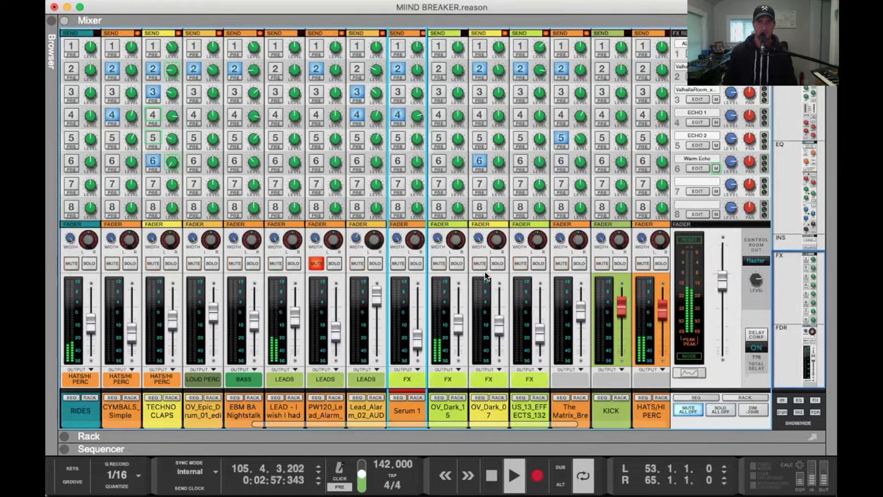
{"action": "key", "text": "F7"}
{"action": "key", "text": "F5"}
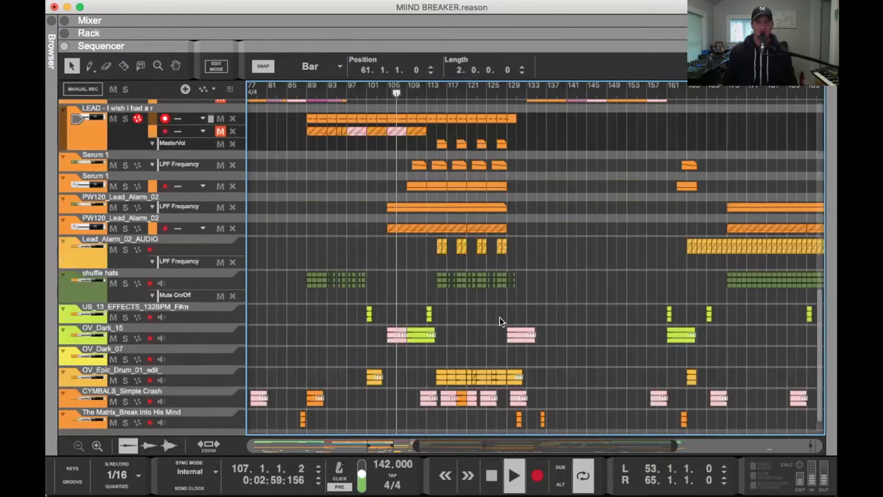
{"action": "scroll", "coordinate": [505, 316], "scroll_direction": "down", "scroll_amount": 2}
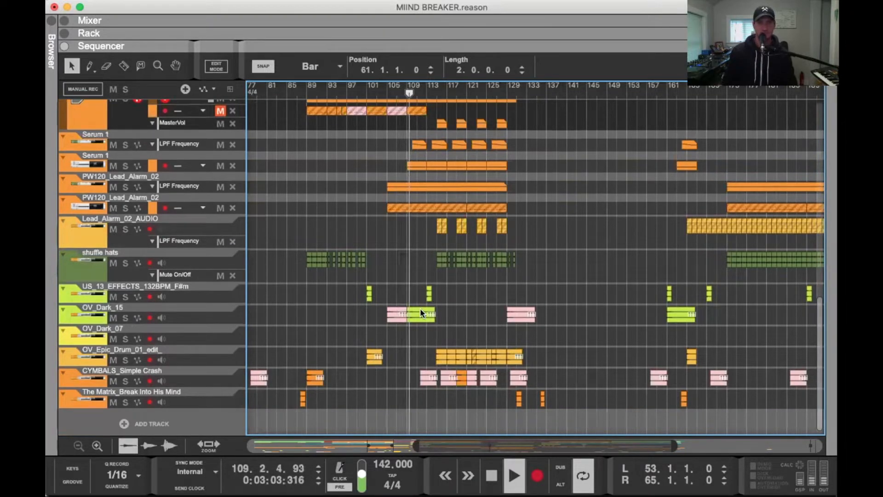
Solo the OV_Dark_15 track, replay its clip from bar 109, and release the solo
{"action": "left_click", "coordinate": [124, 318]}
{"action": "left_click", "coordinate": [403, 96]}
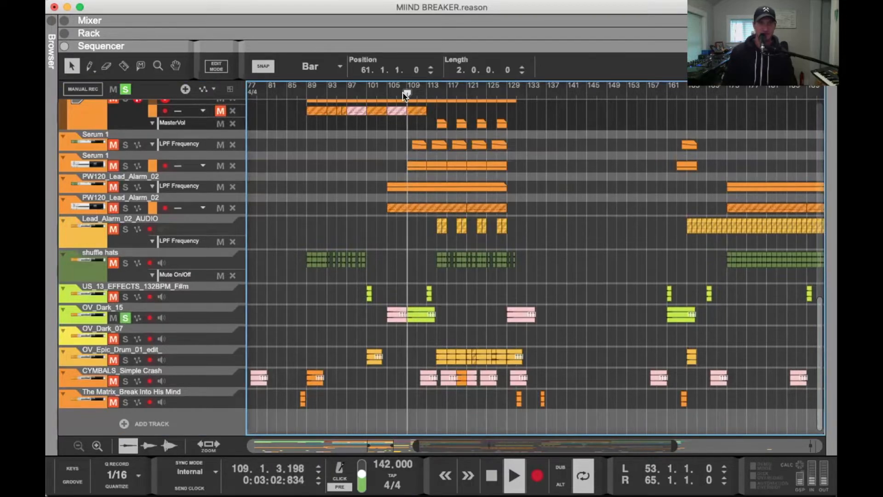
{"action": "left_click", "coordinate": [125, 318]}
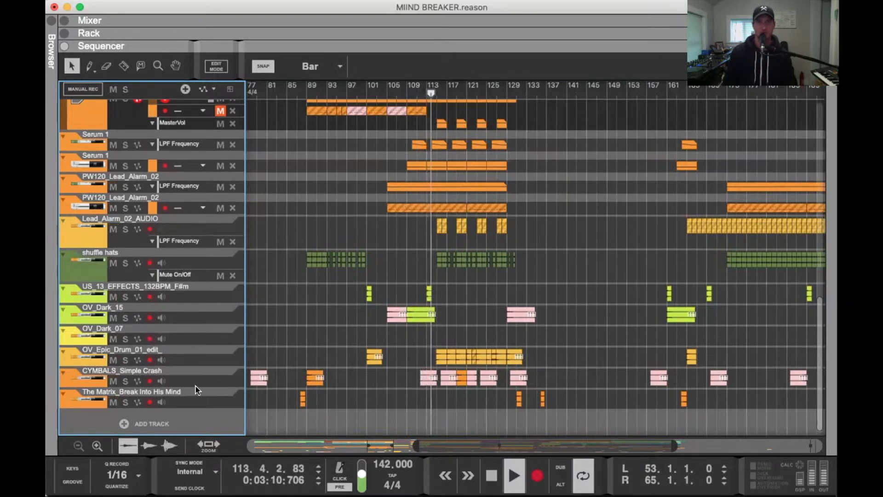
Solo the OV_Epic_Drum_01_edit_ track, play it from bars 115 and 114, and release the solo
{"action": "left_click", "coordinate": [127, 360]}
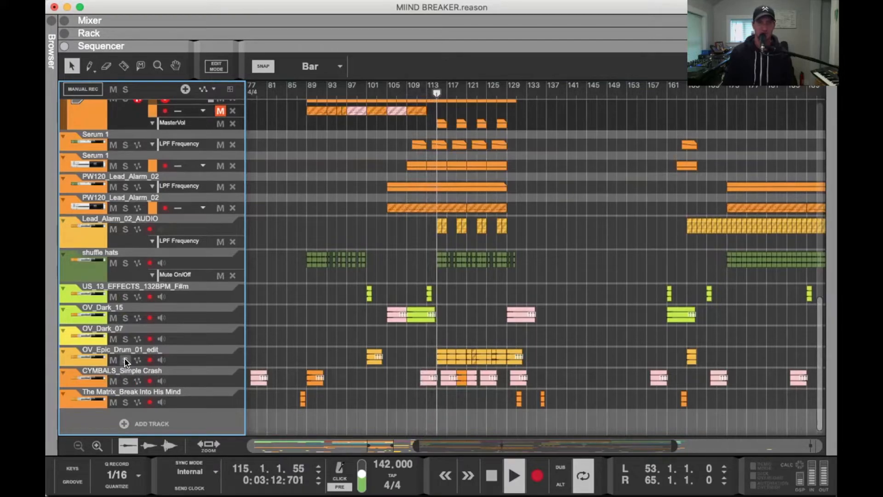
{"action": "left_click", "coordinate": [435, 92]}
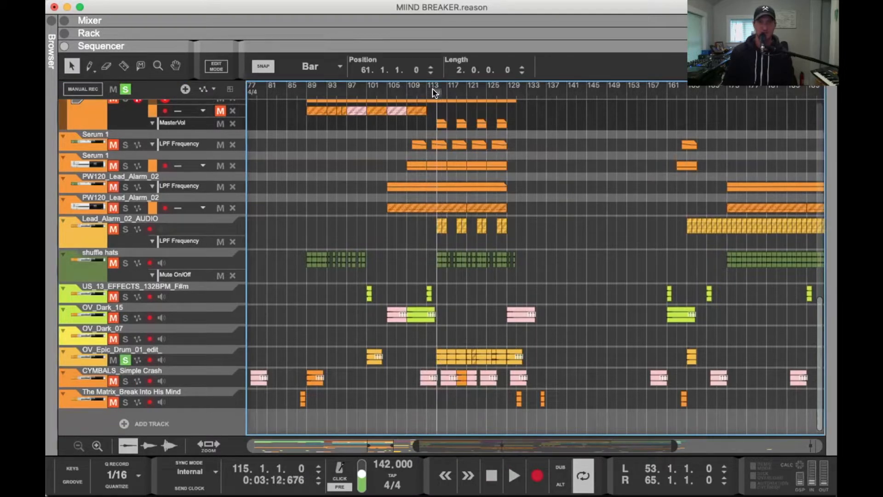
{"action": "key", "text": "space"}
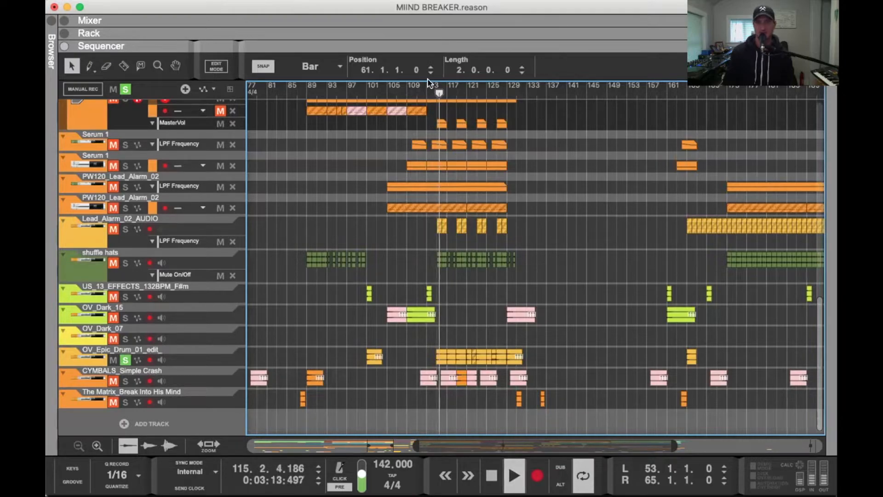
{"action": "left_click", "coordinate": [436, 92]}
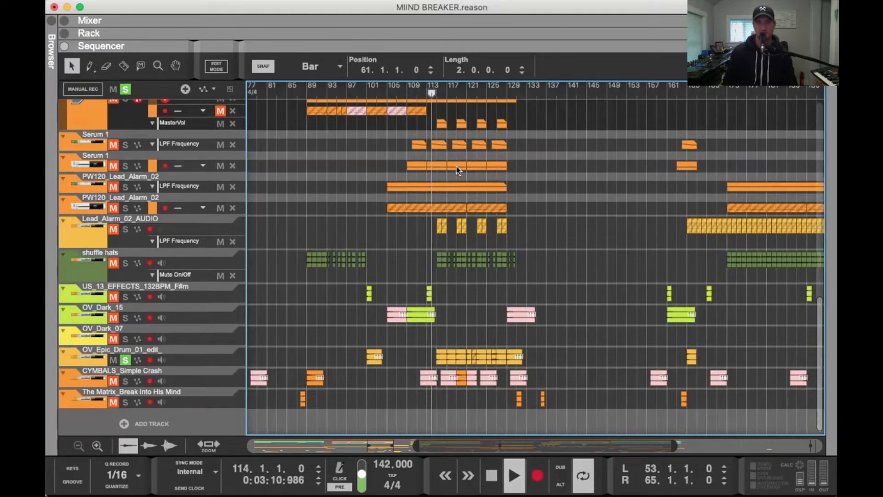
{"action": "key", "text": "space"}
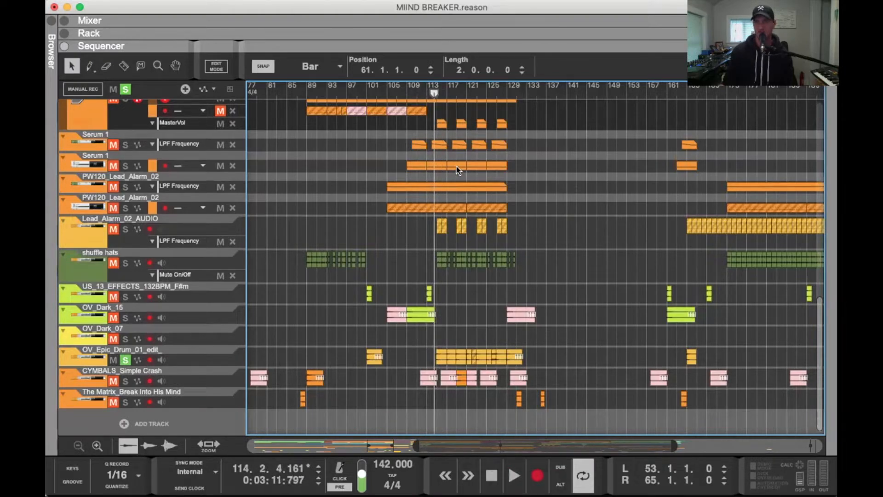
{"action": "key", "text": "space"}
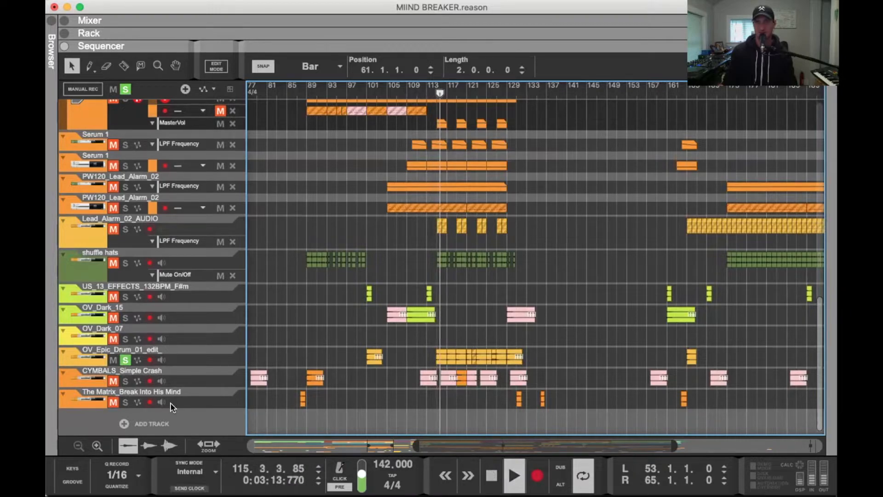
{"action": "left_click", "coordinate": [126, 359]}
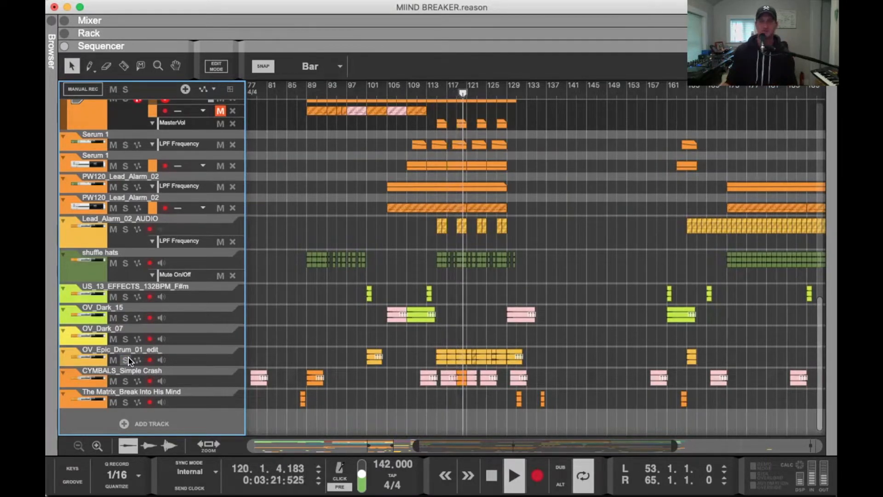
Review all tracks of the 2nd breakdown build as it plays up to the 3rd drop at bar 133
{"action": "scroll", "coordinate": [133, 359], "scroll_direction": "up", "scroll_amount": 1}
{"action": "scroll", "coordinate": [155, 346], "scroll_direction": "up", "scroll_amount": 1}
{"action": "scroll", "coordinate": [156, 346], "scroll_direction": "up", "scroll_amount": 8}
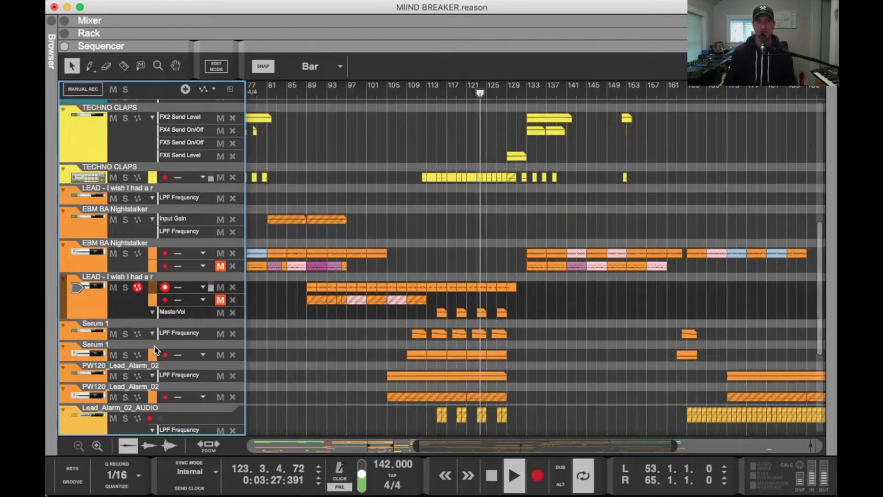
{"action": "scroll", "coordinate": [156, 350], "scroll_direction": "up", "scroll_amount": 13}
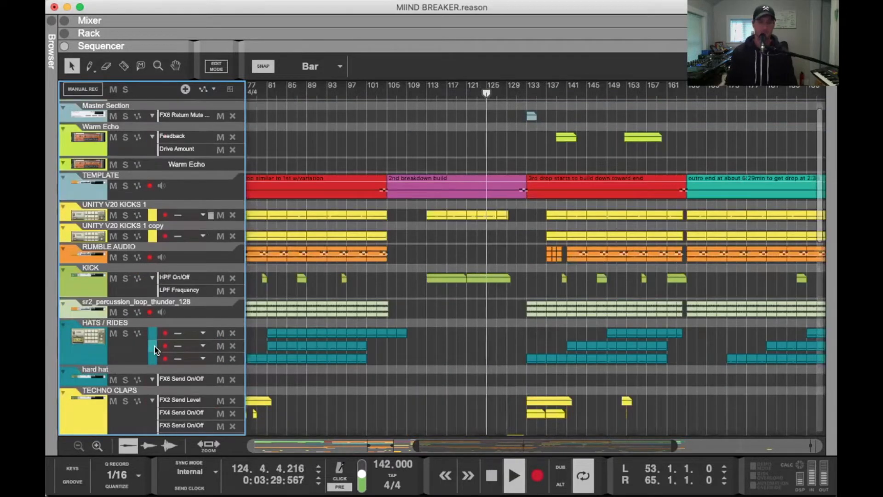
{"action": "scroll", "coordinate": [153, 408], "scroll_direction": "down", "scroll_amount": 6}
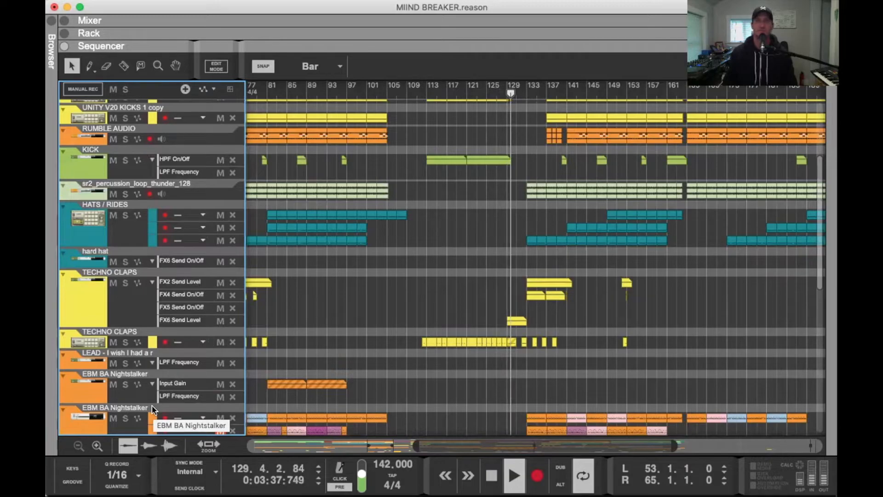
{"action": "scroll", "coordinate": [479, 324], "scroll_direction": "down", "scroll_amount": 1}
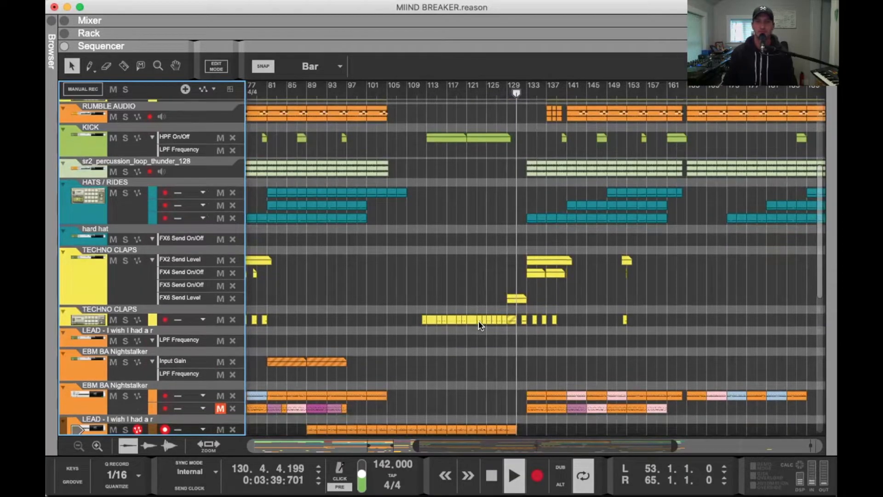
{"action": "scroll", "coordinate": [479, 324], "scroll_direction": "up", "scroll_amount": 3}
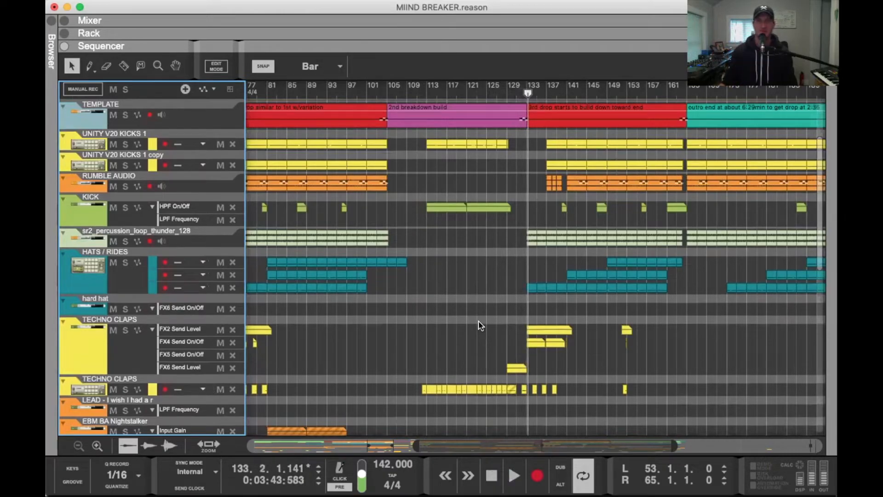
{"action": "scroll", "coordinate": [479, 324], "scroll_direction": "down", "scroll_amount": 14}
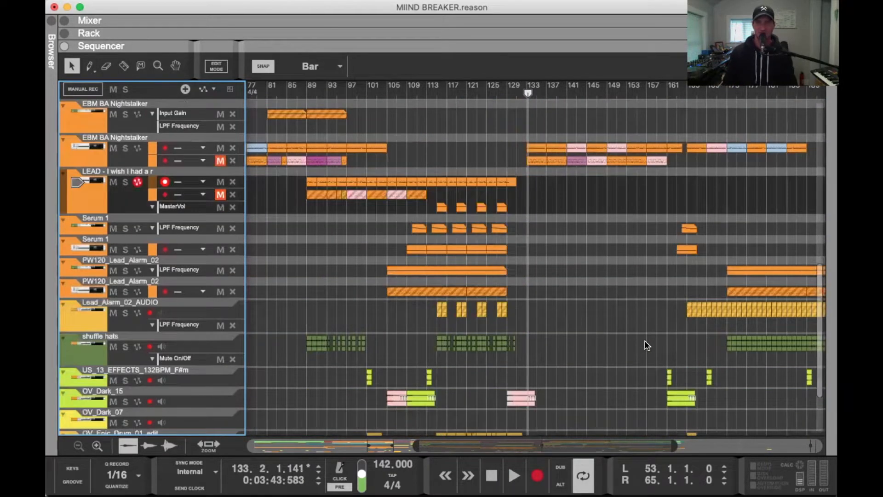
{"action": "scroll", "coordinate": [646, 347], "scroll_direction": "down", "scroll_amount": 1}
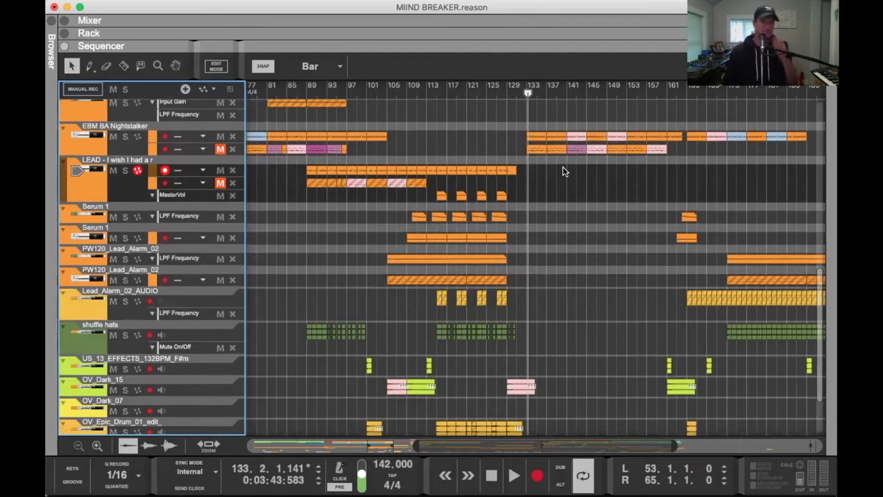
{"action": "scroll", "coordinate": [554, 241], "scroll_direction": "up", "scroll_amount": 15}
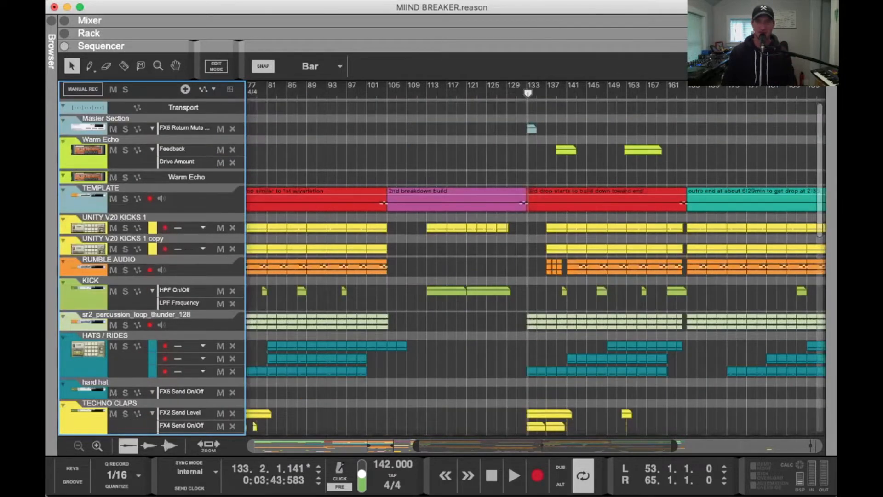
Open the TECHNO CLAPS clip at bar 132, show the rack above it, and look through the clap's devices
{"action": "key", "text": "F5"}
{"action": "key", "text": "F5"}
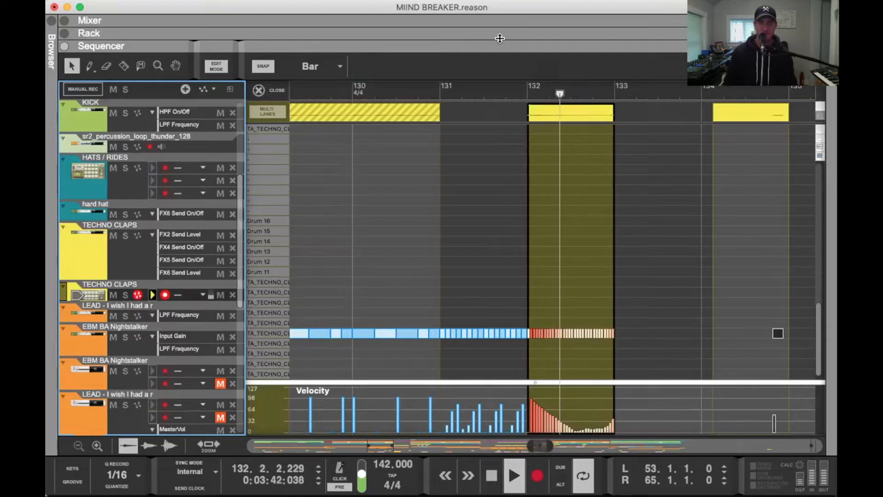
{"action": "key", "text": "space"}
{"action": "key", "text": "F6"}
{"action": "left_click_drag", "start_coordinate": [525, 307], "coordinate": [537, 277]}
{"action": "key", "text": "space"}
{"action": "key", "text": "space"}
{"action": "left_click", "coordinate": [481, 175]}
{"action": "scroll", "coordinate": [481, 175], "scroll_direction": "down", "scroll_amount": 15}
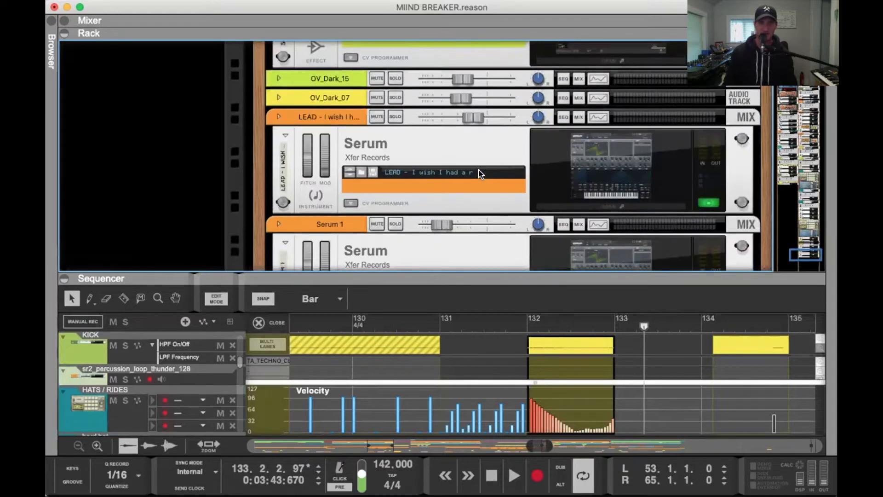
{"action": "scroll", "coordinate": [480, 174], "scroll_direction": "up", "scroll_amount": 10}
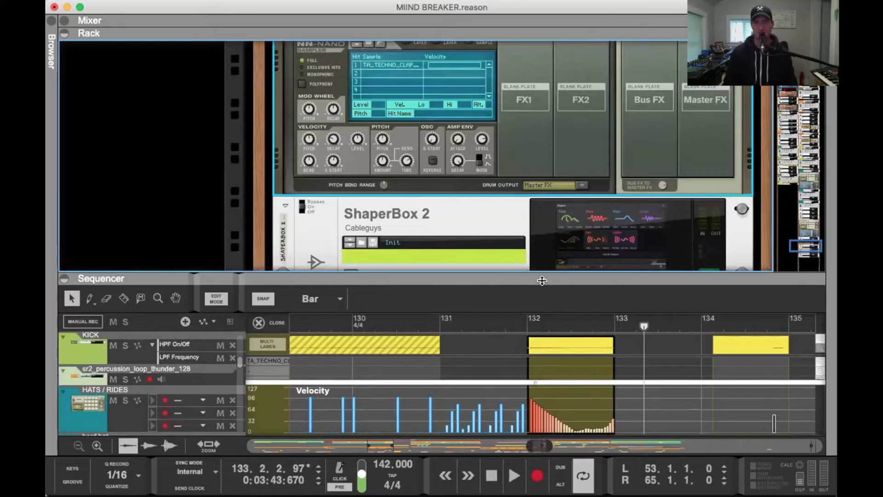
Enlarge the clap note editor and play the clap roll from bar 132
{"action": "left_click_drag", "start_coordinate": [527, 275], "coordinate": [527, 102]}
{"action": "scroll", "coordinate": [513, 199], "scroll_direction": "down", "scroll_amount": 3}
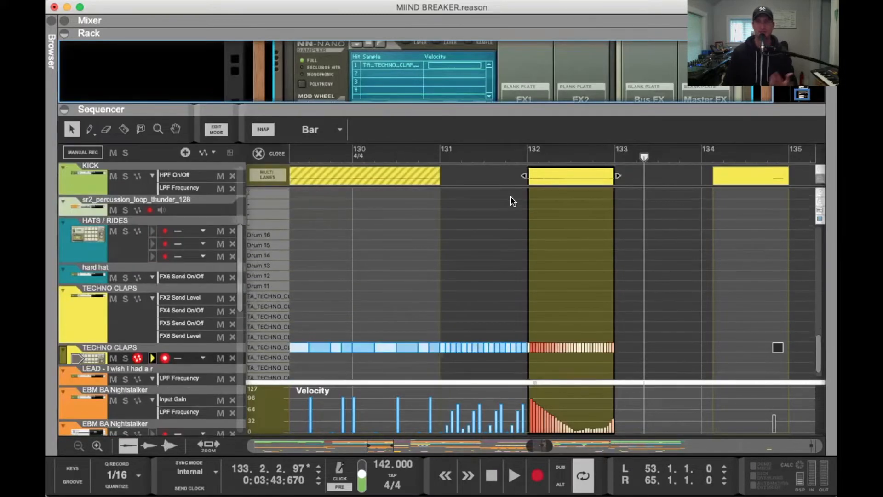
{"action": "left_click", "coordinate": [527, 156]}
{"action": "key", "text": "space"}
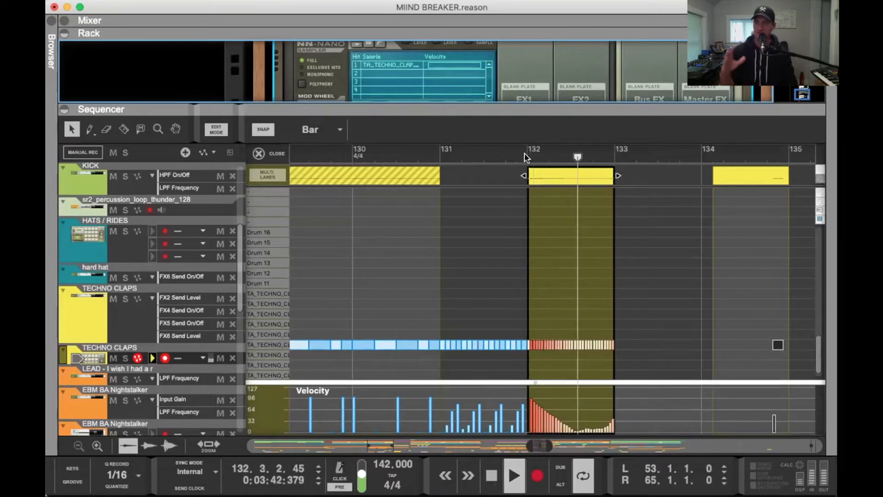
{"action": "key", "text": "space"}
Enlarge the rack and replay the clap roll from bar 132 with the clap's ShaperBox 2 in view
{"action": "left_click_drag", "start_coordinate": [454, 119], "coordinate": [464, 258]}
{"action": "left_click", "coordinate": [528, 293]}
{"action": "key", "text": "space"}
{"action": "scroll", "coordinate": [591, 173], "scroll_direction": "down", "scroll_amount": 5}
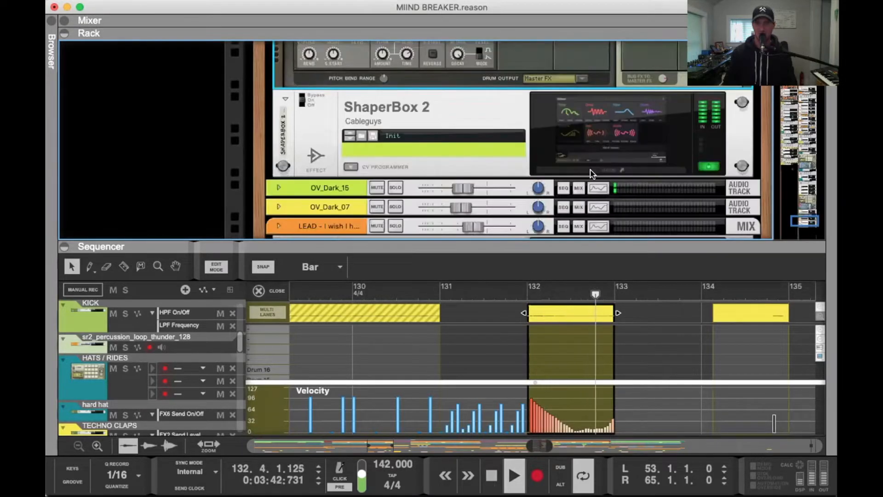
{"action": "key", "text": "space"}
Switch off the clap's ShaperBox 2, replay the roll from bar 132 without it, and enlarge the rack area
{"action": "left_click", "coordinate": [706, 168]}
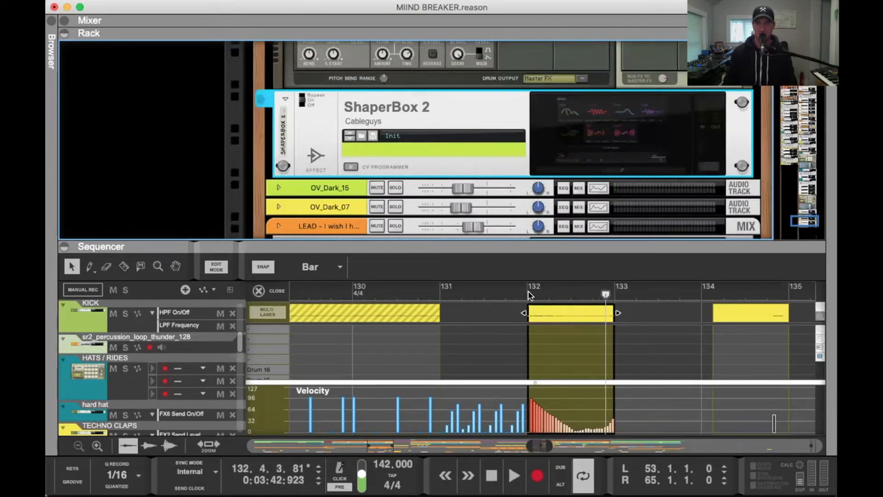
{"action": "left_click", "coordinate": [528, 294]}
{"action": "key", "text": "space"}
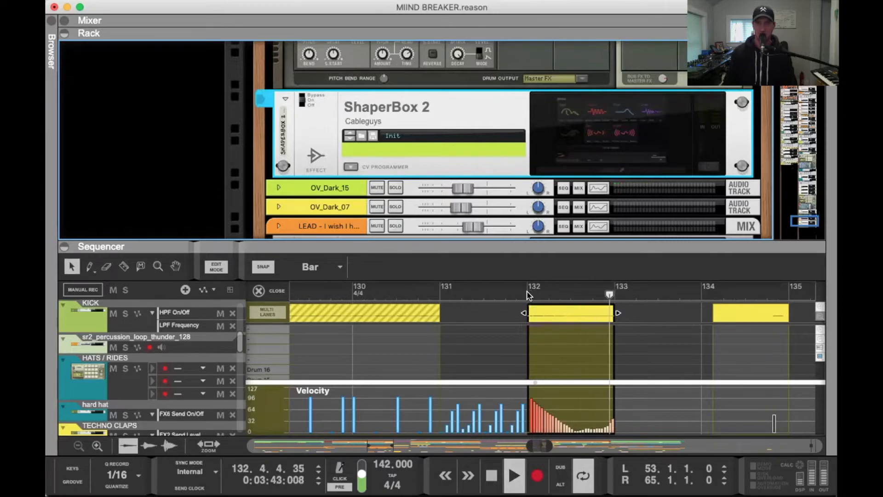
{"action": "key", "text": "space"}
{"action": "left_click_drag", "start_coordinate": [548, 247], "coordinate": [570, 331]}
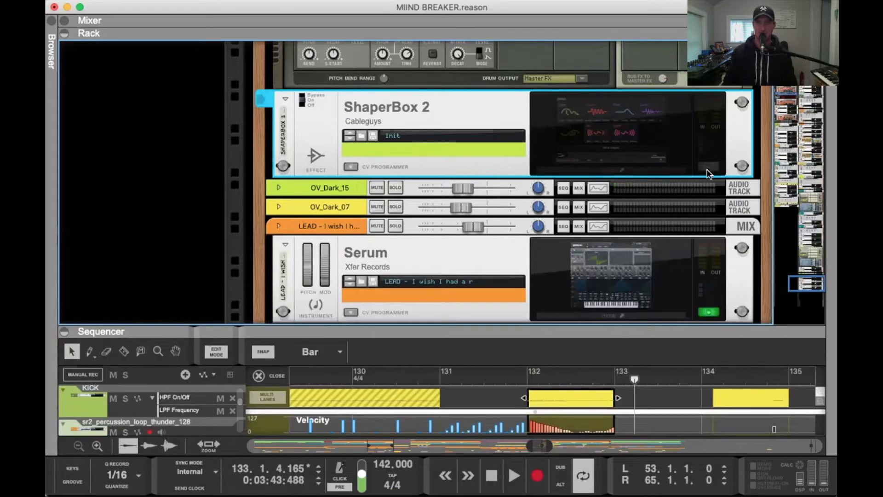
Replay the clap roll with the mixer enlarged and examine the send effects on the TECHNO CLAPS channel
{"action": "scroll", "coordinate": [452, 209], "scroll_direction": "up", "scroll_amount": 3}
{"action": "scroll", "coordinate": [452, 208], "scroll_direction": "down", "scroll_amount": 3}
{"action": "key", "text": "F5"}
{"action": "key", "text": "space"}
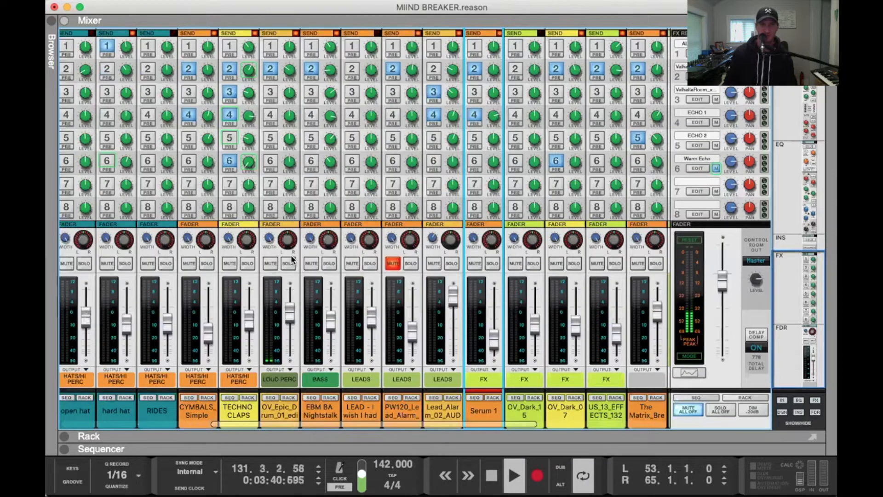
{"action": "scroll", "coordinate": [337, 226], "scroll_direction": "left", "scroll_amount": 3}
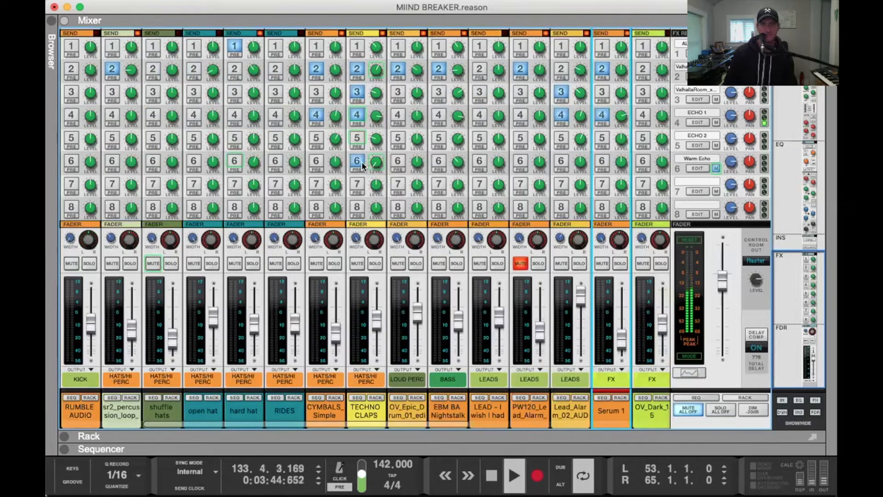
{"action": "mouse_move", "coordinate": [369, 120]}
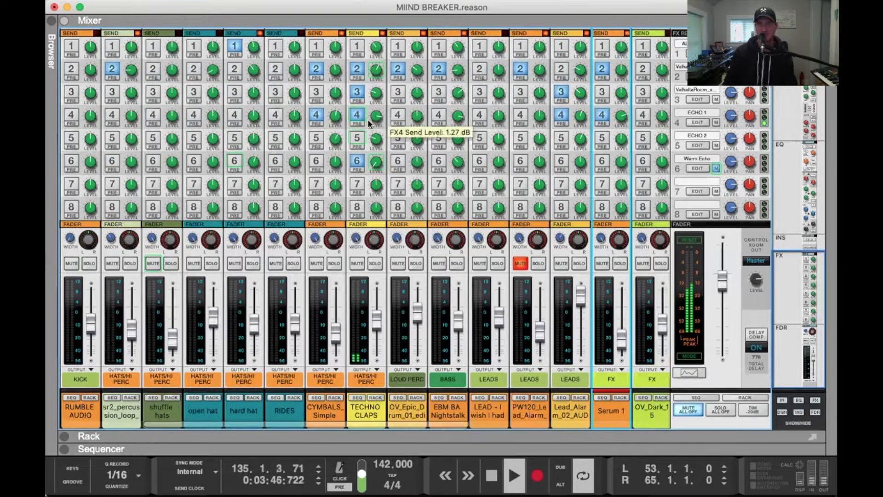
{"action": "key", "text": "space"}
{"action": "mouse_move", "coordinate": [370, 92]}
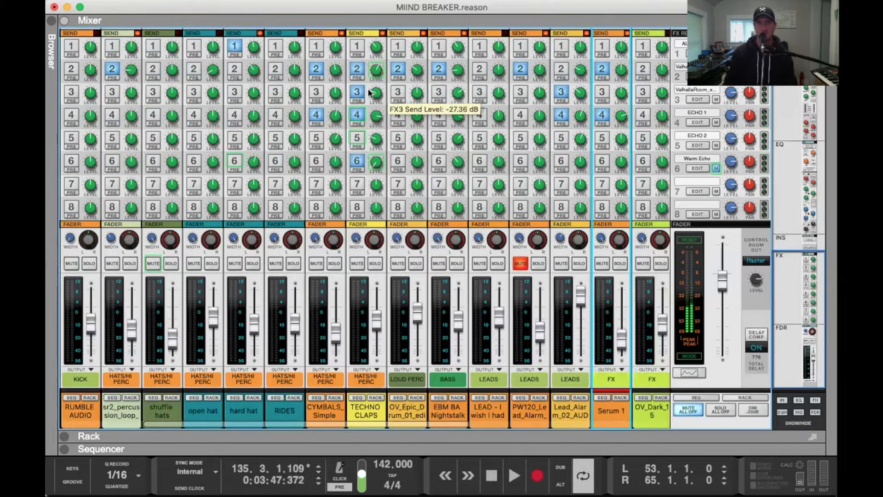
{"action": "scroll", "coordinate": [368, 95], "scroll_direction": "left", "scroll_amount": 2}
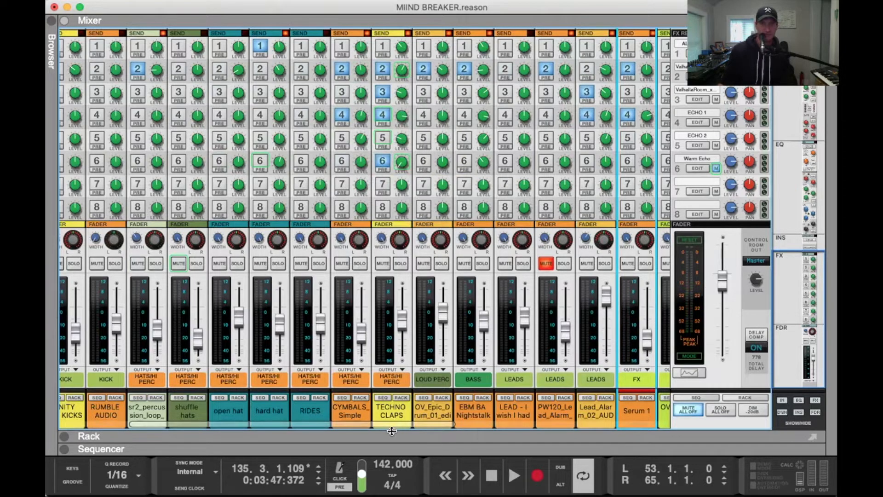
Look through the send effects below the Master Section in the rack, select the last Warm Echo, and flip the rack to its front
{"action": "left_click_drag", "start_coordinate": [392, 431], "coordinate": [392, 368]}
{"action": "key", "text": "F6"}
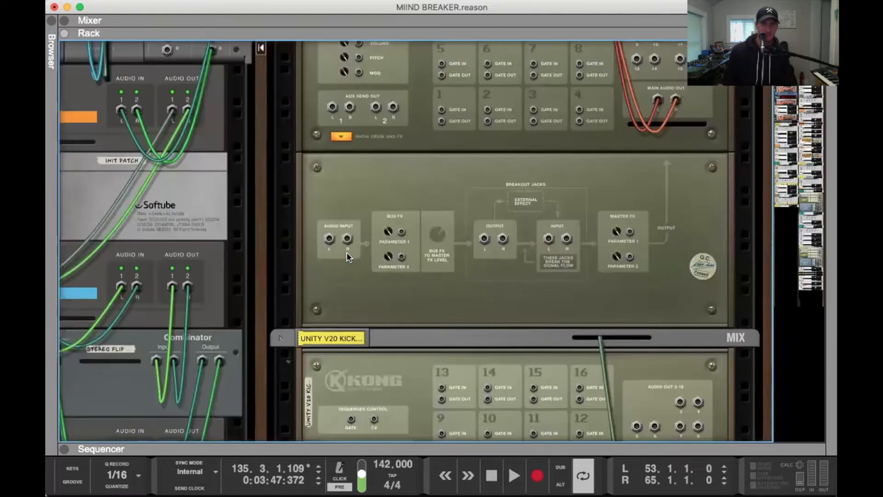
{"action": "scroll", "coordinate": [347, 252], "scroll_direction": "up", "scroll_amount": 5}
{"action": "scroll", "coordinate": [347, 252], "scroll_direction": "left", "scroll_amount": 10}
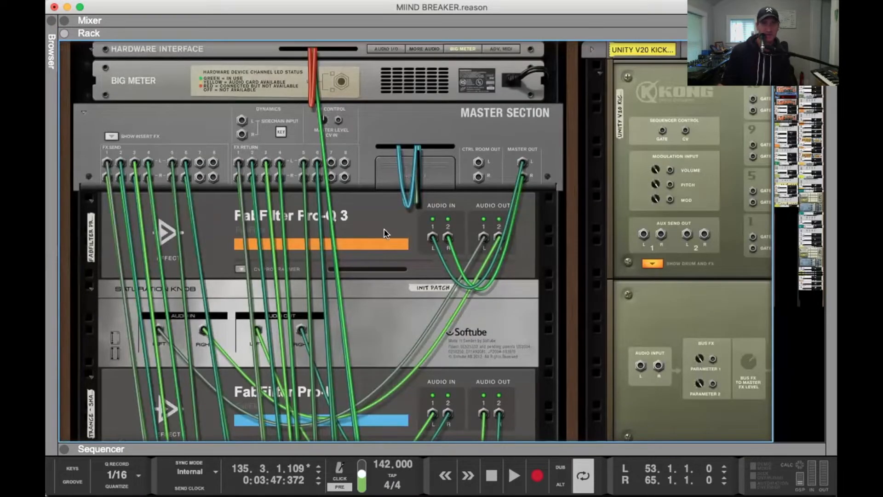
{"action": "scroll", "coordinate": [384, 234], "scroll_direction": "down", "scroll_amount": 10}
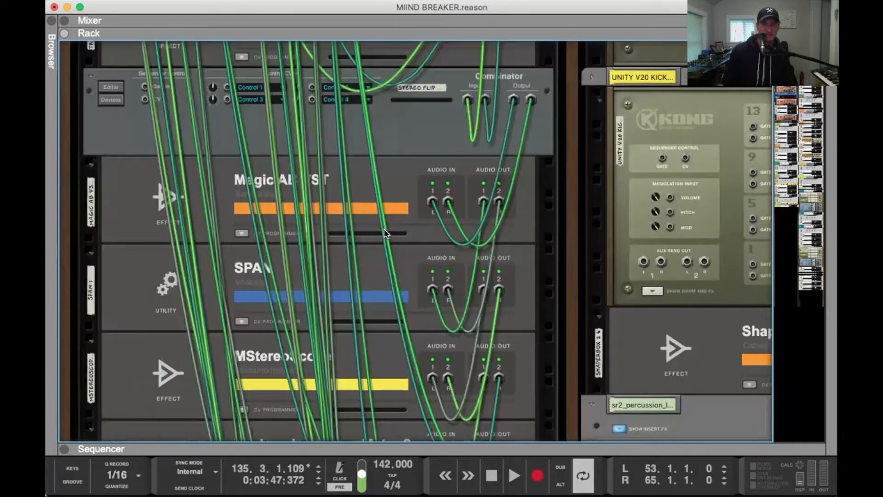
{"action": "scroll", "coordinate": [385, 234], "scroll_direction": "down", "scroll_amount": 15}
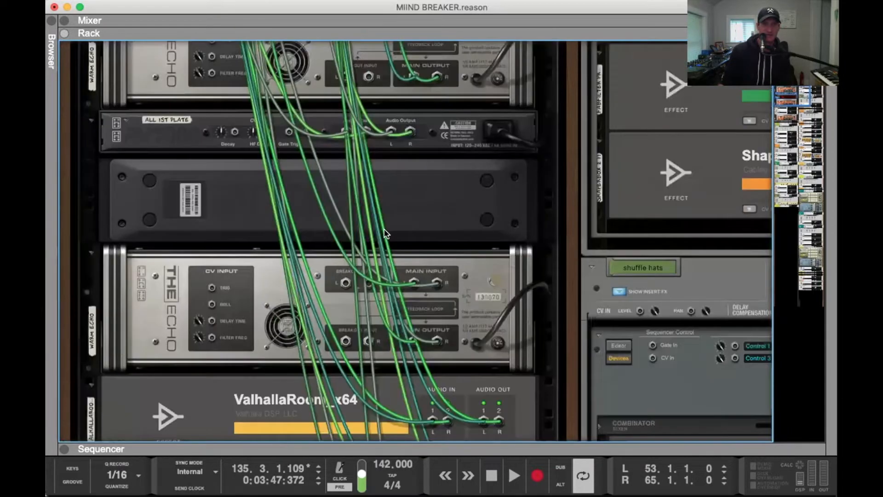
{"action": "scroll", "coordinate": [385, 234], "scroll_direction": "down", "scroll_amount": 10}
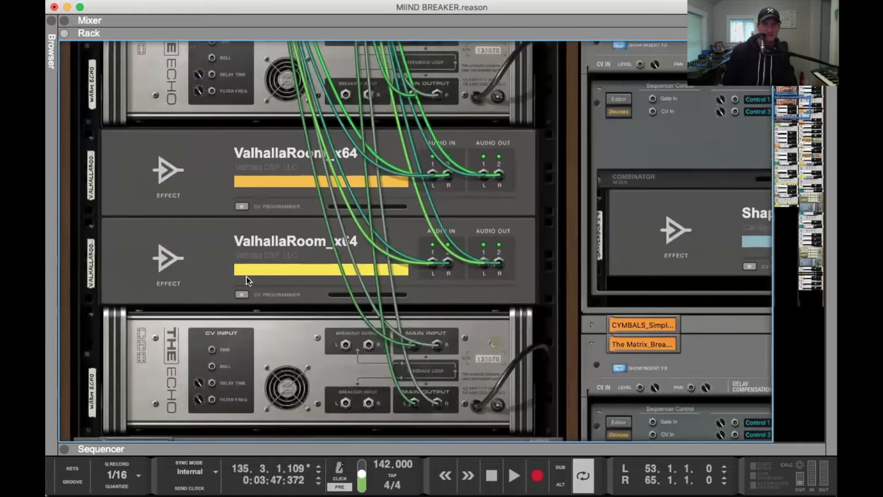
{"action": "scroll", "coordinate": [258, 322], "scroll_direction": "down", "scroll_amount": 1}
{"action": "left_click", "coordinate": [296, 317]}
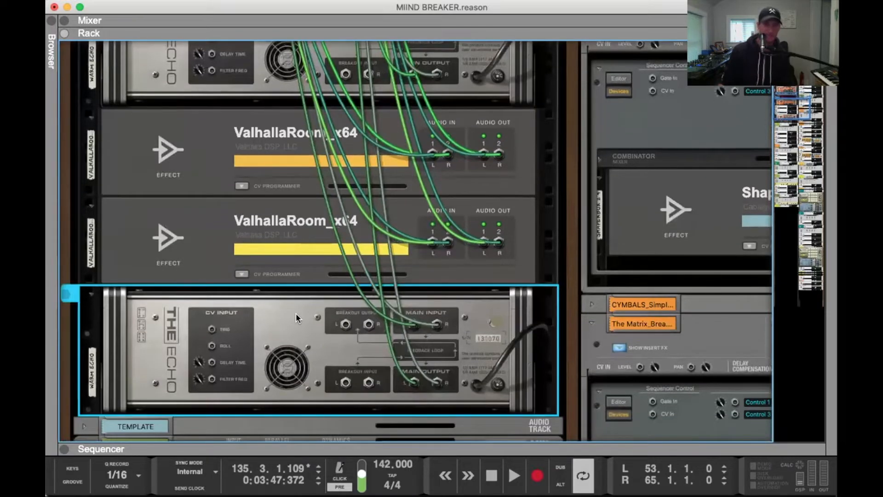
{"action": "key", "text": "Tab"}
Return to the full mixer and examine the echo sends on the TECHNO CLAPS channel and the effect returns they feed
{"action": "left_click_drag", "start_coordinate": [423, 31], "coordinate": [422, 74]}
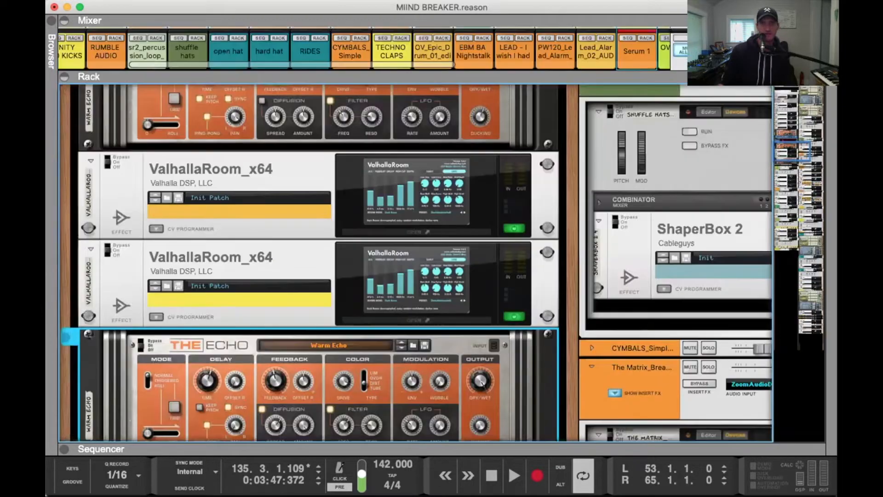
{"action": "key", "text": "F5"}
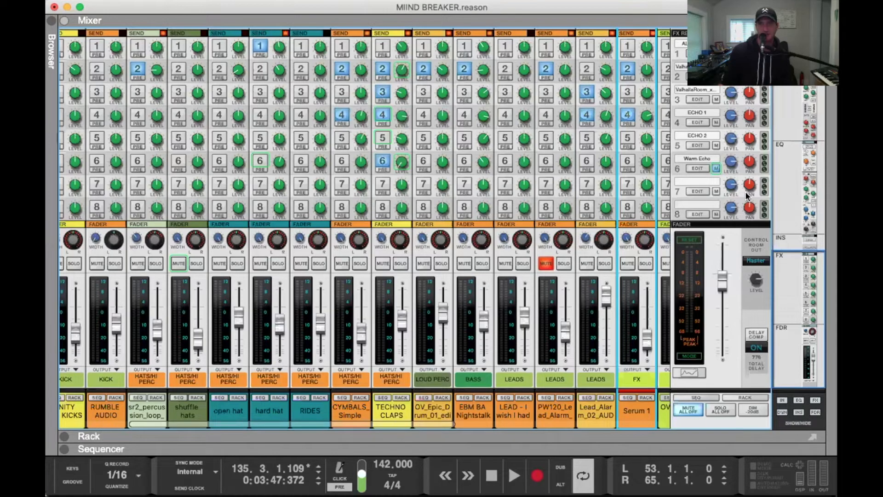
{"action": "scroll", "coordinate": [696, 170], "scroll_direction": "up", "scroll_amount": 1}
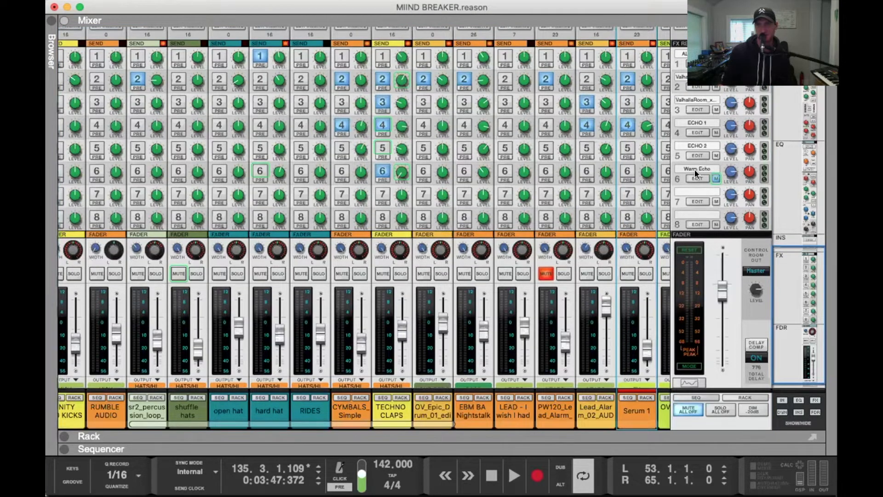
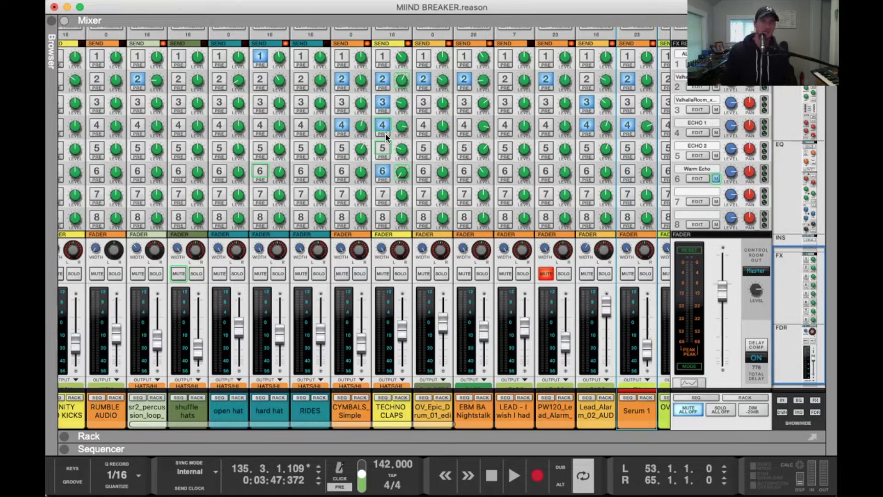
{"action": "left_click", "coordinate": [379, 125]}
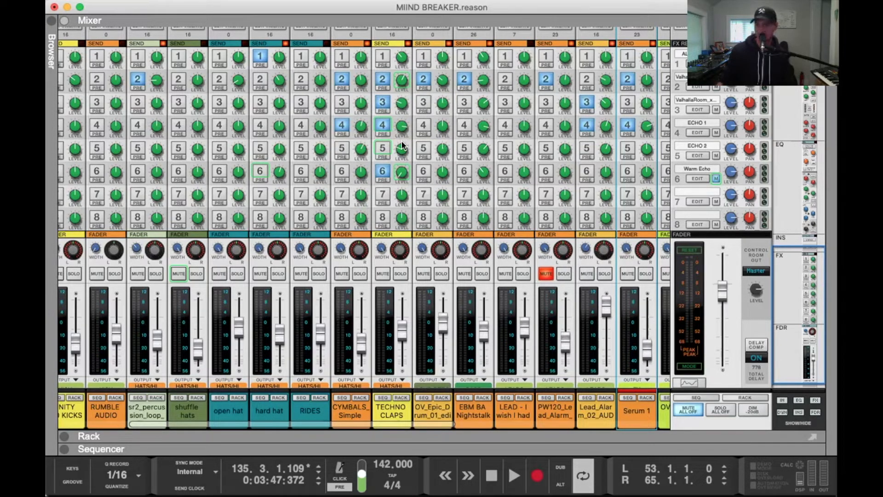
{"action": "mouse_move", "coordinate": [401, 145]}
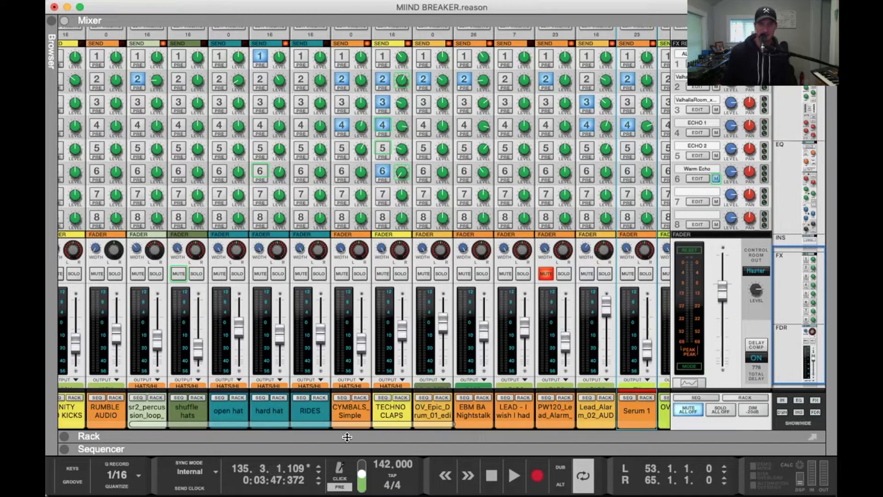
Solo the TECHNO CLAPS channel, play its build-up from bar 113 with the mixer sends in view, and release the solo
{"action": "left_click", "coordinate": [381, 398]}
{"action": "scroll", "coordinate": [465, 326], "scroll_direction": "down", "scroll_amount": 1}
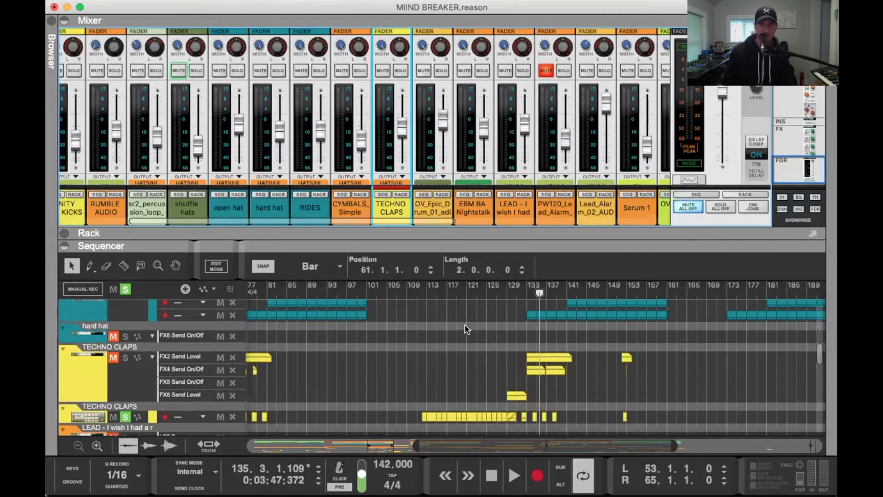
{"action": "left_click", "coordinate": [430, 288]}
{"action": "left_click", "coordinate": [398, 69]}
{"action": "key", "text": "space"}
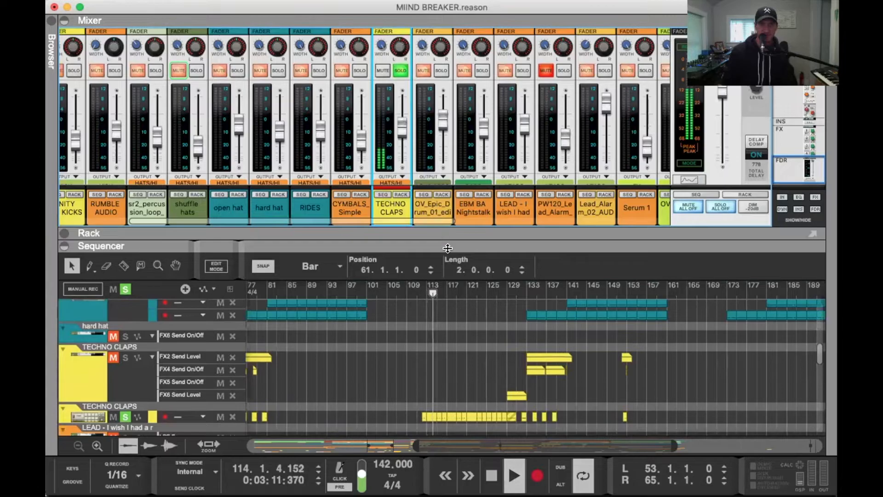
{"action": "left_click_drag", "start_coordinate": [399, 241], "coordinate": [399, 327]}
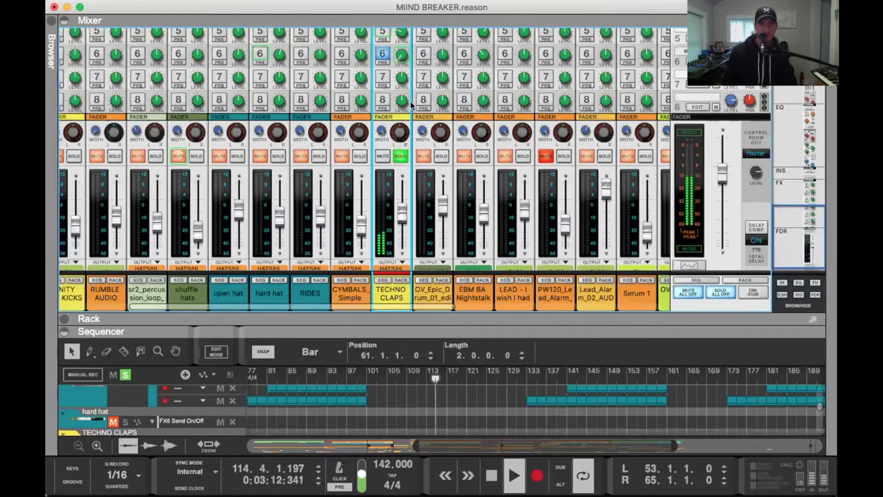
{"action": "key", "text": "F5"}
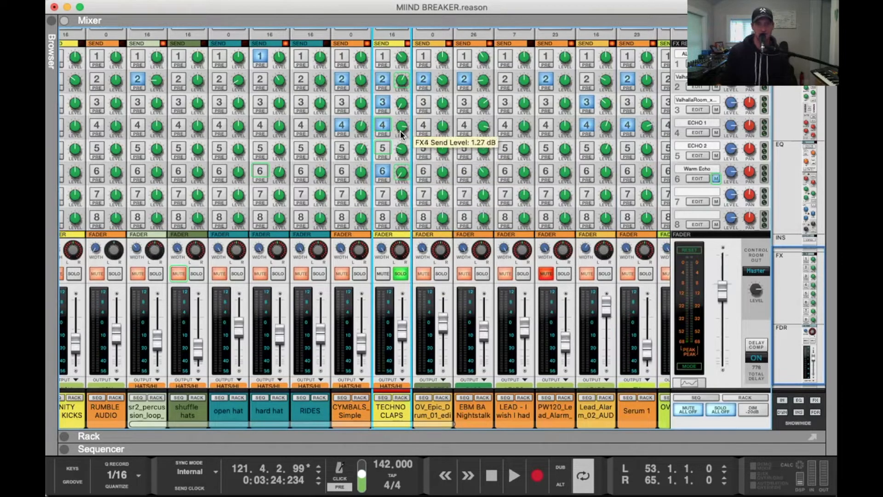
{"action": "left_click", "coordinate": [395, 277]}
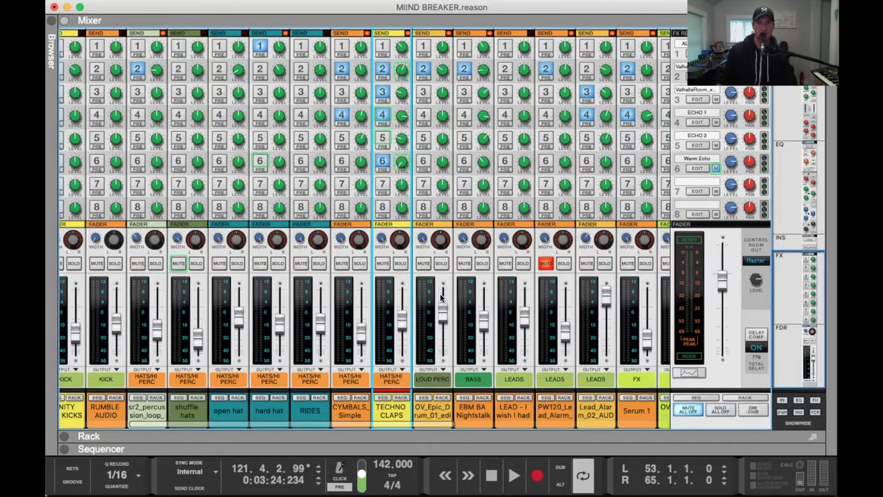
Enlarge the sequencer, play the end of the 2nd breakdown build up to the 3rd drop, and look through the track list
{"action": "scroll", "coordinate": [440, 299], "scroll_direction": "down", "scroll_amount": 1}
{"action": "scroll", "coordinate": [440, 298], "scroll_direction": "right", "scroll_amount": 5}
{"action": "left_click_drag", "start_coordinate": [448, 435], "coordinate": [454, 297]}
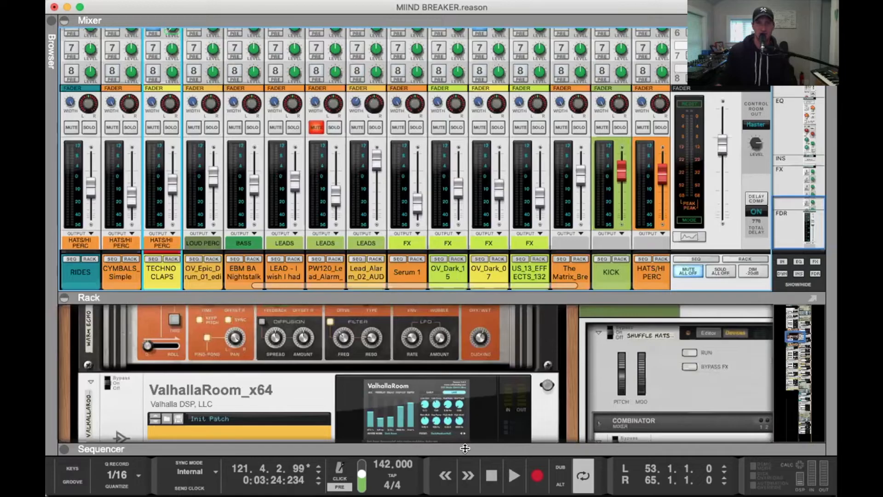
{"action": "key", "text": "F6+F7"}
{"action": "key", "text": "F7"}
{"action": "left_click", "coordinate": [492, 93]}
{"action": "scroll", "coordinate": [545, 172], "scroll_direction": "up", "scroll_amount": 10}
{"action": "left_click", "coordinate": [517, 87]}
{"action": "key", "text": "space"}
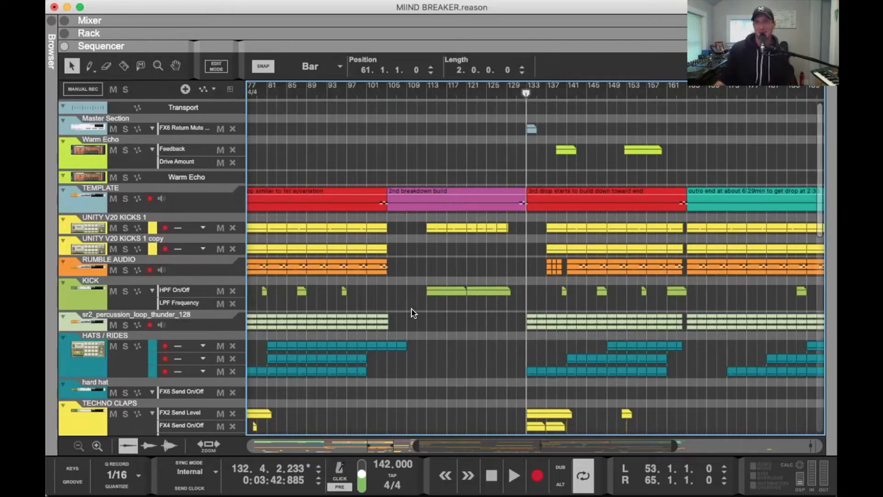
{"action": "scroll", "coordinate": [412, 312], "scroll_direction": "down", "scroll_amount": 10}
{"action": "scroll", "coordinate": [412, 309], "scroll_direction": "down", "scroll_amount": 10}
{"action": "scroll", "coordinate": [413, 309], "scroll_direction": "up", "scroll_amount": 20}
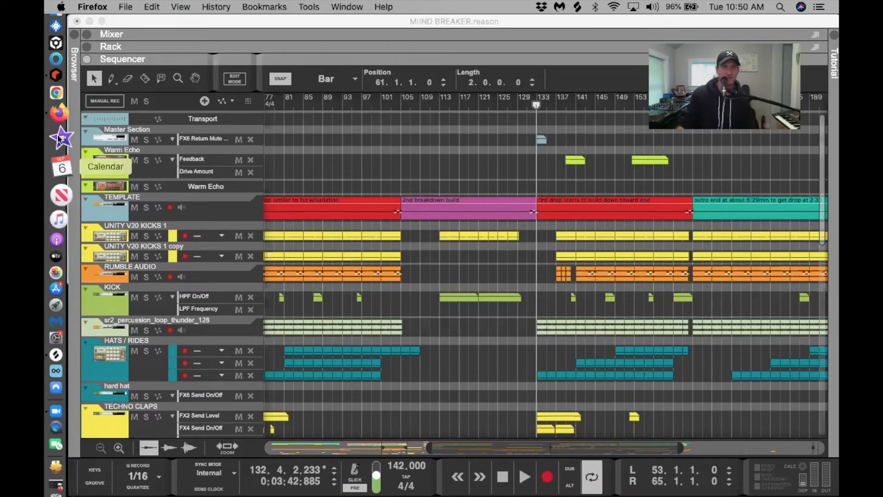
Switch to Firefox and open playphrase.me in a new tab
{"action": "left_click", "coordinate": [58, 113]}
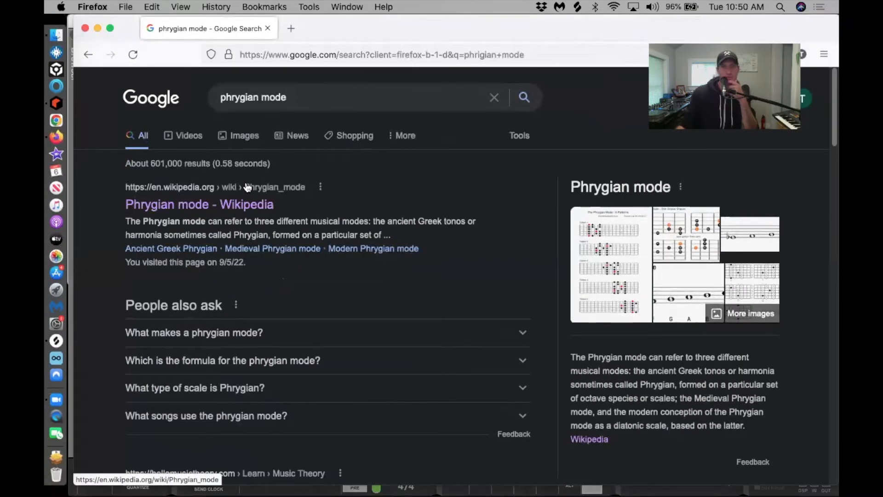
{"action": "left_click_drag", "start_coordinate": [306, 102], "coordinate": [213, 104]}
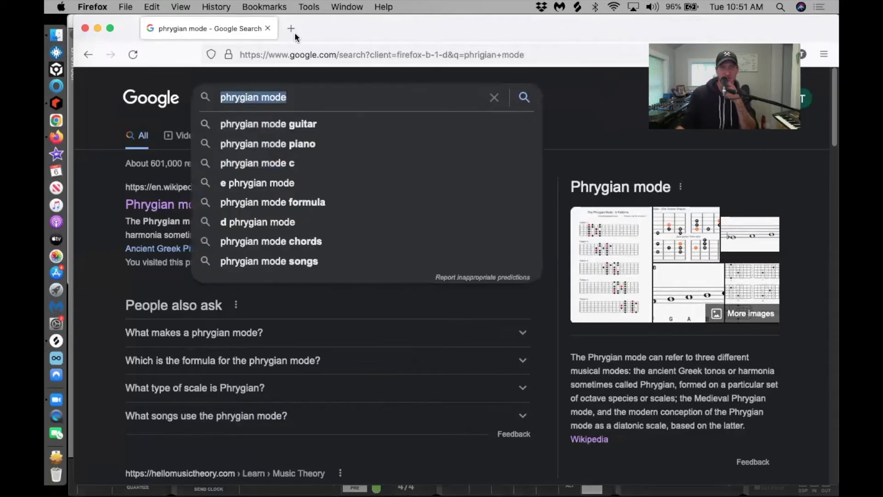
{"action": "left_click_drag", "start_coordinate": [310, 21], "coordinate": [311, 42]}
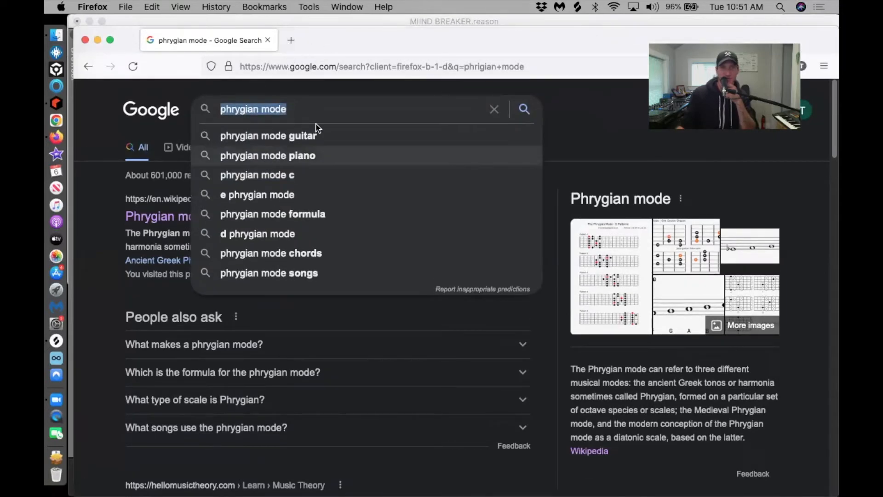
{"action": "left_click", "coordinate": [566, 112]}
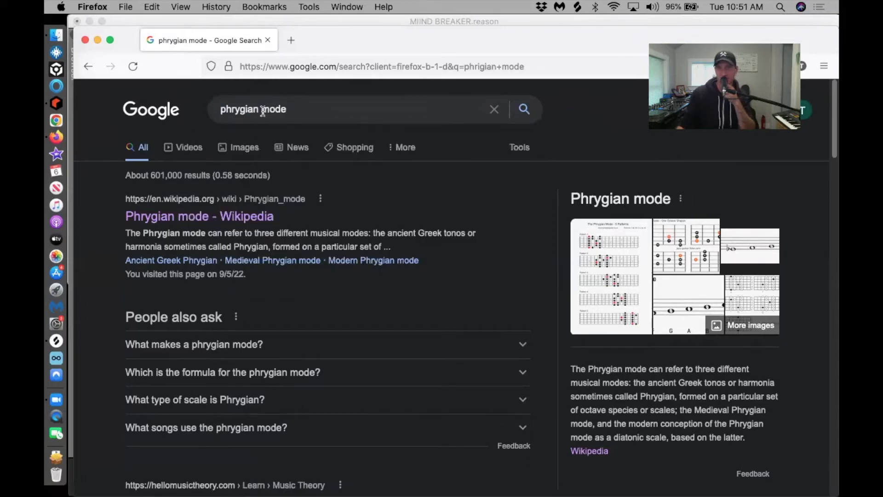
{"action": "left_click", "coordinate": [292, 40]}
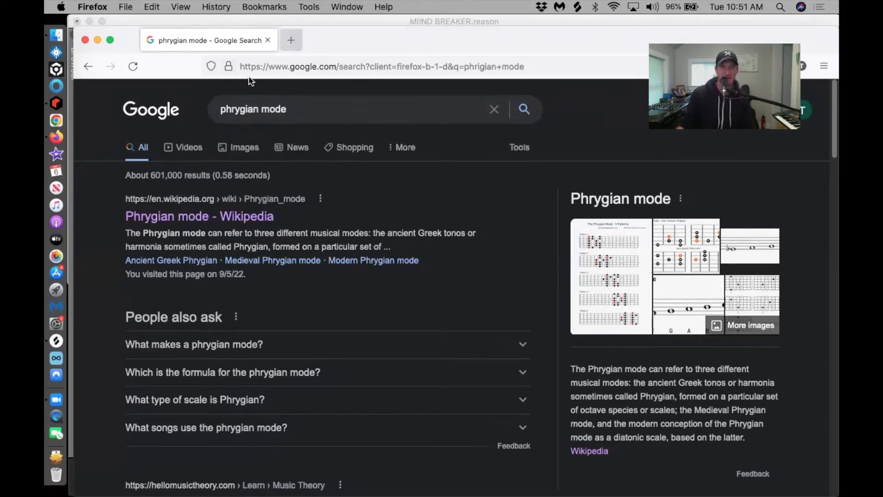
{"action": "type", "text": "playphrase.me/"}
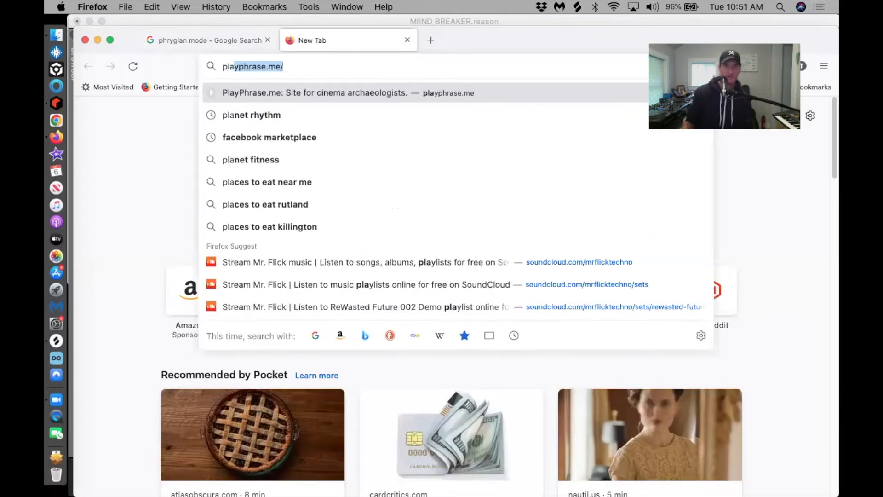
{"action": "key", "text": "Return"}
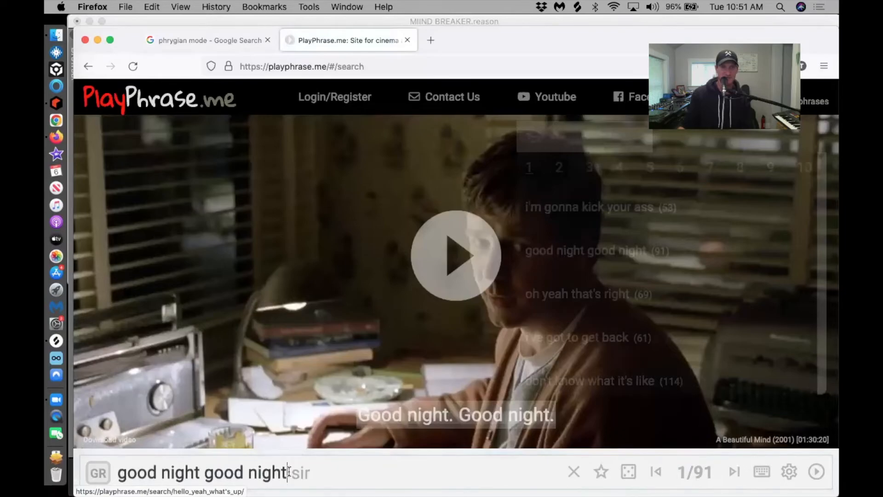
Search PlayPhrase.me for the movie phrase "fear the reaper"
{"action": "left_click_drag", "start_coordinate": [290, 472], "coordinate": [117, 460]}
{"action": "left_click_drag", "start_coordinate": [285, 471], "coordinate": [109, 465]}
{"action": "type", "text": "f"}
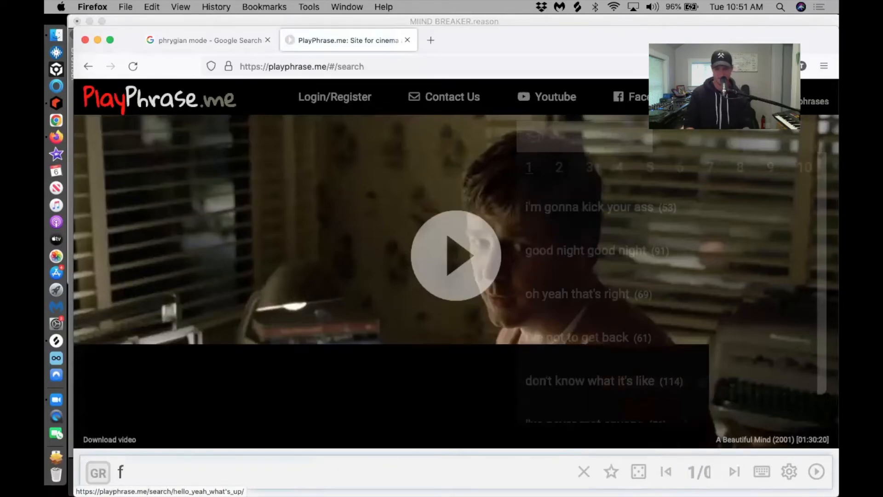
{"action": "type", "text": "ear th reaper"}
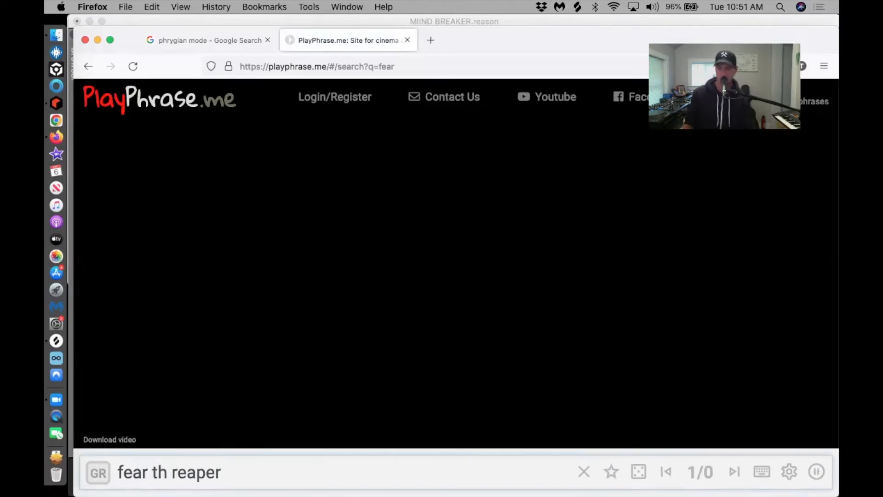
{"action": "type", "text": "e"}
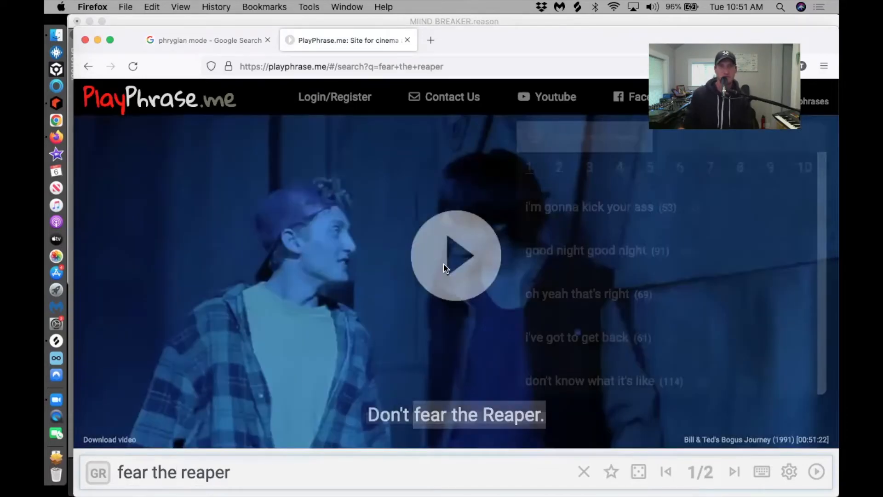
Play the "fear the reaper" movie clip and minimize the Firefox and Reason windows to reach the desktop
{"action": "left_click", "coordinate": [445, 268]}
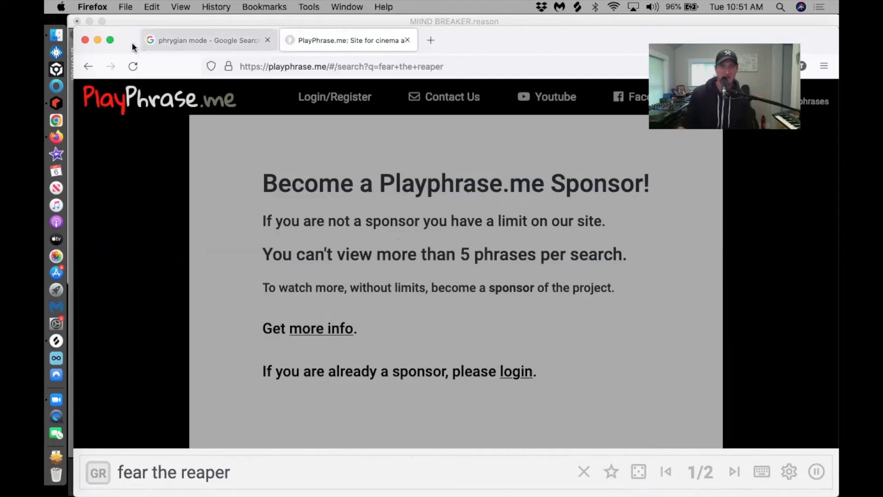
{"action": "left_click", "coordinate": [98, 40]}
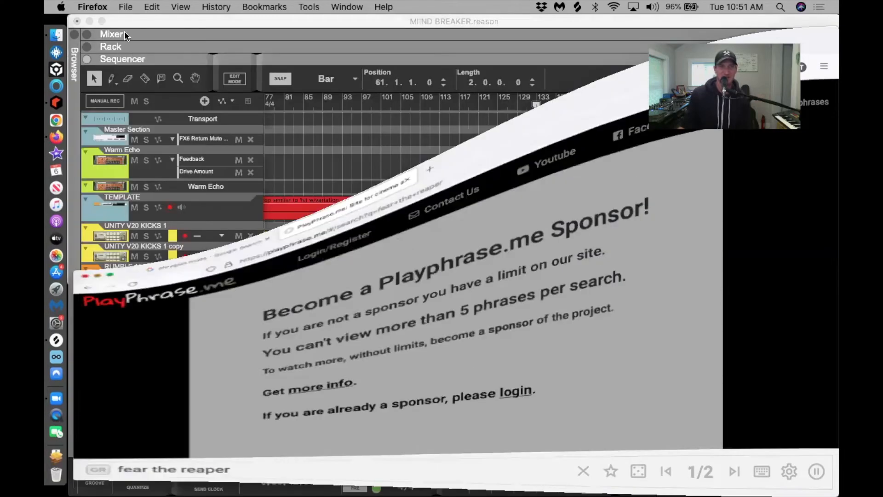
{"action": "left_click", "coordinate": [89, 21]}
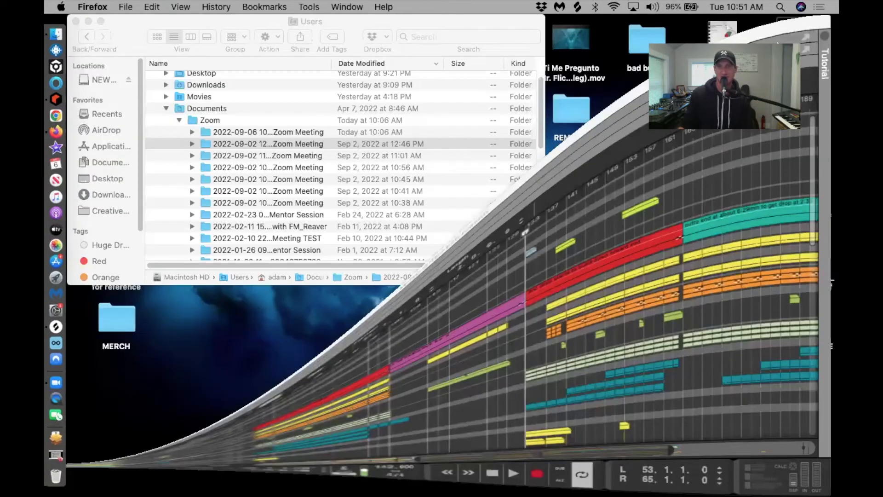
Open the Applications folder on Macintosh HD and launch Audio Hijack
{"action": "left_click", "coordinate": [809, 35]}
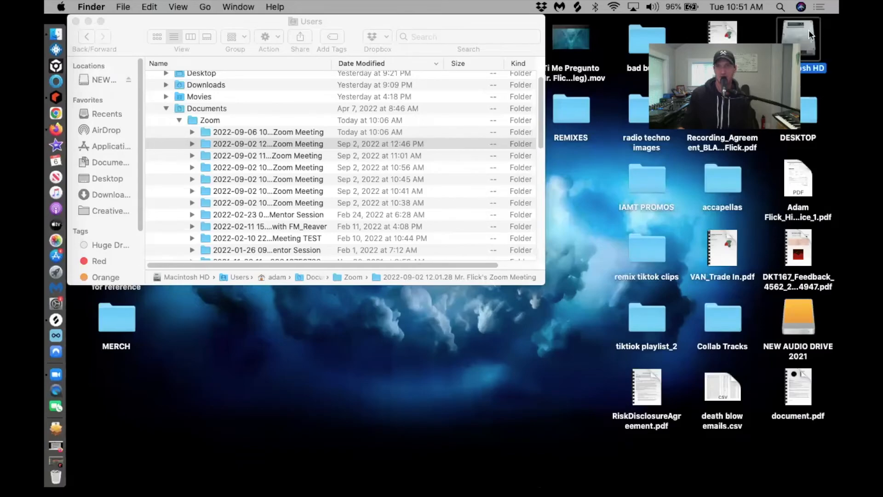
{"action": "key", "text": "super+o"}
{"action": "left_click", "coordinate": [202, 94]}
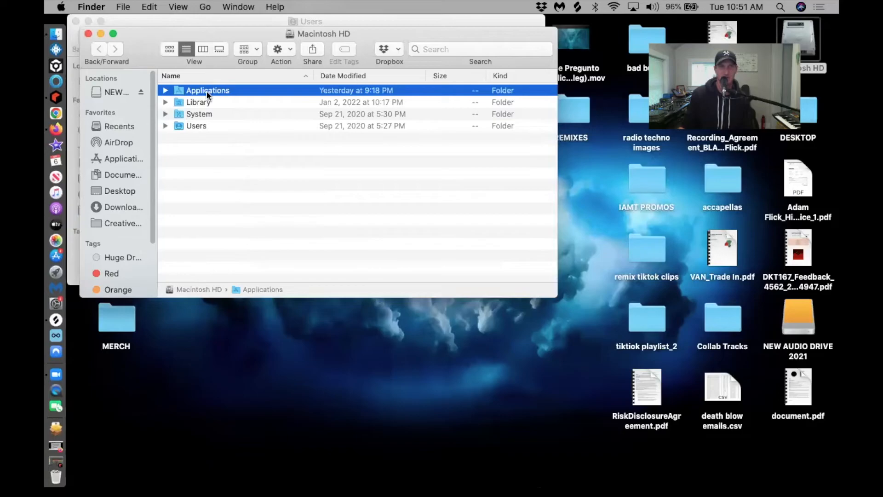
{"action": "double_click", "coordinate": [230, 92]}
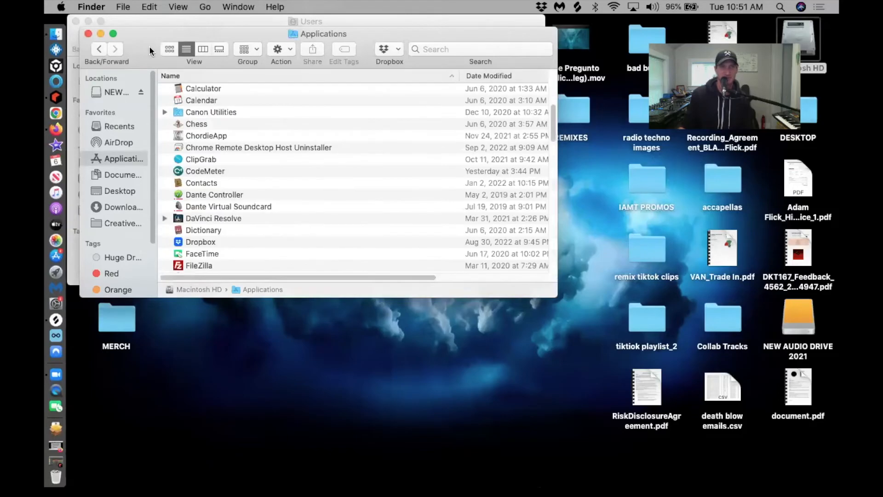
{"action": "scroll", "coordinate": [217, 148], "scroll_direction": "up", "scroll_amount": 5}
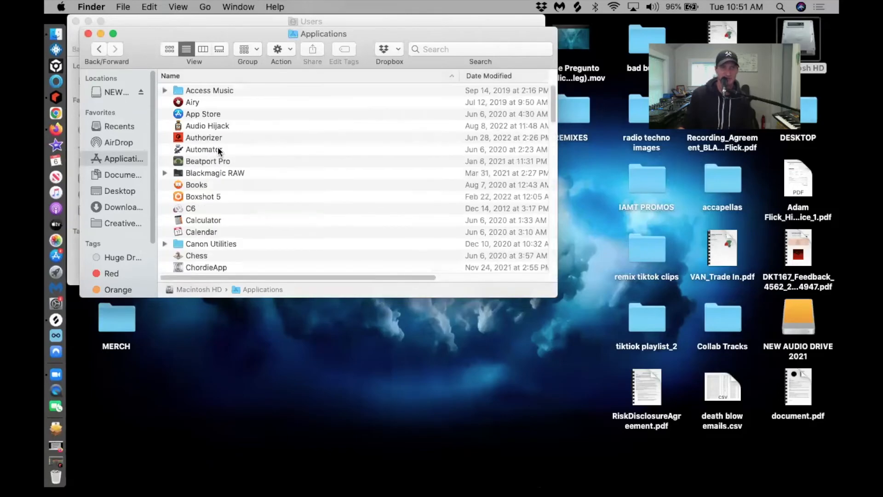
{"action": "double_click", "coordinate": [202, 124]}
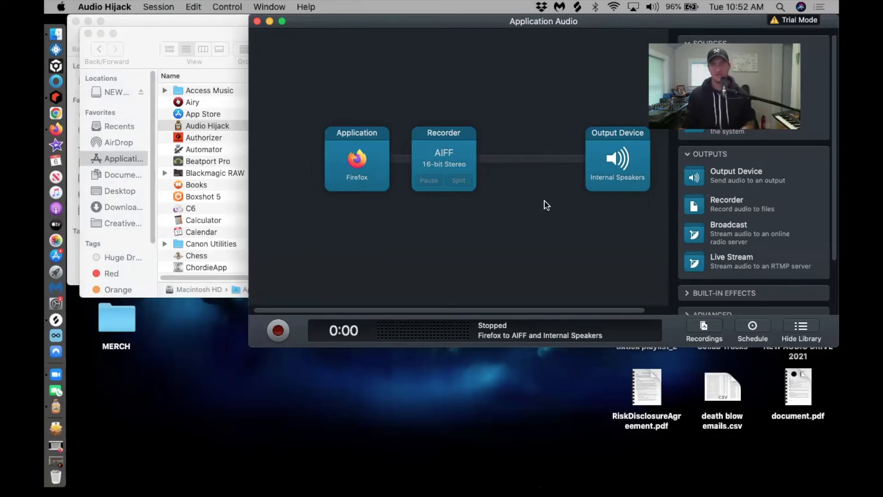
Minimize Audio Hijack, switch back to Reason, and place the song position at bar 129
{"action": "left_click", "coordinate": [270, 22]}
{"action": "left_click", "coordinate": [61, 97]}
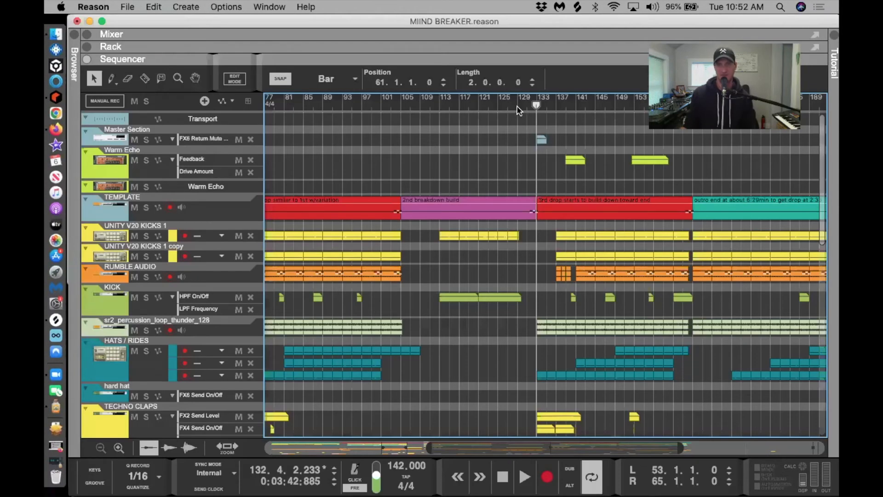
{"action": "left_click", "coordinate": [517, 107]}
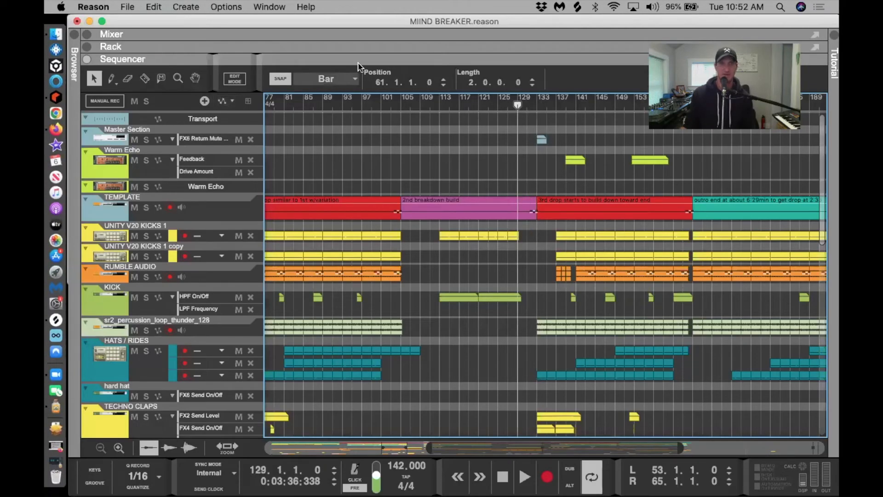
{"action": "left_click", "coordinate": [482, 25]}
{"action": "left_click", "coordinate": [482, 25]}
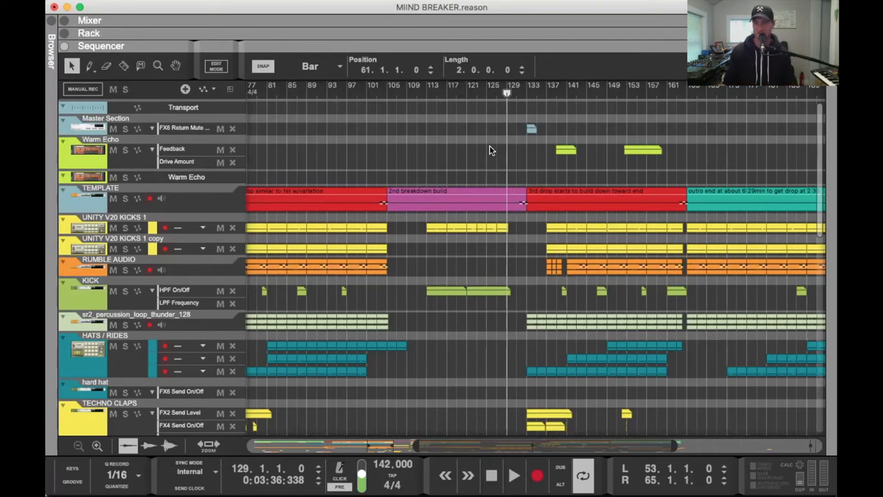
Play the arrangement from bar 129 and skip ahead to the start of the 3rd drop
{"action": "mouse_move", "coordinate": [508, 93]}
{"action": "left_mouse_down"}
{"action": "mouse_move", "coordinate": [530, 94]}
{"action": "mouse_move", "coordinate": [506, 92]}
{"action": "left_mouse_up"}
{"action": "key", "text": "space"}
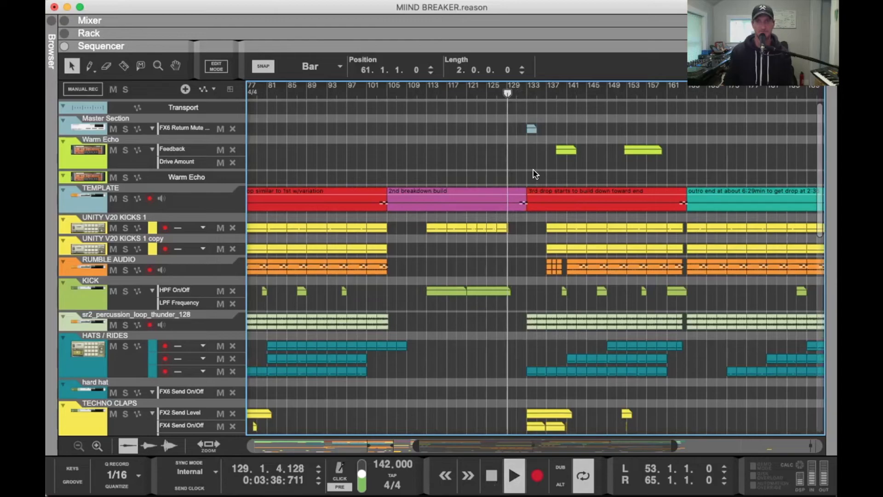
{"action": "scroll", "coordinate": [552, 156], "scroll_direction": "down", "scroll_amount": 1}
{"action": "left_click", "coordinate": [528, 95]}
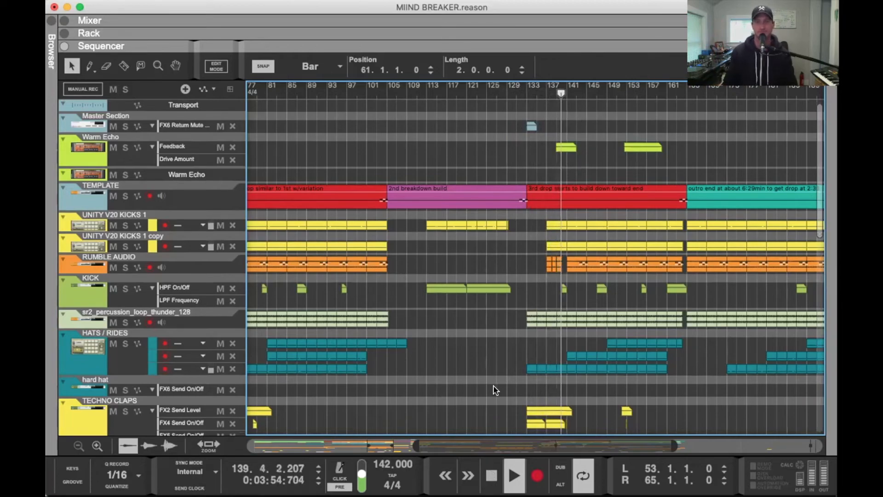
Zoom the arrangement out to the whole song, review its tracks during playback, and stop playback
{"action": "scroll", "coordinate": [748, 422], "scroll_direction": "down", "scroll_amount": 5}
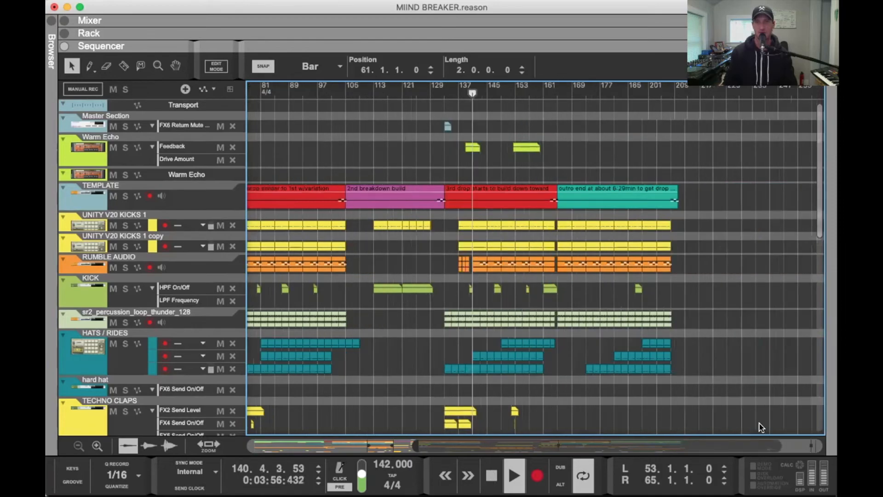
{"action": "left_click_drag", "start_coordinate": [390, 444], "coordinate": [251, 444]}
{"action": "scroll", "coordinate": [473, 310], "scroll_direction": "down", "scroll_amount": 7}
{"action": "scroll", "coordinate": [474, 310], "scroll_direction": "up", "scroll_amount": 1}
{"action": "scroll", "coordinate": [476, 306], "scroll_direction": "up", "scroll_amount": 8}
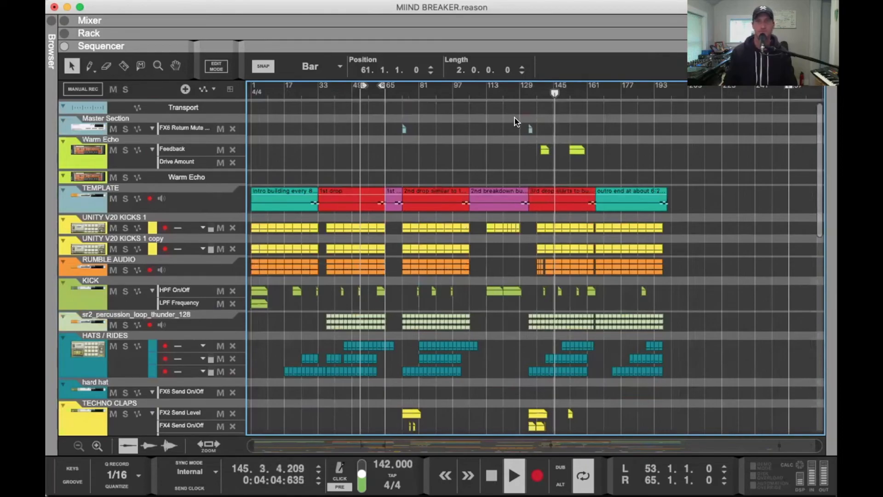
{"action": "scroll", "coordinate": [470, 212], "scroll_direction": "down", "scroll_amount": 4}
{"action": "scroll", "coordinate": [297, 173], "scroll_direction": "up", "scroll_amount": 4}
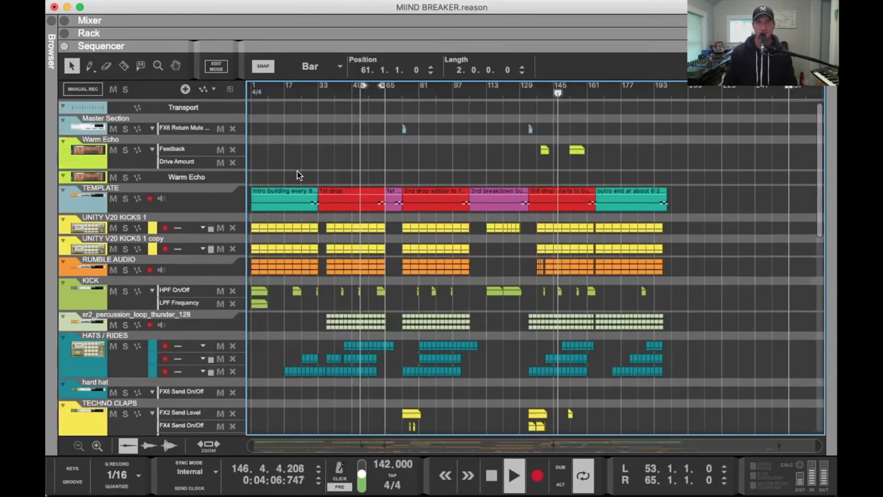
{"action": "scroll", "coordinate": [623, 220], "scroll_direction": "down", "scroll_amount": 9}
{"action": "scroll", "coordinate": [623, 220], "scroll_direction": "down", "scroll_amount": 6}
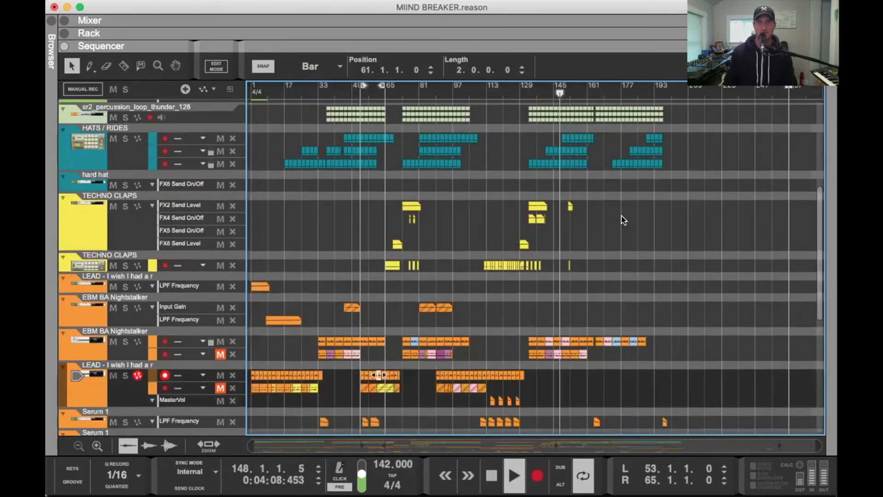
{"action": "scroll", "coordinate": [622, 219], "scroll_direction": "up", "scroll_amount": 12}
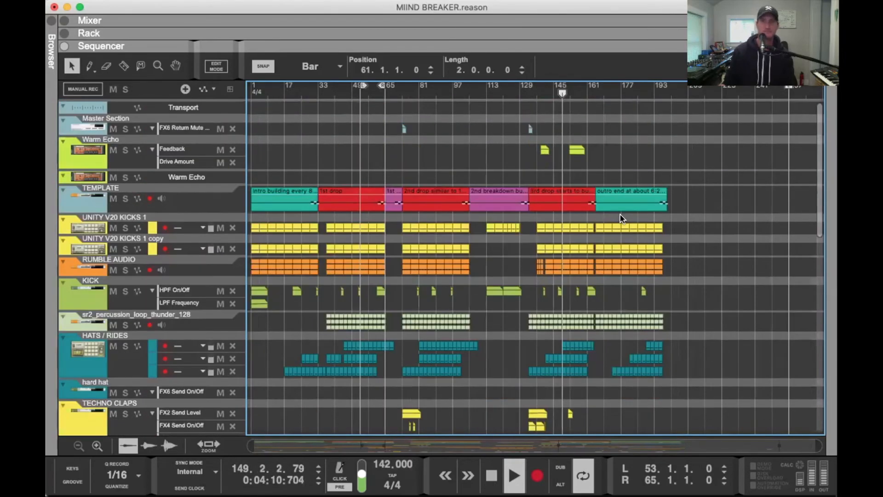
{"action": "key", "text": "space"}
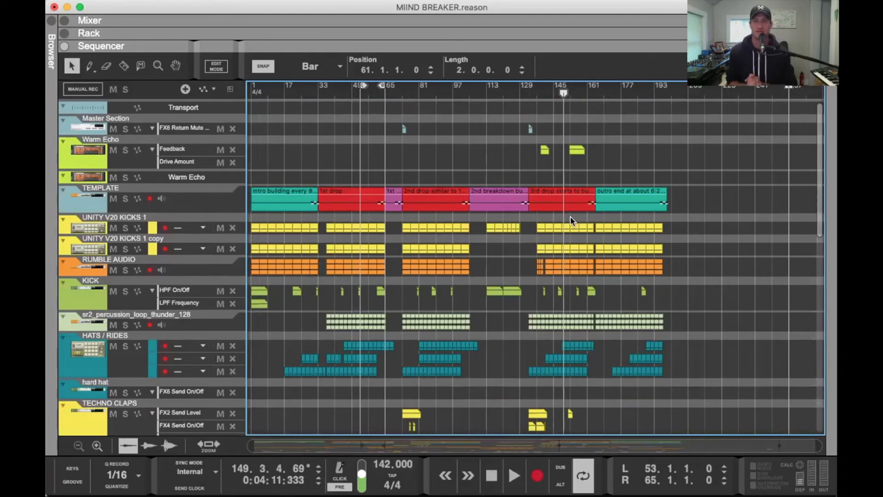
Examine the full track list from the kicks down to The Matrix vocal track with playback stopped
{"action": "scroll", "coordinate": [474, 256], "scroll_direction": "down", "scroll_amount": 6}
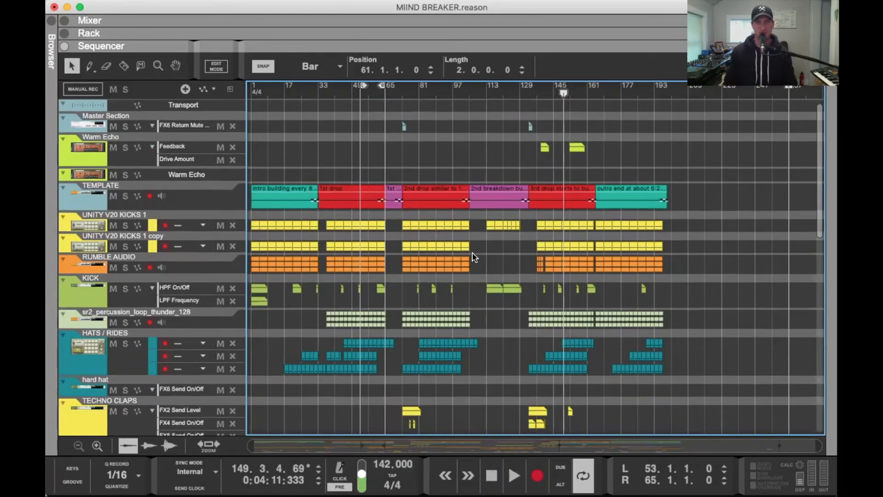
{"action": "scroll", "coordinate": [473, 256], "scroll_direction": "down", "scroll_amount": 6}
{"action": "scroll", "coordinate": [474, 256], "scroll_direction": "up", "scroll_amount": 3}
{"action": "scroll", "coordinate": [476, 258], "scroll_direction": "down", "scroll_amount": 3}
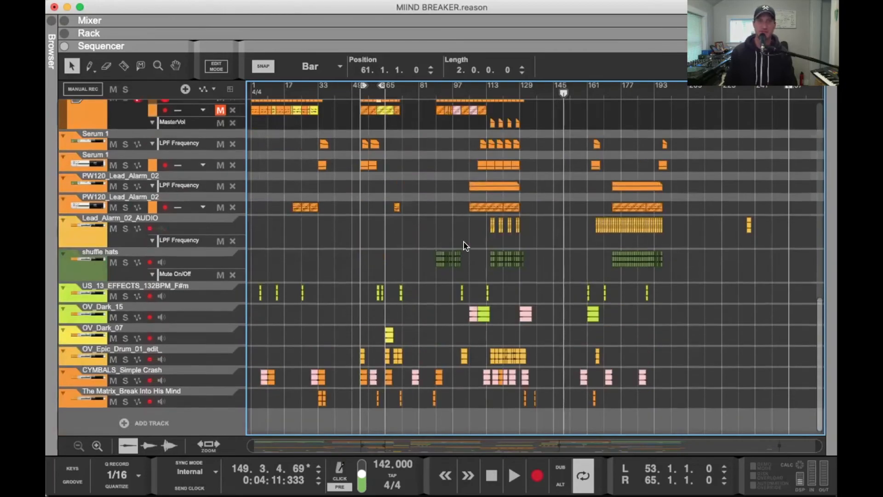
{"action": "scroll", "coordinate": [465, 230], "scroll_direction": "up", "scroll_amount": 1}
{"action": "scroll", "coordinate": [474, 205], "scroll_direction": "up", "scroll_amount": 10}
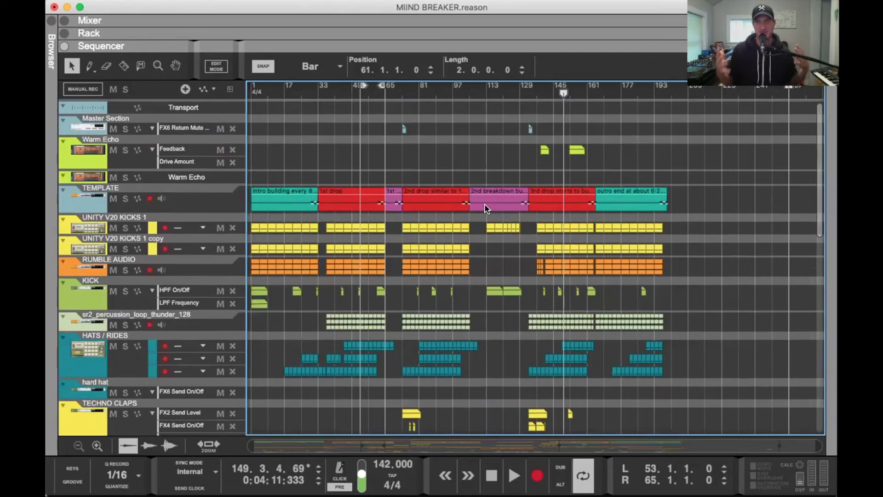
{"action": "scroll", "coordinate": [483, 212], "scroll_direction": "down", "scroll_amount": 15}
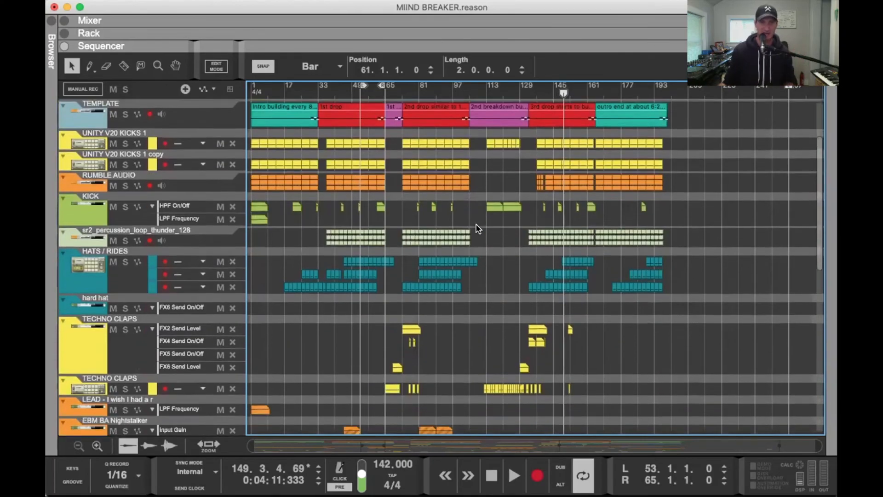
{"action": "scroll", "coordinate": [476, 227], "scroll_direction": "down", "scroll_amount": 2}
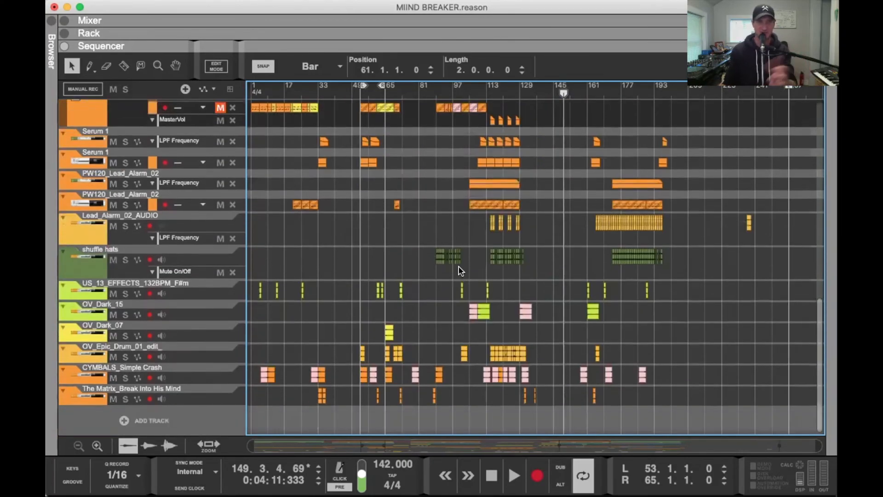
Play the song from around bar 92, solo the shuffle hats track, and release the solo
{"action": "left_click", "coordinate": [442, 90]}
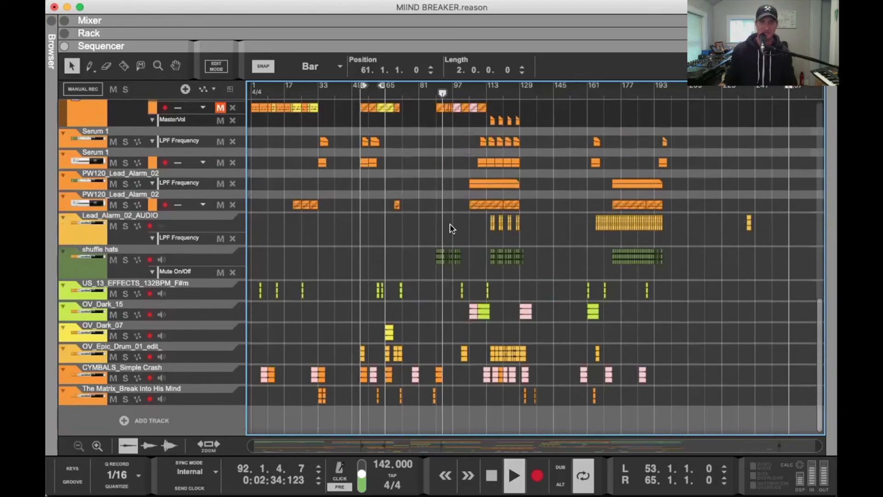
{"action": "scroll", "coordinate": [167, 264], "scroll_direction": "up", "scroll_amount": 1}
{"action": "left_click", "coordinate": [126, 262]}
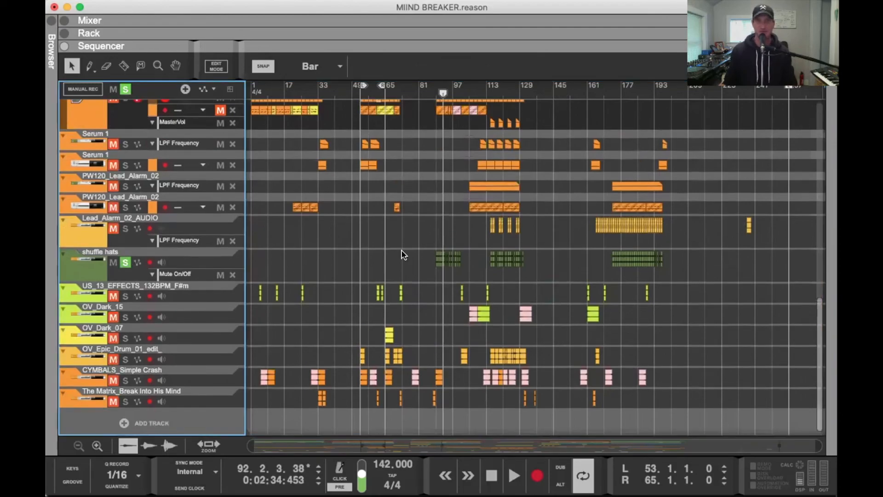
{"action": "left_click", "coordinate": [124, 263]}
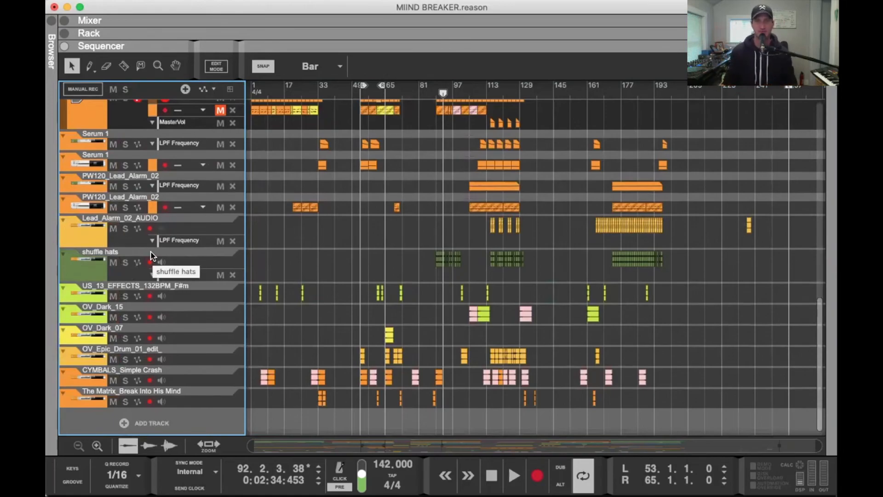
Move the song position to the left locator at bar 53, play the 1st drop briefly, and stop
{"action": "scroll", "coordinate": [152, 256], "scroll_direction": "up", "scroll_amount": 15}
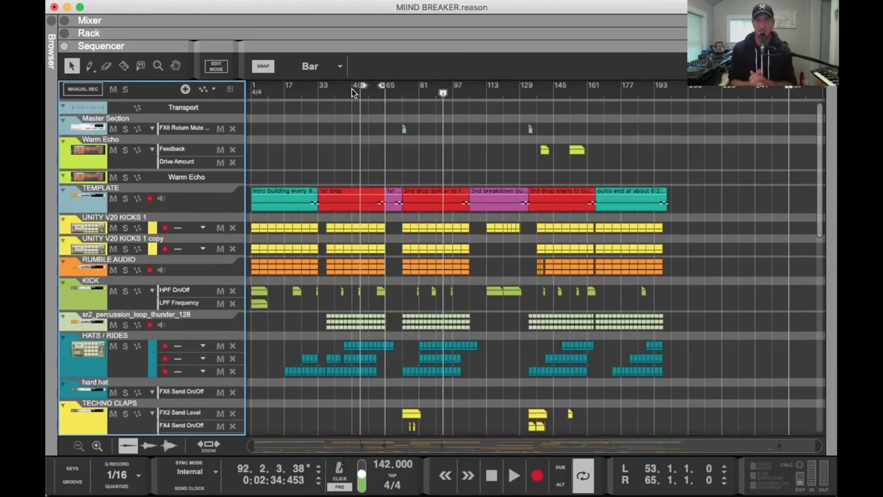
{"action": "key", "text": "shift+Return"}
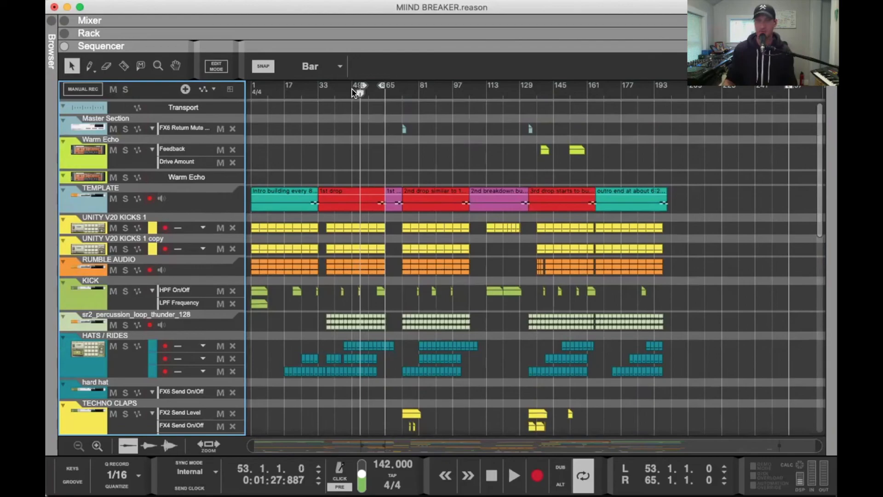
{"action": "key", "text": "space"}
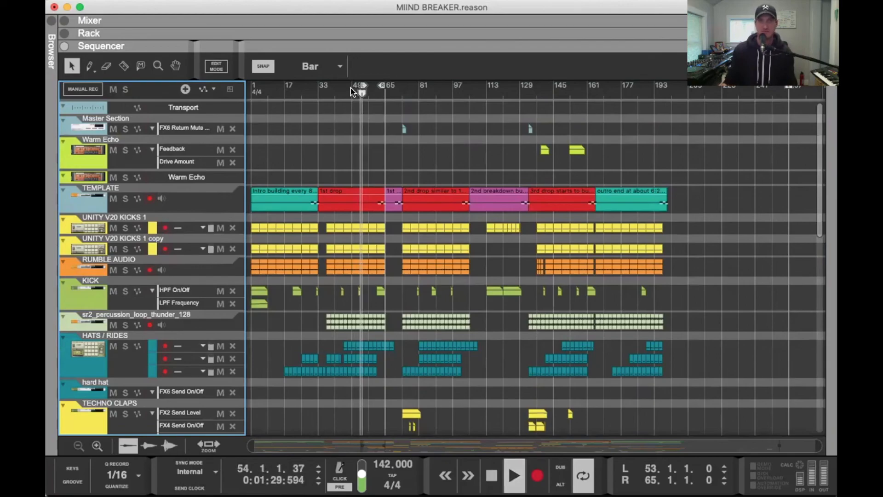
{"action": "key", "text": "space"}
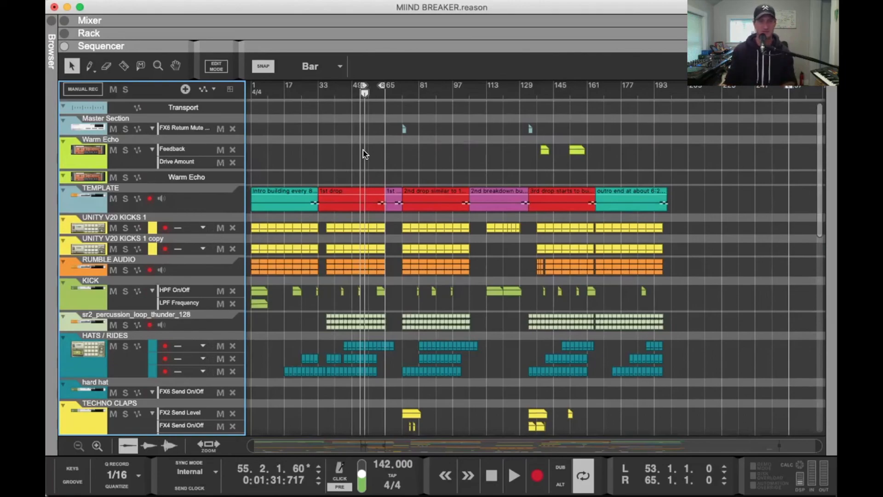
{"action": "scroll", "coordinate": [373, 182], "scroll_direction": "down", "scroll_amount": 2}
{"action": "scroll", "coordinate": [391, 203], "scroll_direction": "down", "scroll_amount": 5}
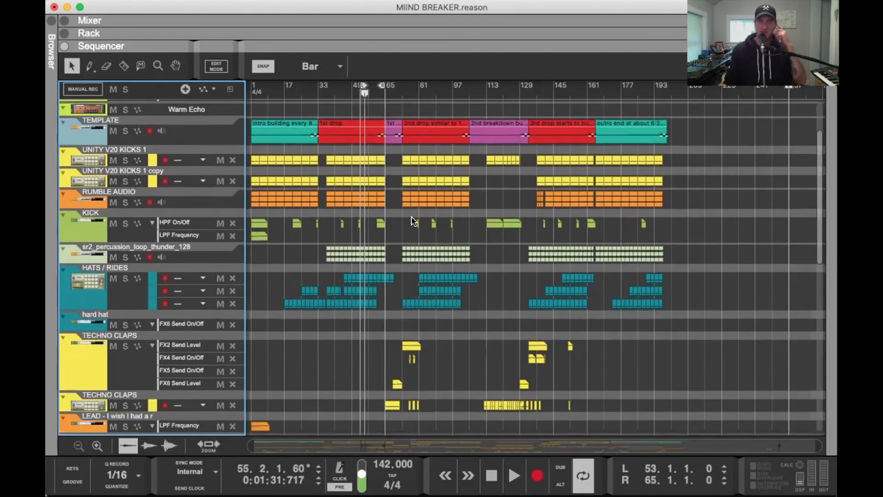
{"action": "scroll", "coordinate": [406, 222], "scroll_direction": "up", "scroll_amount": 7}
{"action": "scroll", "coordinate": [405, 223], "scroll_direction": "down", "scroll_amount": 4}
{"action": "scroll", "coordinate": [404, 223], "scroll_direction": "up", "scroll_amount": 4}
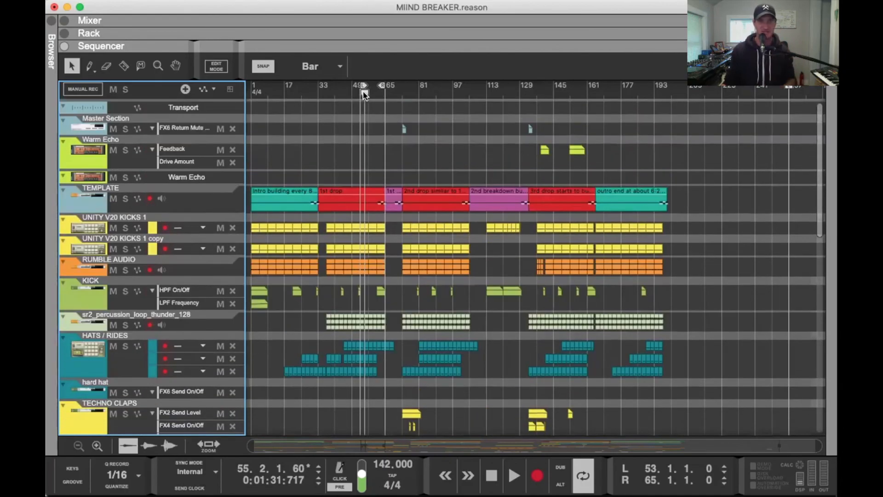